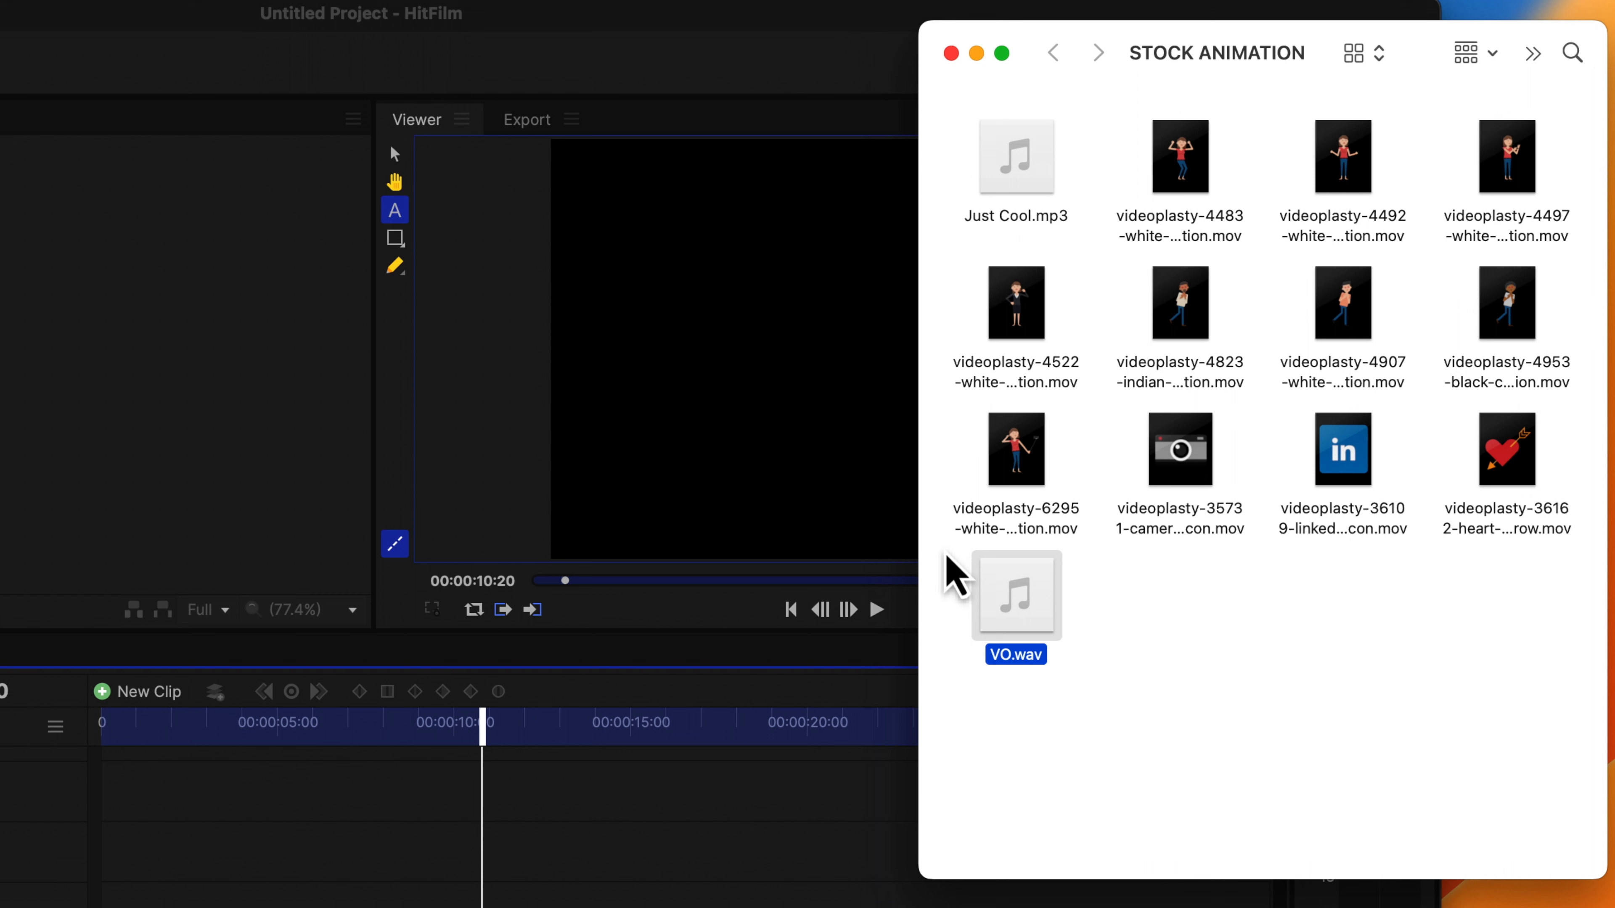
# Import all the stock animation clips, Just Cool.mp3 and VO.wav from the STOCK ANIMATION folder into the project media.
pyautogui.moveTo(936, 554); pyautogui.dragTo(1567, 148)
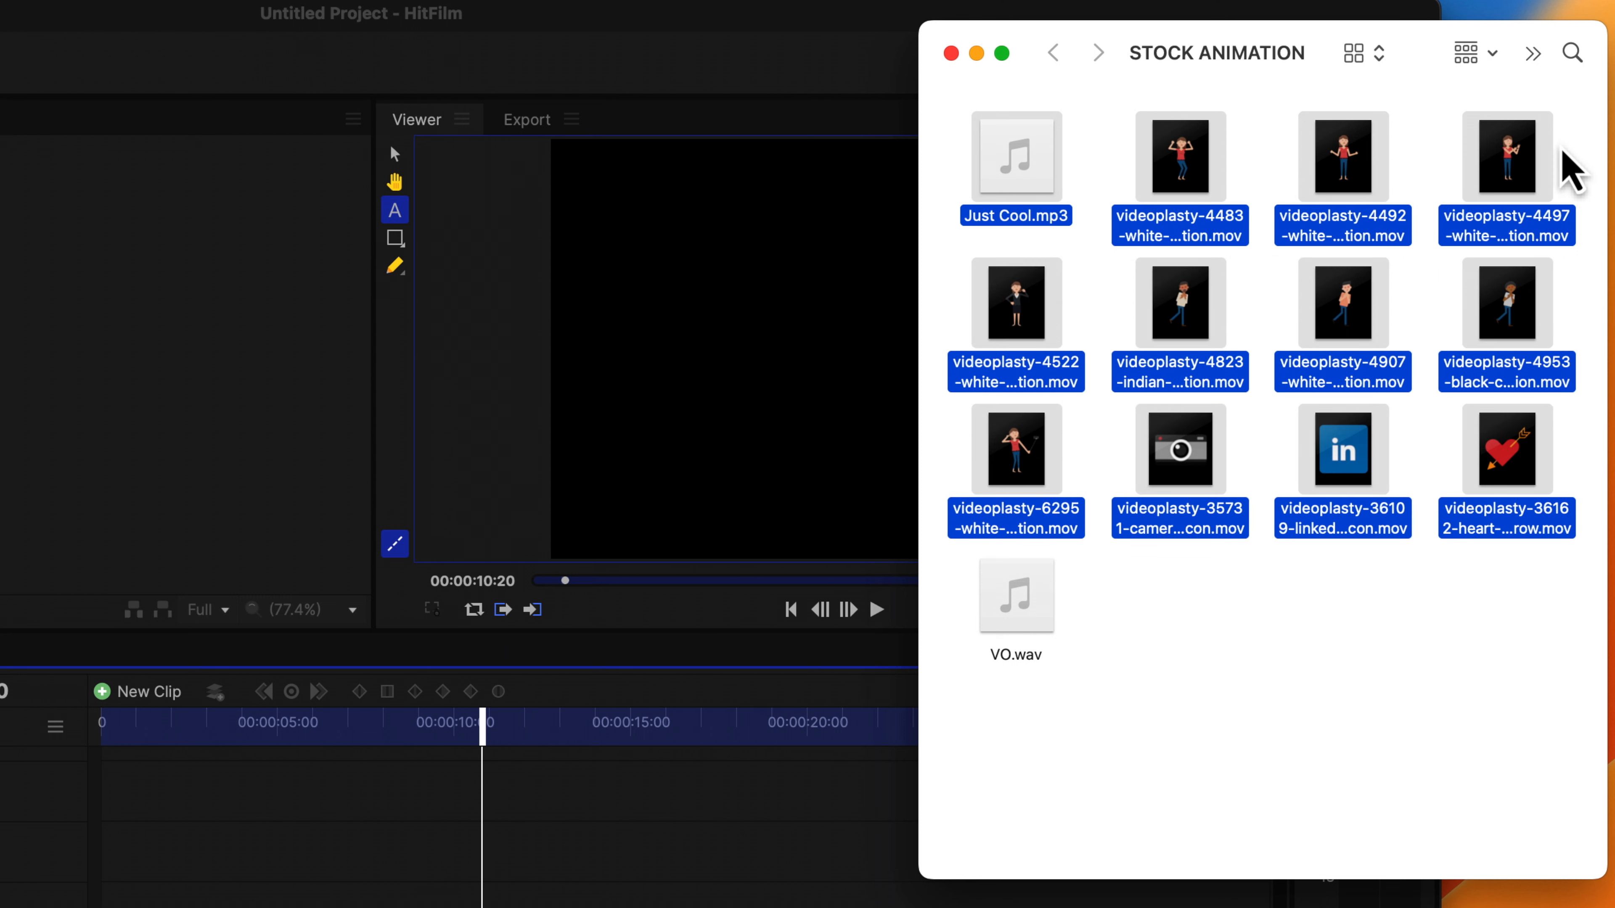
pyautogui.click(1335, 630)
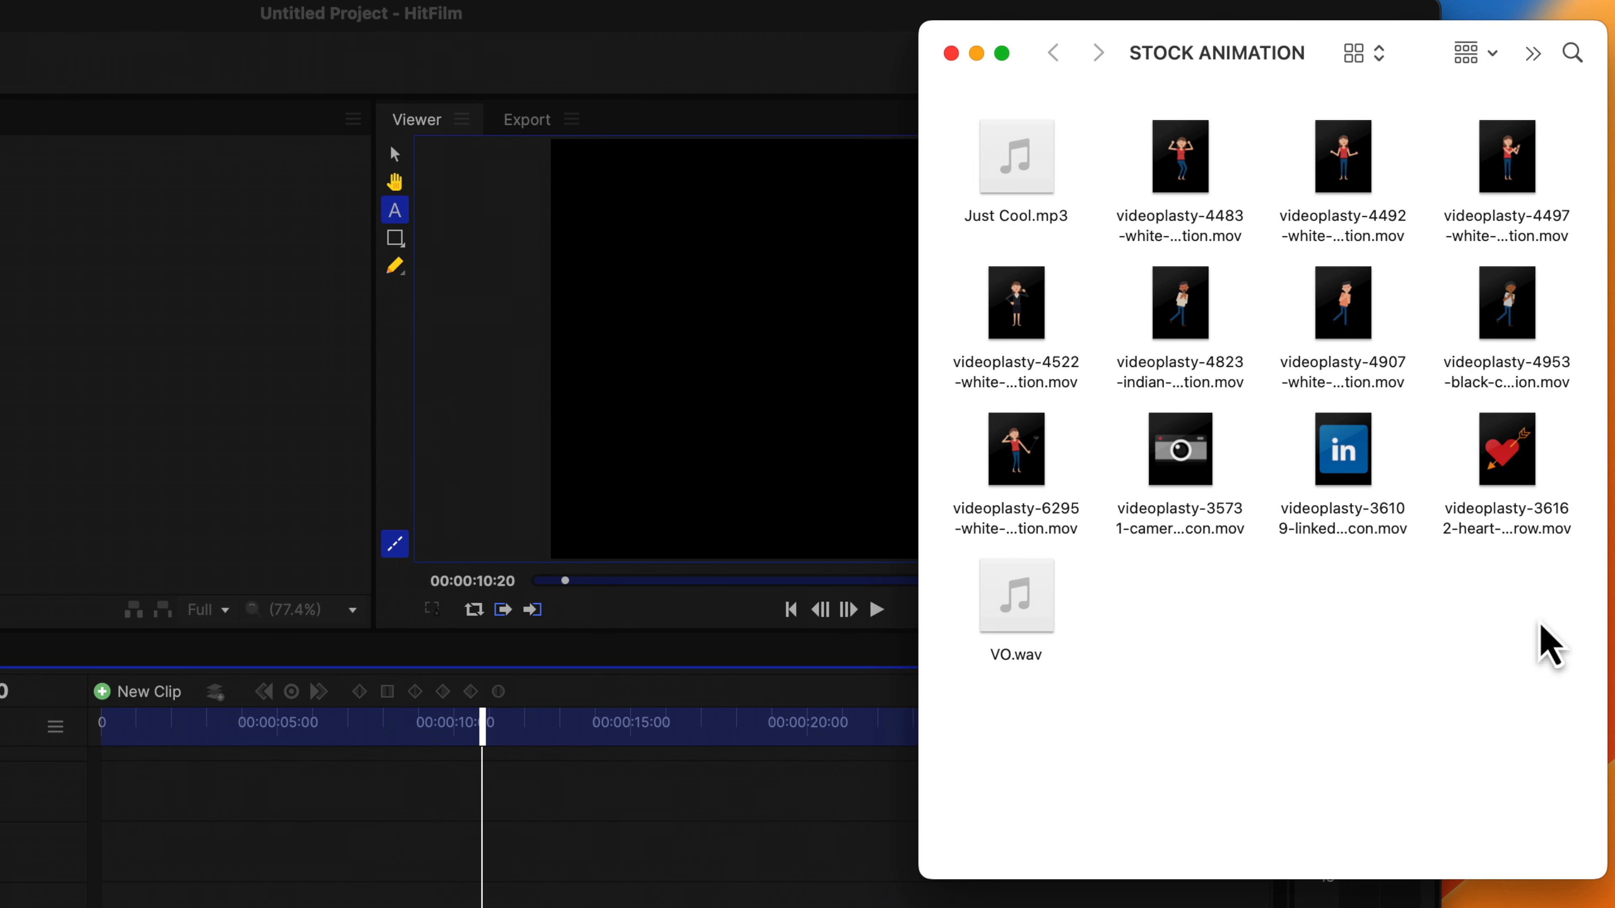
pyautogui.moveTo(1564, 683); pyautogui.dragTo(983, 123)
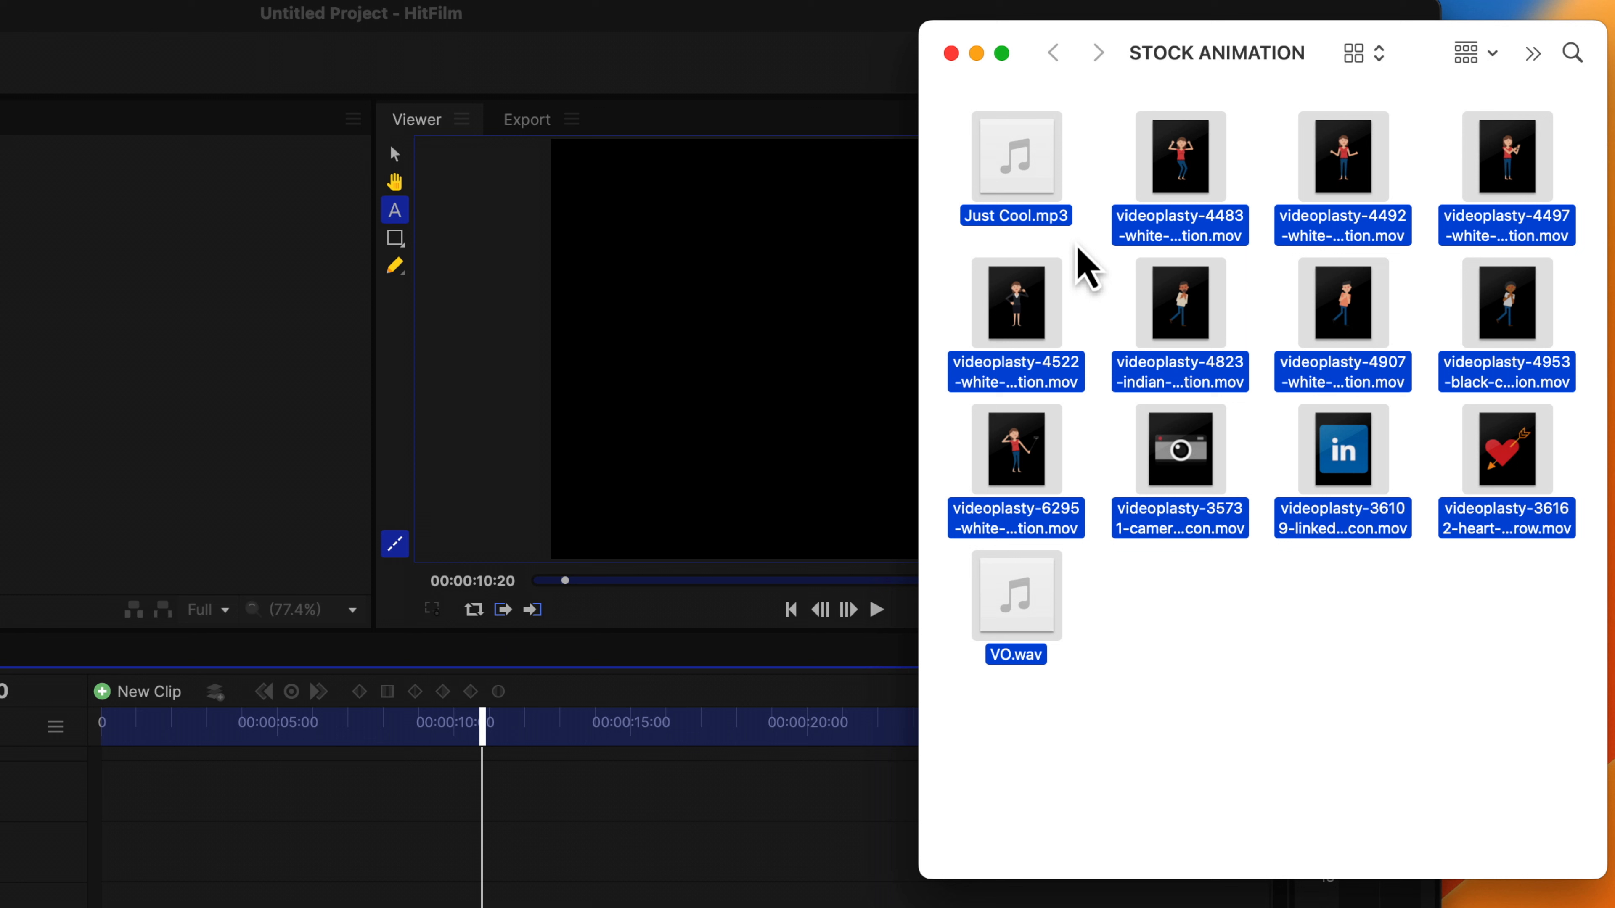
pyautogui.click(1082, 257)
pyautogui.click(1013, 191)
pyautogui.moveTo(1092, 136); pyautogui.dragTo(1590, 661)
pyautogui.moveTo(1073, 744); pyautogui.dragTo(1063, 708)
pyautogui.click(995, 595)
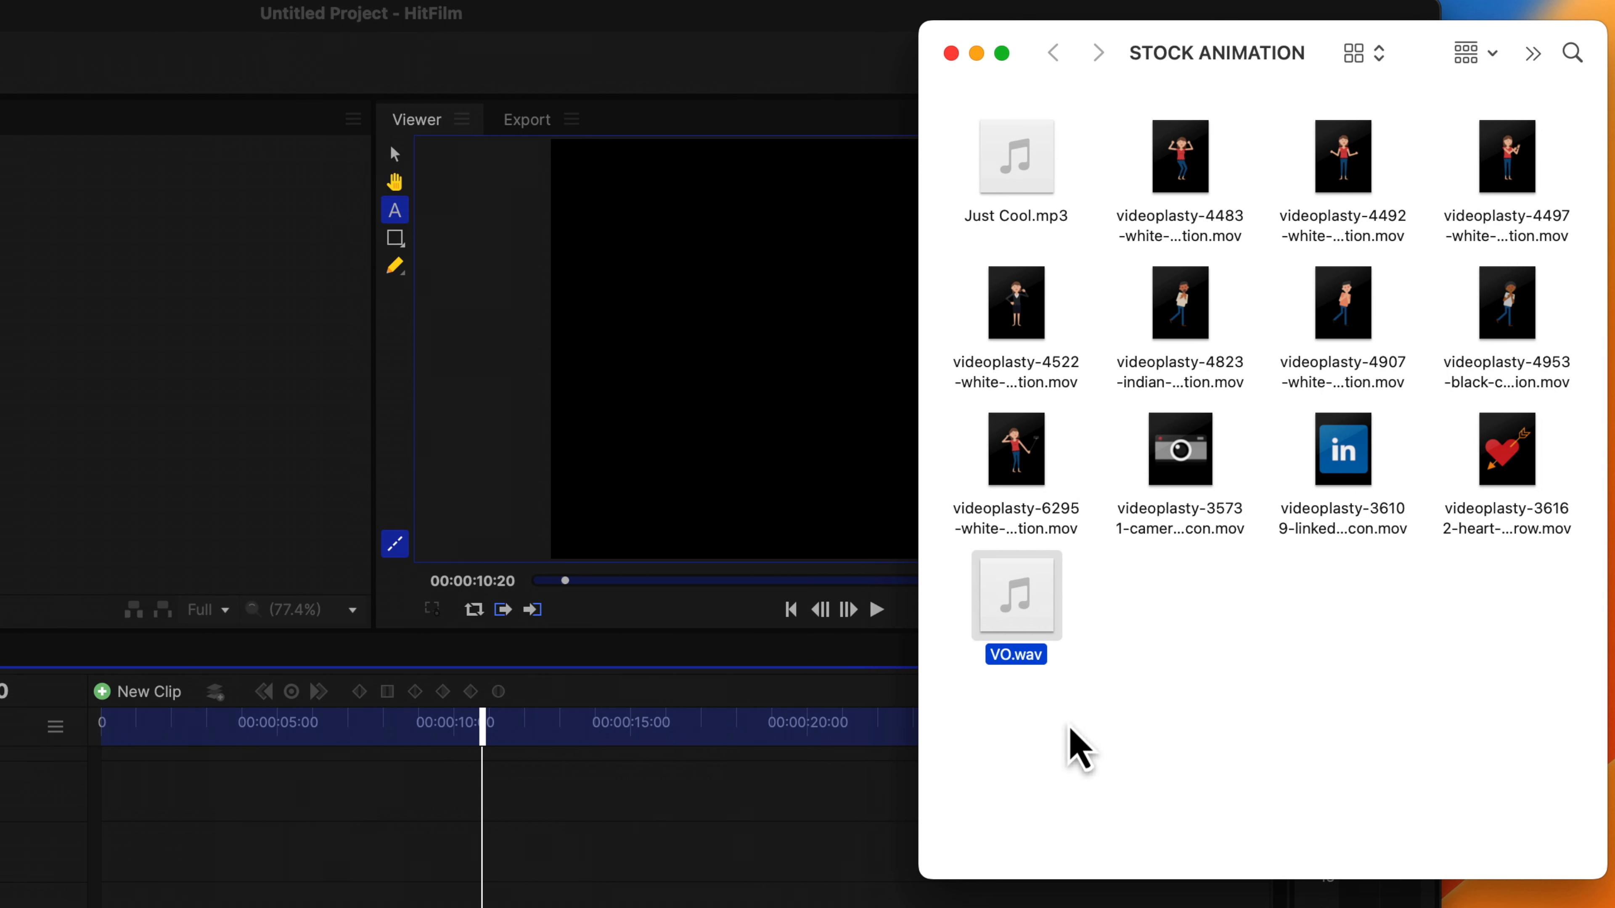
pyautogui.moveTo(934, 724); pyautogui.dragTo(1184, 384)
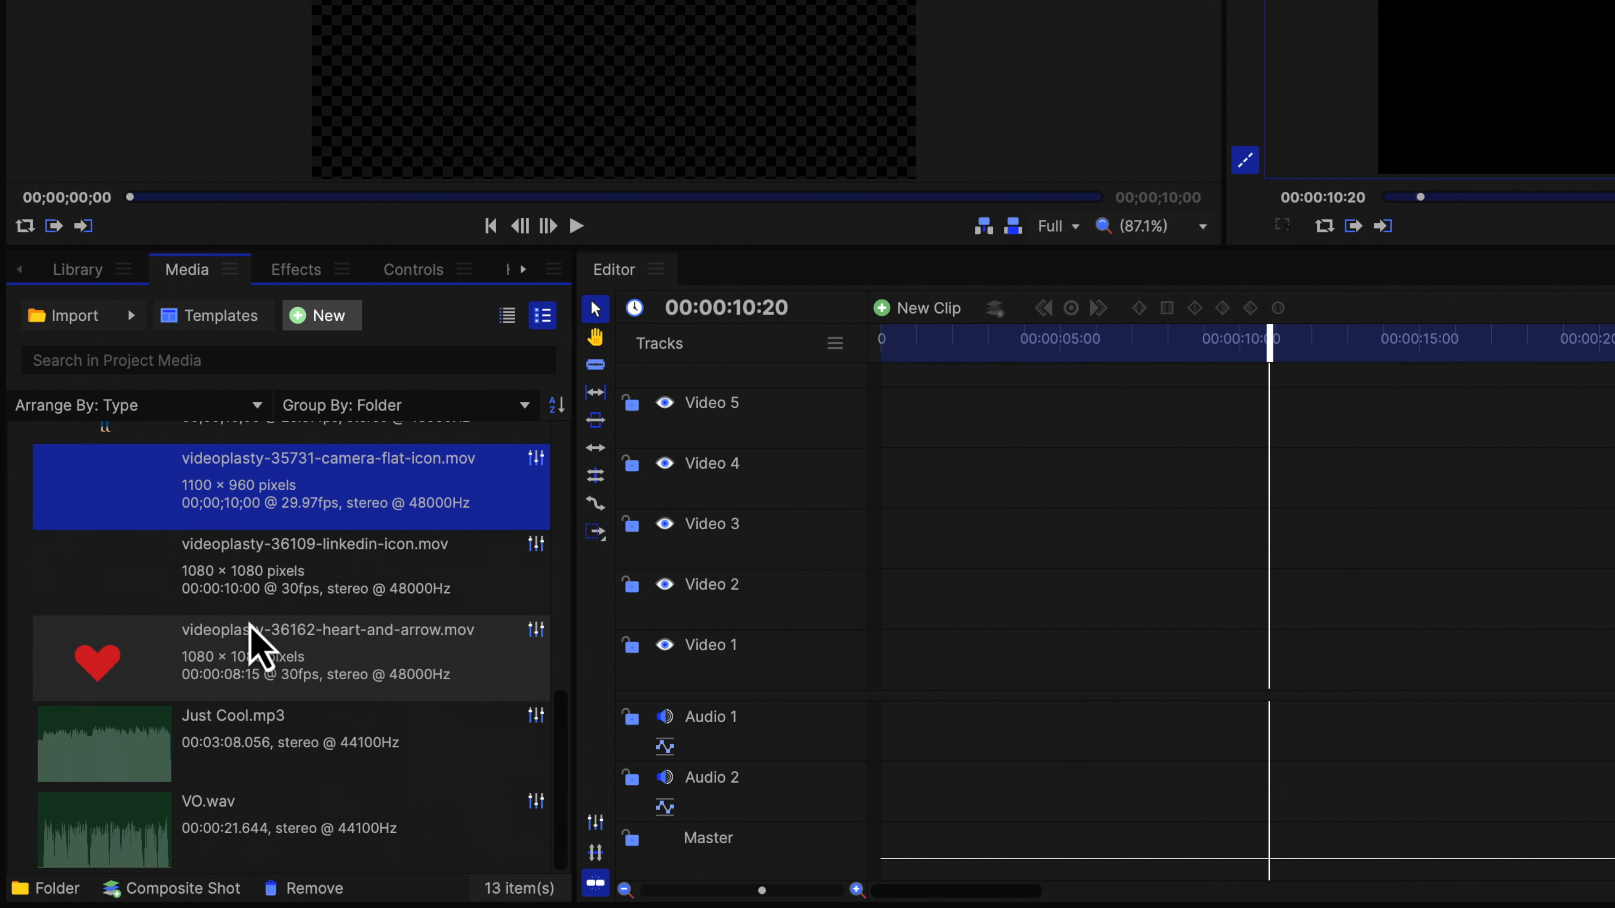
# Place the VO.wav voice-over at the start of the Audio 1 track.
pyautogui.click(233, 831)
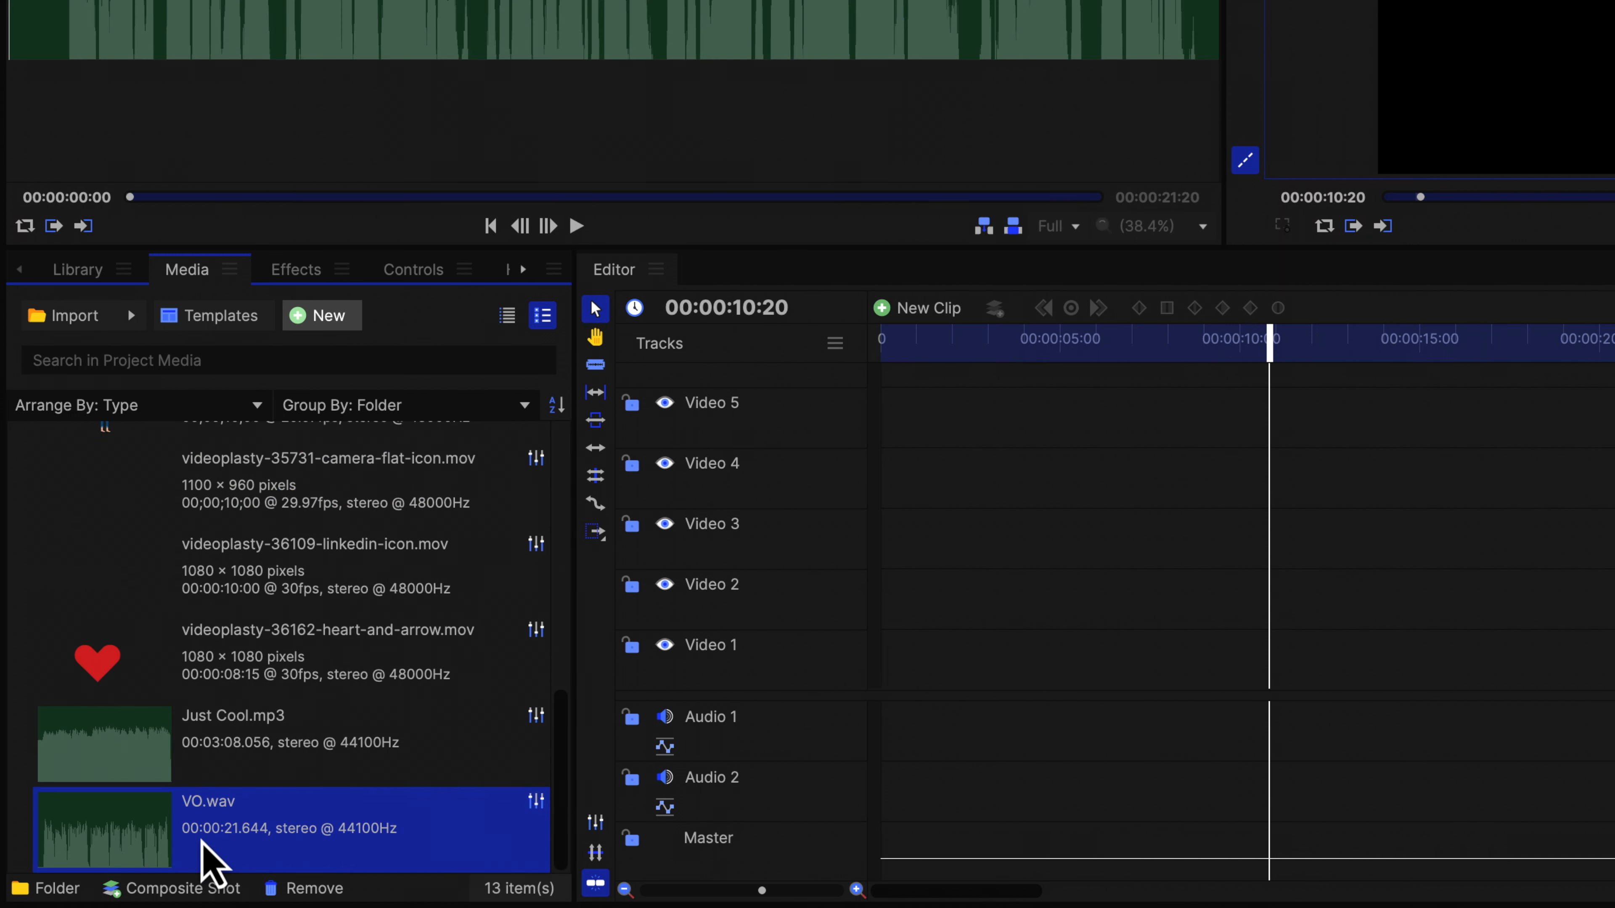
pyautogui.moveTo(242, 840); pyautogui.dragTo(875, 758)
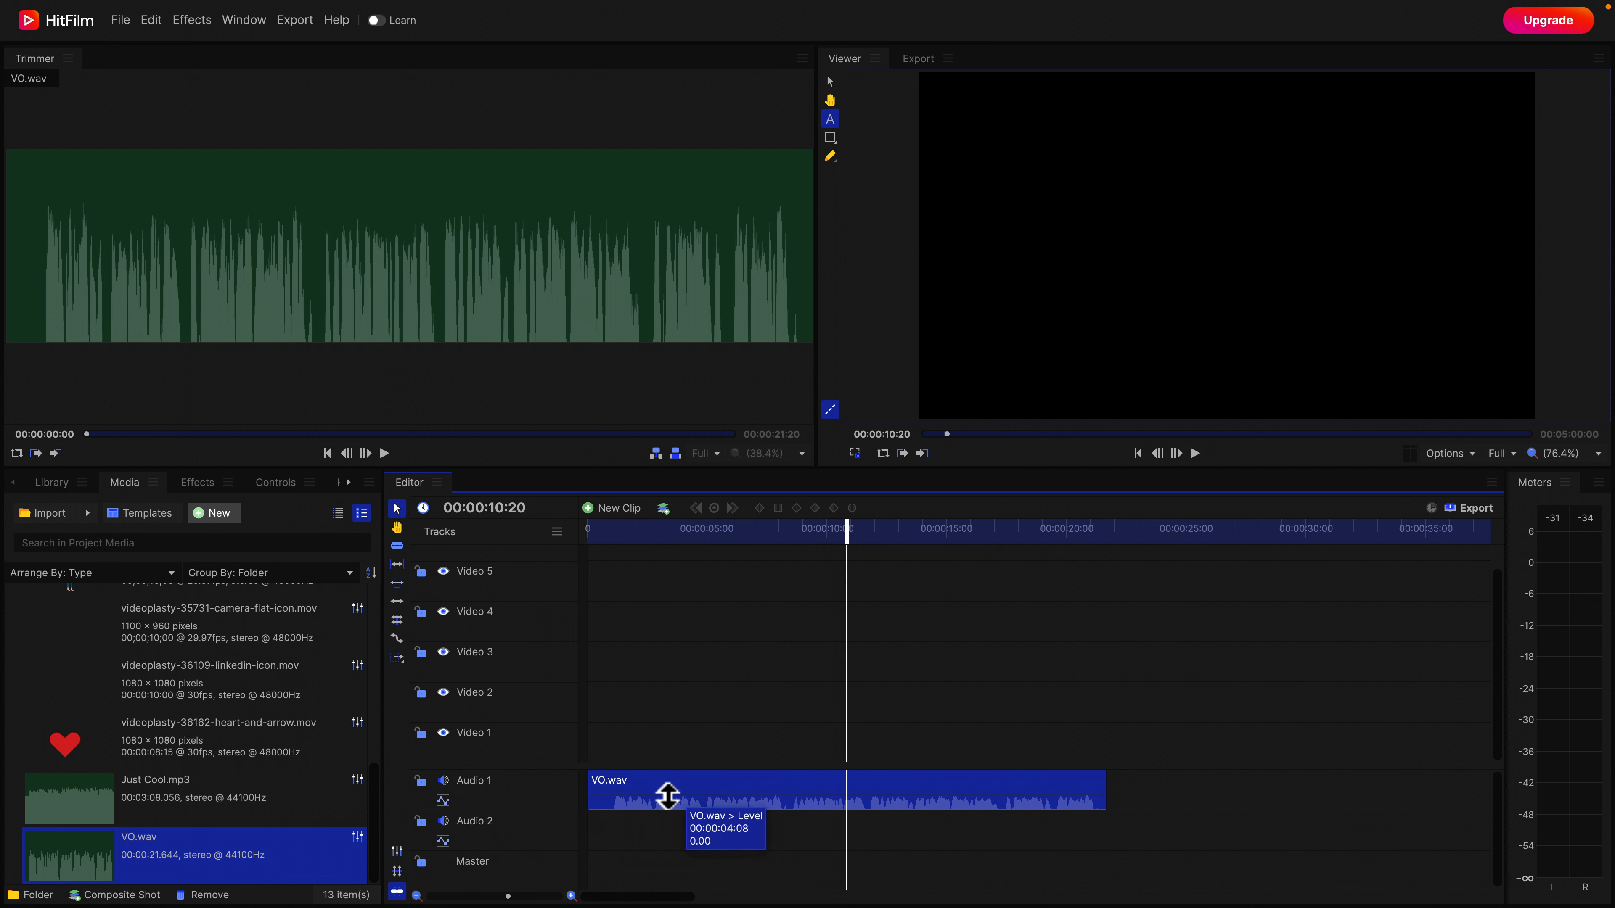
pyautogui.click(745, 759)
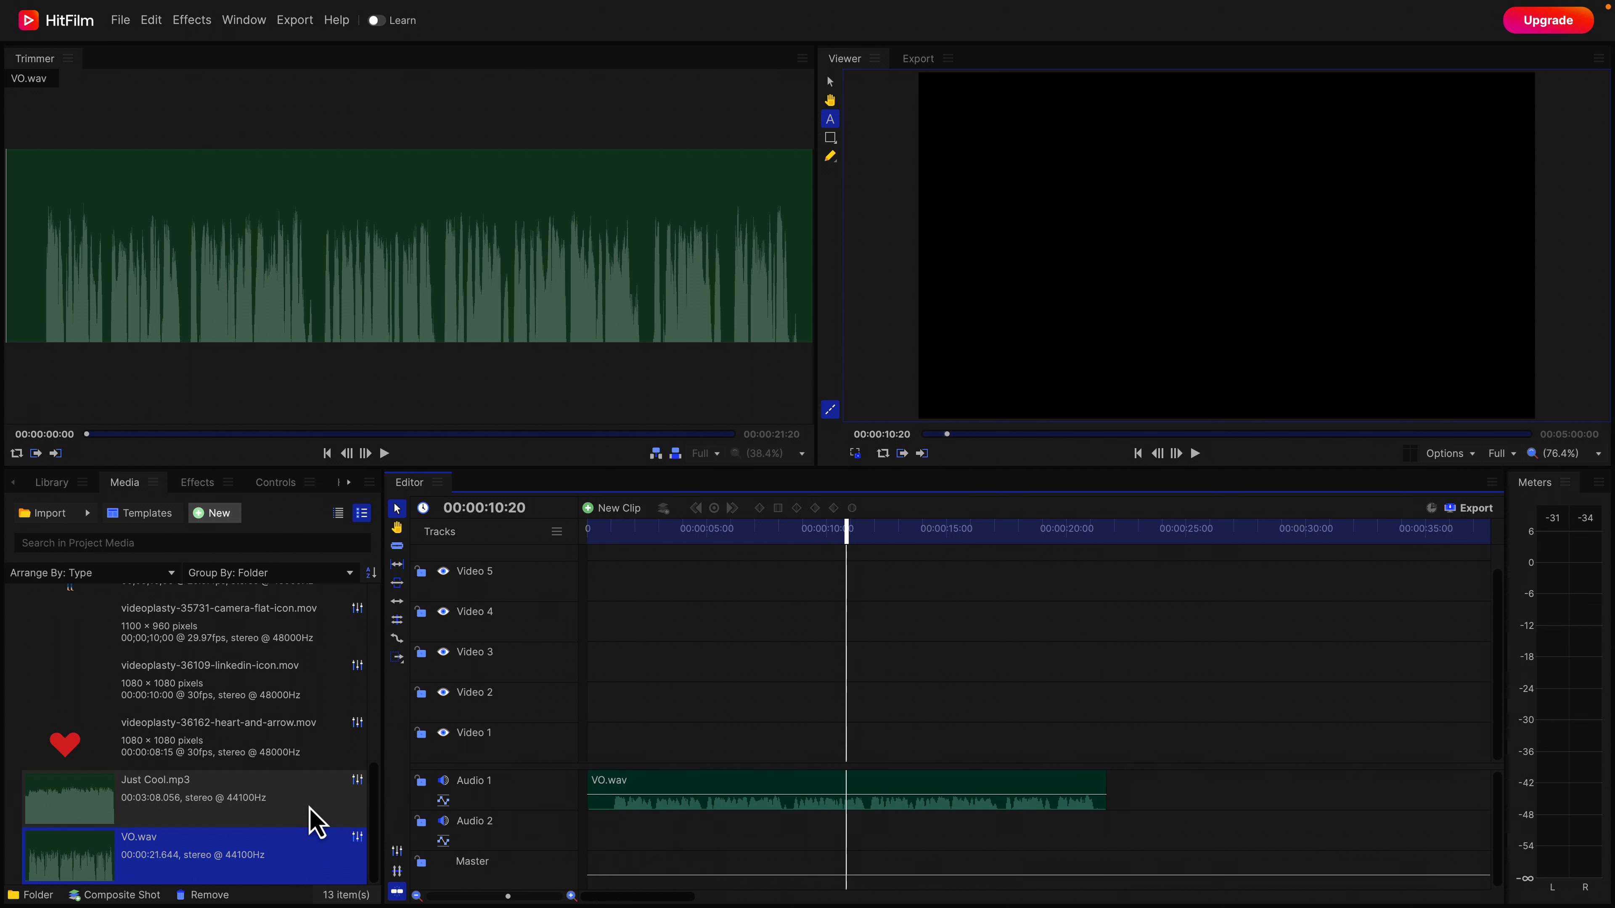
# Place Just Cool.mp3 at the start of the Audio 2 track and play back the mix.
pyautogui.click(192, 800)
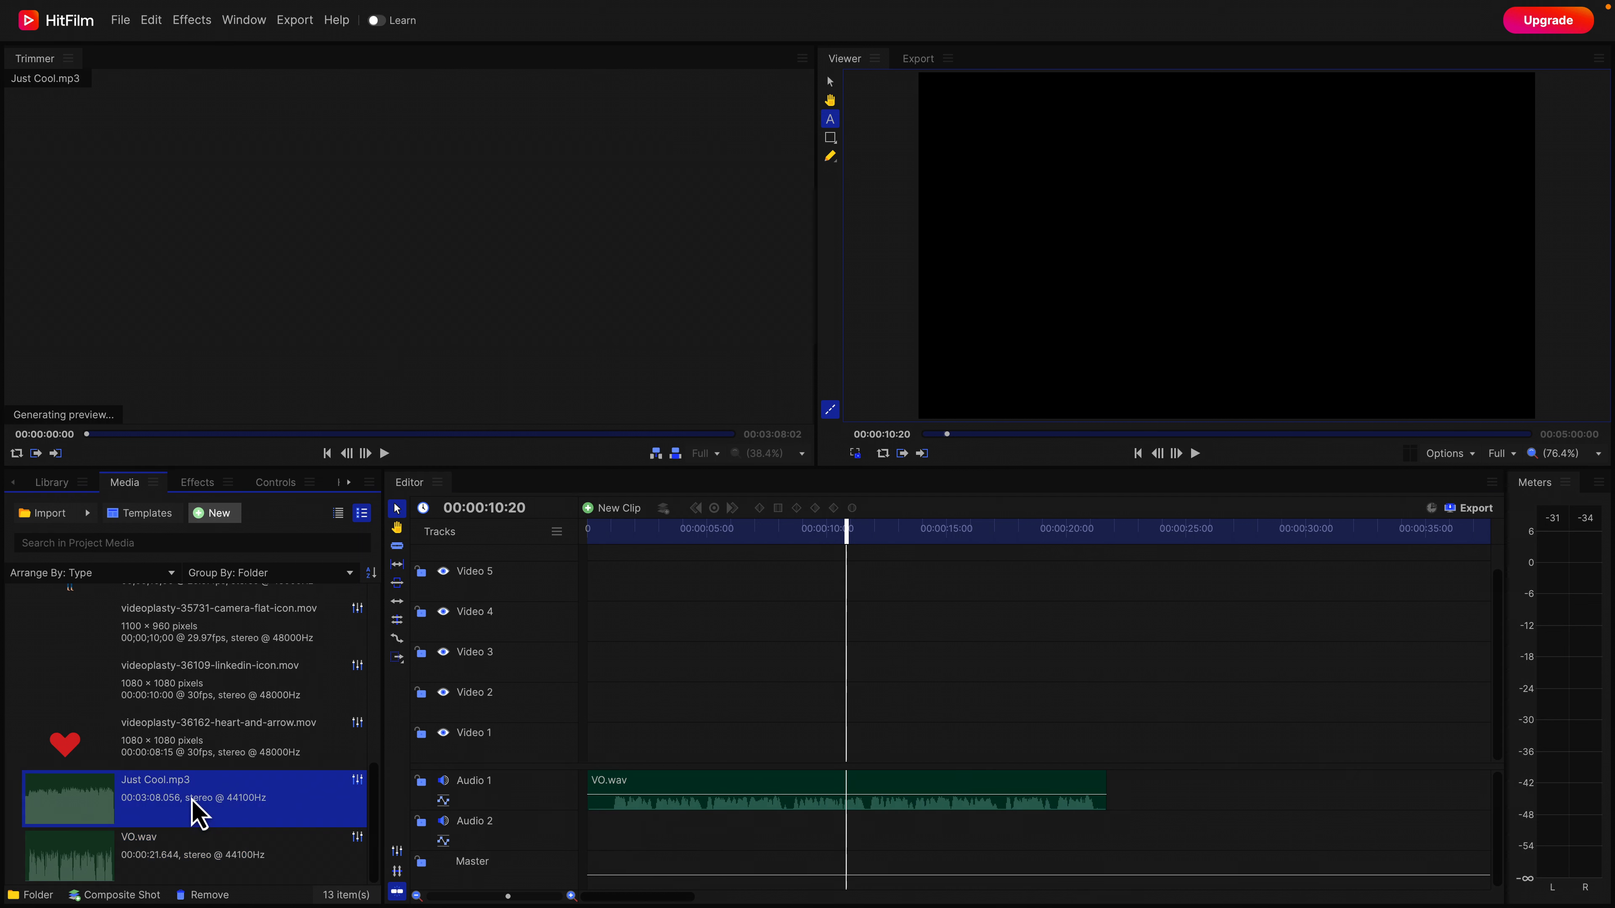
pyautogui.moveTo(468, 824); pyautogui.dragTo(580, 840)
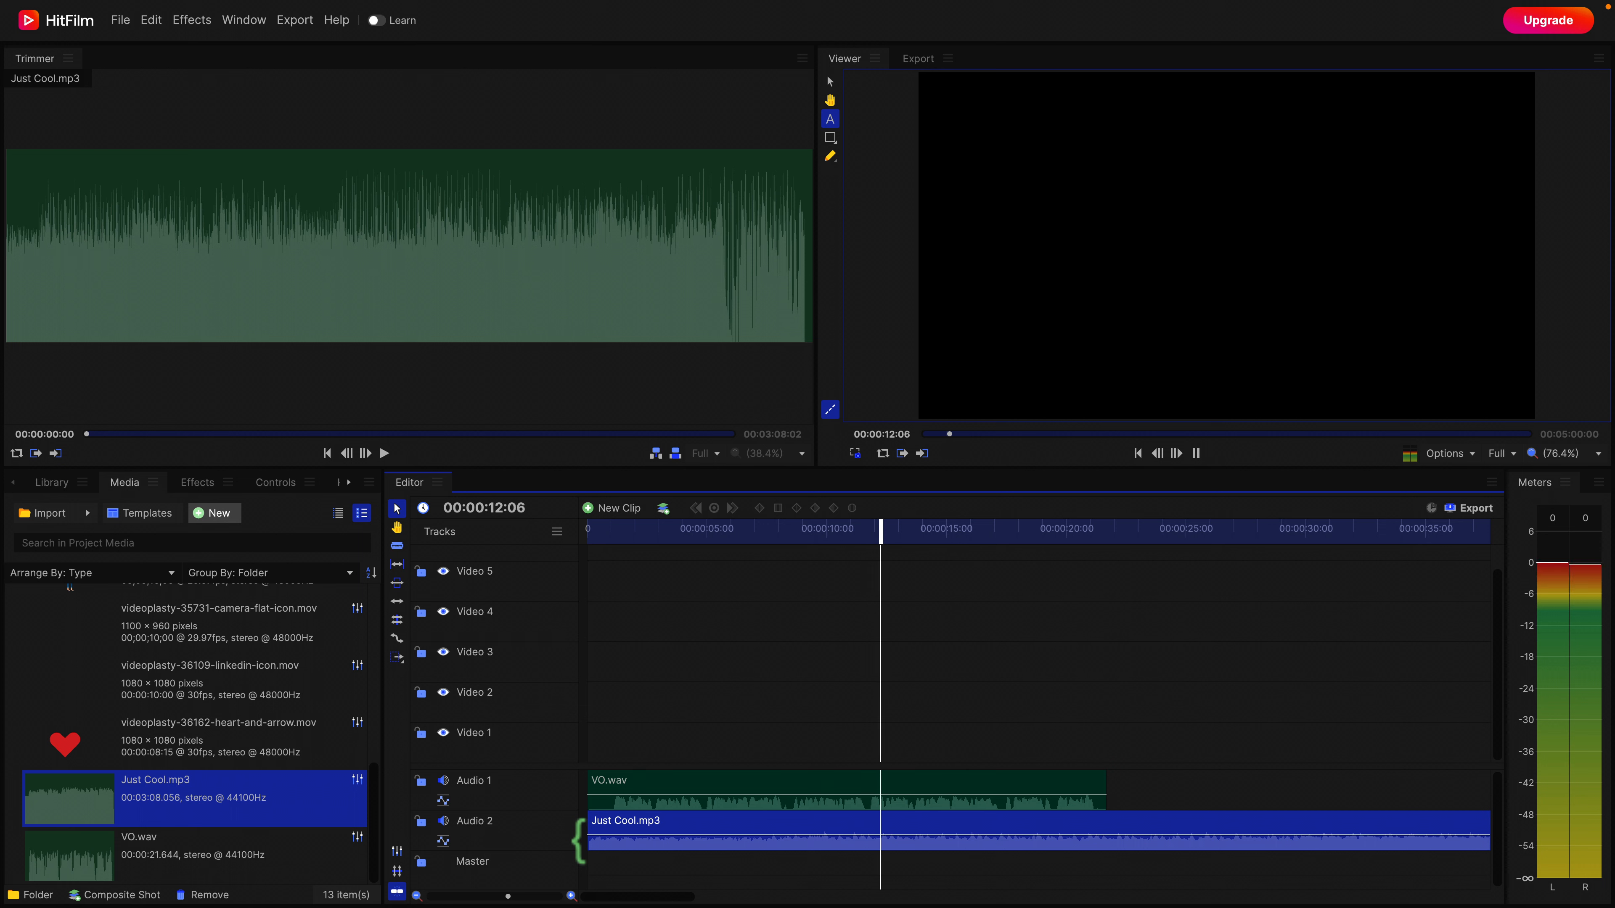
pyautogui.press('space')
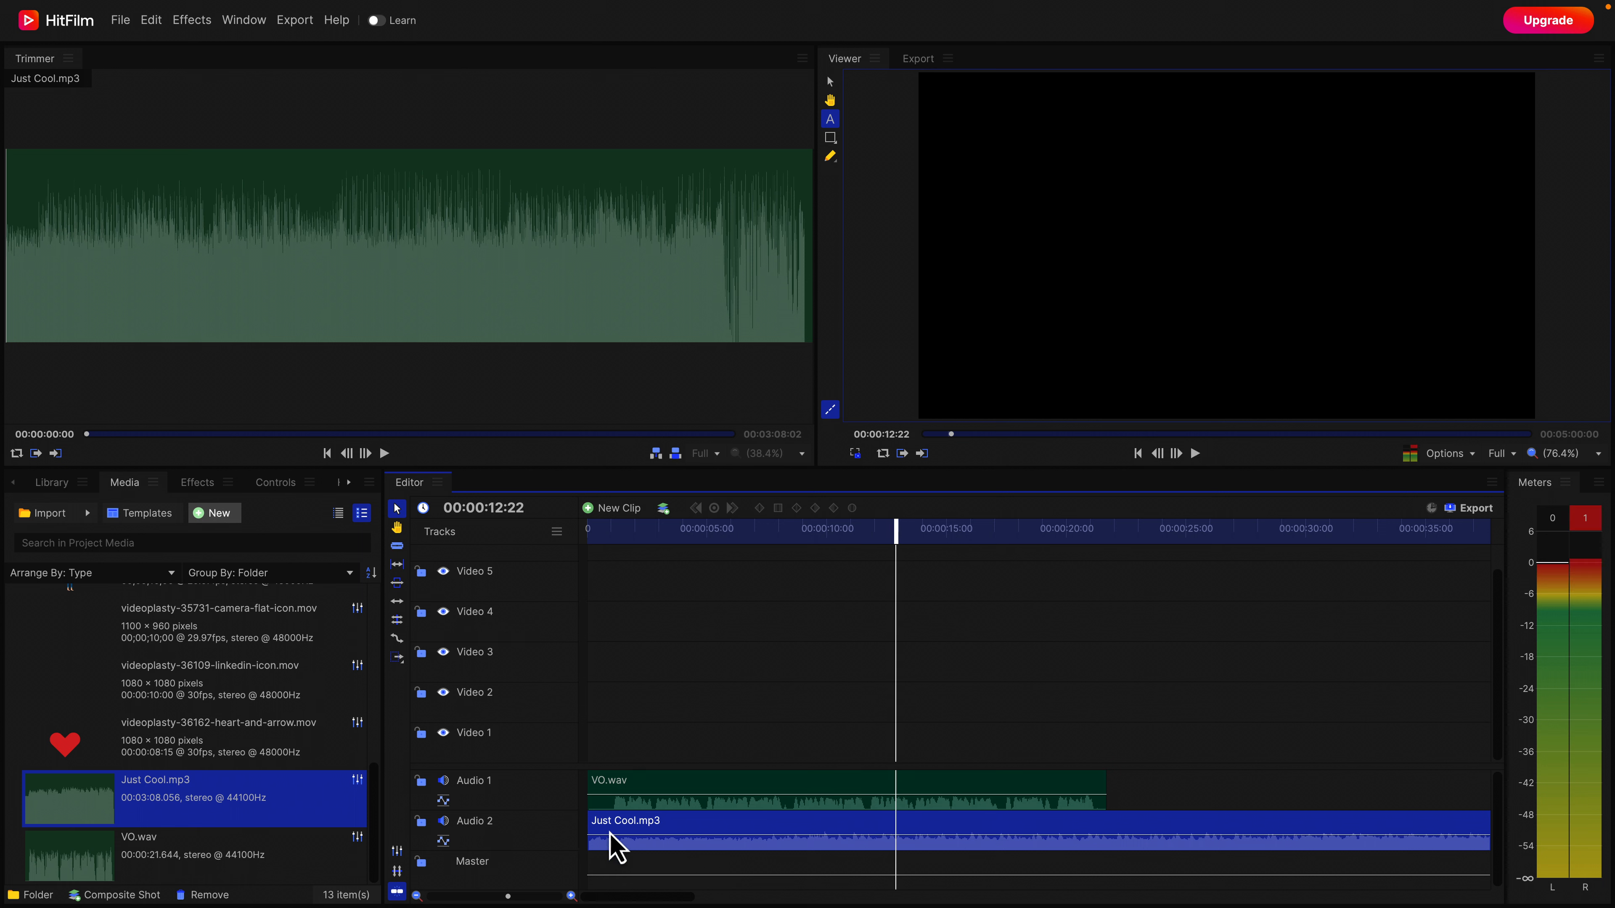
# Lower the level of the Just Cool.mp3 music clip to -26 dB and play back the mix.
pyautogui.click(418, 896)
pyautogui.click(418, 896)
pyautogui.click(418, 896)
pyautogui.click(417, 896)
pyautogui.click(417, 897)
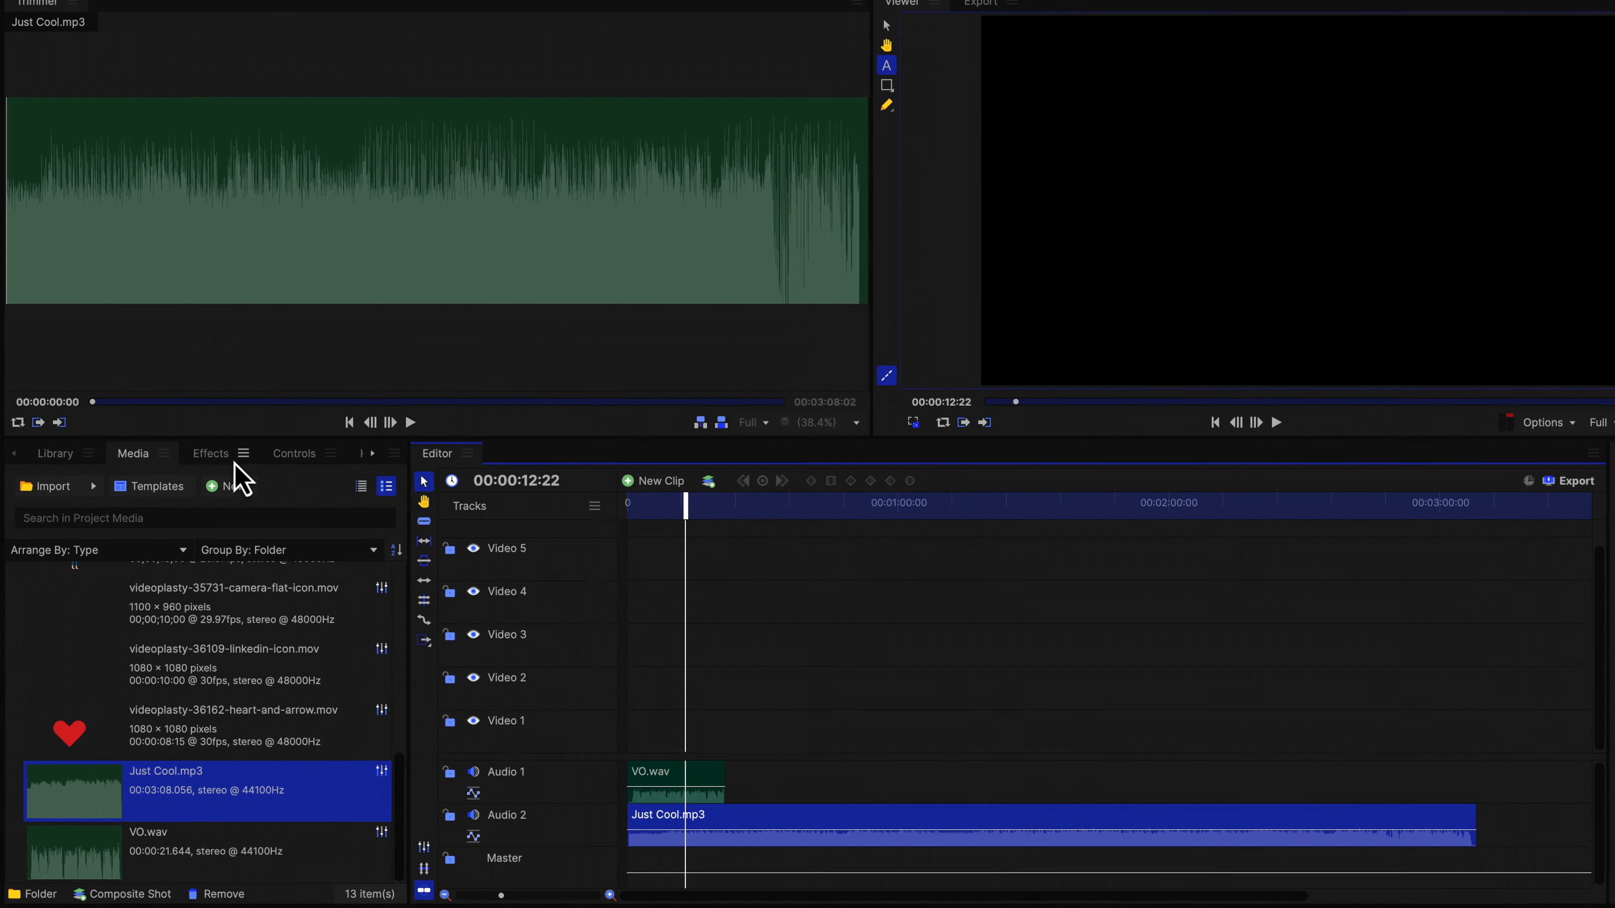
pyautogui.click(220, 488)
pyautogui.click(281, 487)
pyautogui.click(413, 269)
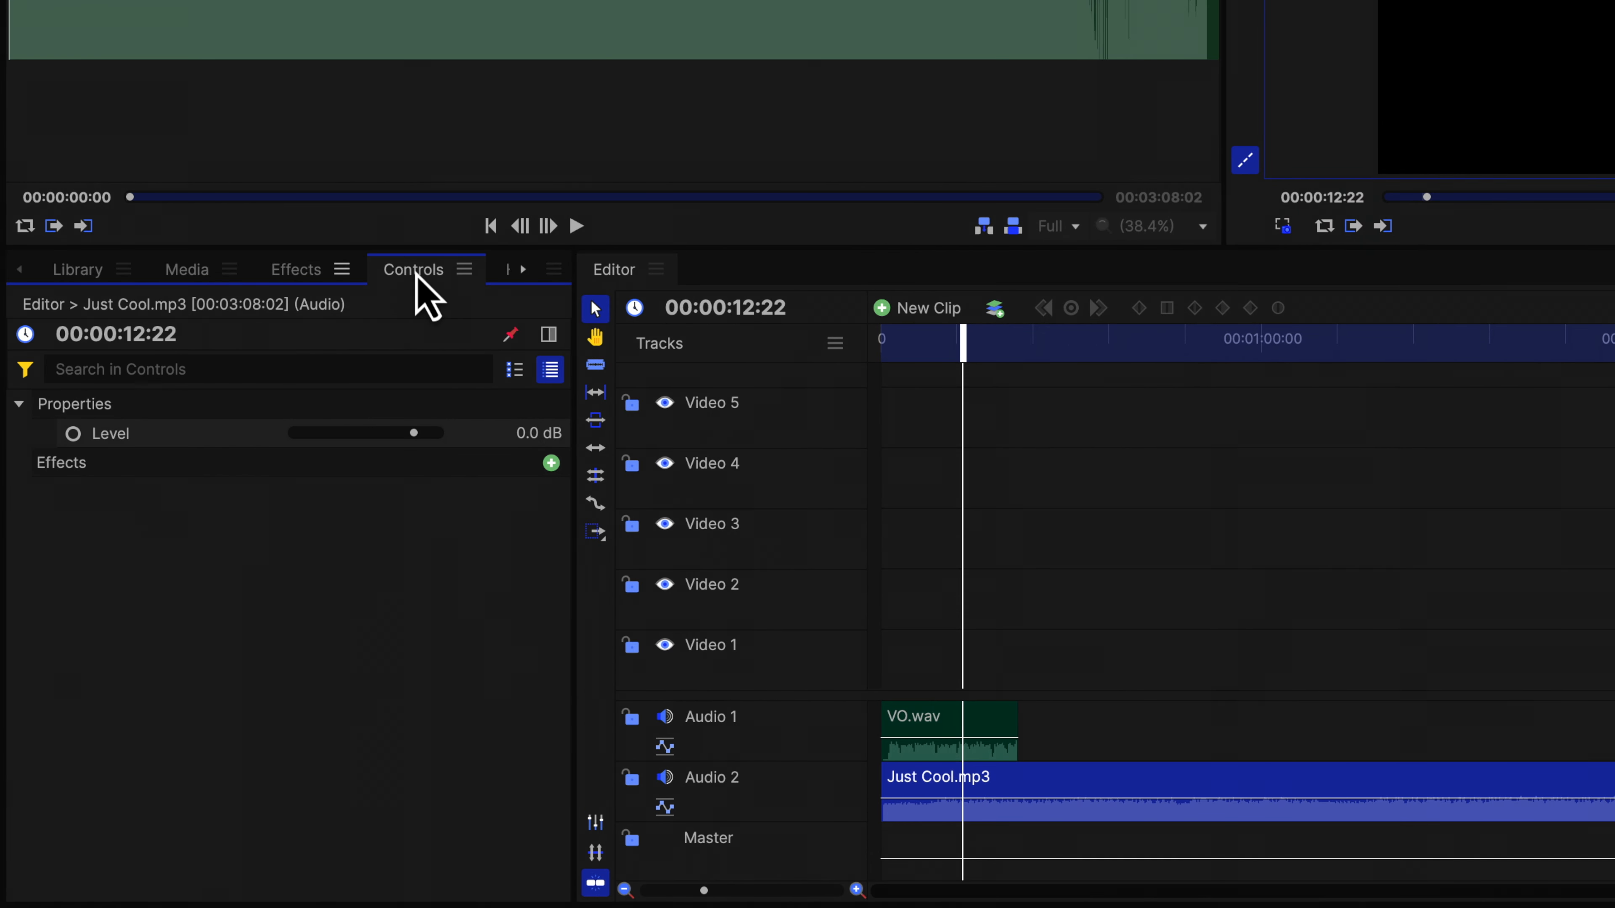
pyautogui.moveTo(533, 434); pyautogui.dragTo(349, 434)
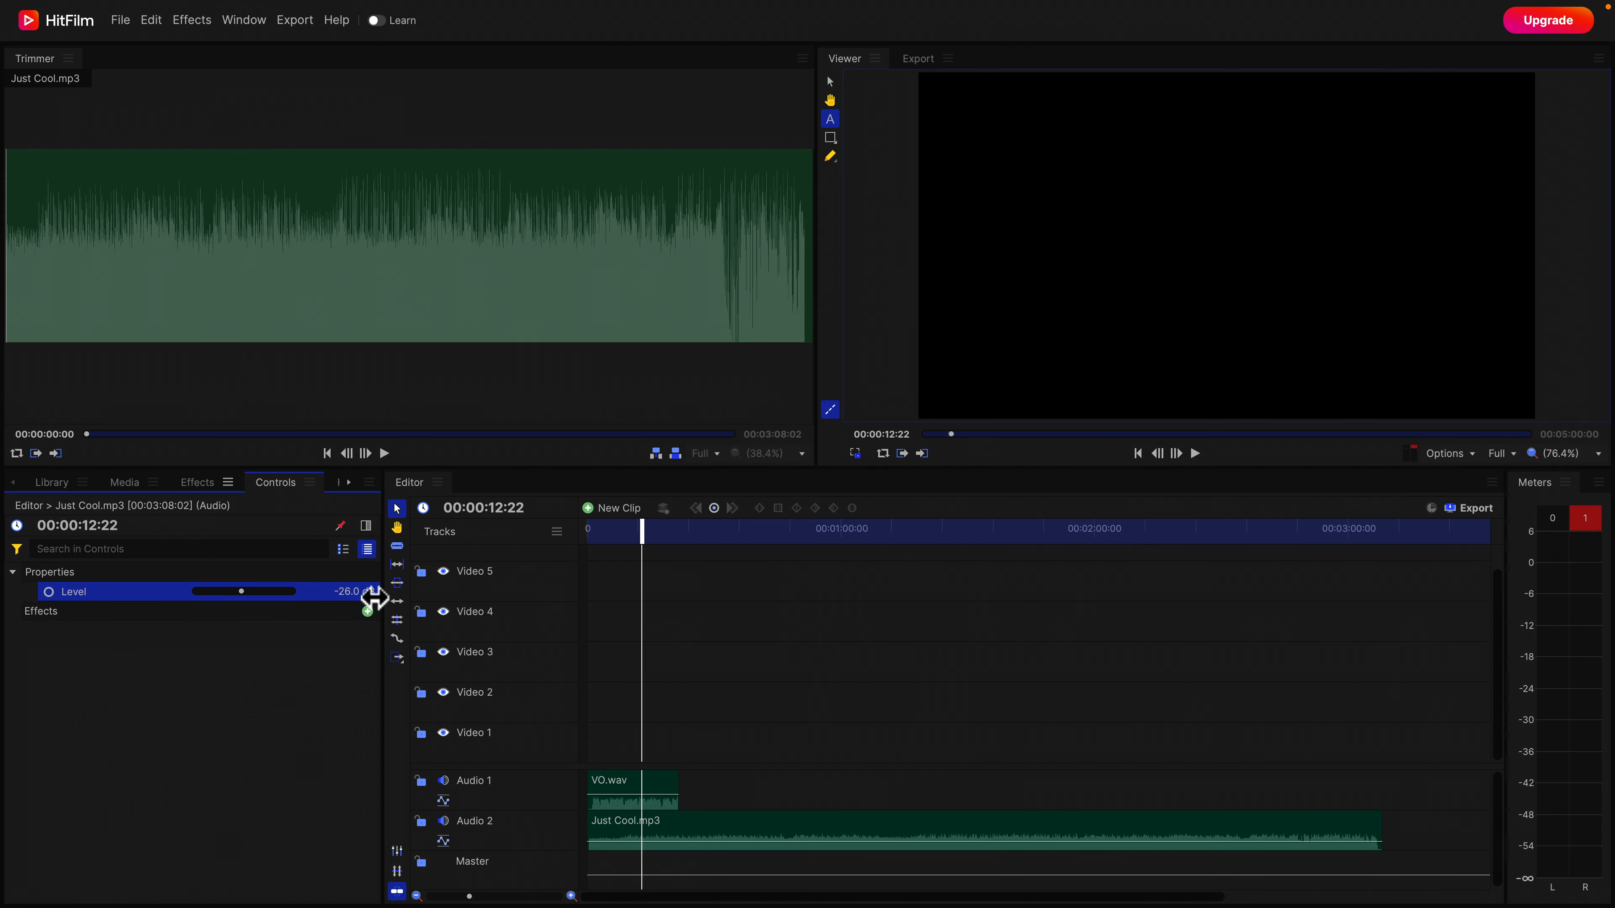
pyautogui.press('space')
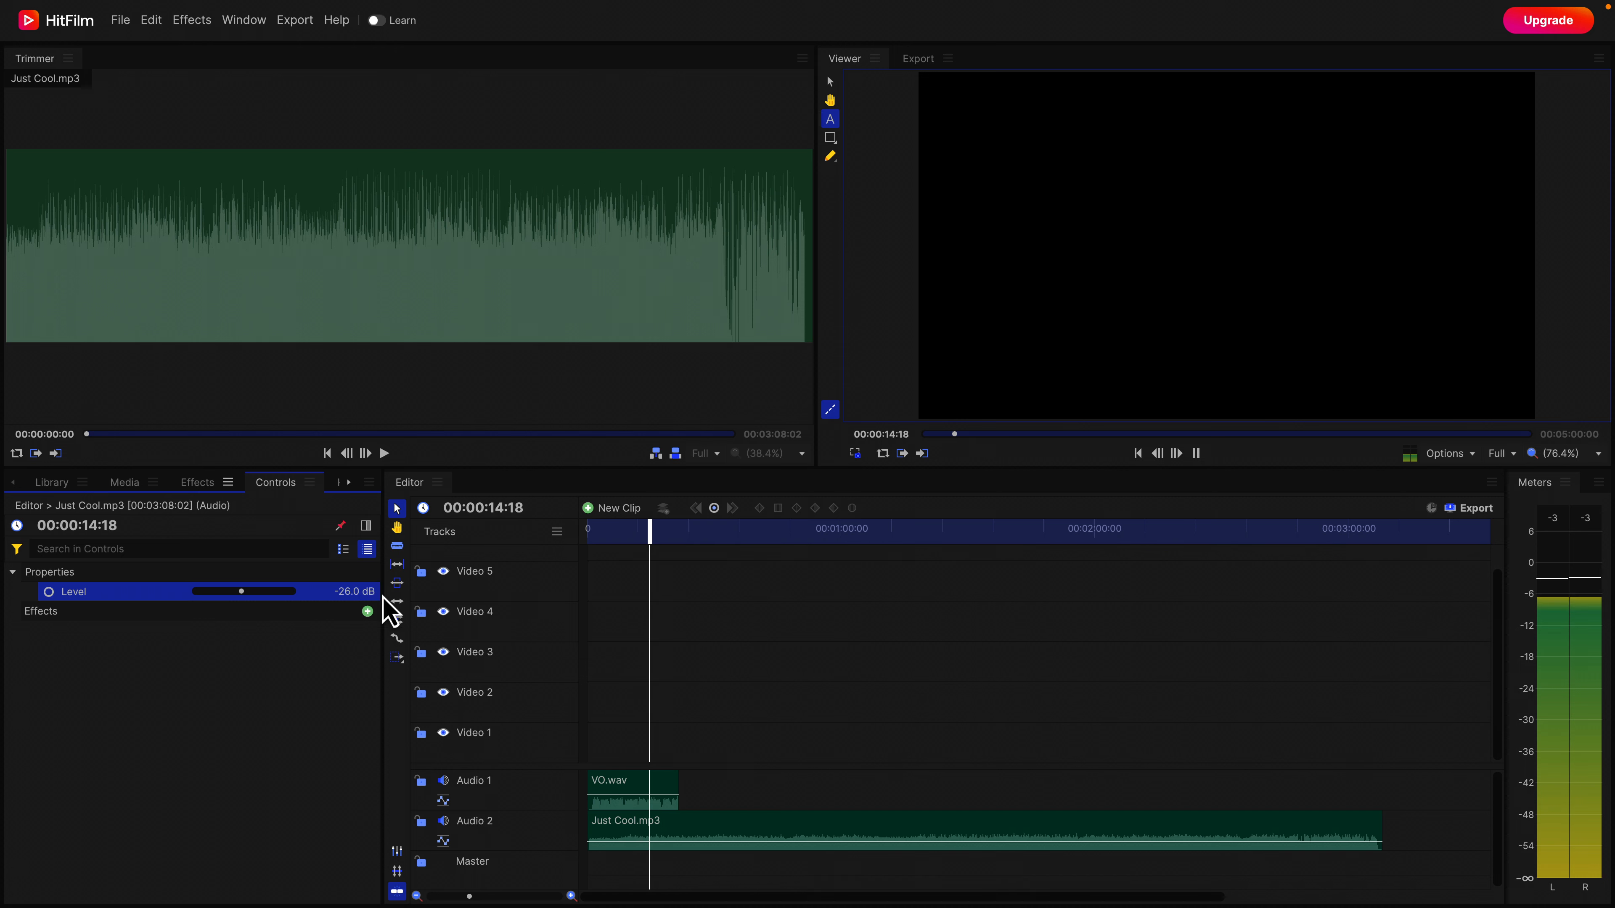
# Set the music clip's level to -28 dB and listen to the balance against the voice-over.
pyautogui.click(348, 591)
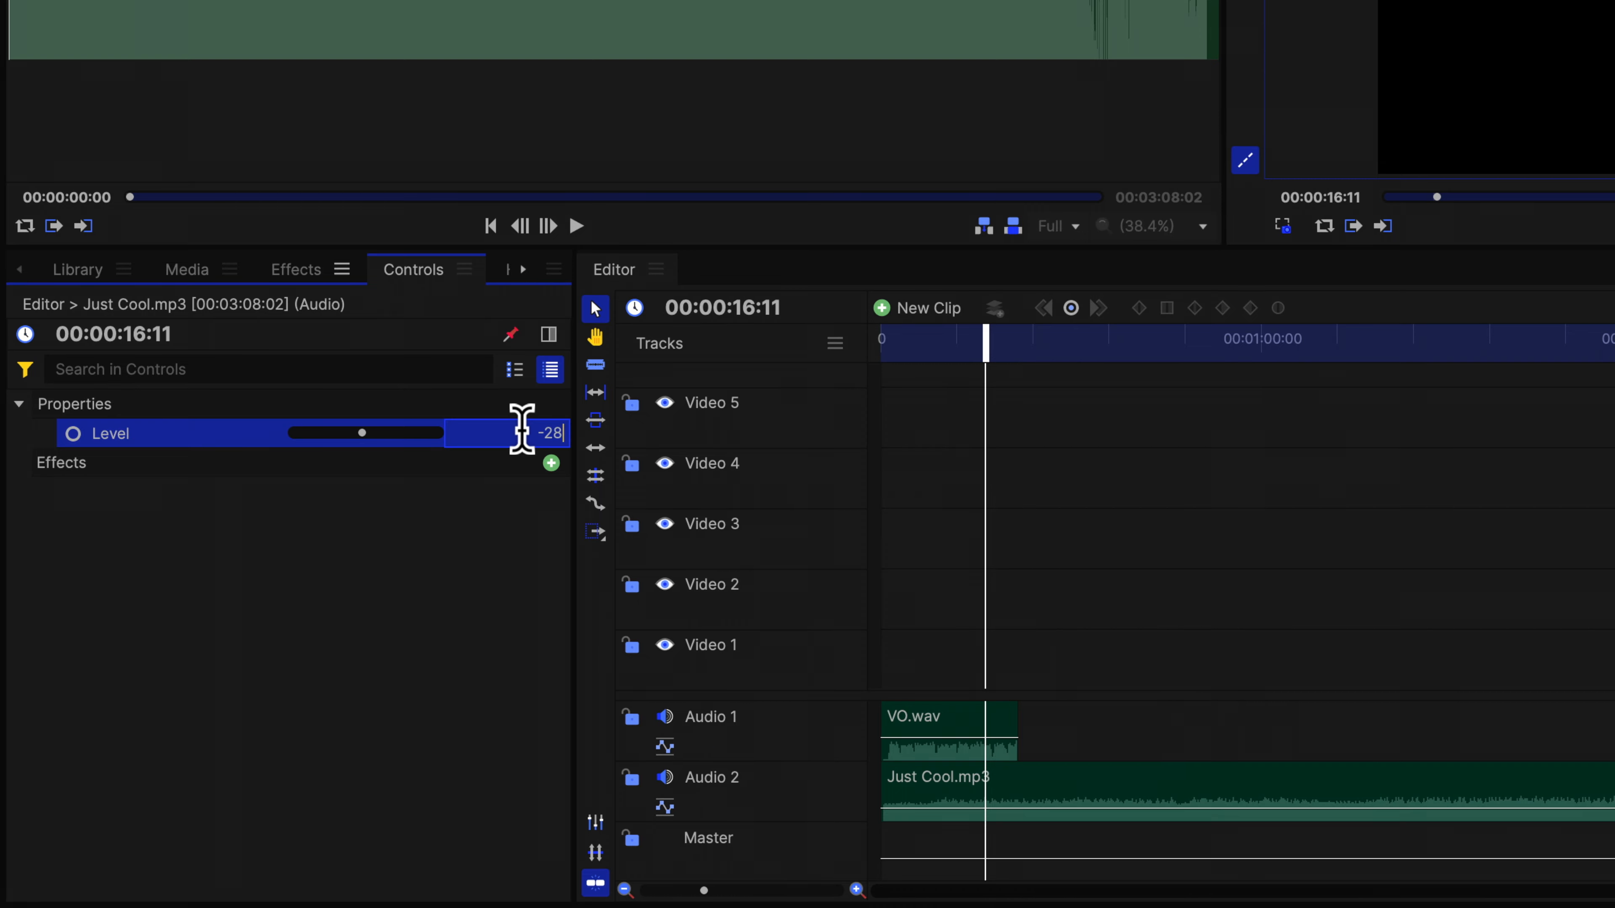
pyautogui.press('Return')
pyautogui.press('space')
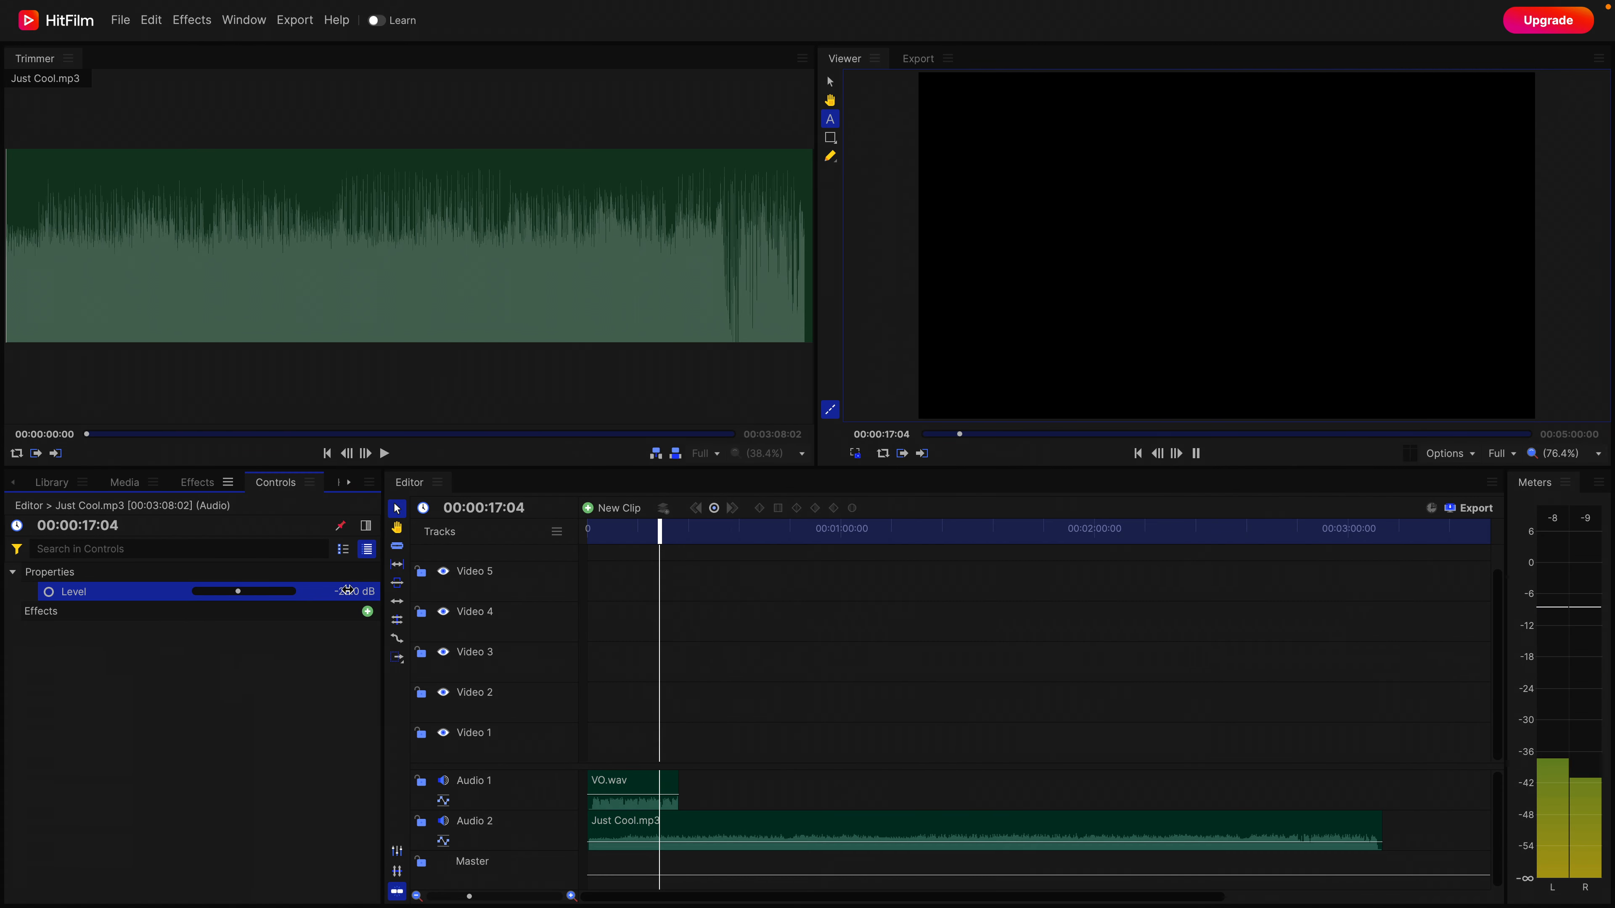
pyautogui.press('space')
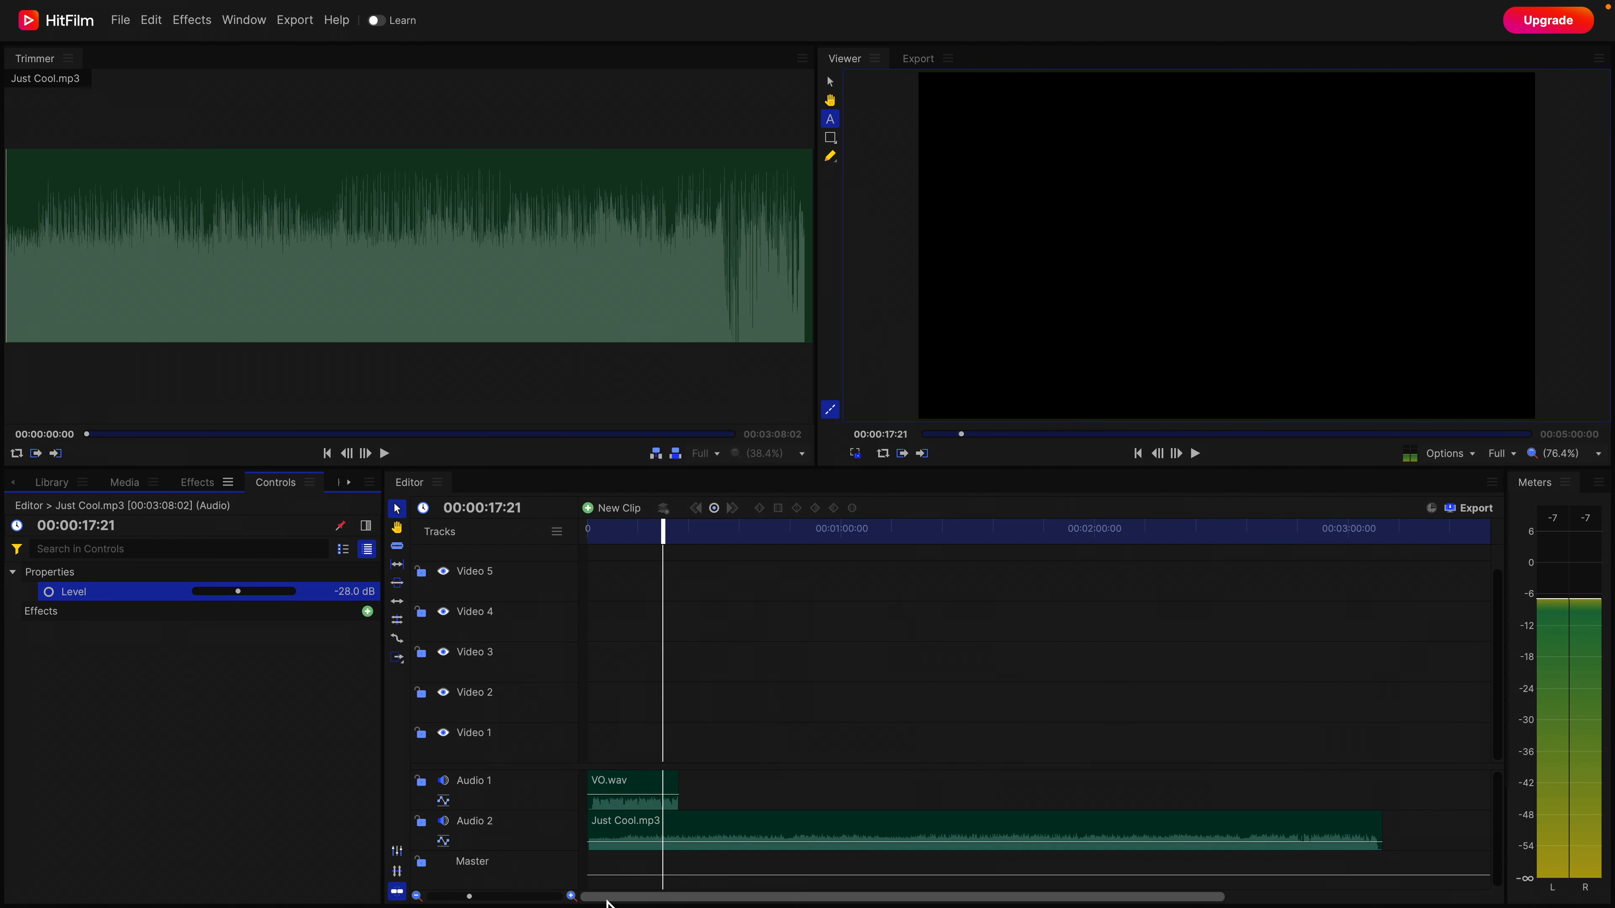
# Trim the end of the Just Cool.mp3 clip to match the end of VO.wav.
pyautogui.moveTo(1376, 831); pyautogui.dragTo(678, 820)
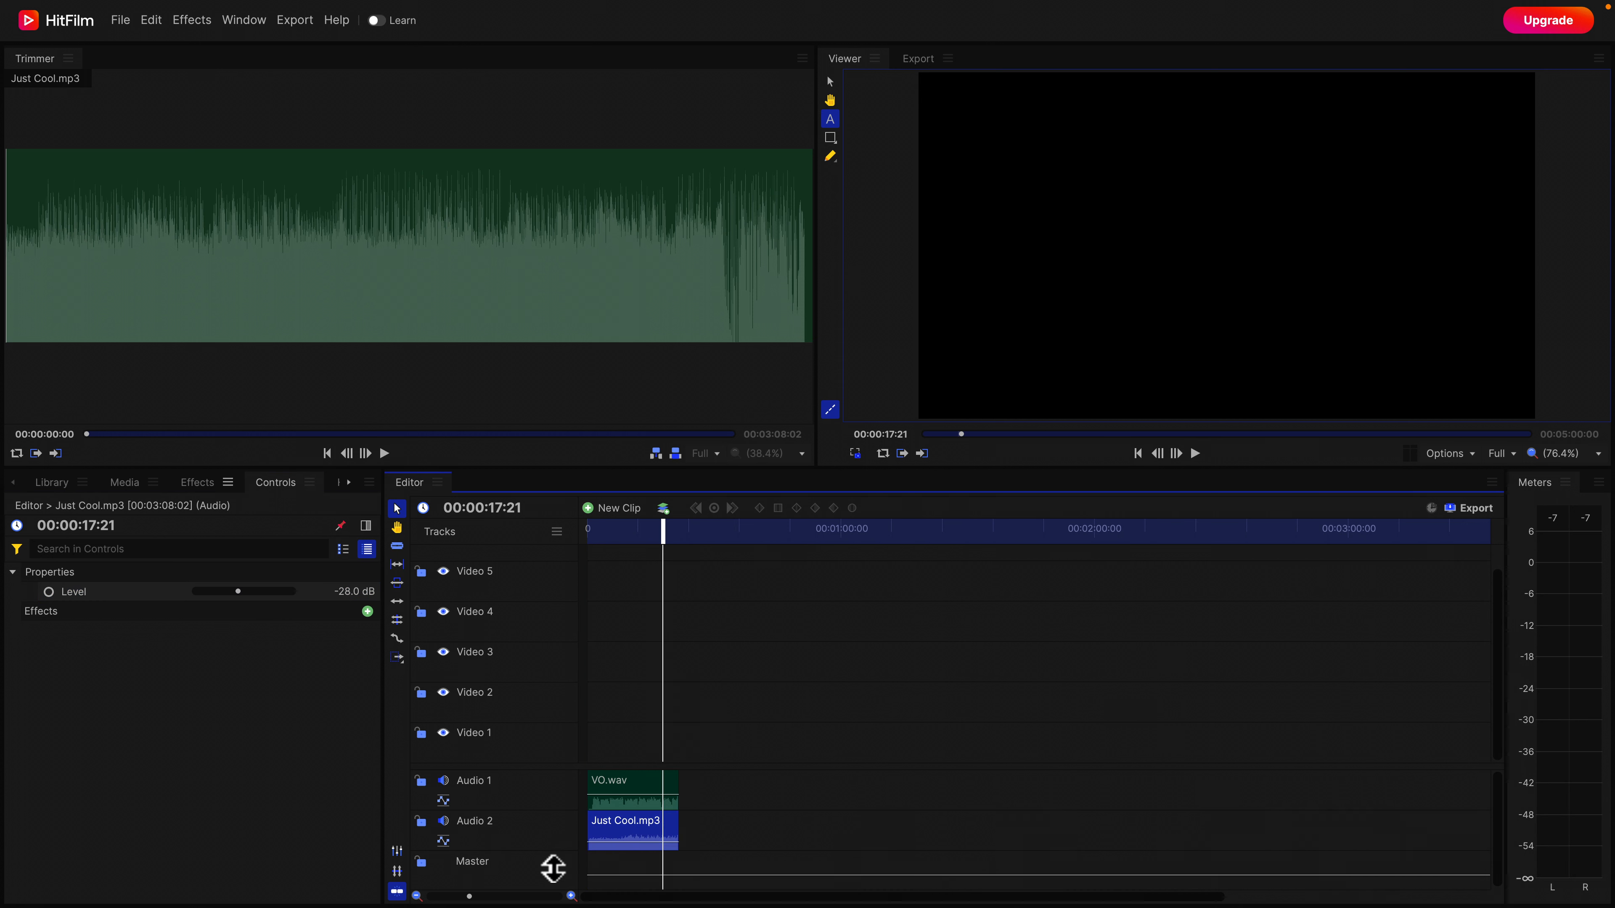
pyautogui.scroll(5, 568, 896)
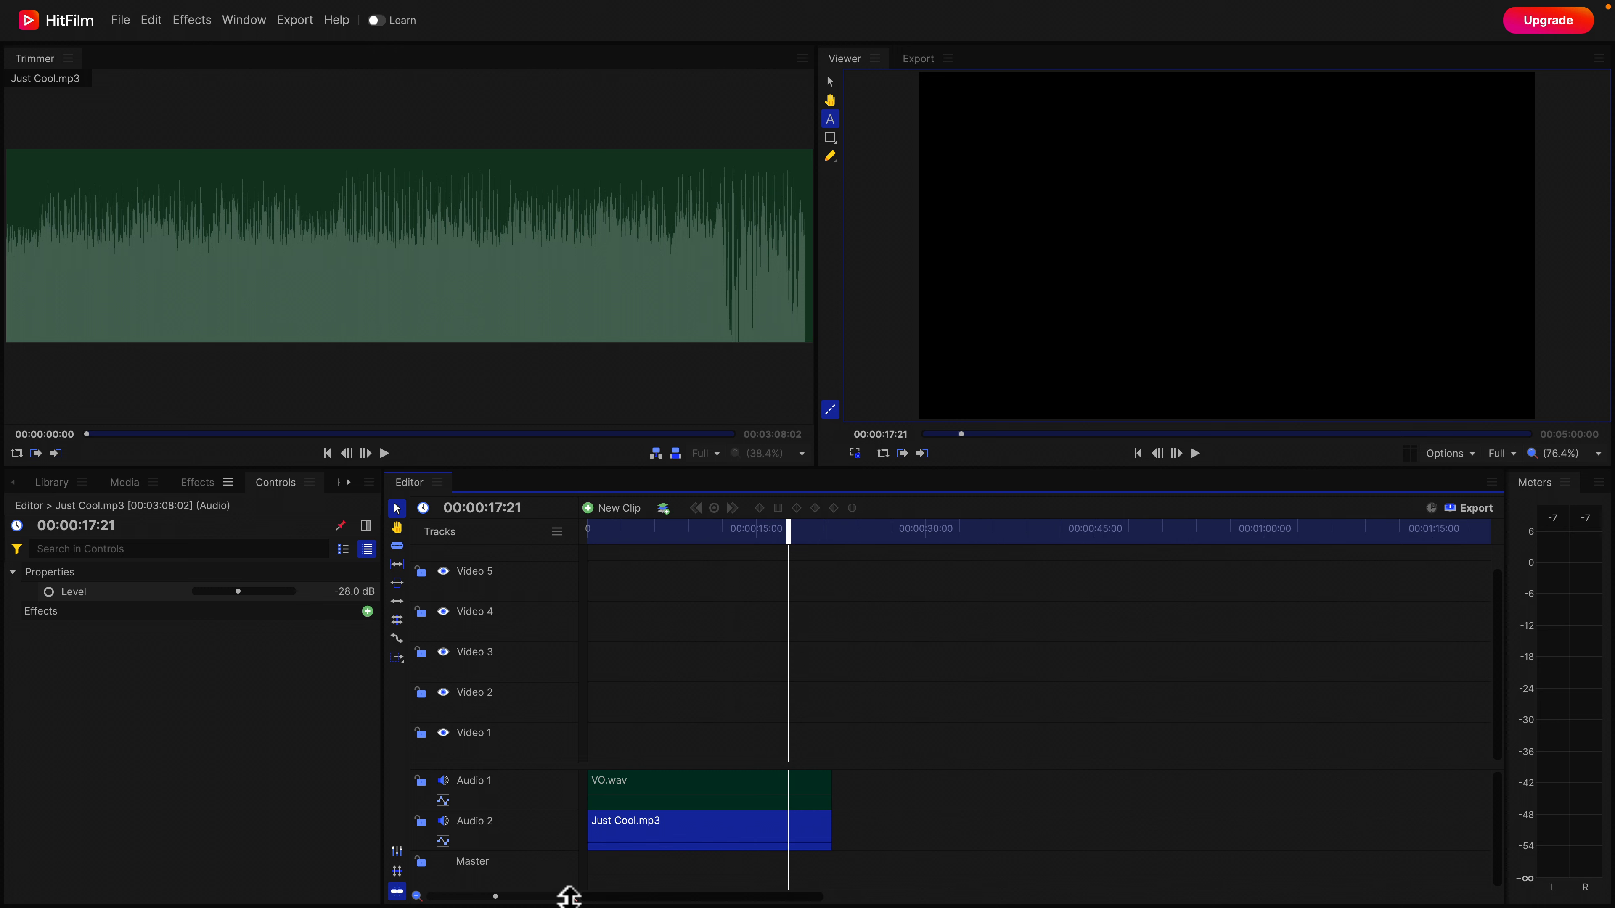
pyautogui.click(749, 743)
# Scrub and play the opening phrases of the voice-over to examine their timing, and return the playhead to the start.
pyautogui.click(648, 541)
pyautogui.moveTo(646, 539); pyautogui.dragTo(585, 541)
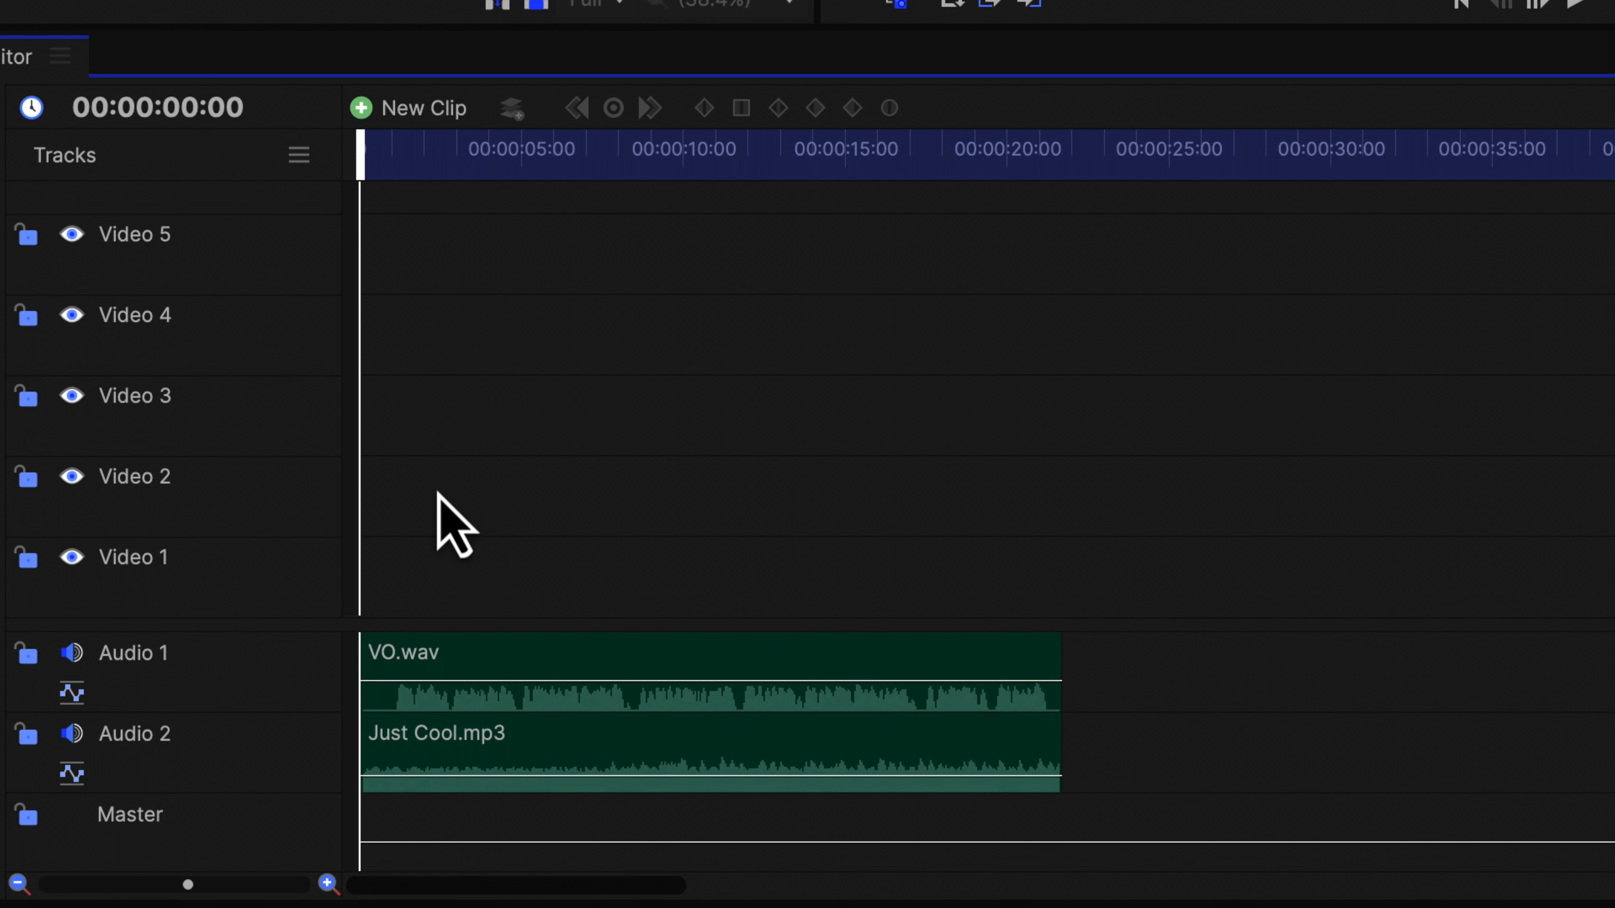
pyautogui.moveTo(360, 160); pyautogui.dragTo(401, 167)
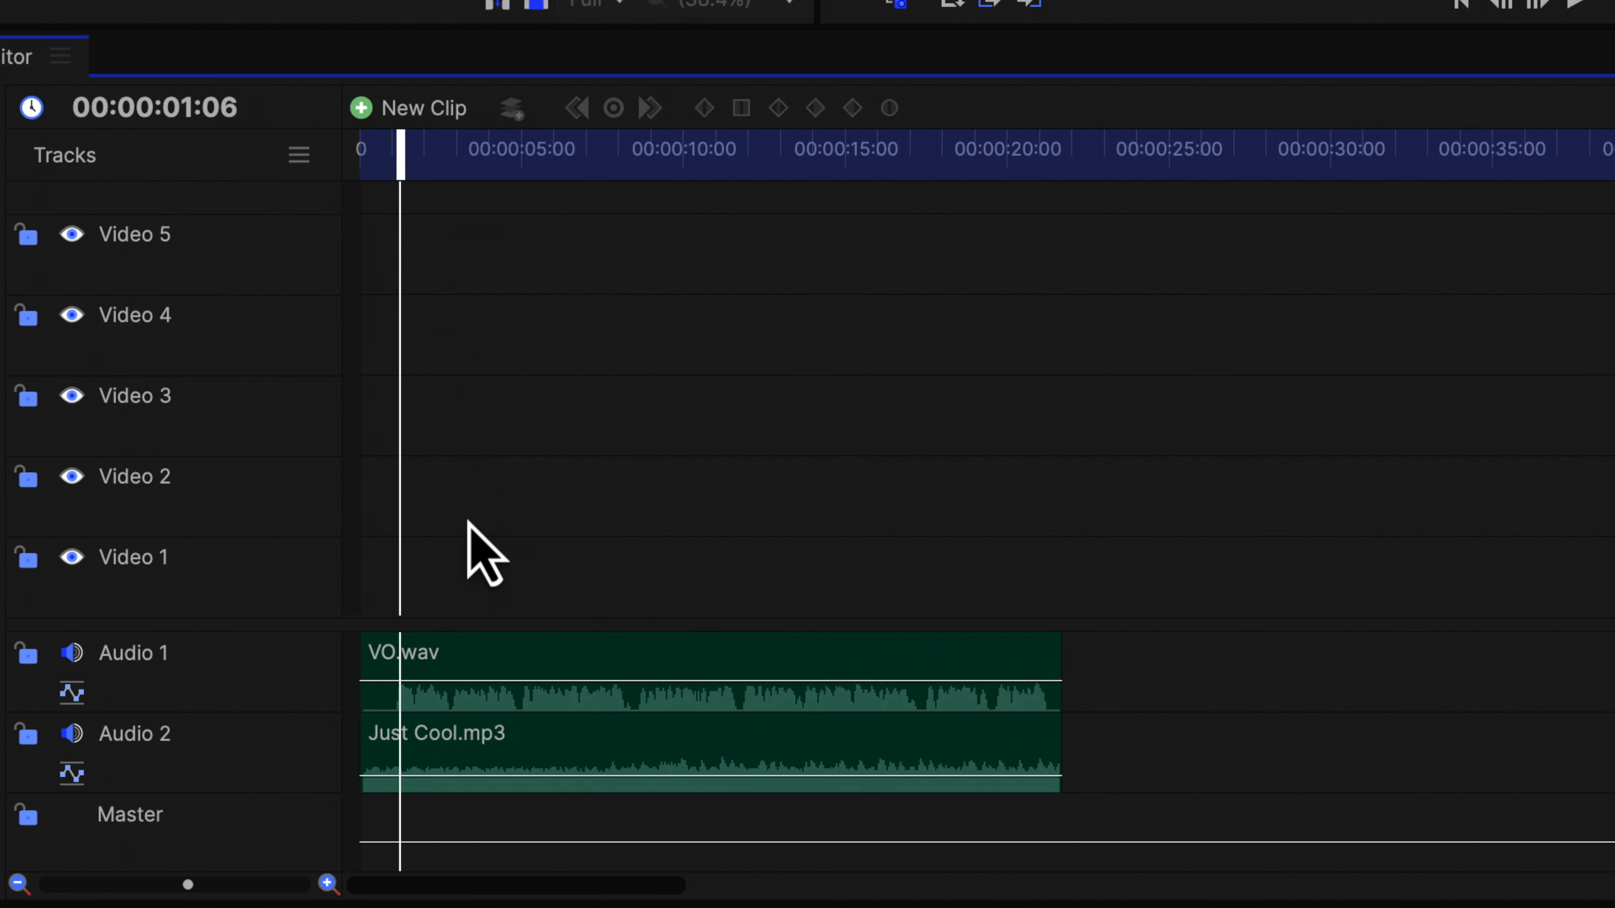
pyautogui.click(450, 153)
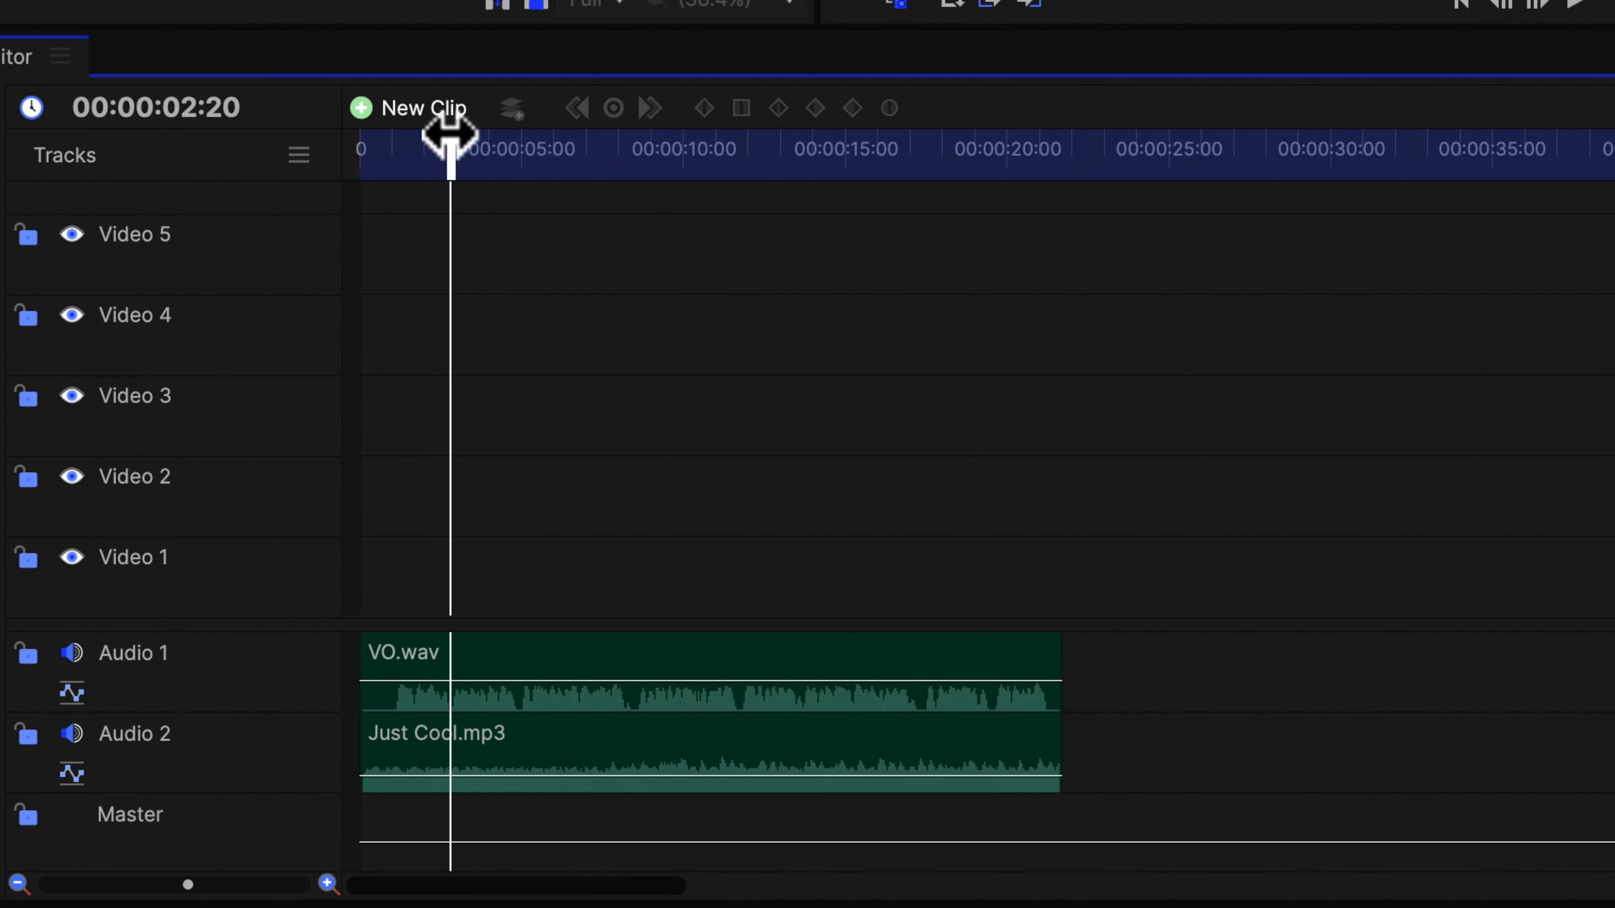
pyautogui.moveTo(451, 152); pyautogui.dragTo(389, 159)
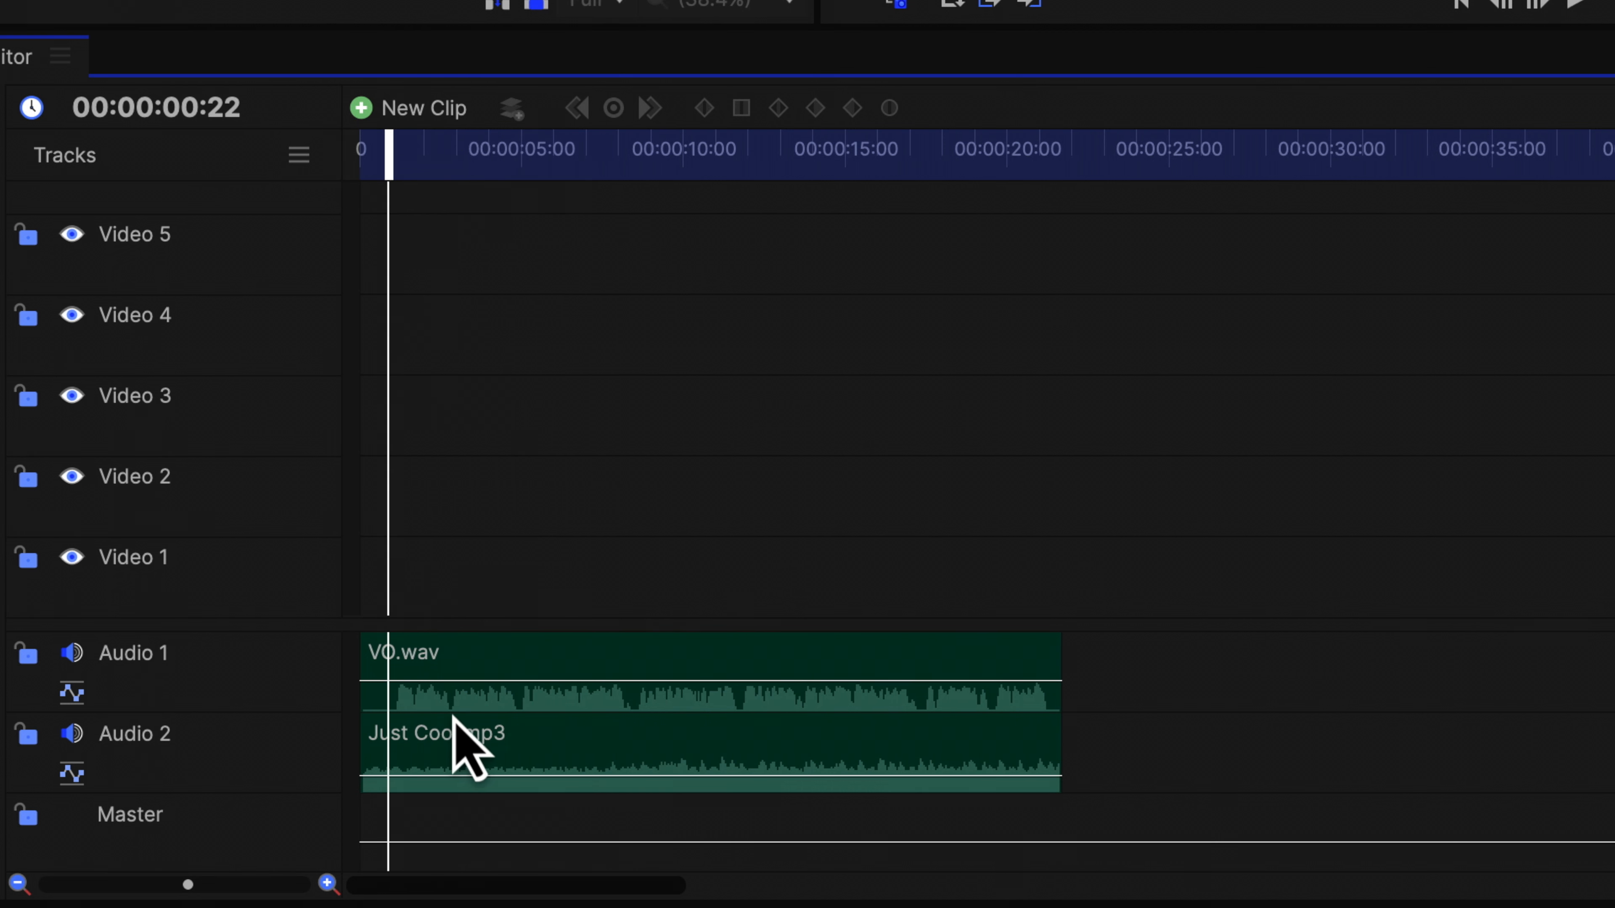
pyautogui.press('space')
pyautogui.press('space')
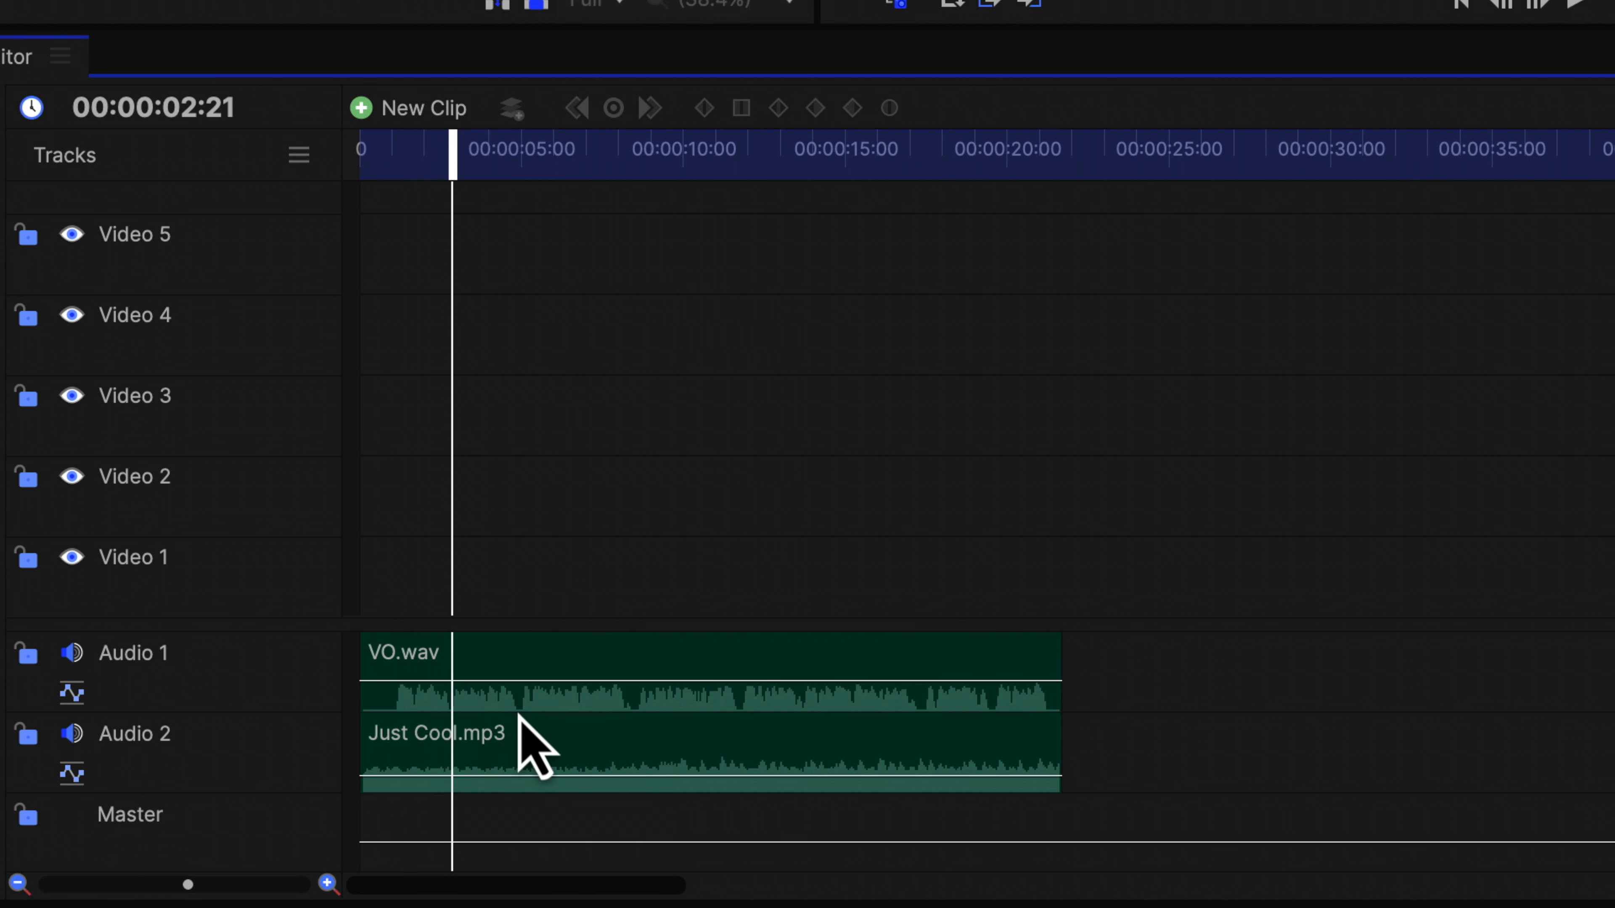
pyautogui.moveTo(512, 169)
pyautogui.mouseDown()
pyautogui.moveTo(533, 188)
pyautogui.moveTo(520, 171)
pyautogui.mouseUp()
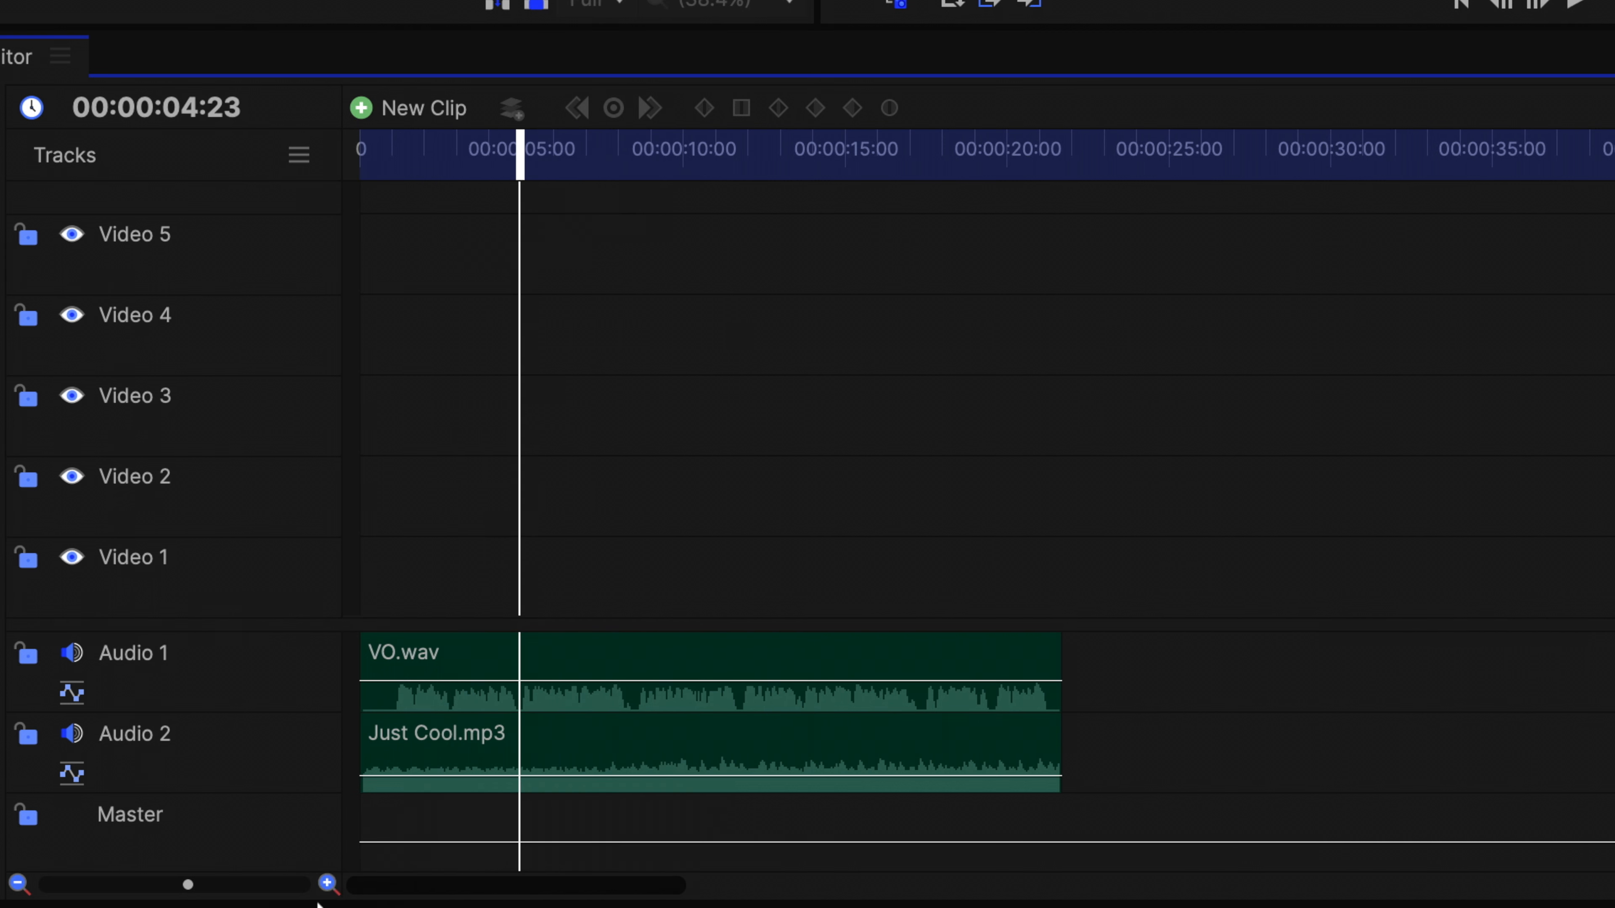
pyautogui.click(326, 883)
pyautogui.moveTo(596, 164); pyautogui.dragTo(347, 191)
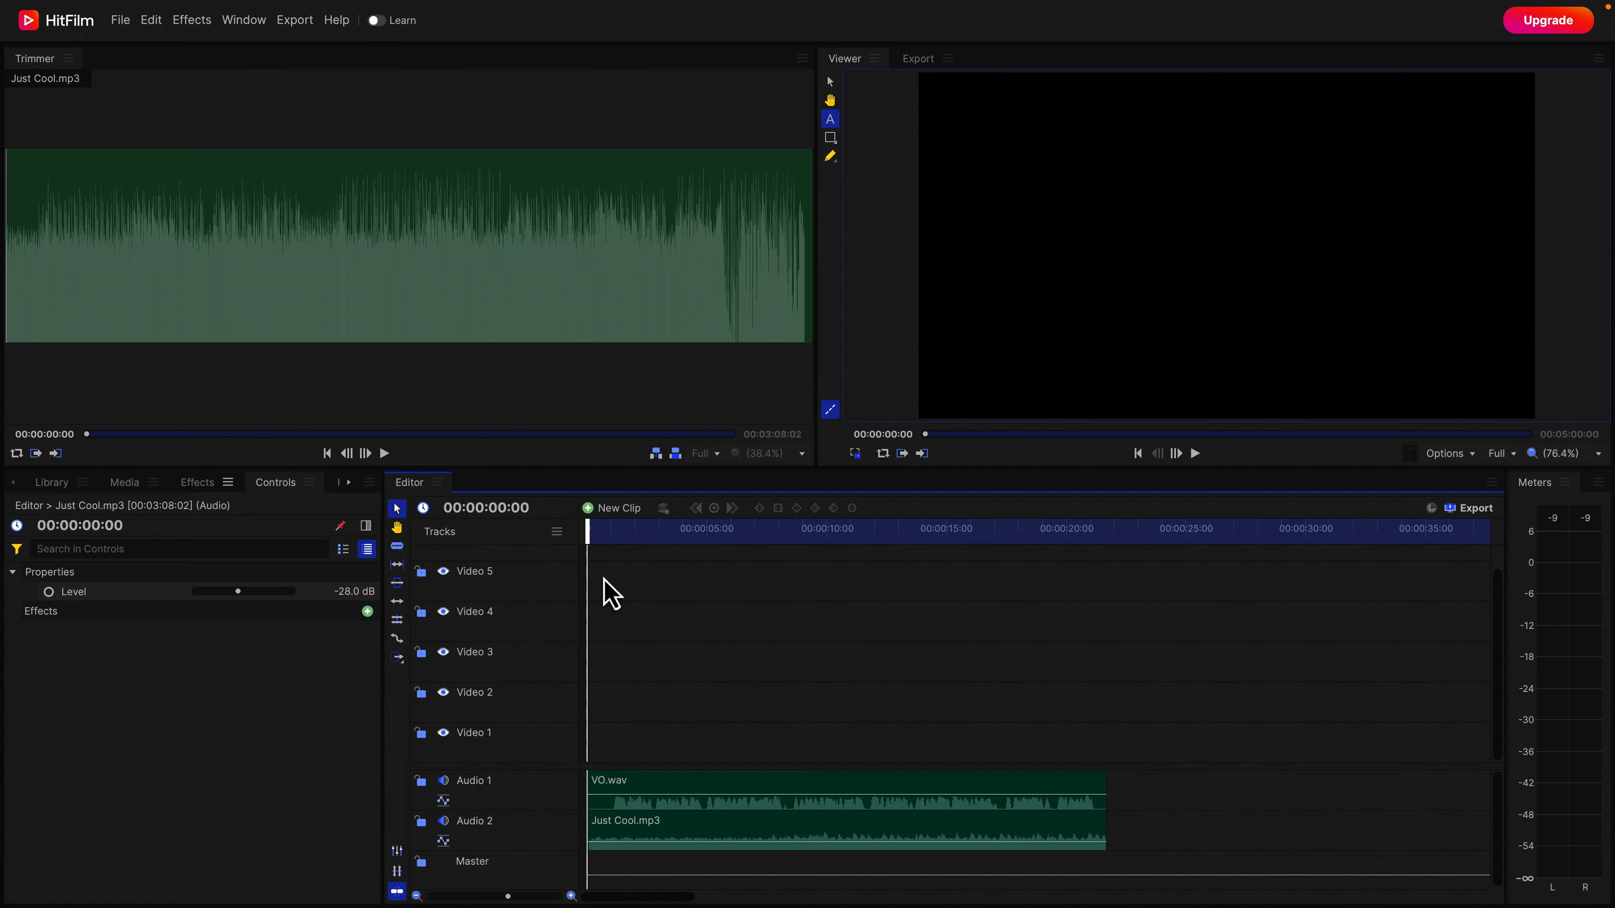
# Place all the animation clips, from videoplasty-4483 through the heart-and-arrow clip, on the Video 1 track after the end of the audio.
pyautogui.click(131, 486)
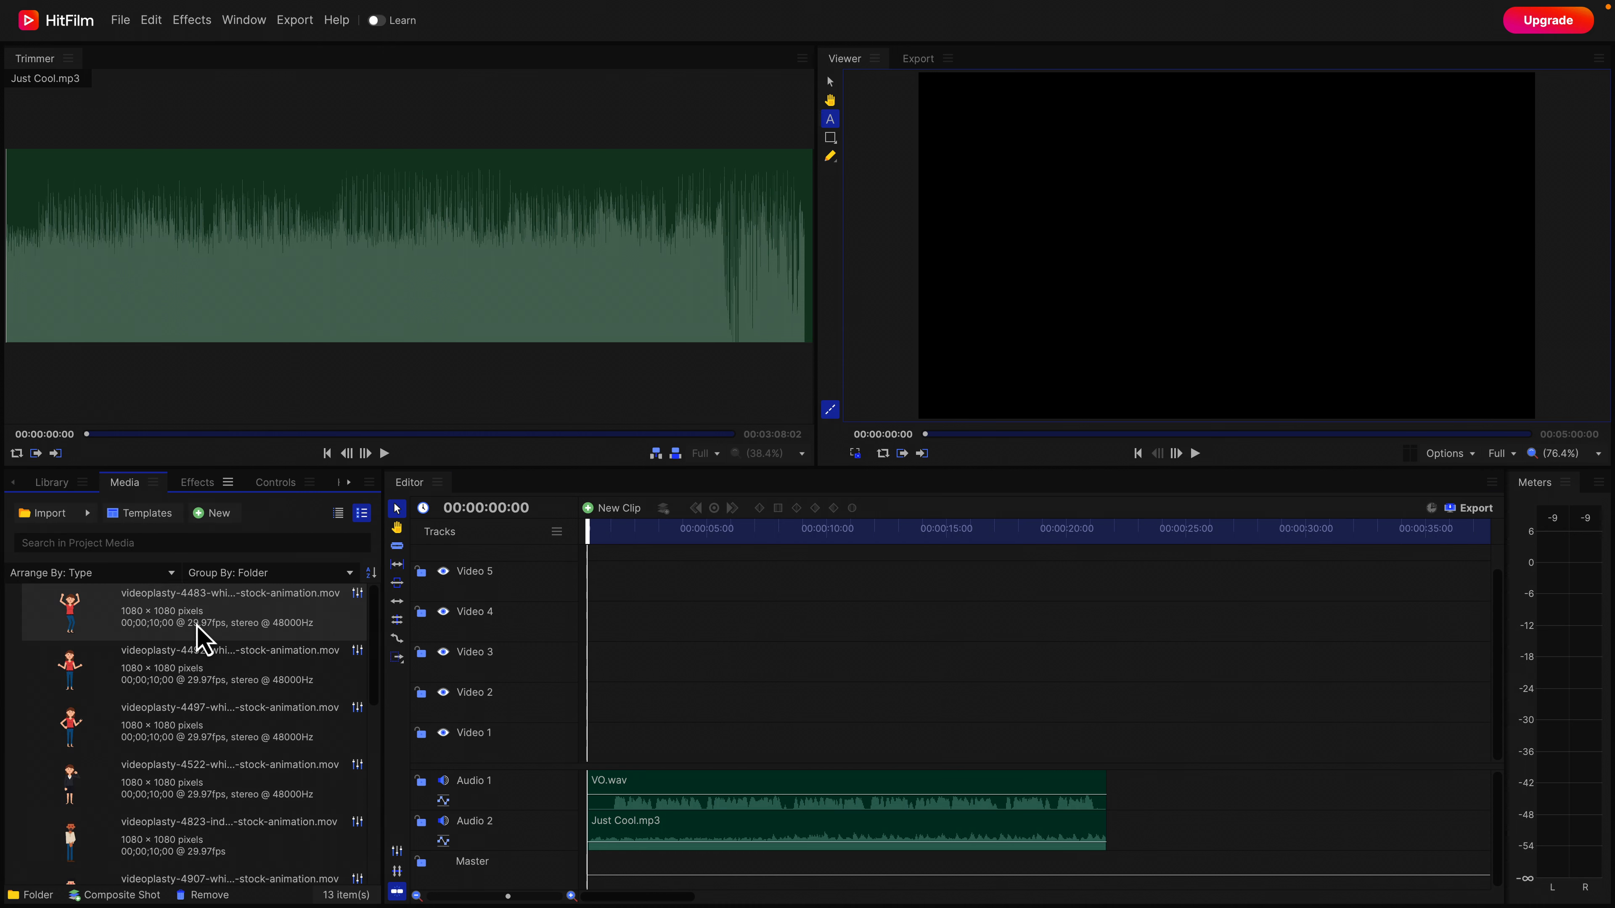
pyautogui.click(197, 625)
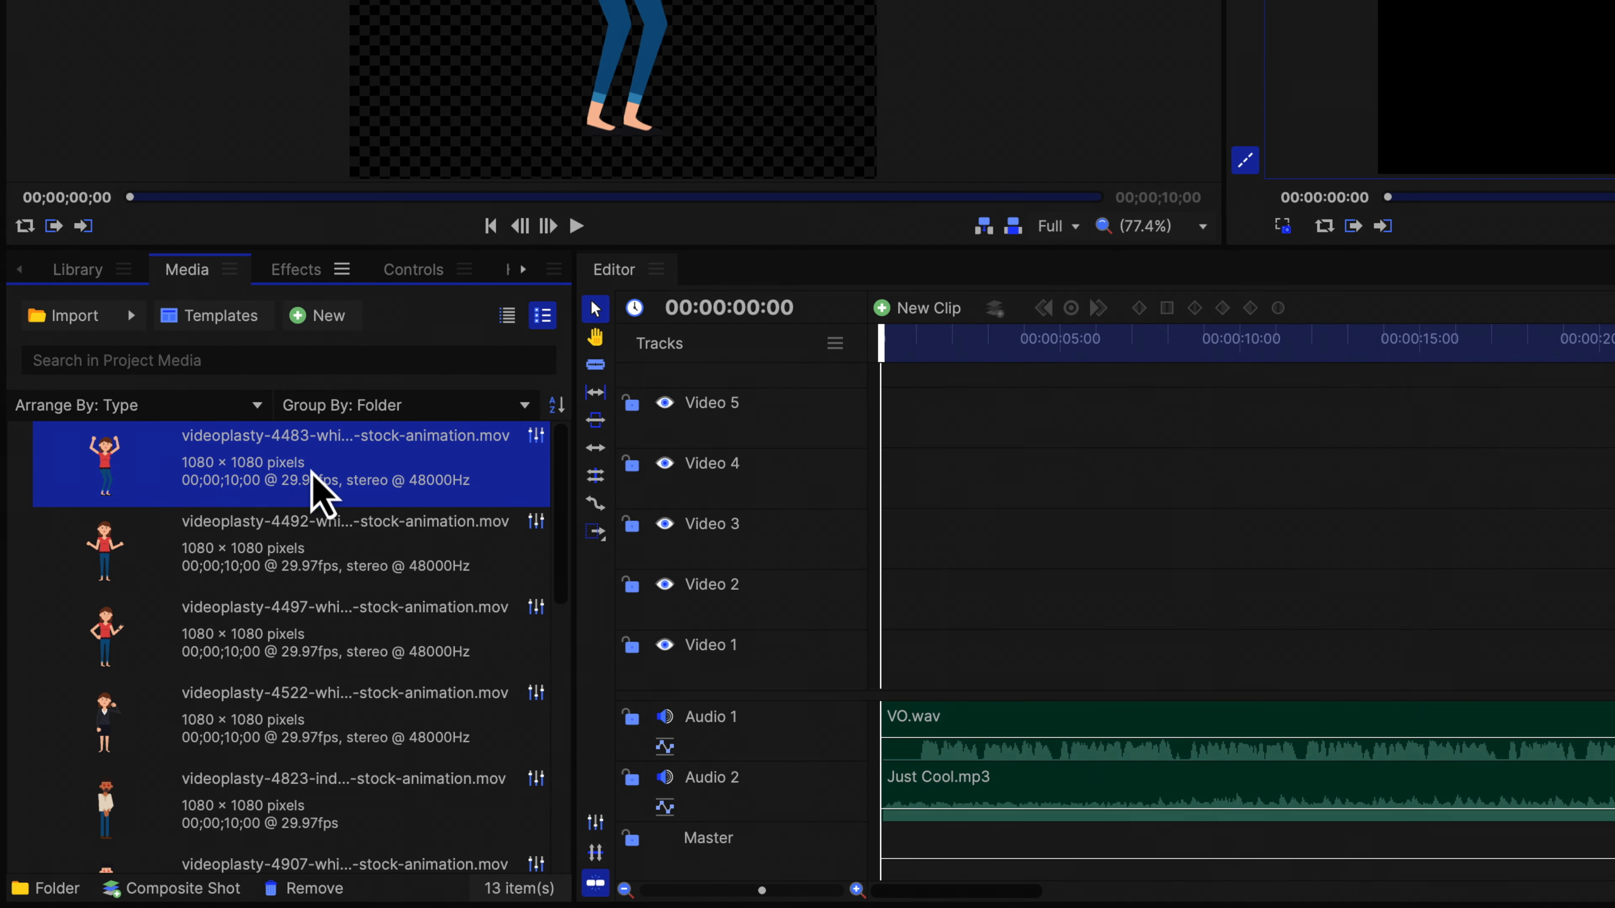
pyautogui.scroll(-10, 286, 541)
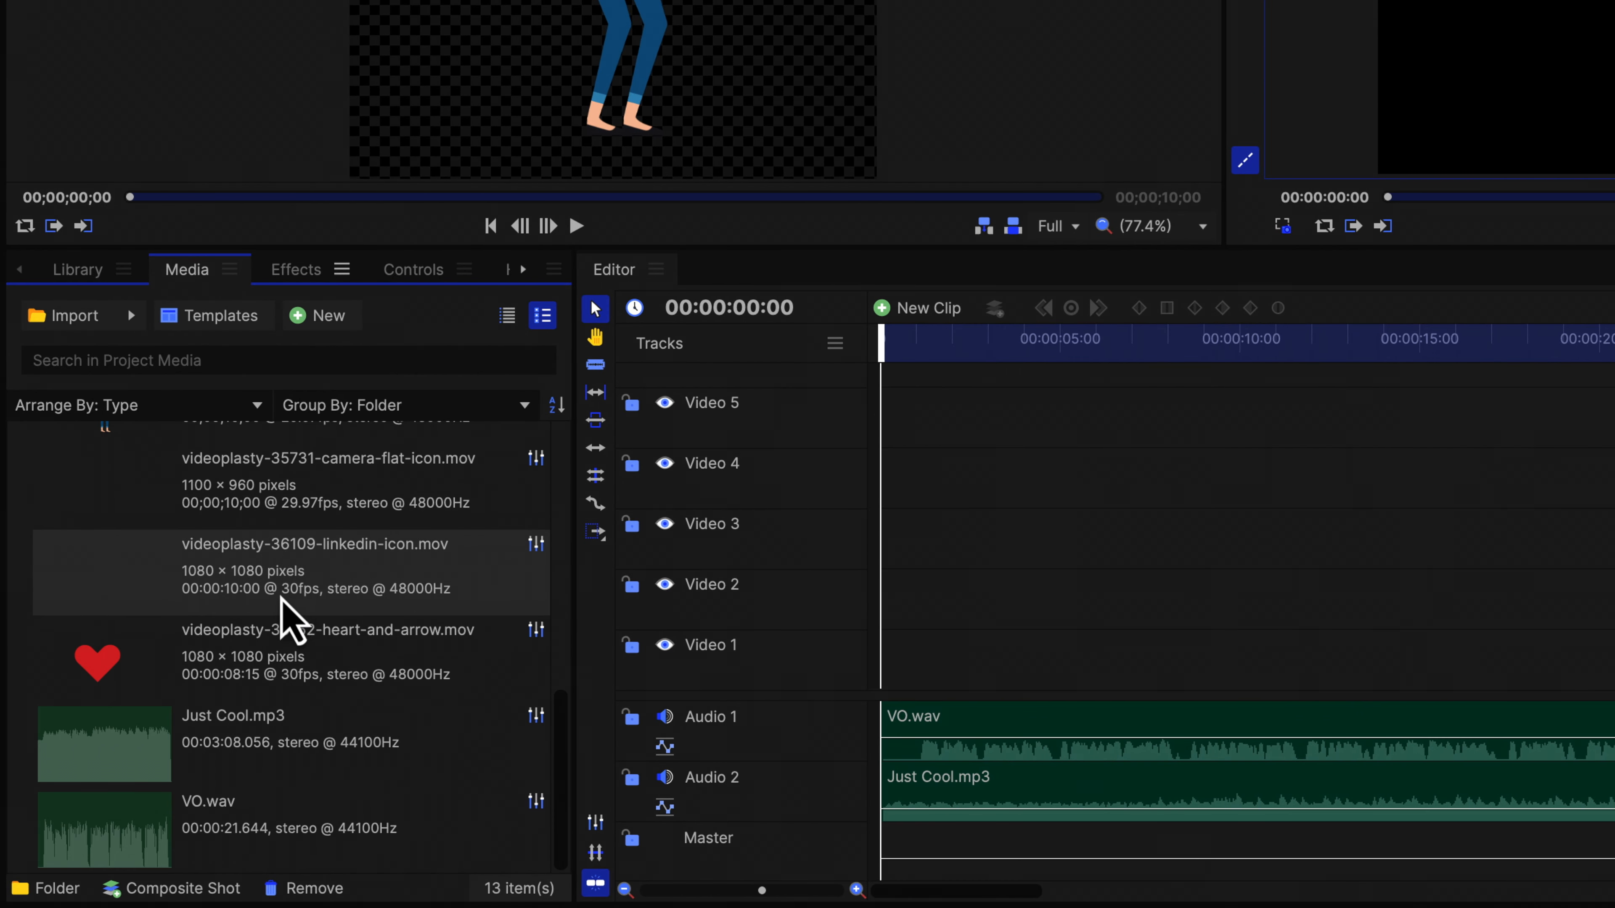
pyautogui.keyDown('shift'); pyautogui.click(259, 665); pyautogui.keyUp('shift')
pyautogui.scroll(5, 254, 667)
pyautogui.scroll(-5, 273, 504)
pyautogui.moveTo(273, 503); pyautogui.dragTo(1609, 678)
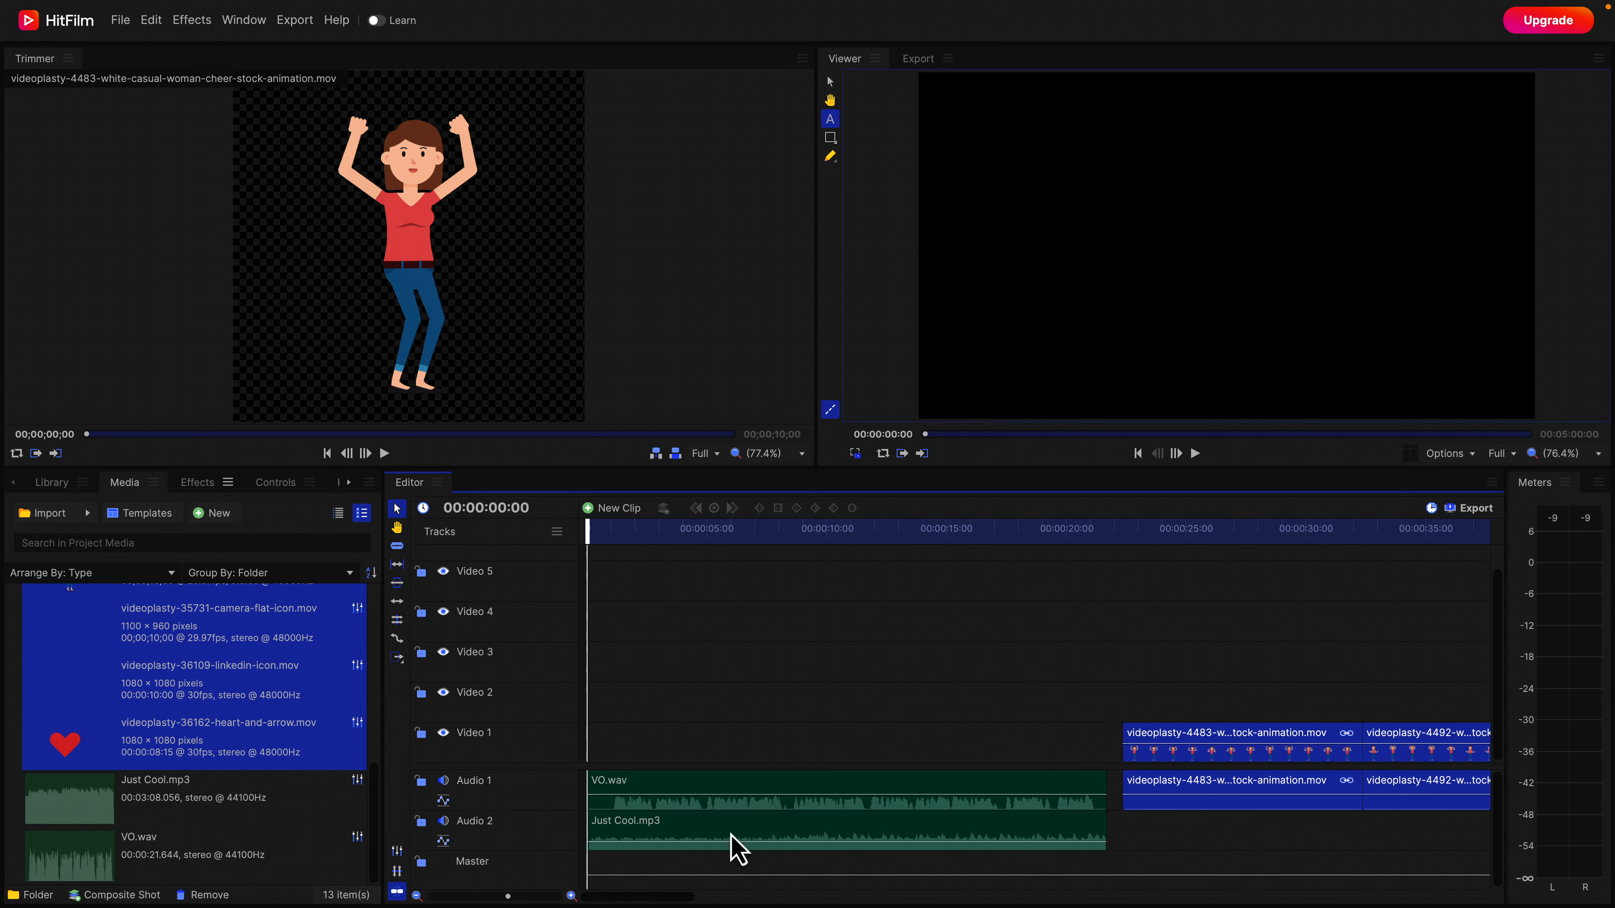
pyautogui.click(416, 897)
pyautogui.click(417, 897)
pyautogui.click(417, 896)
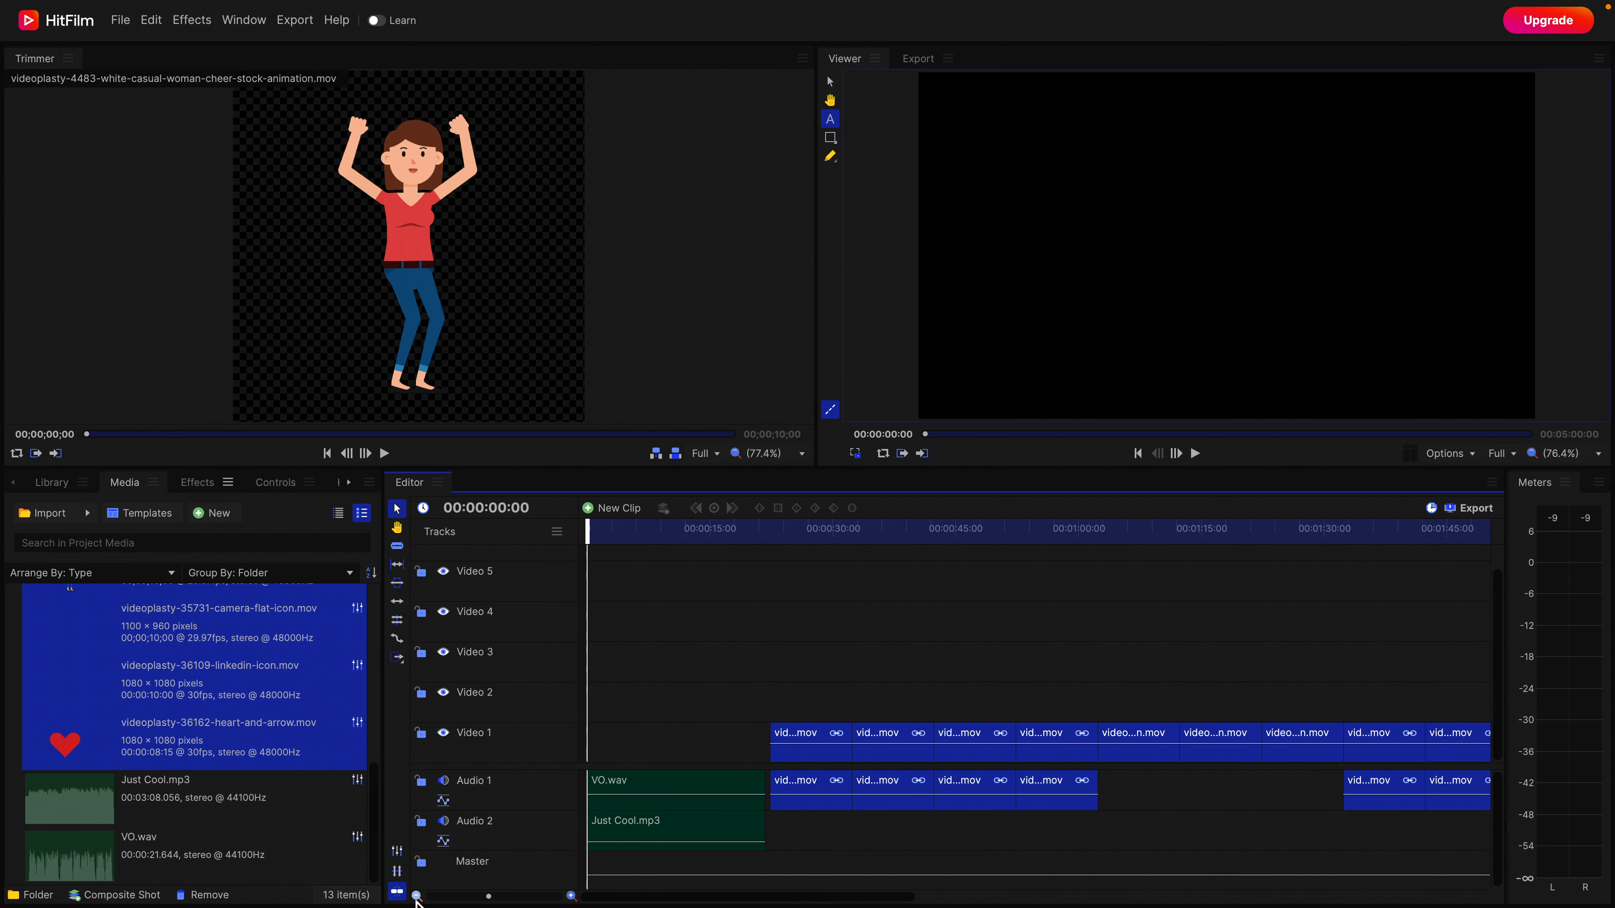
pyautogui.click(417, 897)
pyautogui.click(820, 828)
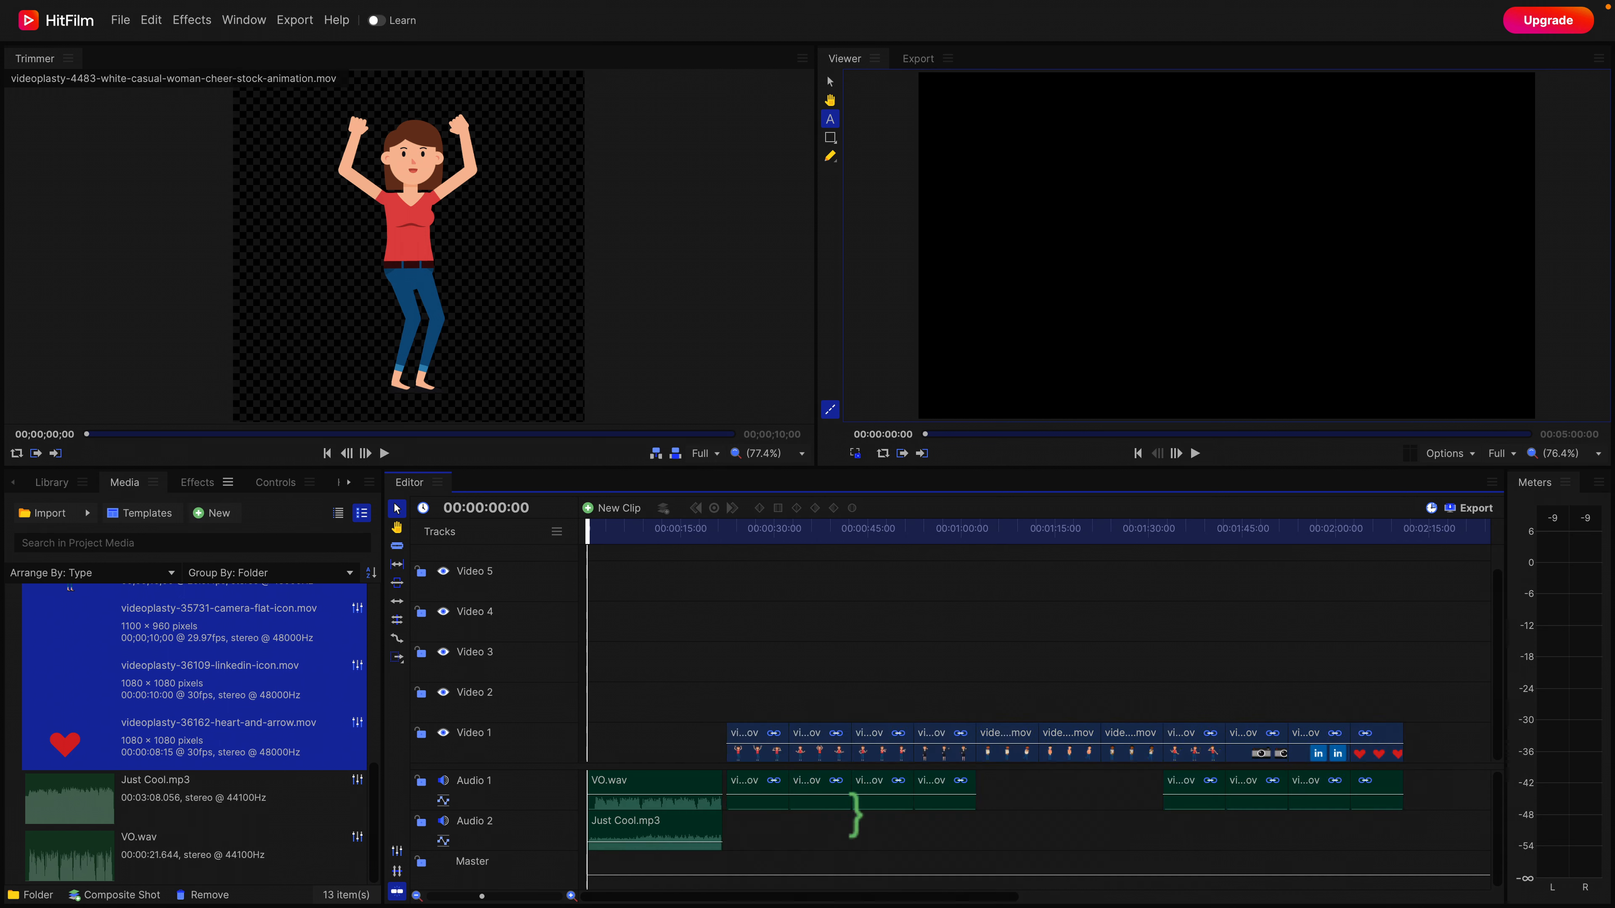
# Unlink the first animation clip on Video 1 from its audio and delete that audio from Audio 1.
pyautogui.click(818, 551)
pyautogui.click(820, 789)
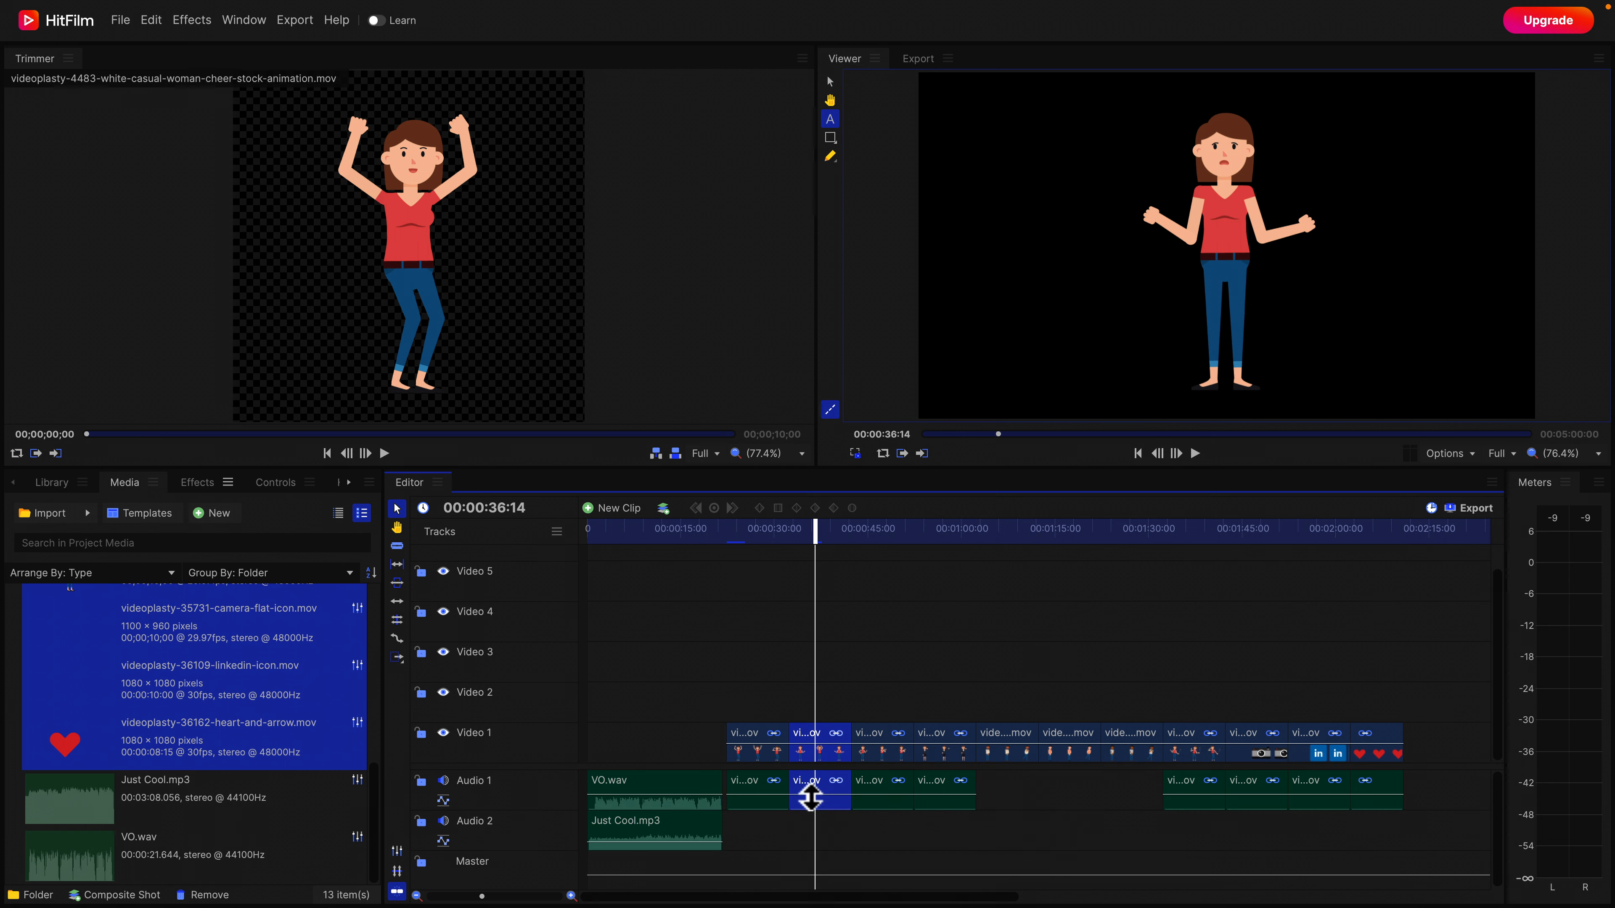
pyautogui.moveTo(775, 756); pyautogui.dragTo(703, 743)
pyautogui.moveTo(675, 799); pyautogui.dragTo(741, 792)
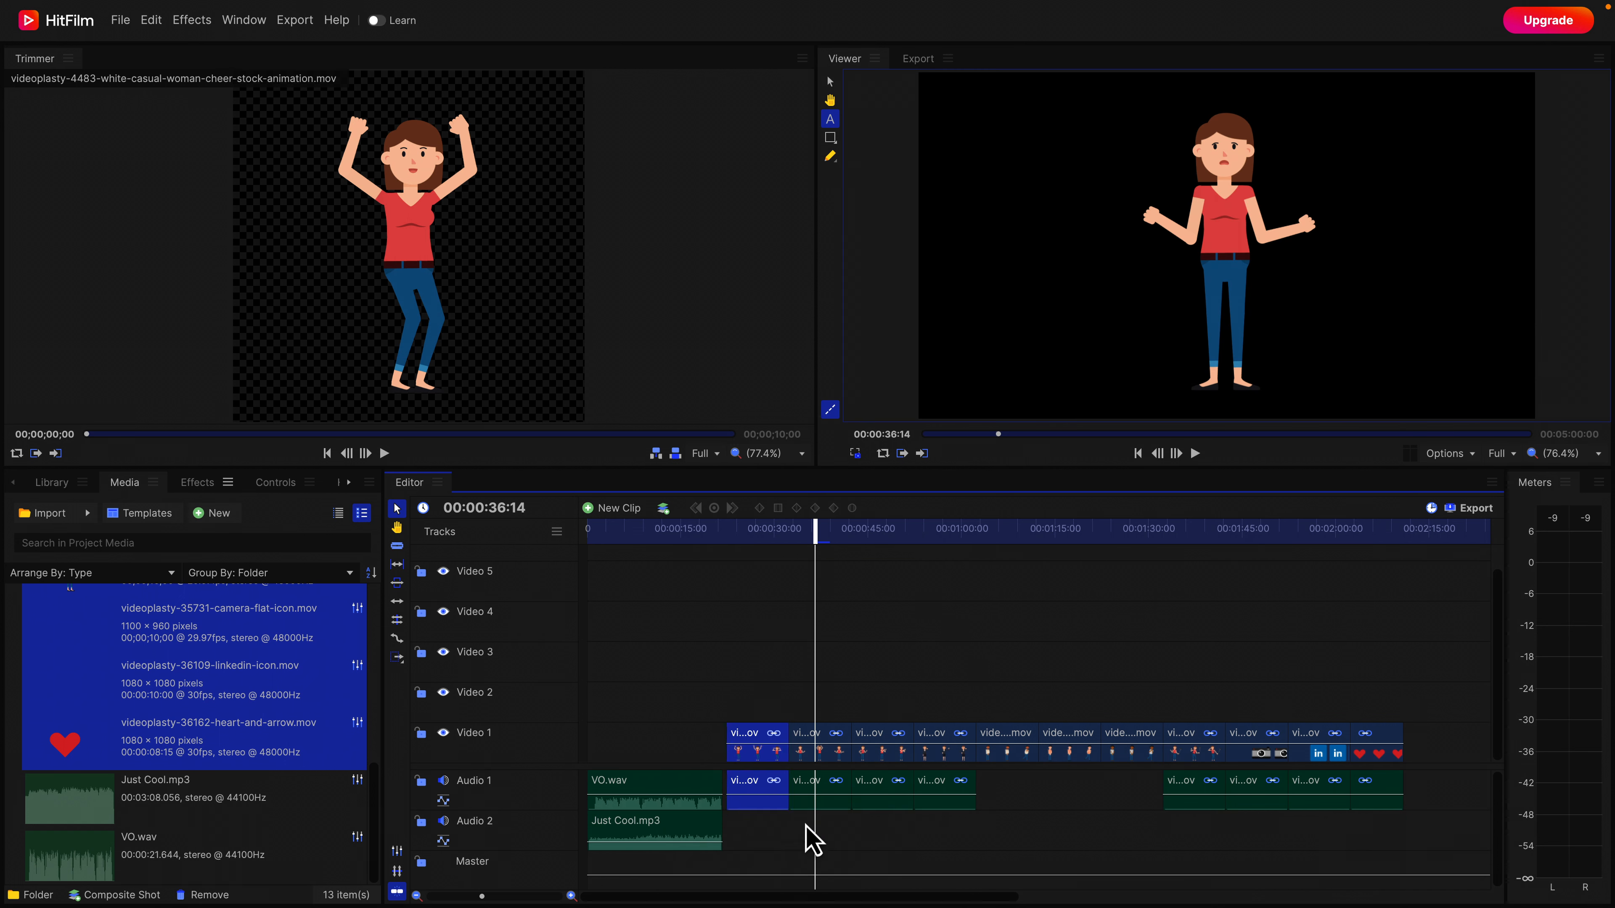
pyautogui.click(779, 662)
pyautogui.click(774, 738)
pyautogui.rightClick(762, 741)
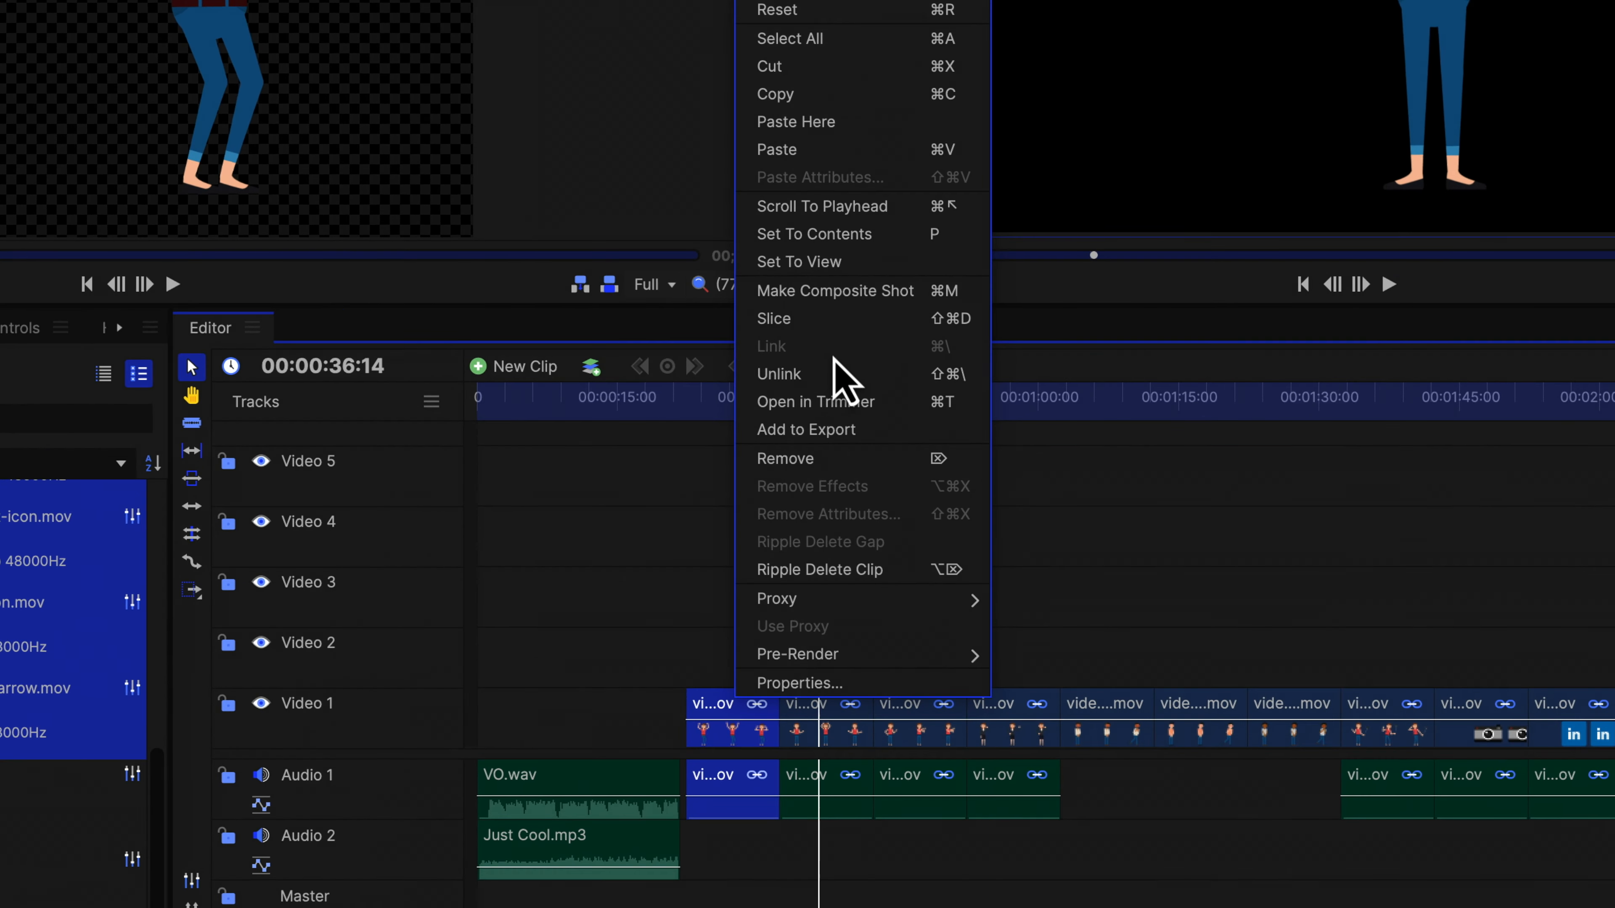
pyautogui.click(812, 381)
pyautogui.click(738, 803)
pyautogui.press('Delete')
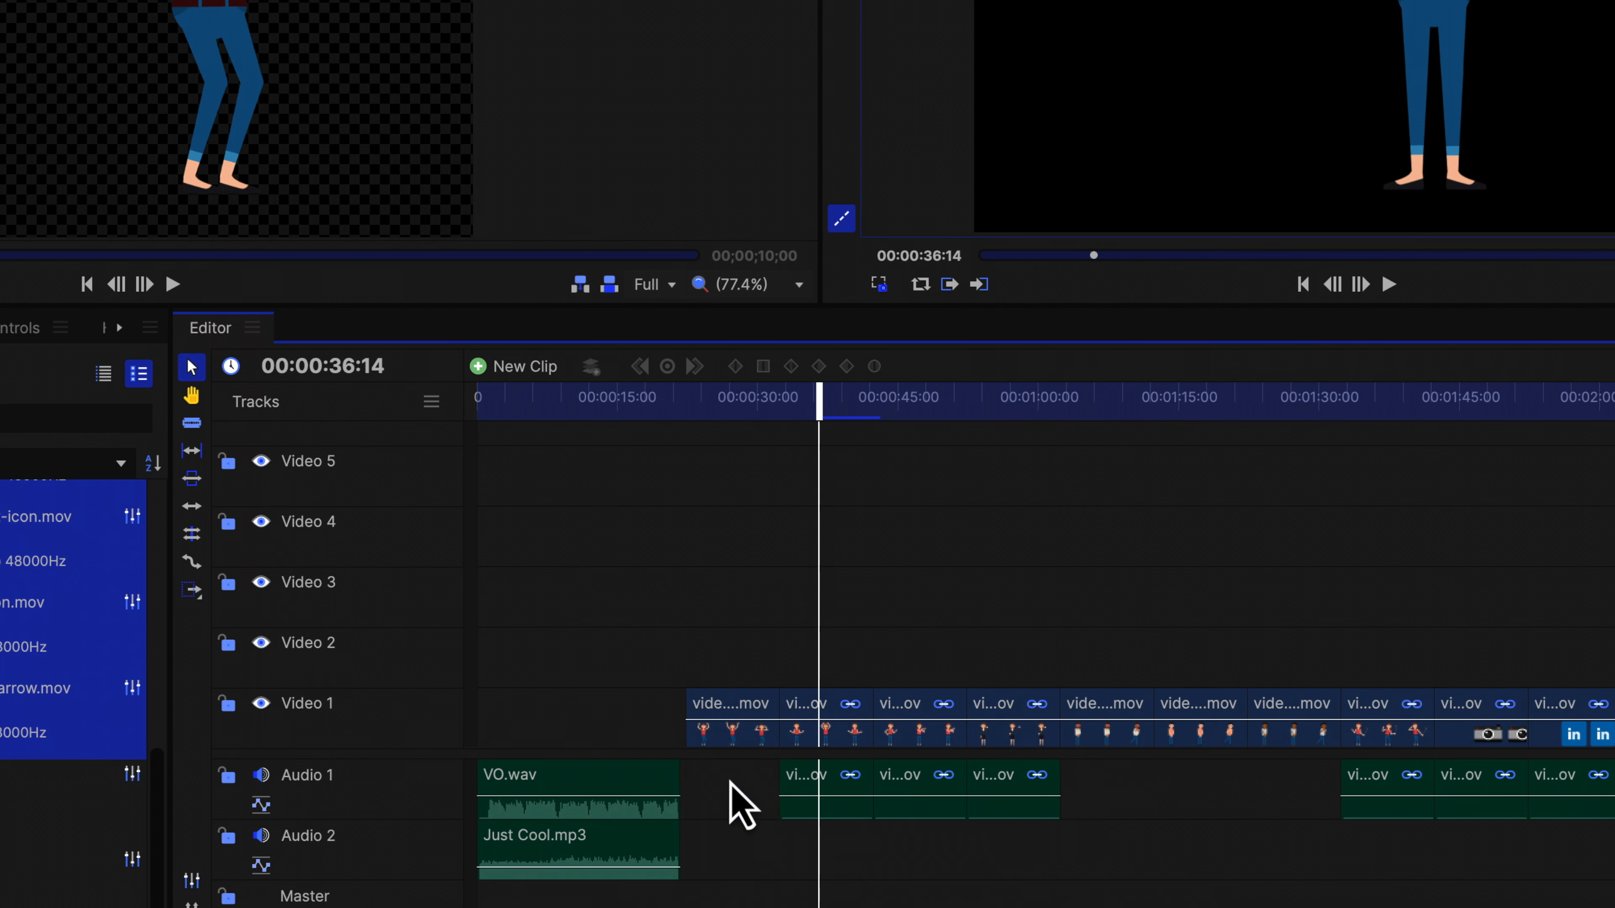
# Unlink the second, third and fourth animation clips on Video 1 from their audio.
pyautogui.rightClick(820, 711)
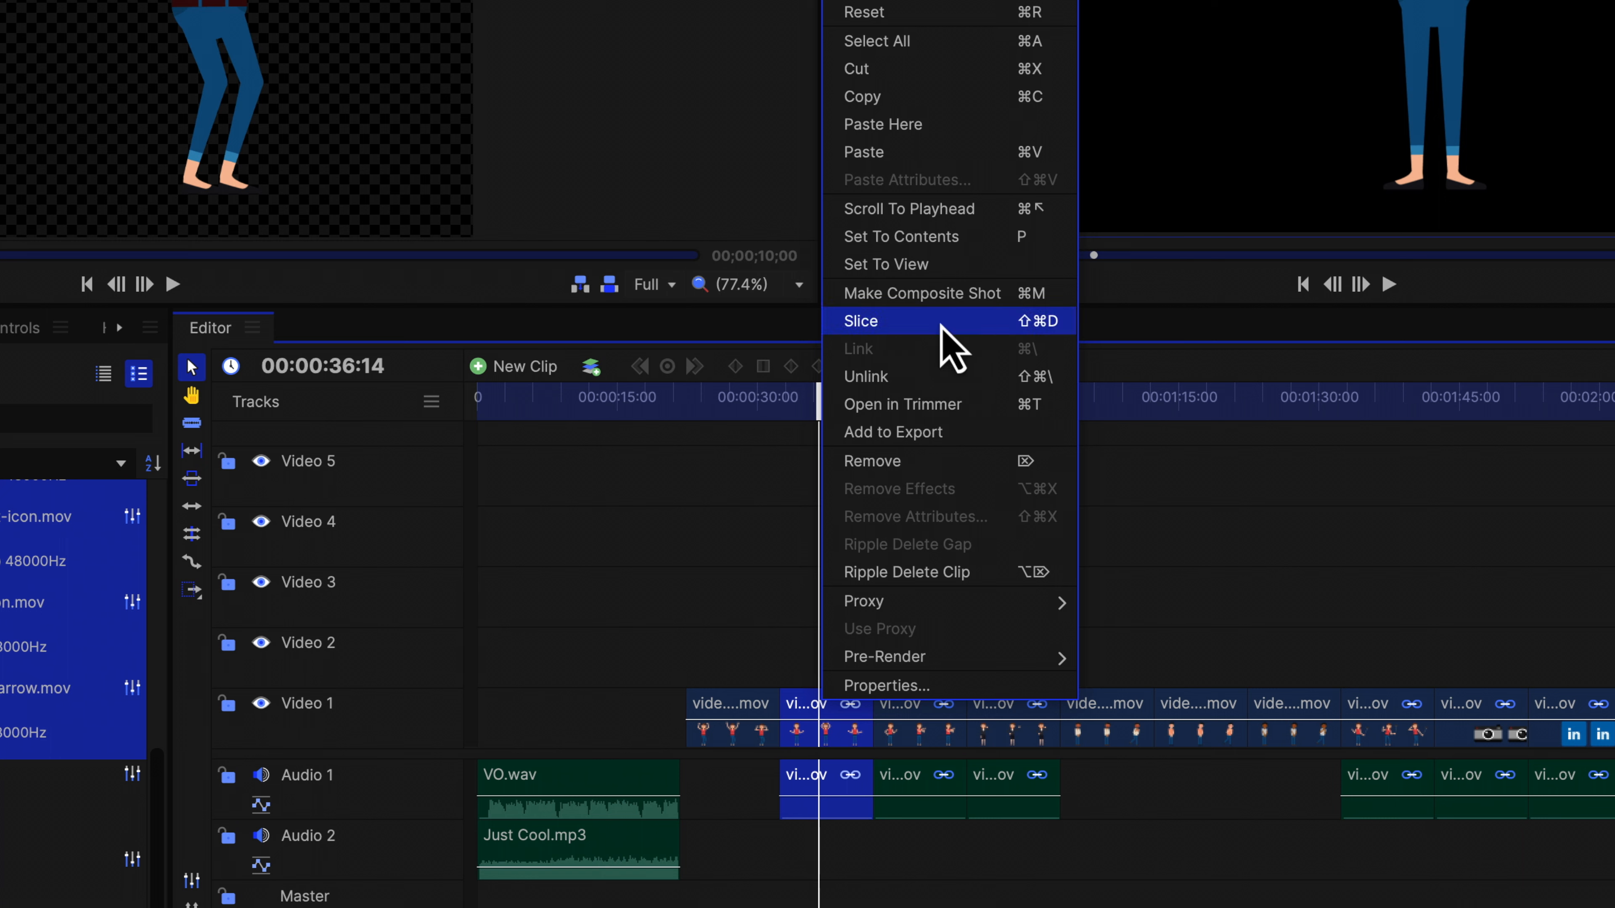
pyautogui.click(941, 375)
pyautogui.click(908, 718)
pyautogui.rightClick(909, 717)
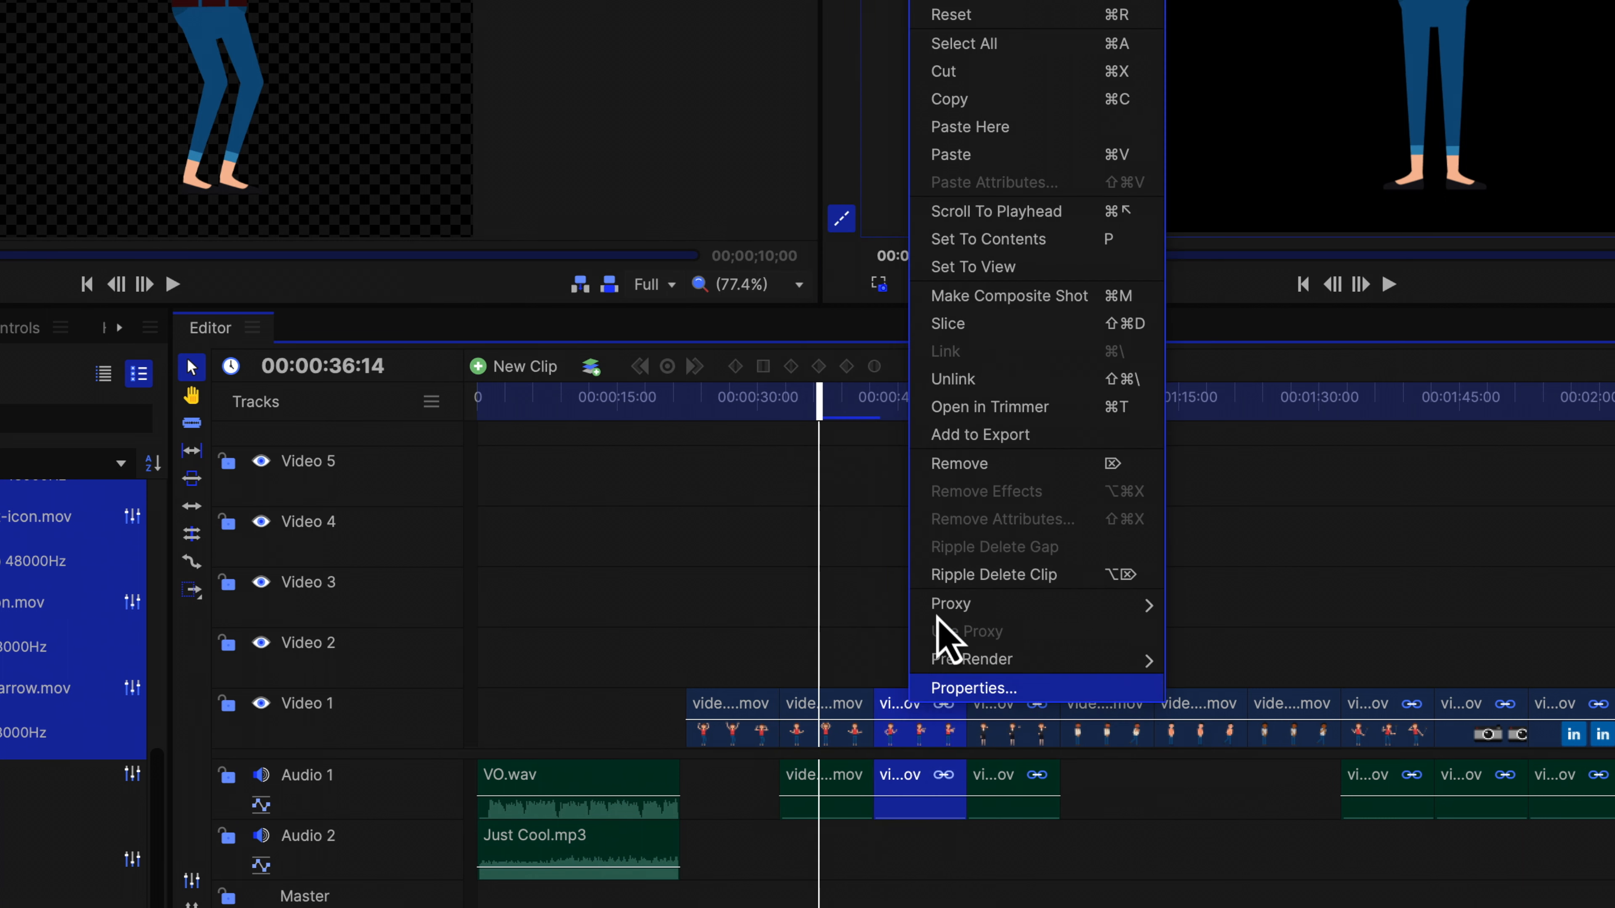
pyautogui.click(916, 376)
pyautogui.click(996, 719)
pyautogui.rightClick(1000, 725)
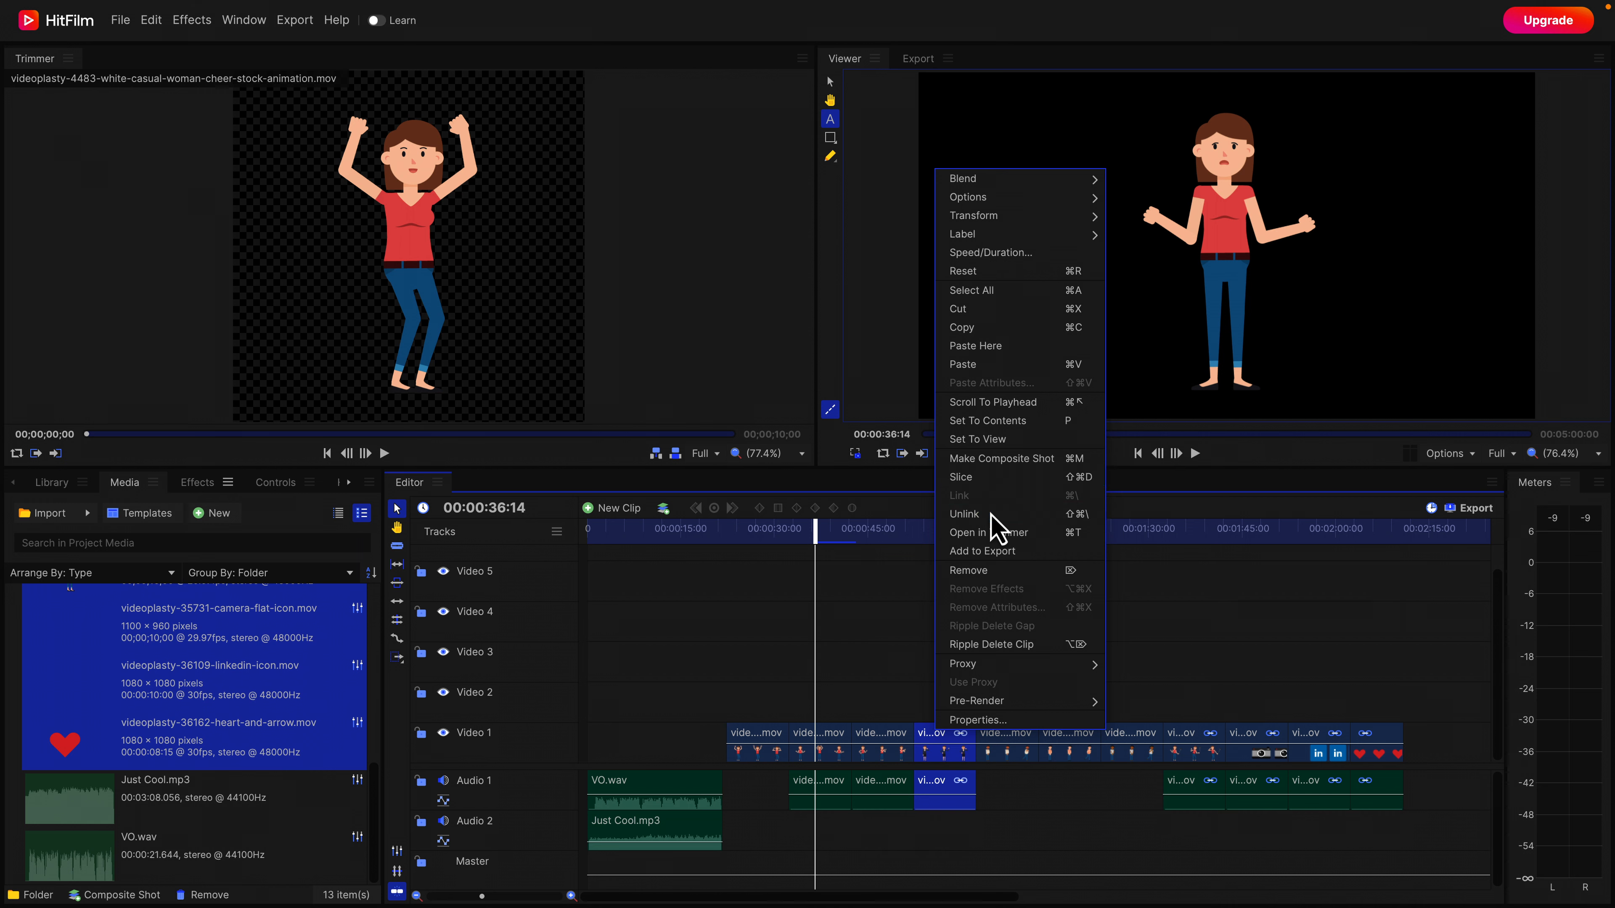
pyautogui.click(990, 514)
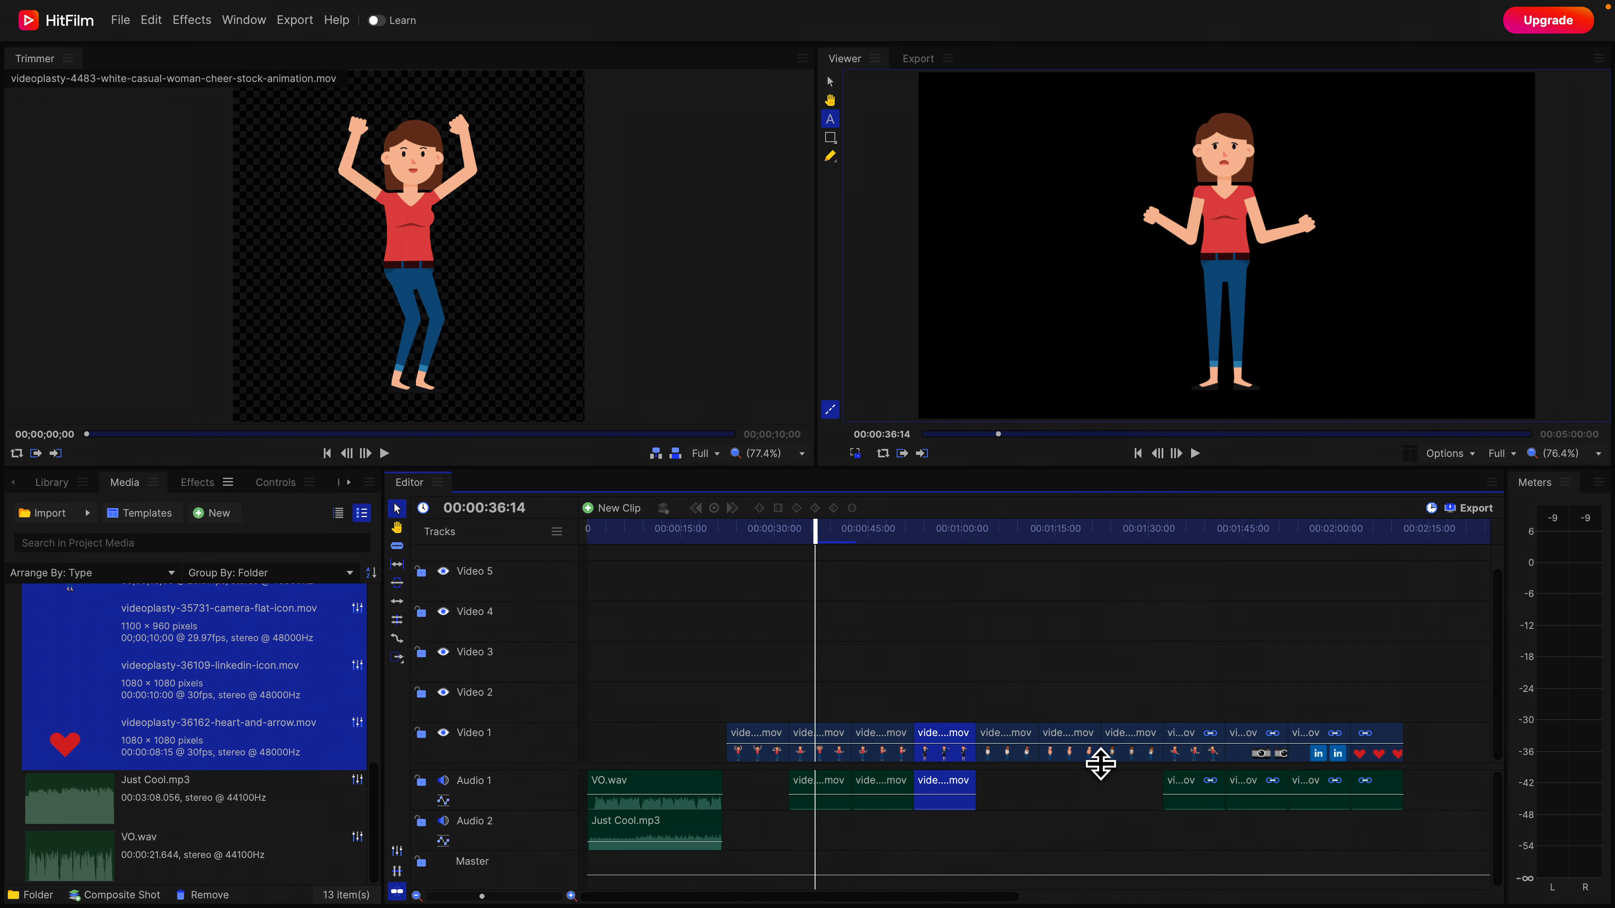
# Unlink the selfie woman, camera icon and LinkedIn icon clips from their audio.
pyautogui.click(1012, 674)
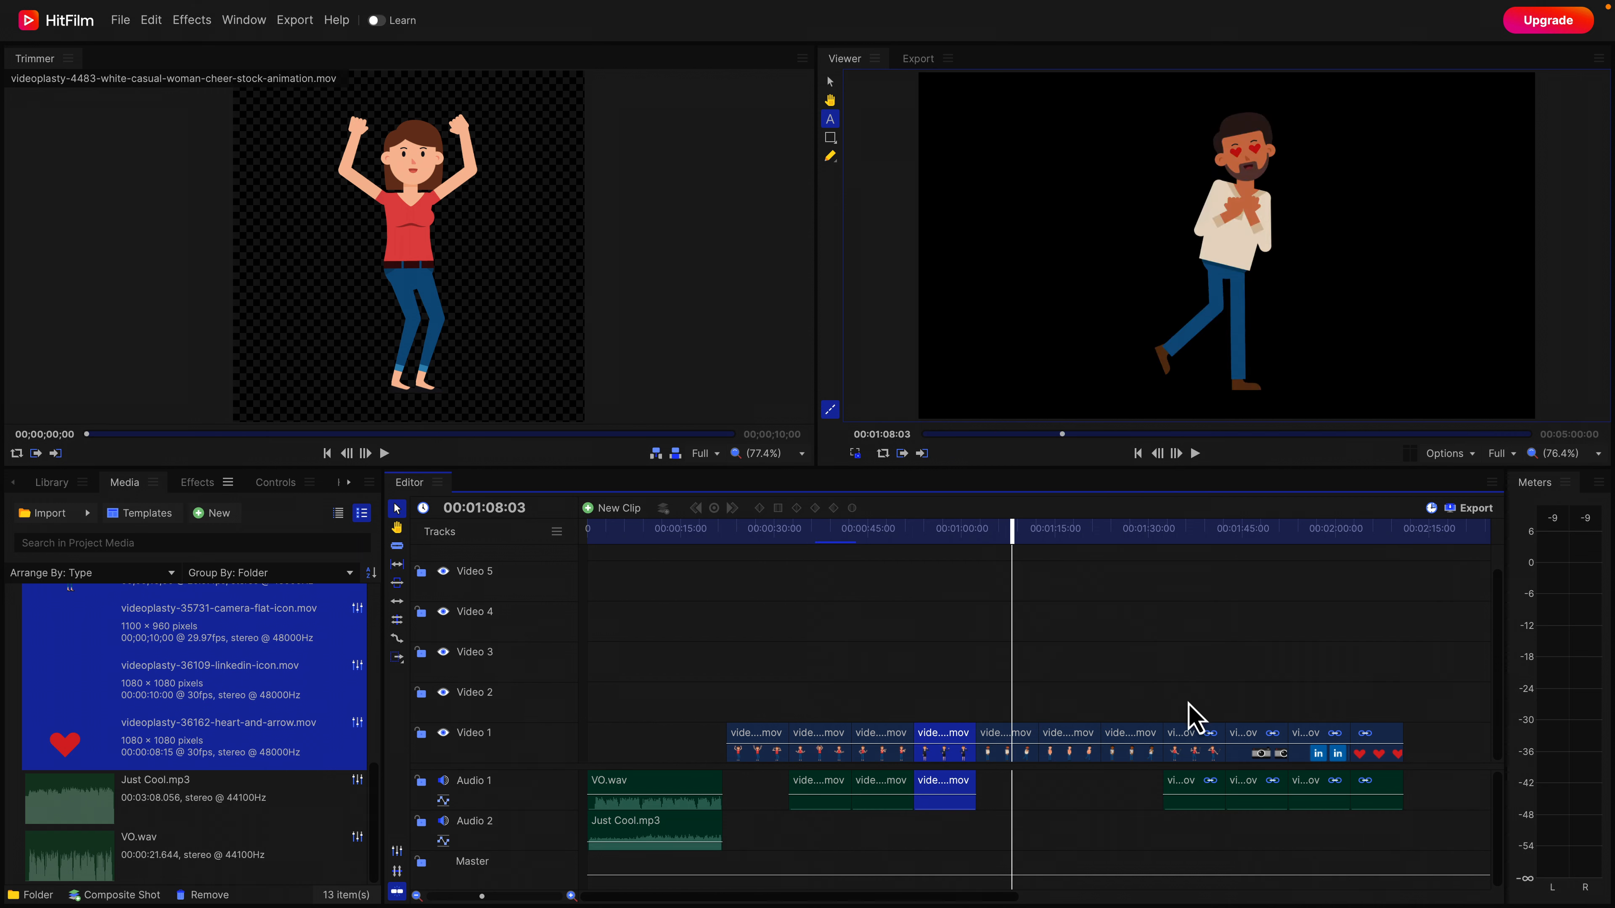
pyautogui.click(1189, 746)
pyautogui.rightClick(1185, 747)
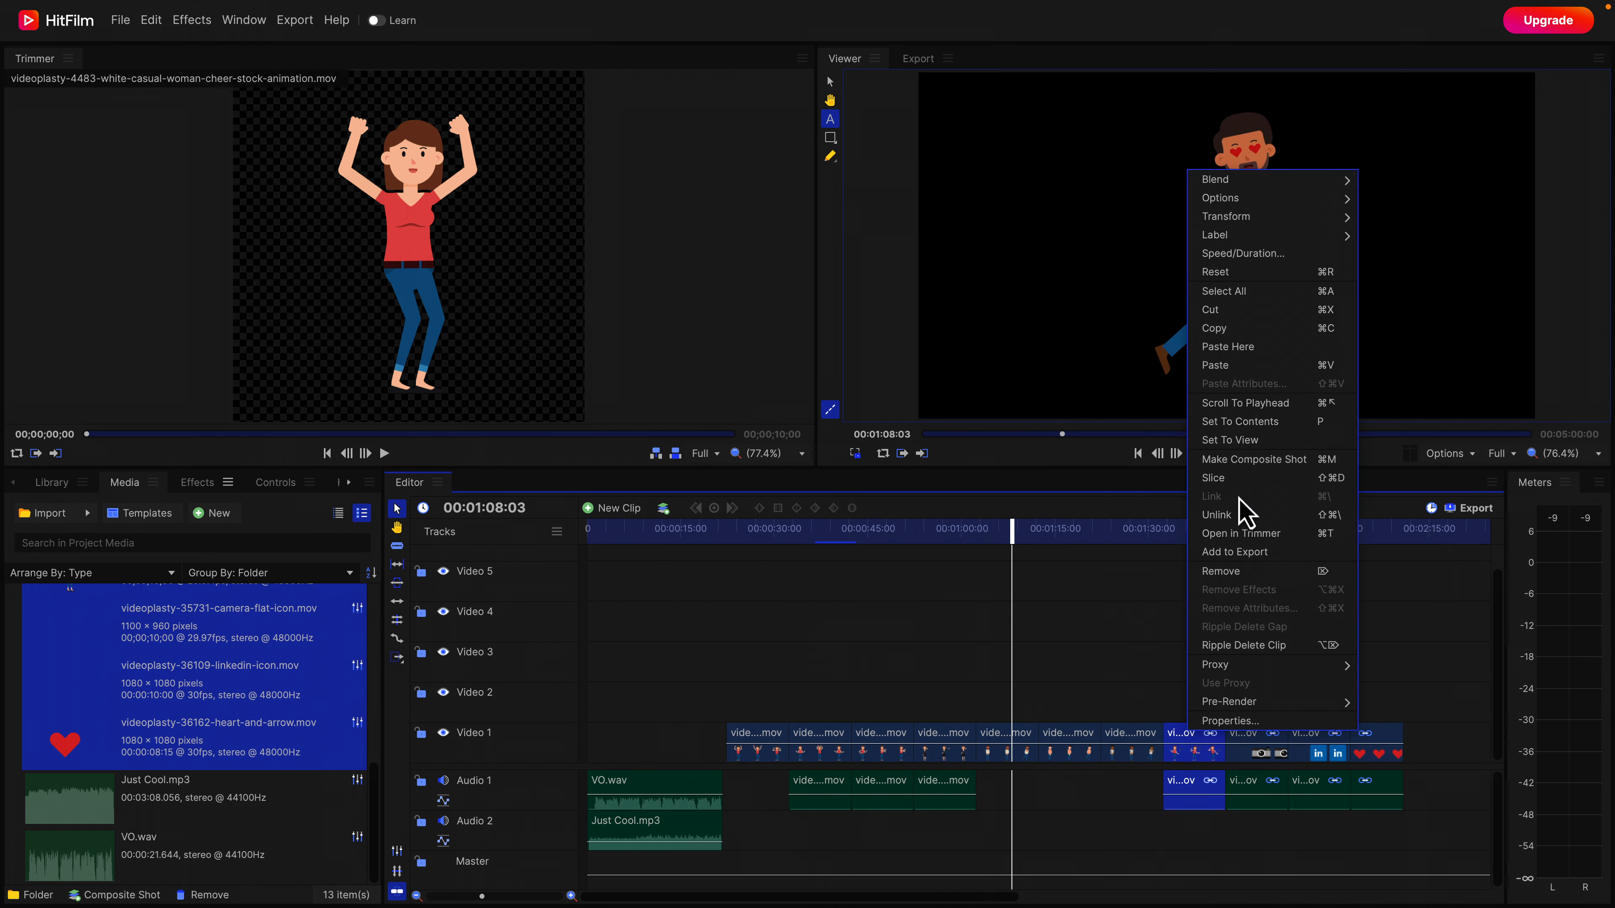
pyautogui.click(1244, 516)
pyautogui.click(1261, 758)
pyautogui.rightClick(1263, 758)
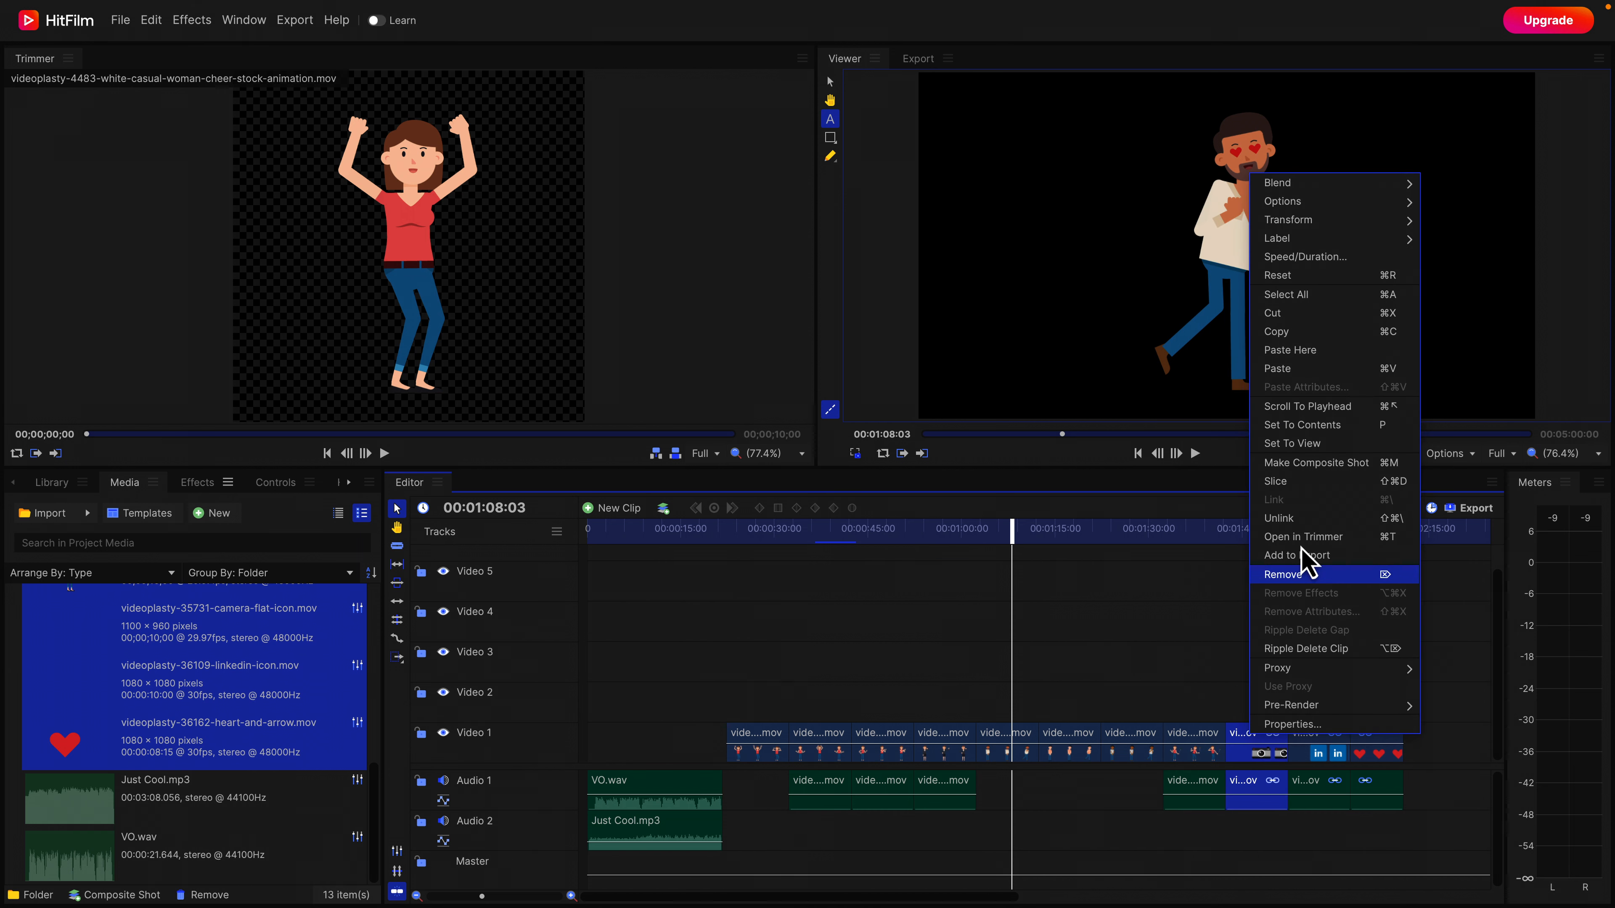
pyautogui.click(1314, 525)
pyautogui.click(1321, 750)
pyautogui.rightClick(1322, 752)
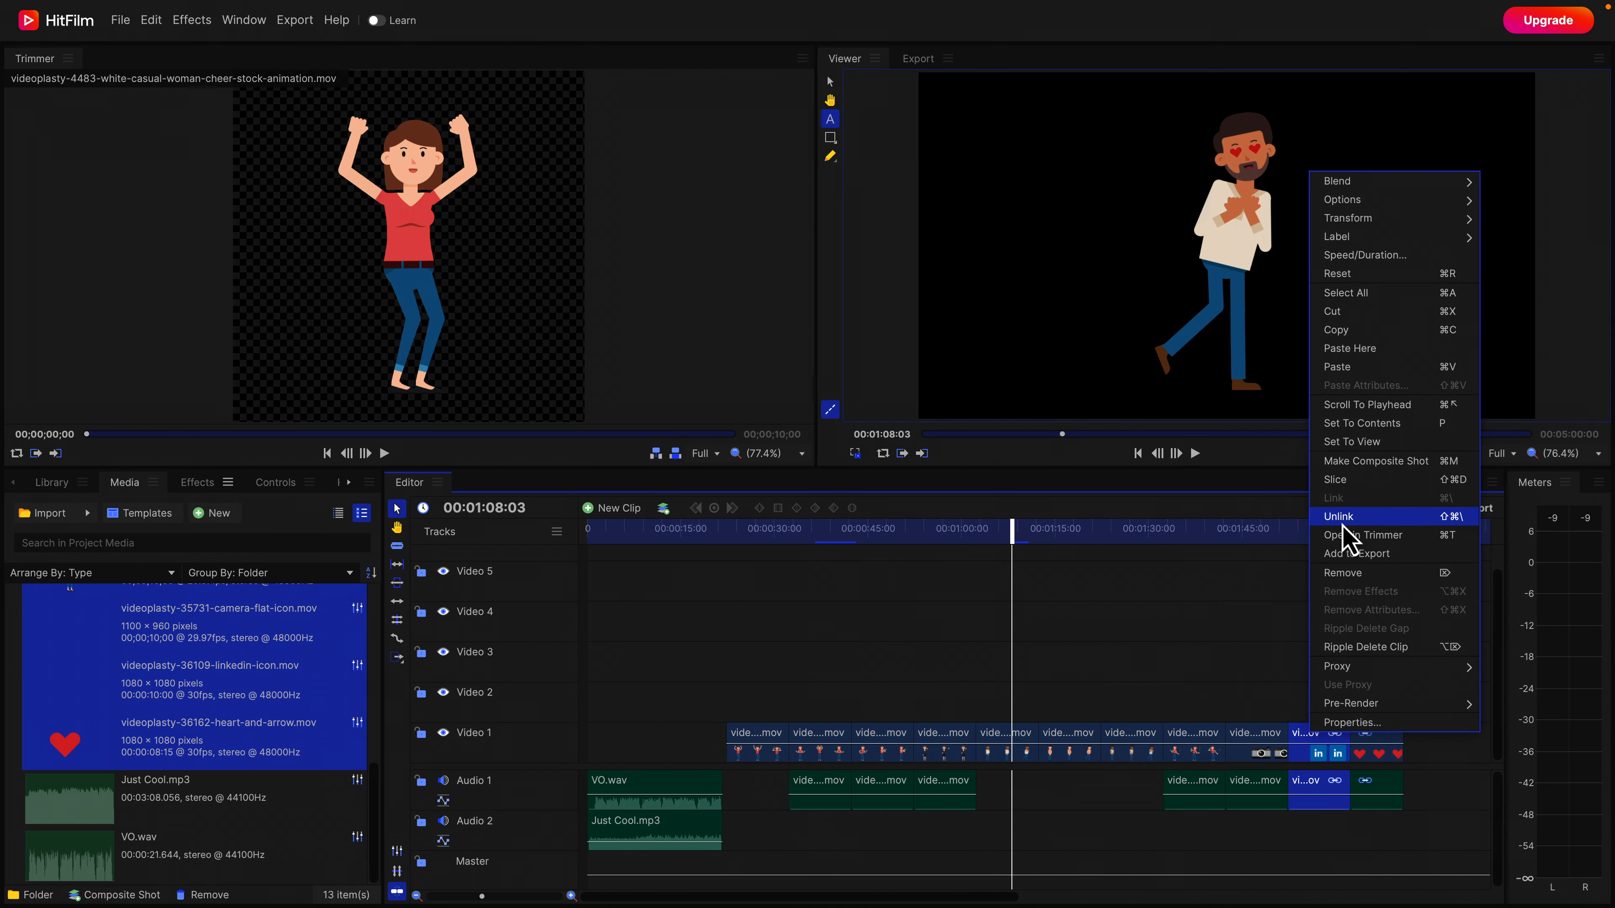
pyautogui.click(1356, 521)
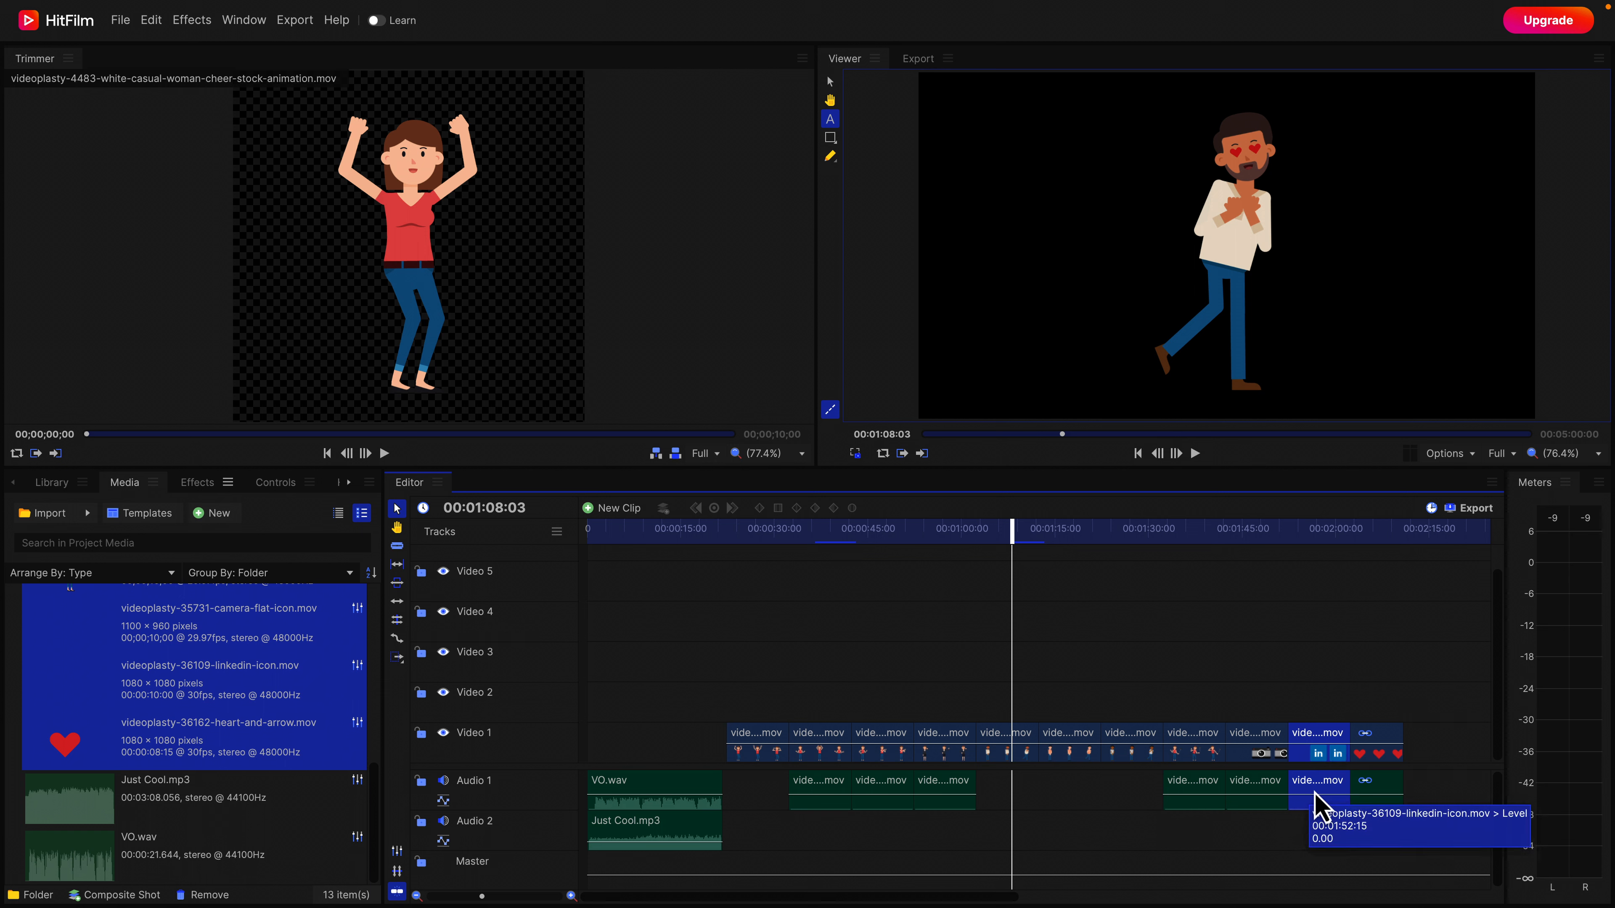
# Unlink the heart-and-arrow clip from its audio and delete all the remaining animation audio from Audio 1.
pyautogui.moveTo(1380, 750)
pyautogui.mouseDown()
pyautogui.moveTo(1443, 736)
pyautogui.moveTo(1447, 754)
pyautogui.moveTo(1380, 743)
pyautogui.mouseUp()
pyautogui.rightClick(1385, 757)
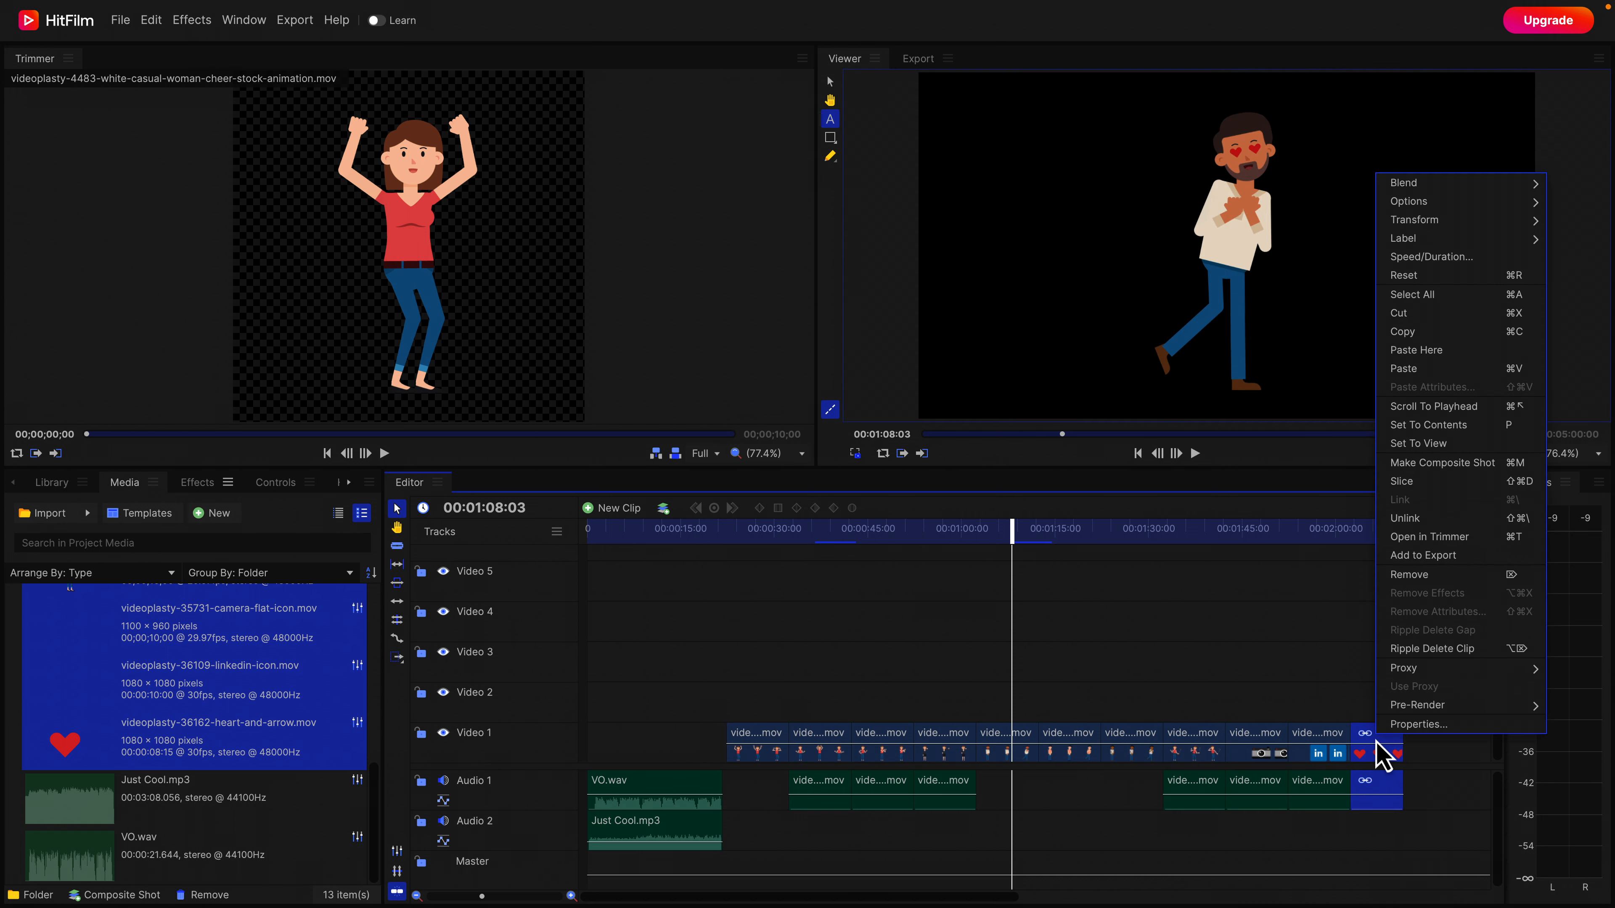
pyautogui.click(1431, 529)
pyautogui.moveTo(1441, 790); pyautogui.dragTo(792, 805)
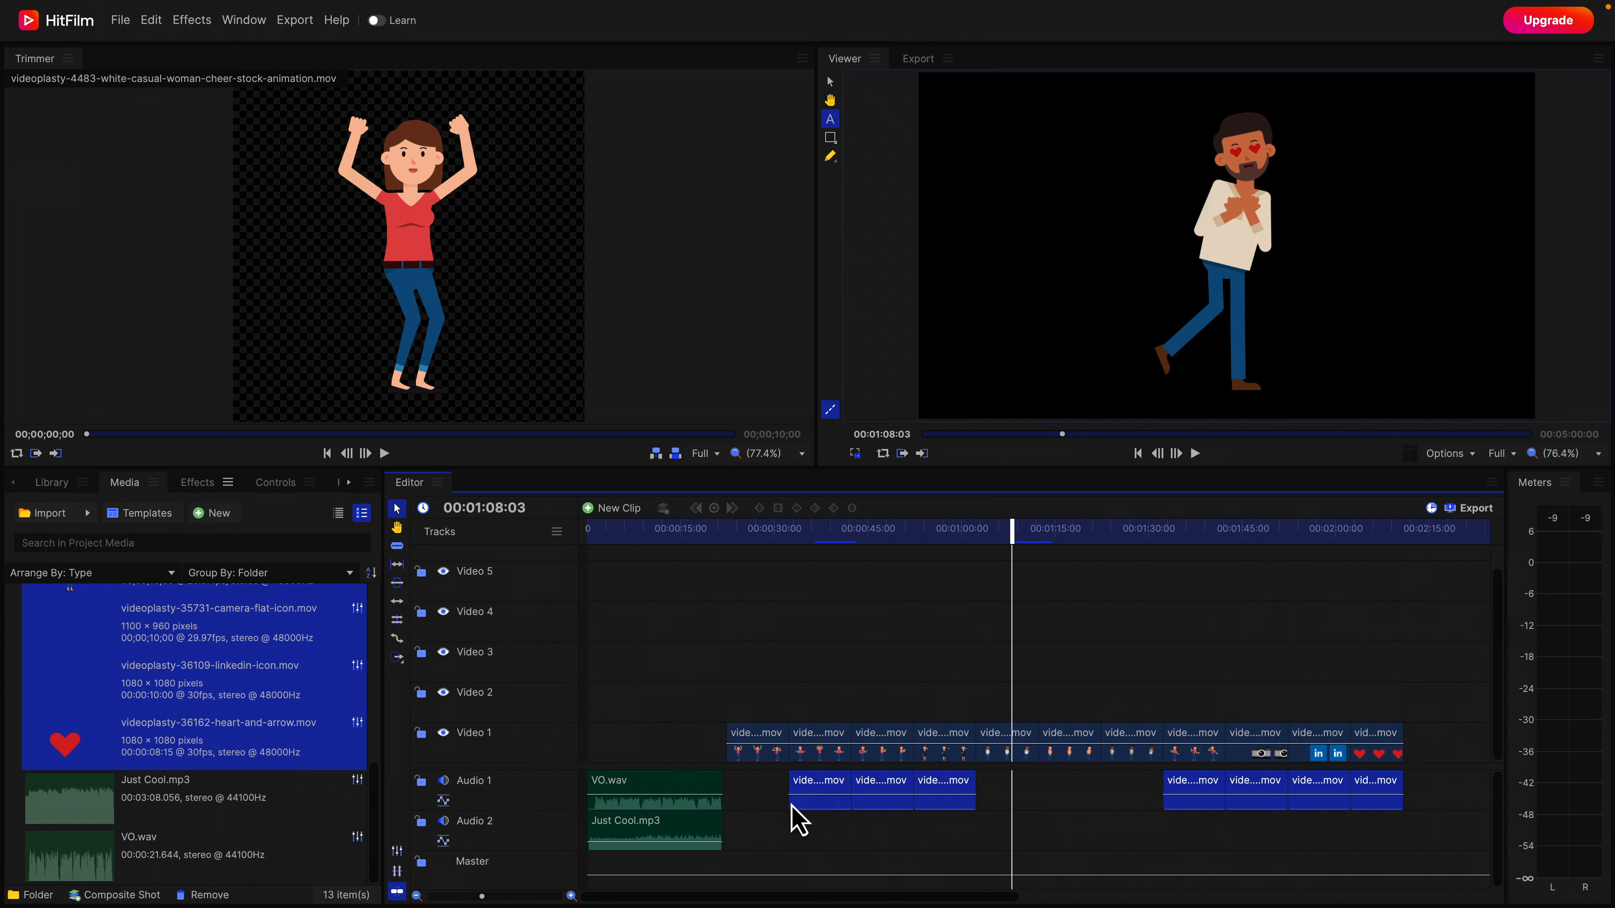
pyautogui.press('Delete')
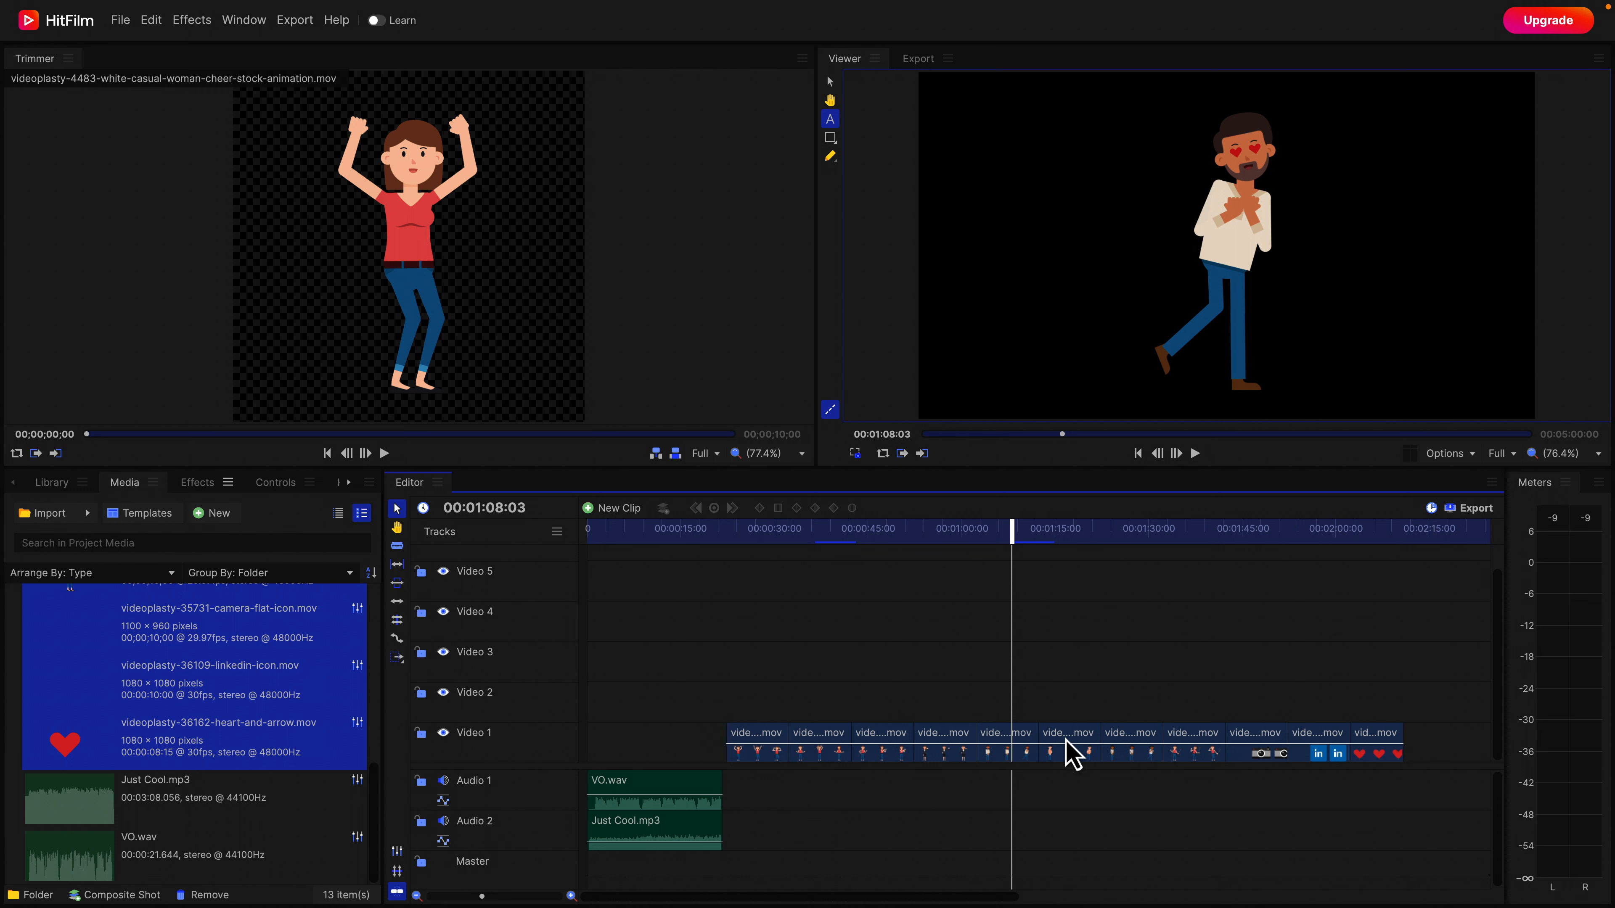
# Stack the three love-struck men clips at the same time position on Video 1, Video 2 and Video 3.
pyautogui.moveTo(1011, 530); pyautogui.dragTo(987, 569)
pyautogui.moveTo(1071, 729); pyautogui.dragTo(1000, 708)
pyautogui.moveTo(1124, 740); pyautogui.dragTo(999, 663)
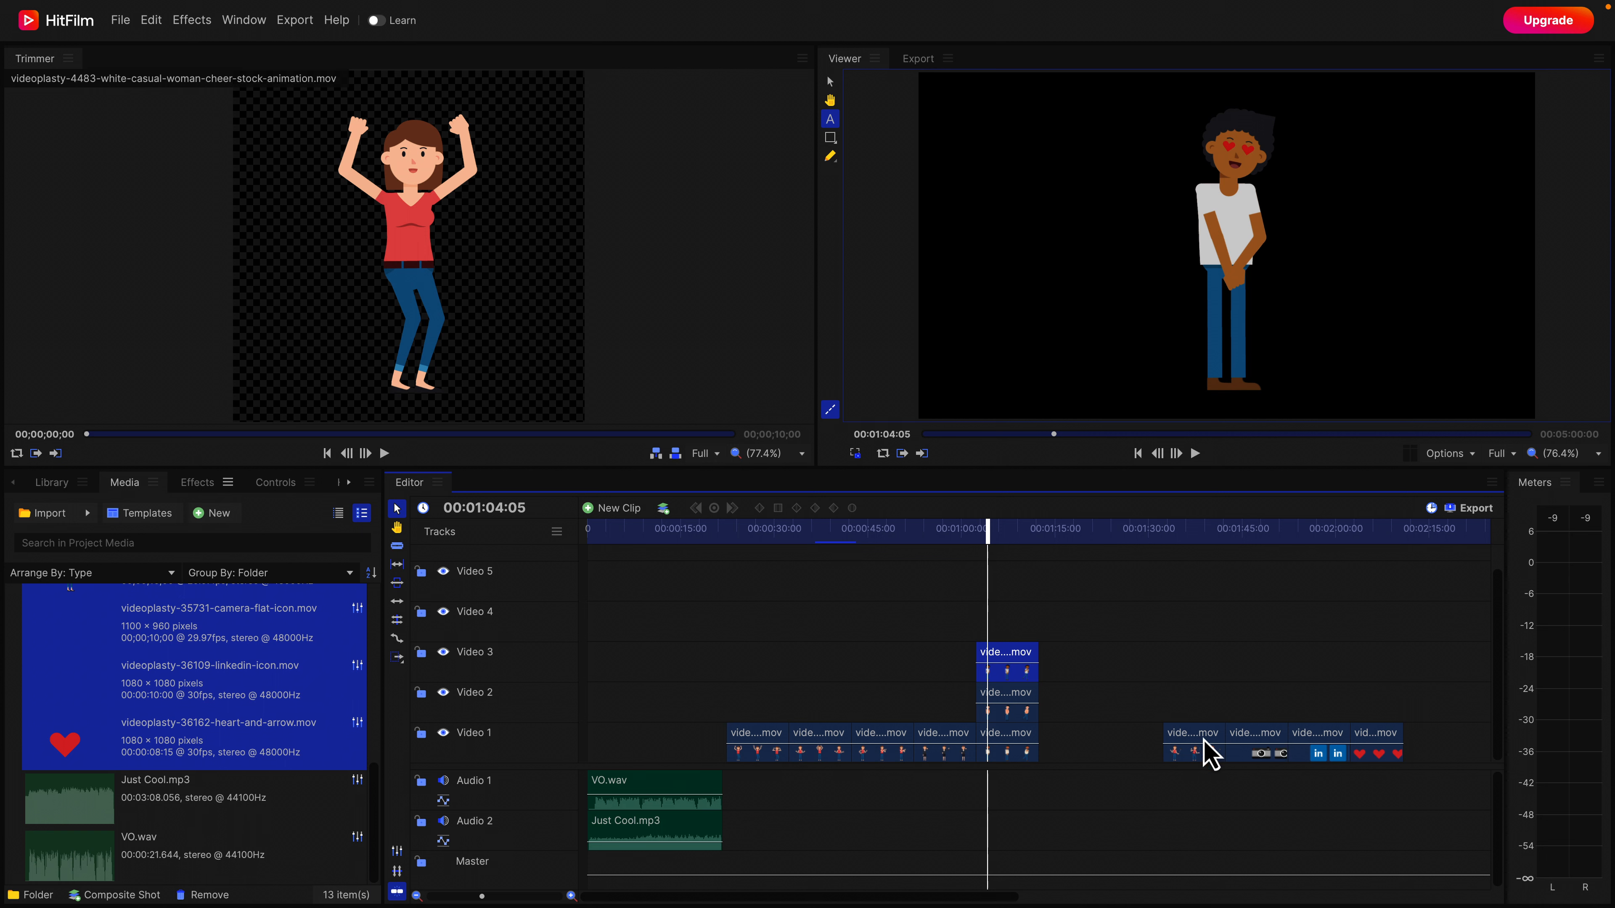
# Reorder Video 1 with the selfie woman and then the upset woman clip (4492) at the start, and the cheering woman after the stacked men.
pyautogui.moveTo(1211, 751); pyautogui.dragTo(599, 747)
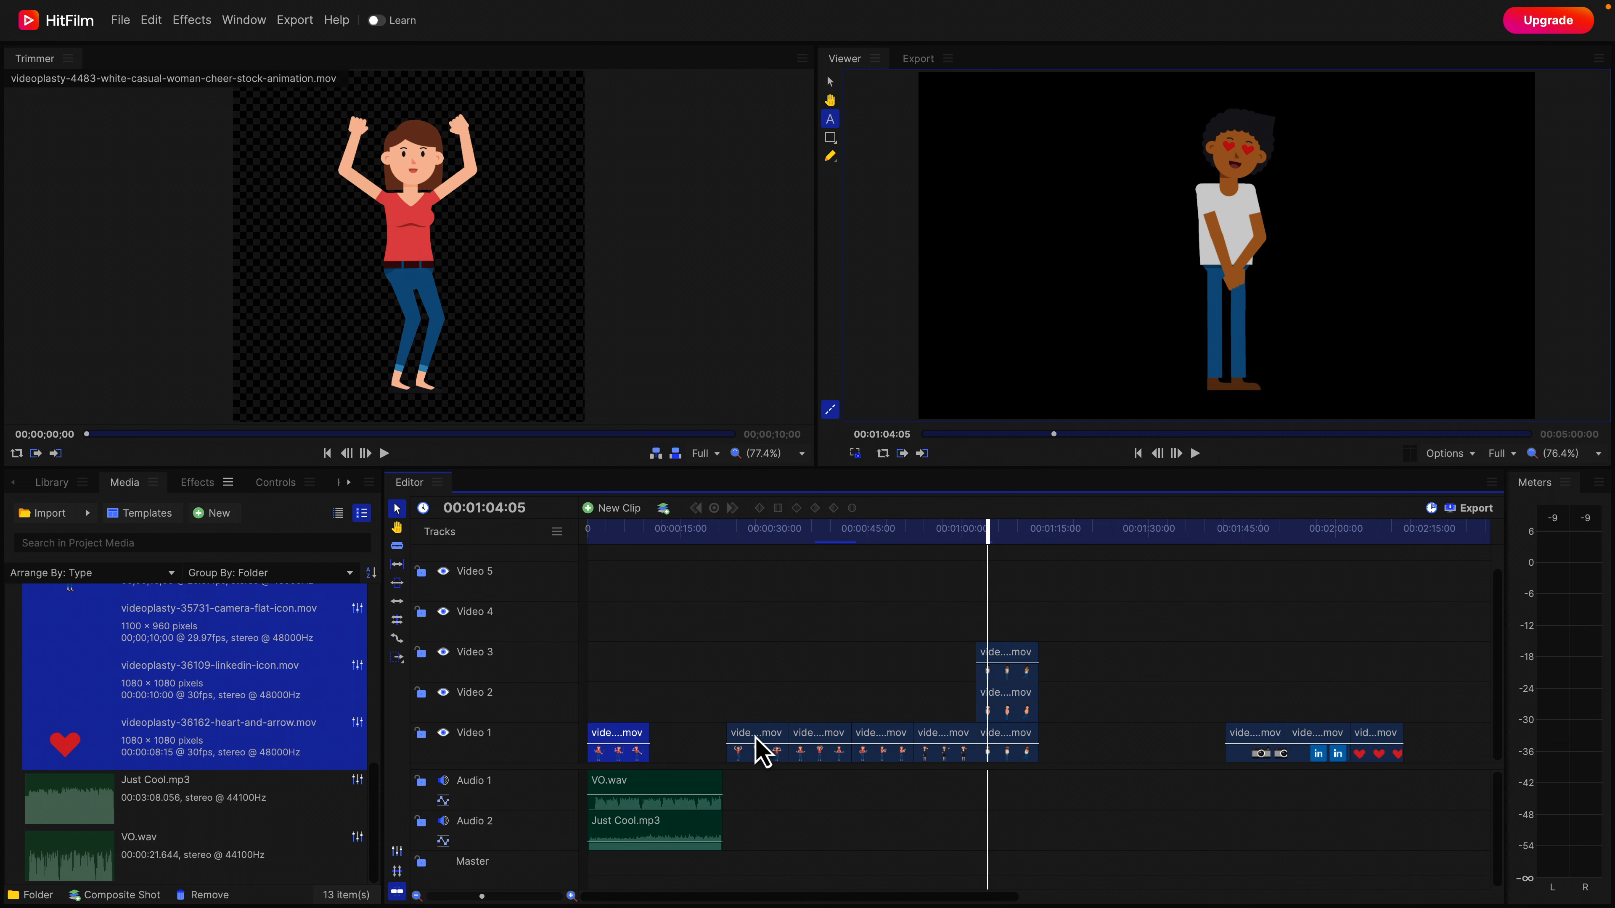
pyautogui.moveTo(762, 753); pyautogui.dragTo(1128, 747)
pyautogui.click(1130, 541)
pyautogui.moveTo(1129, 544); pyautogui.dragTo(1123, 541)
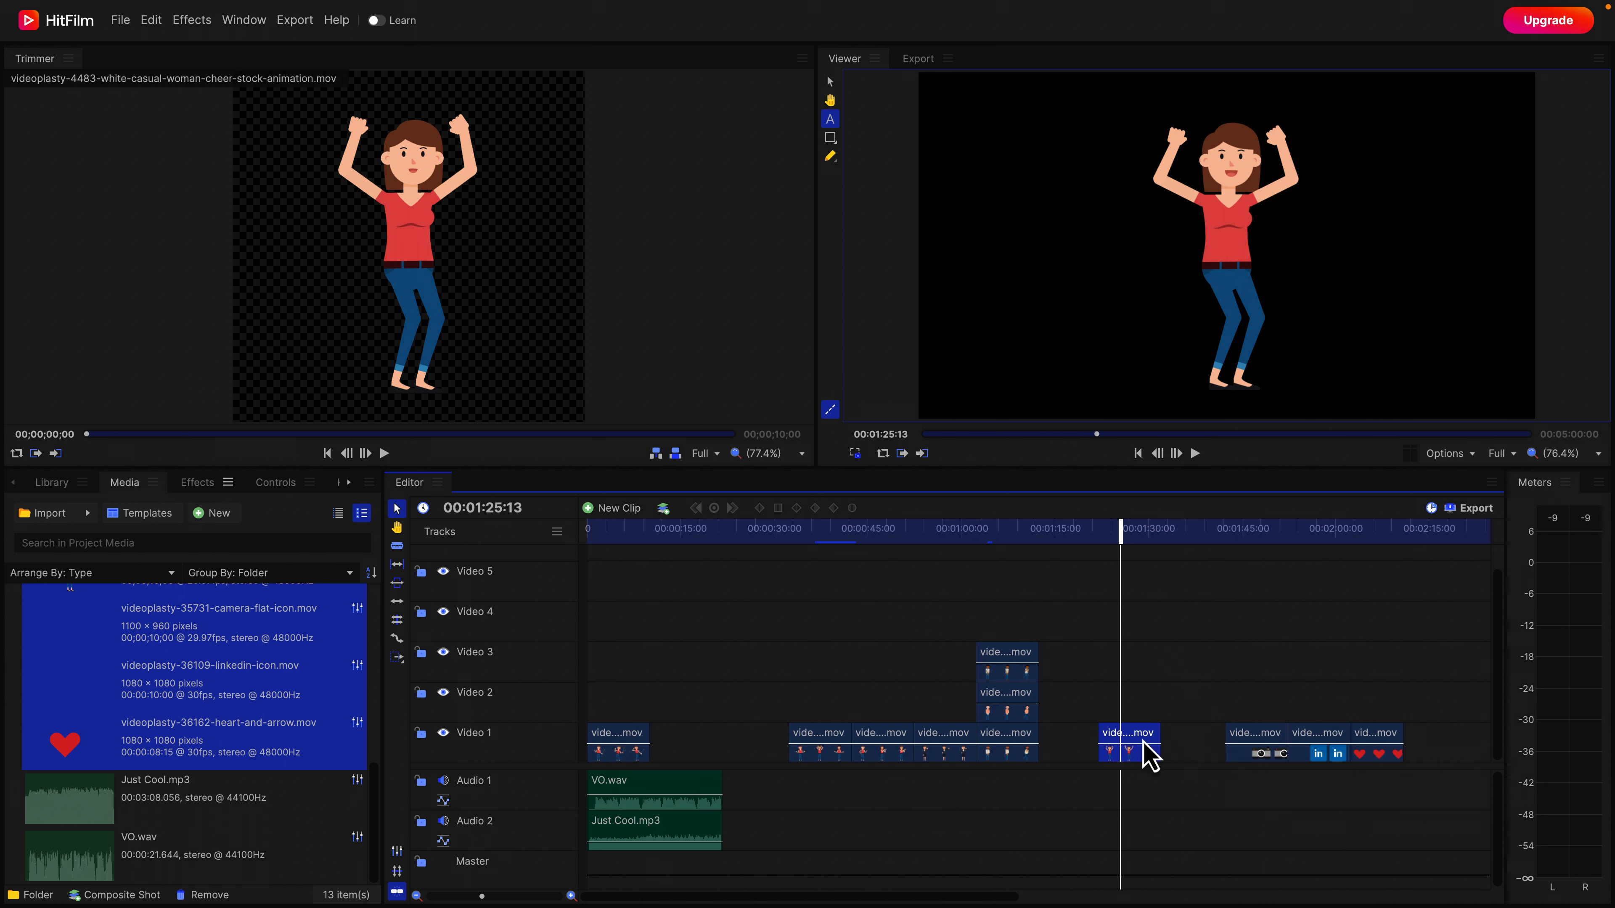
pyautogui.moveTo(814, 536); pyautogui.dragTo(810, 537)
pyautogui.moveTo(824, 739); pyautogui.dragTo(686, 746)
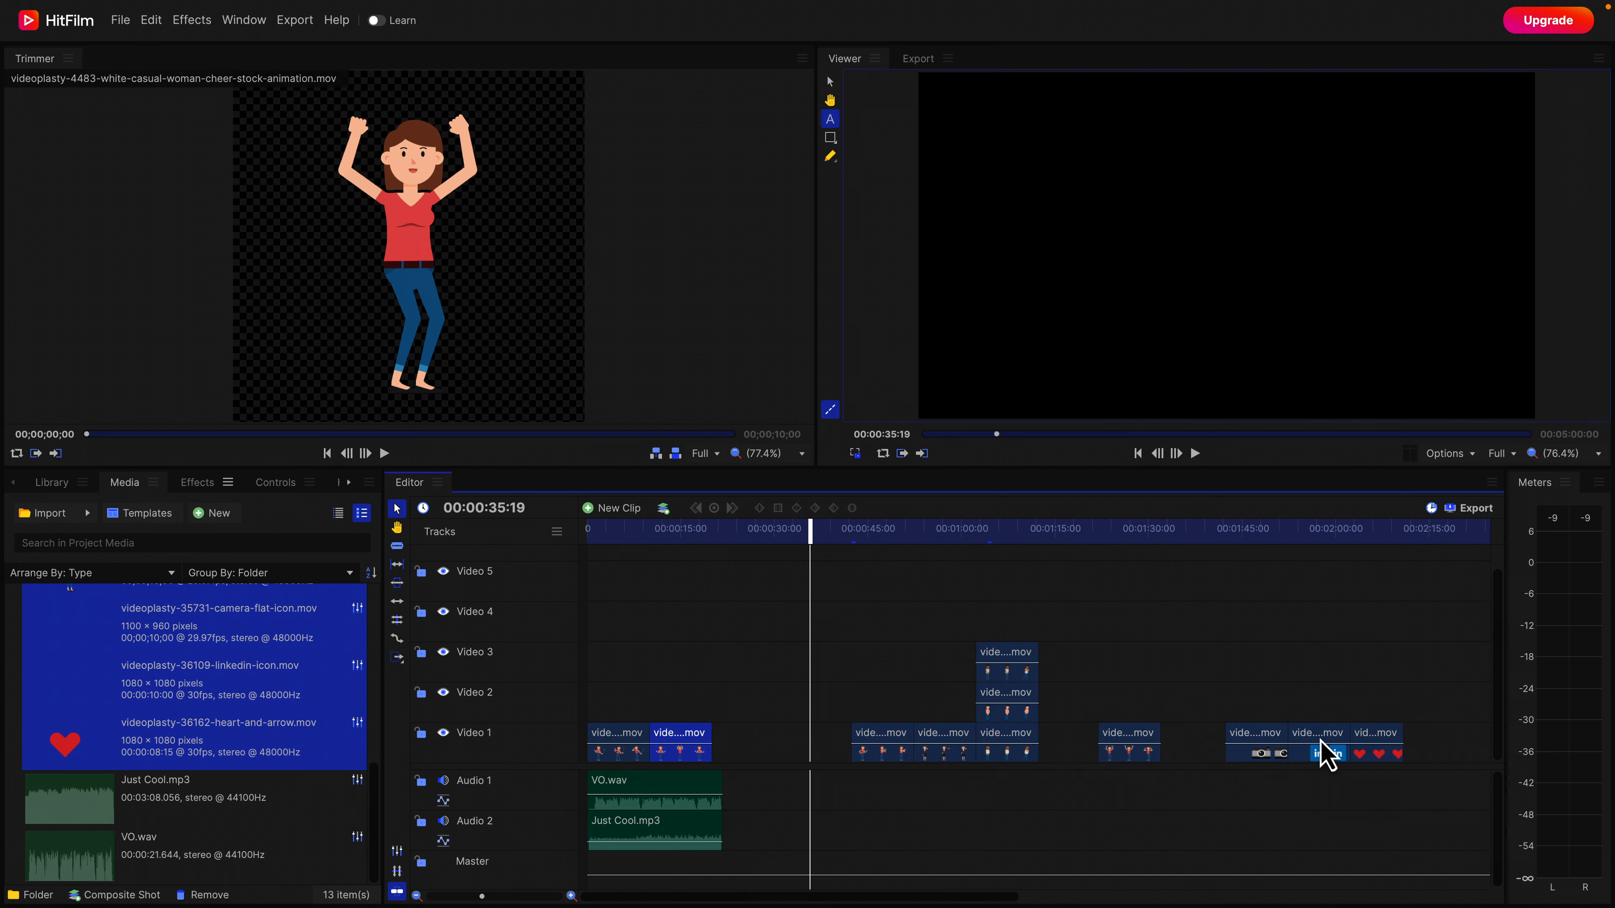
# Layer the LinkedIn icon on Video 1 beneath the waving businesswoman, and the heart-and-arrow clip on Video 2 above the woman with the phone.
pyautogui.moveTo(915, 537); pyautogui.dragTo(934, 541)
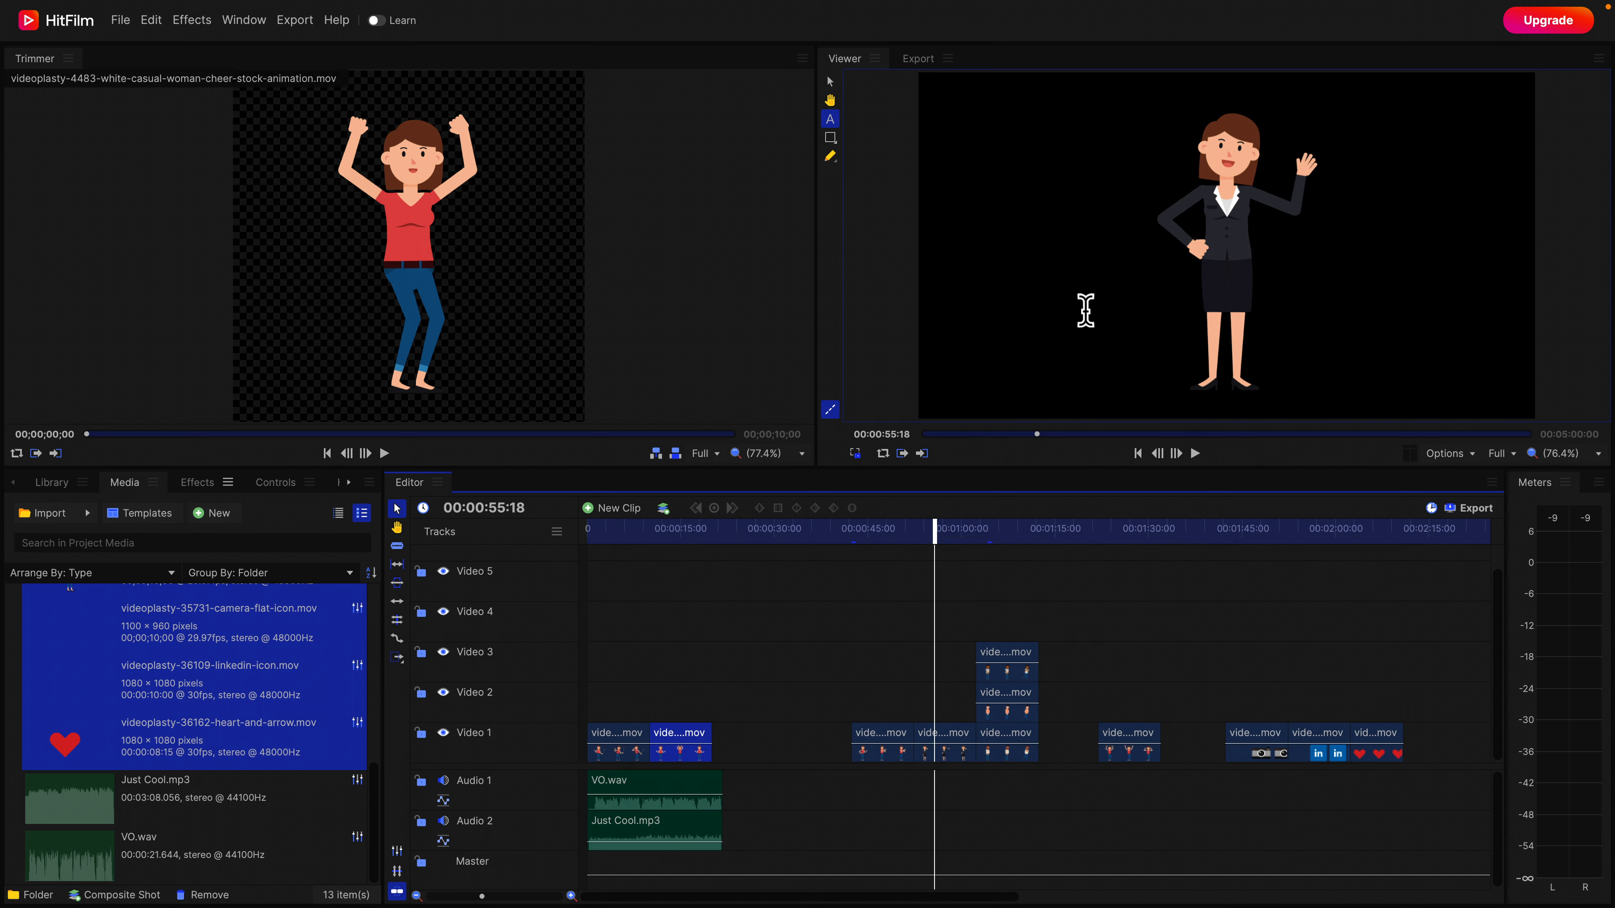
pyautogui.click(1320, 737)
pyautogui.moveTo(1329, 758); pyautogui.dragTo(962, 720)
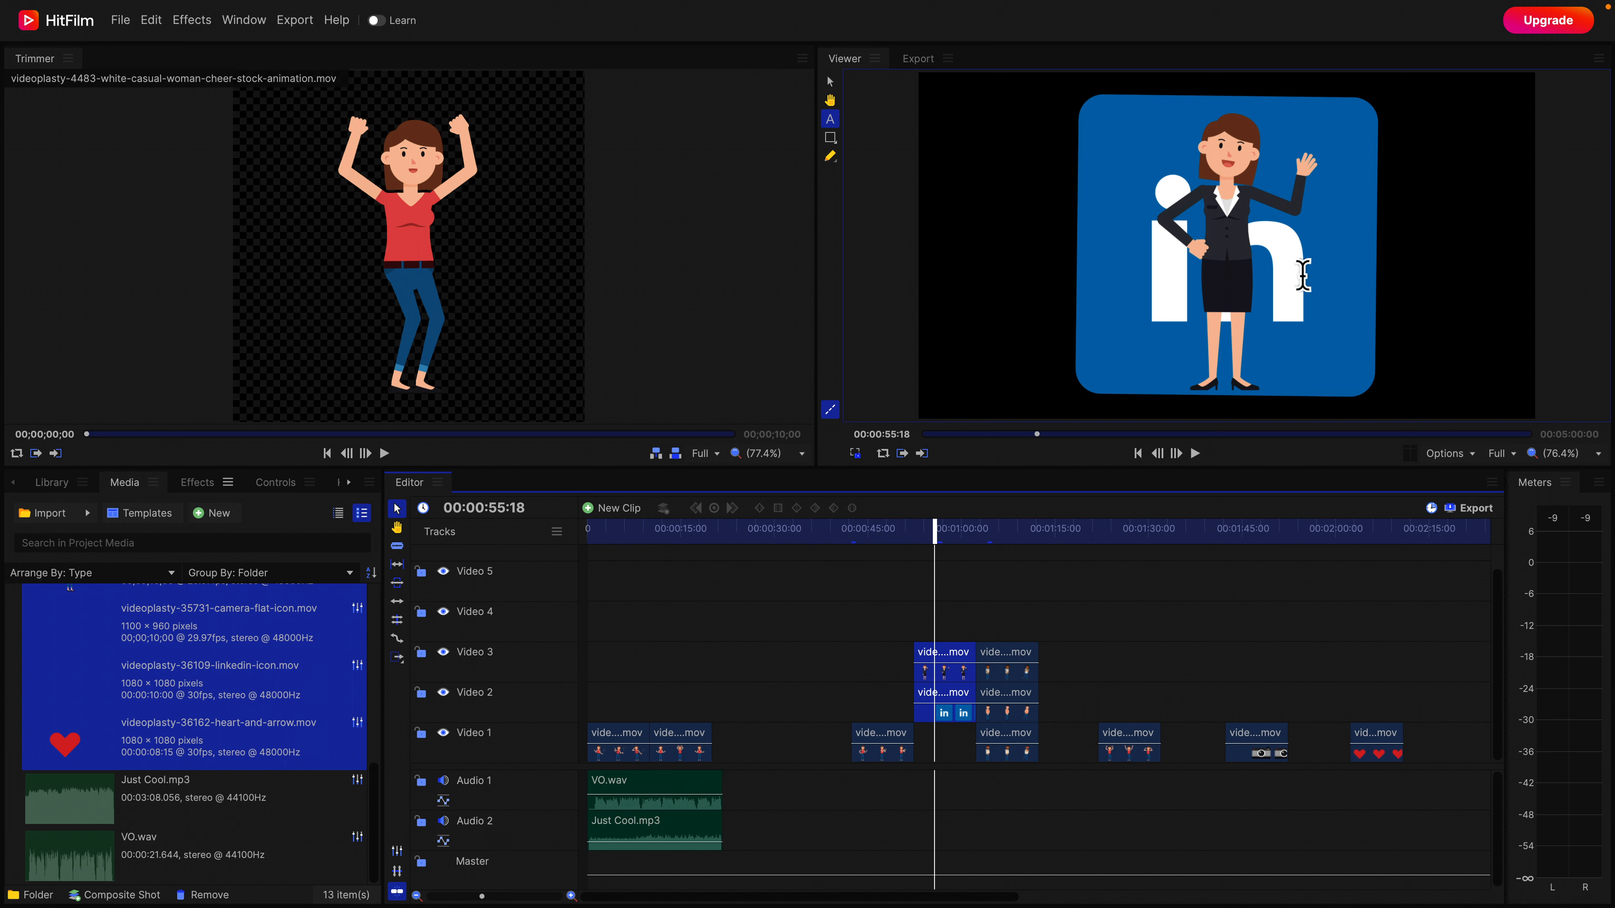
pyautogui.moveTo(940, 715); pyautogui.dragTo(948, 750)
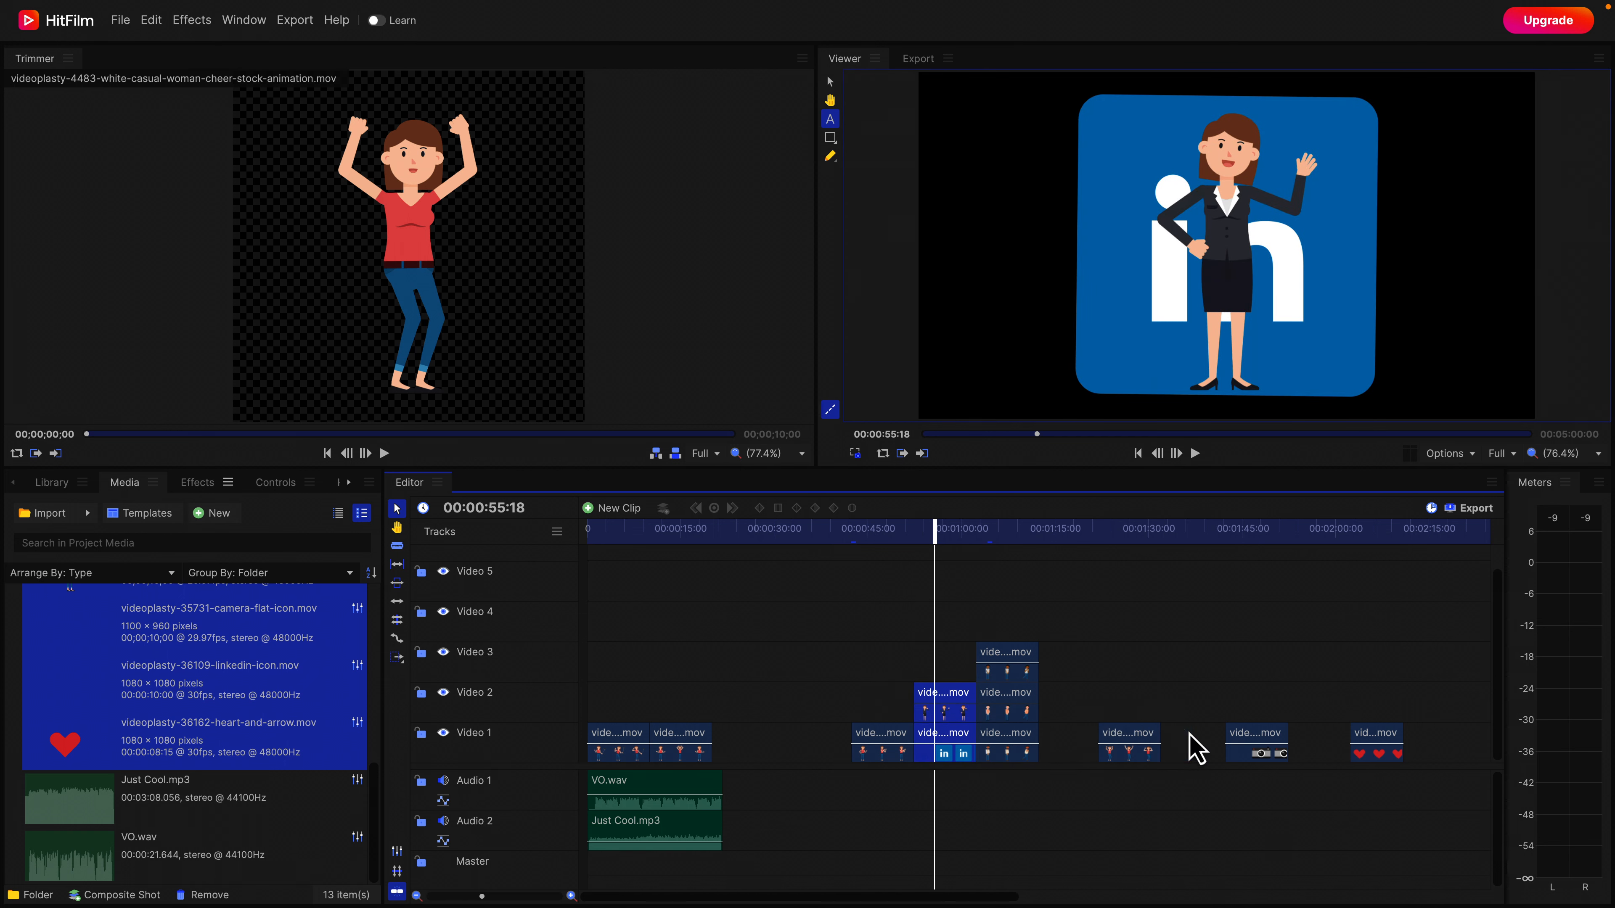
pyautogui.moveTo(1388, 751); pyautogui.dragTo(887, 712)
pyautogui.click(871, 538)
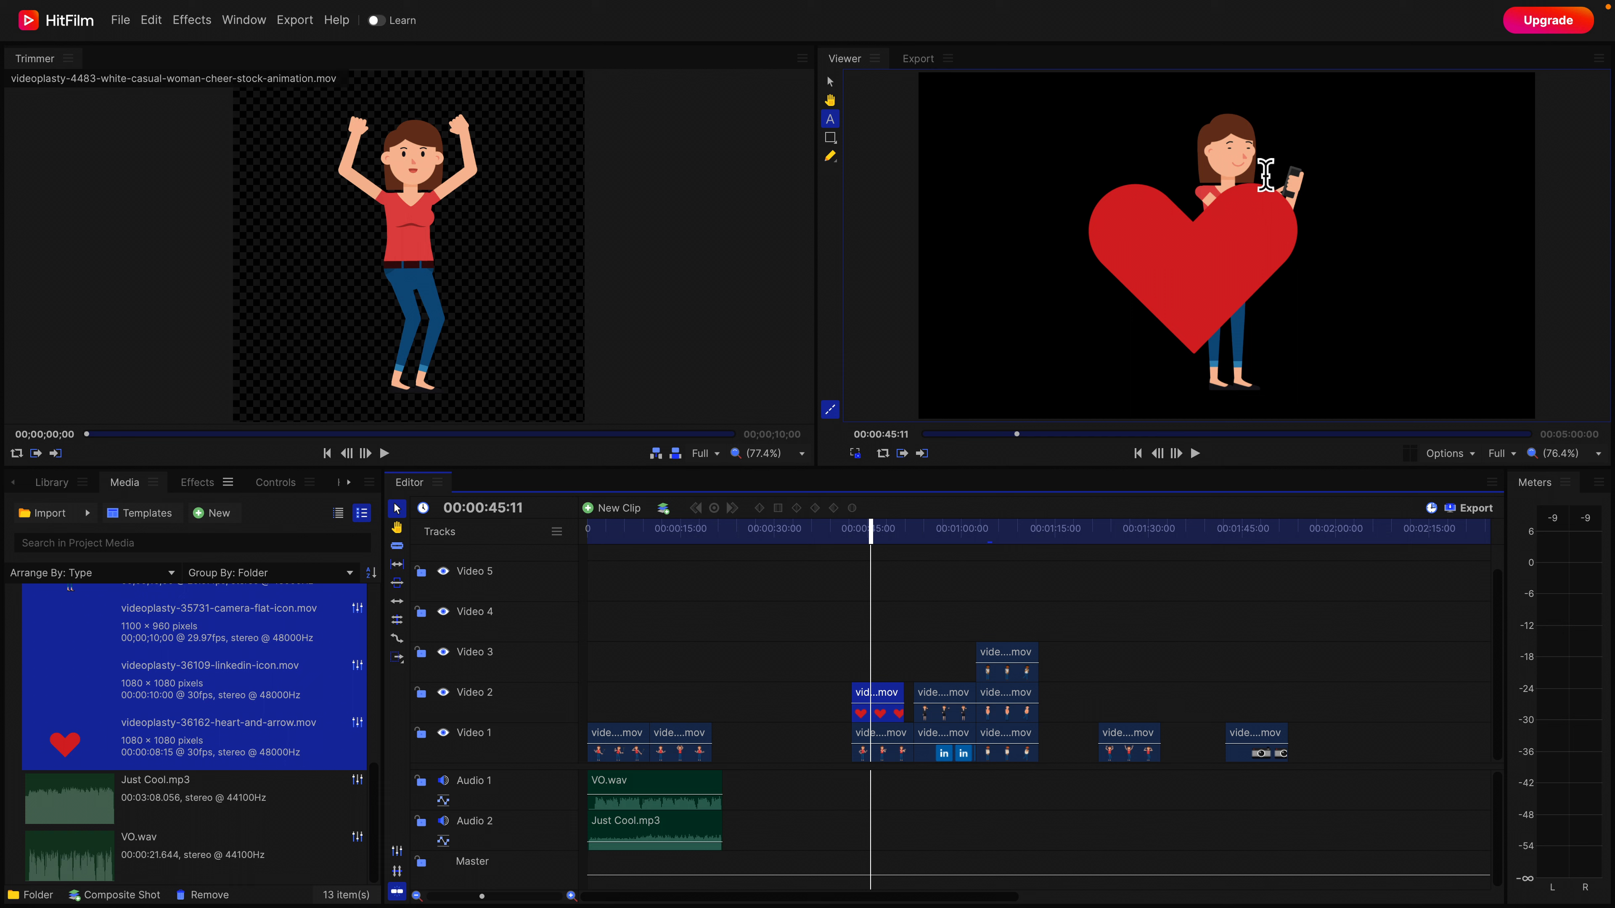
# Move the camera icon clip ahead of the woman with the phone and shift all later clips to follow it directly.
pyautogui.moveTo(1262, 754); pyautogui.dragTo(762, 754)
pyautogui.moveTo(862, 616); pyautogui.dragTo(1088, 748)
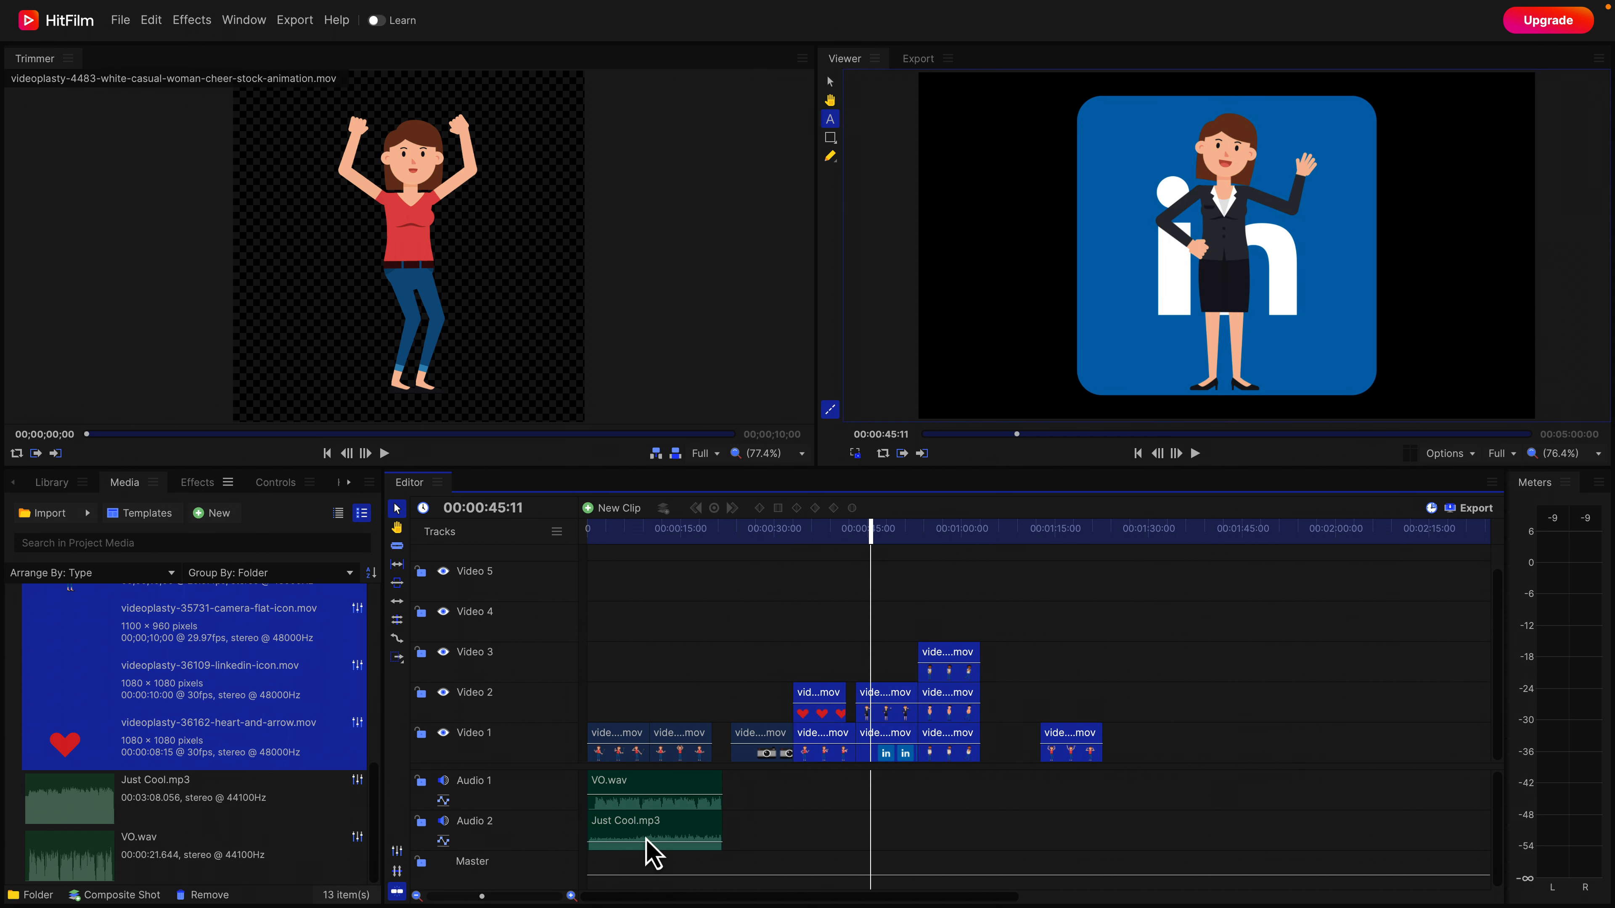
# Trim the start of VO.wav at 00:00:00:22 and move the clip back to the beginning of the timeline.
pyautogui.click(571, 896)
pyautogui.click(571, 896)
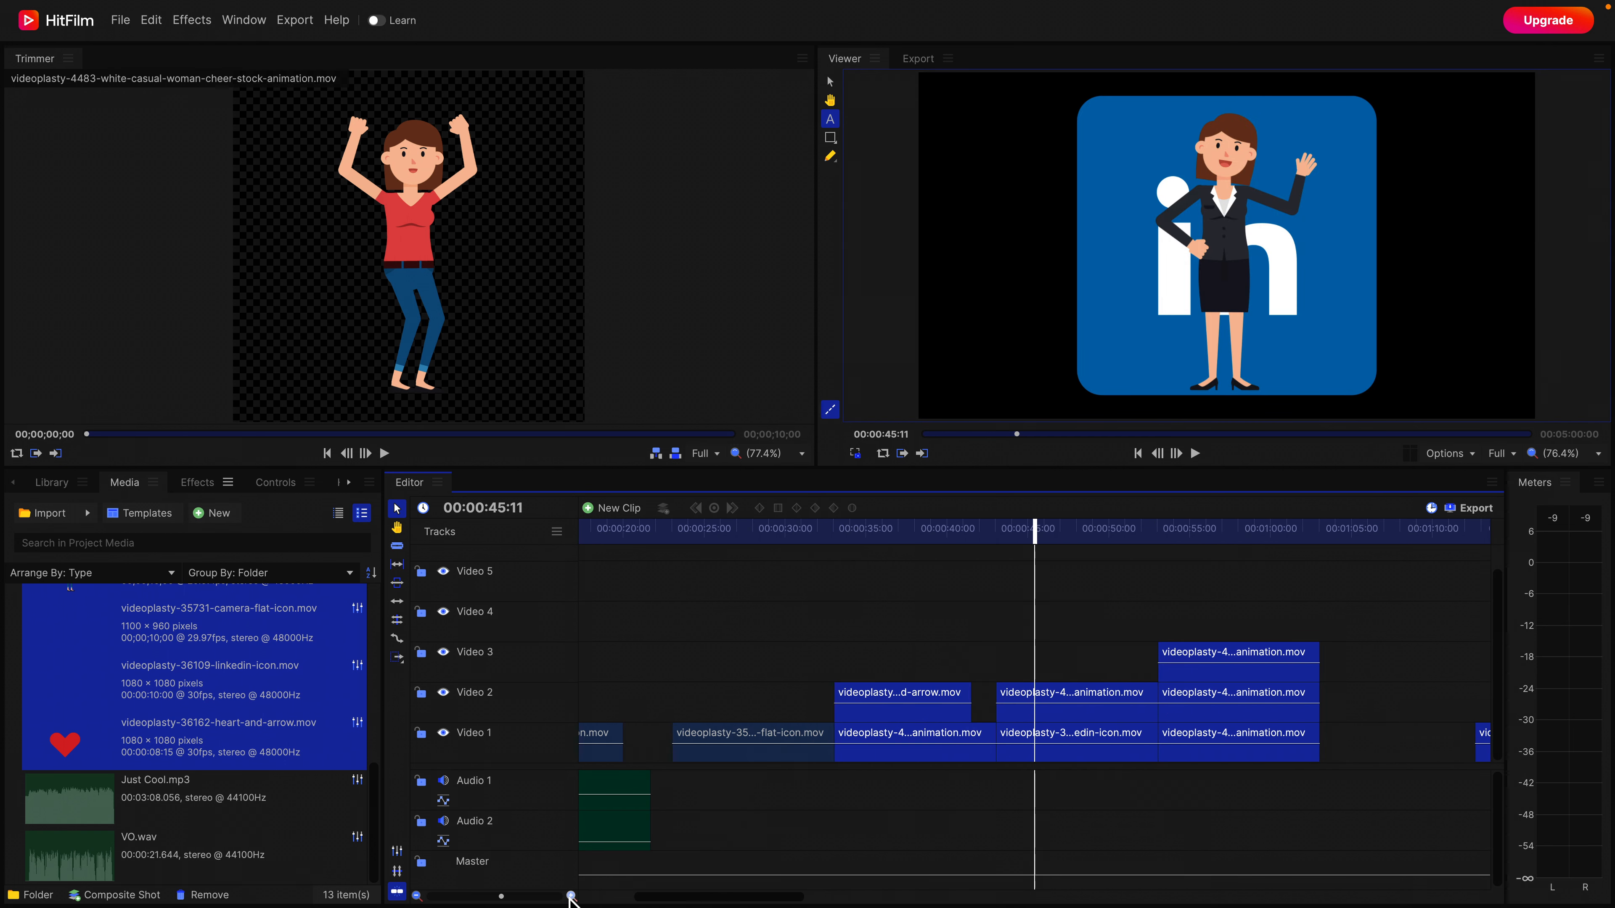
pyautogui.click(571, 896)
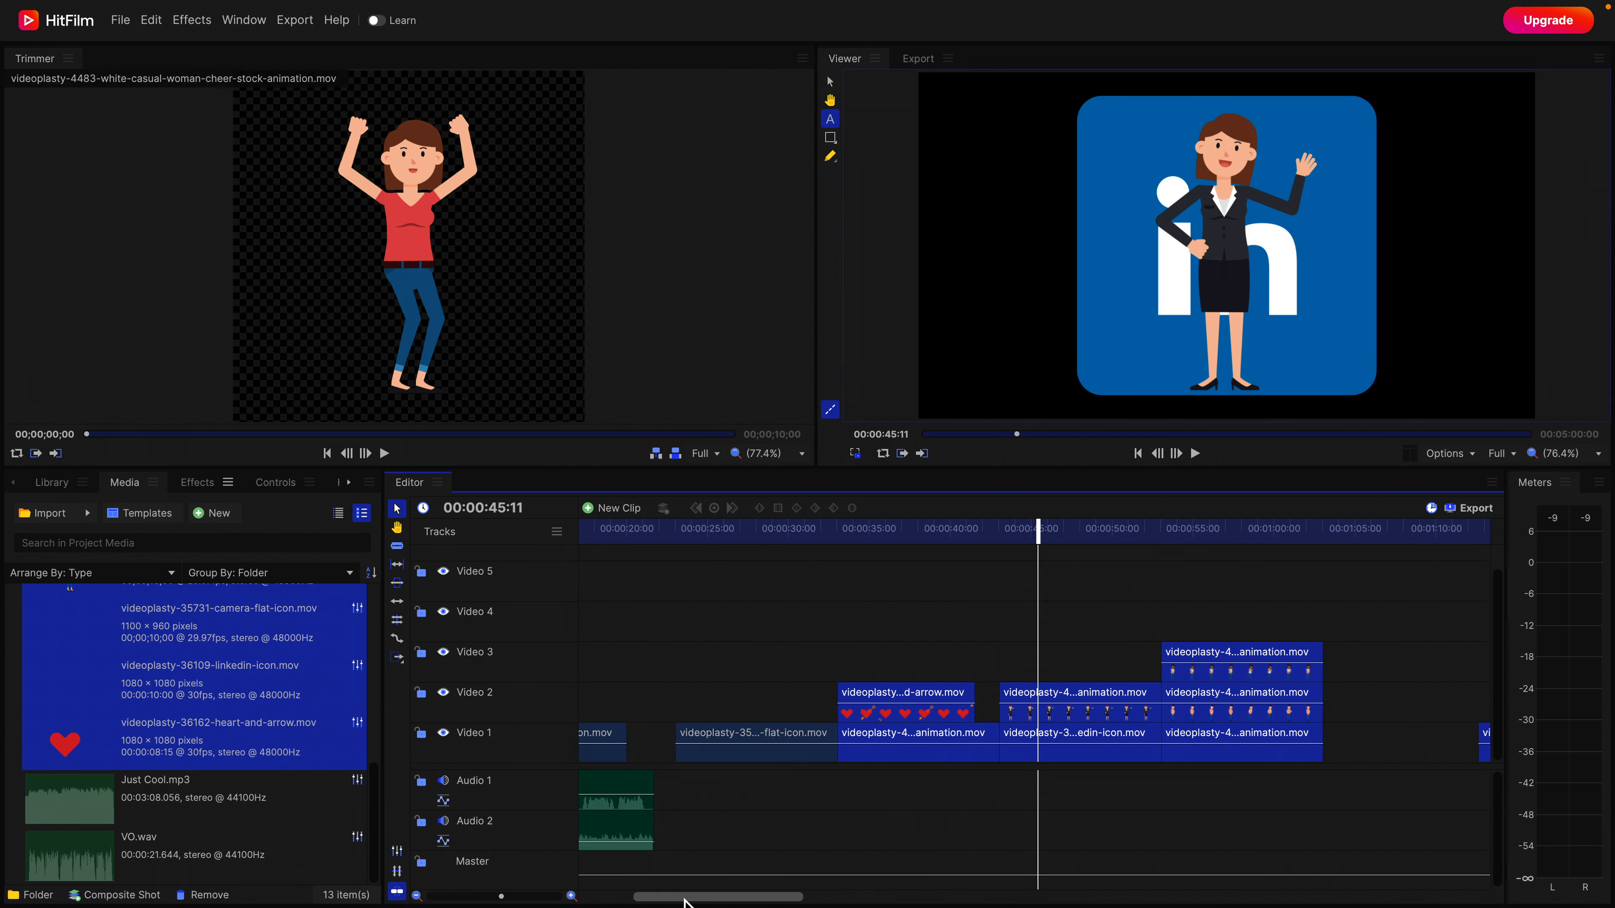
pyautogui.click(571, 896)
pyautogui.click(609, 528)
pyautogui.click(610, 789)
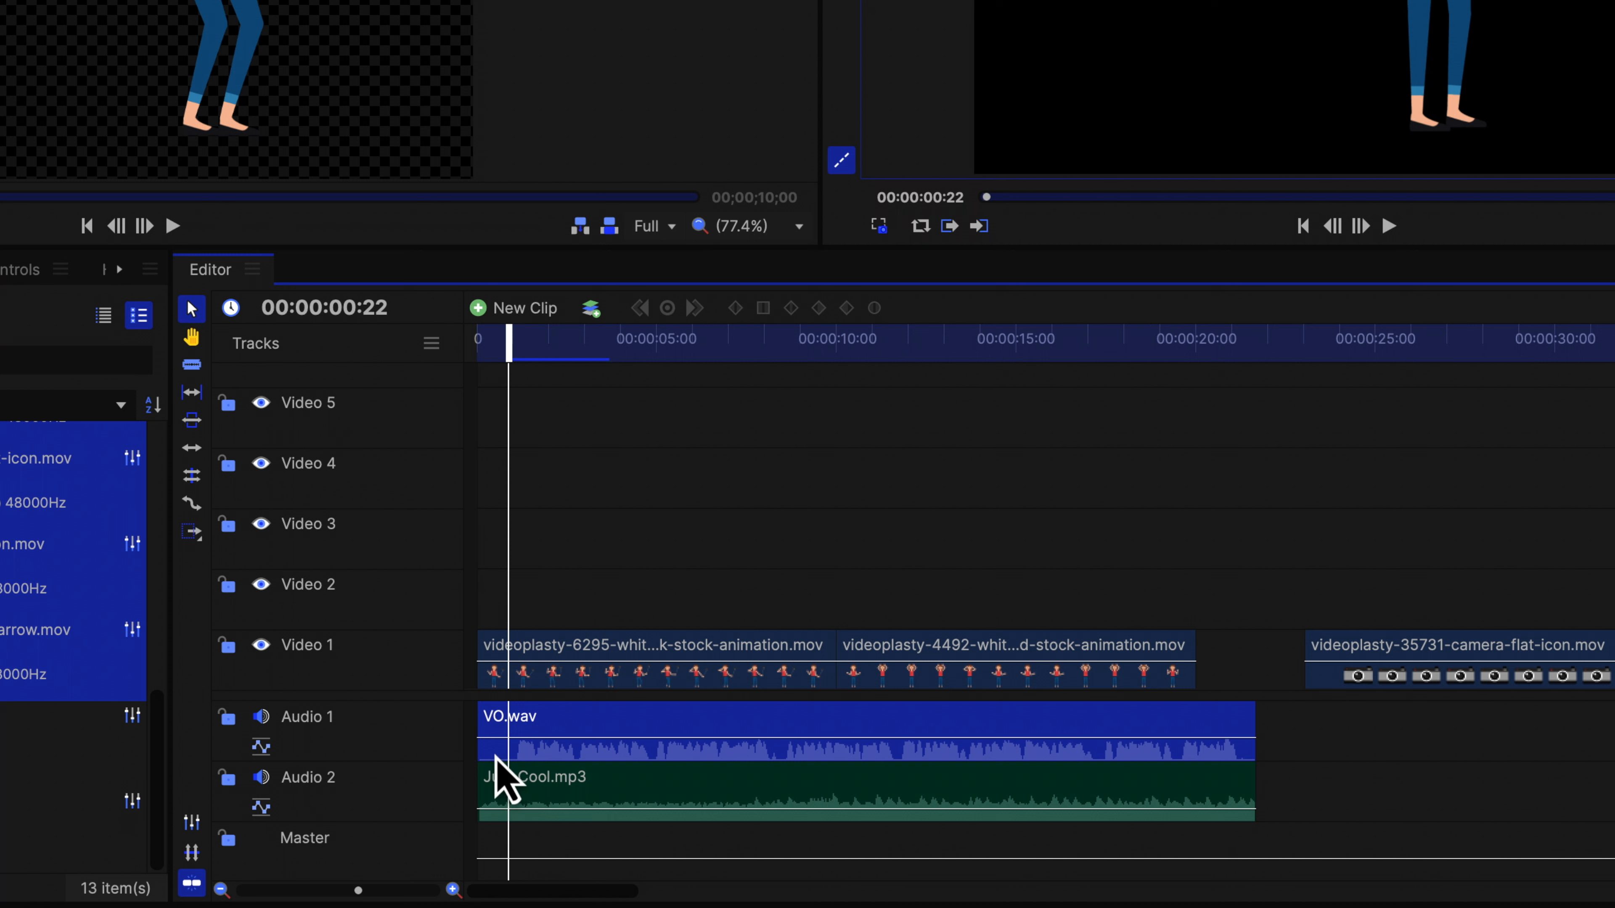
pyautogui.moveTo(479, 732); pyautogui.dragTo(510, 733)
pyautogui.moveTo(652, 724); pyautogui.dragTo(609, 725)
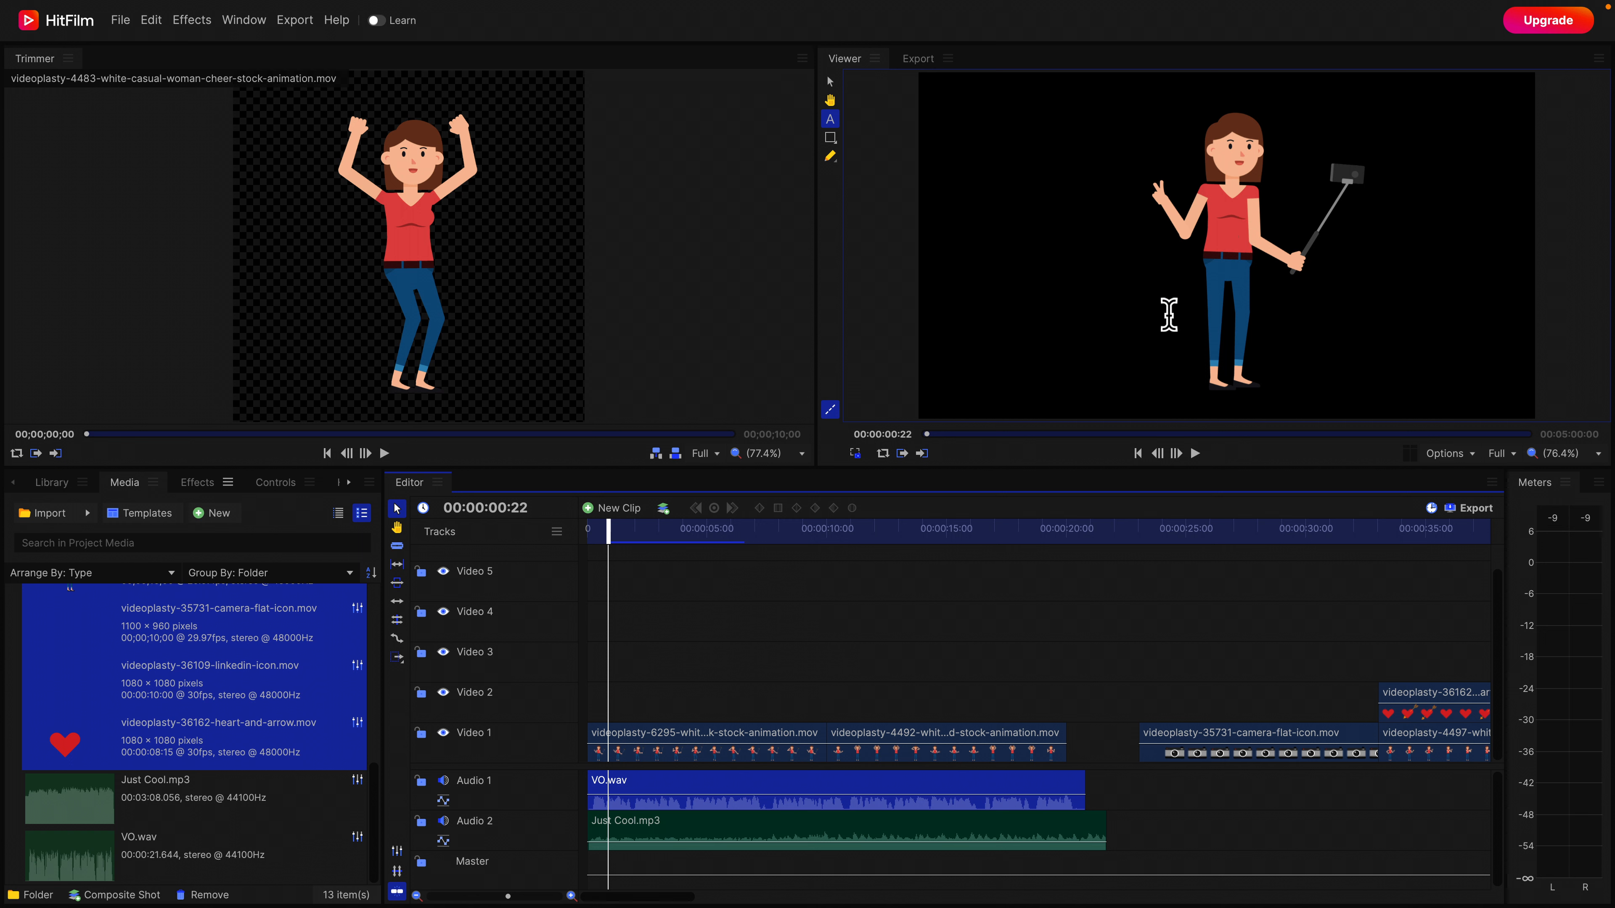
# Play the opening, trim the start of the videoplasty-6295 clip at about 00:00:00:20 and move it back to the timeline's beginning.
pyautogui.moveTo(607, 532); pyautogui.dragTo(588, 536)
pyautogui.press('space')
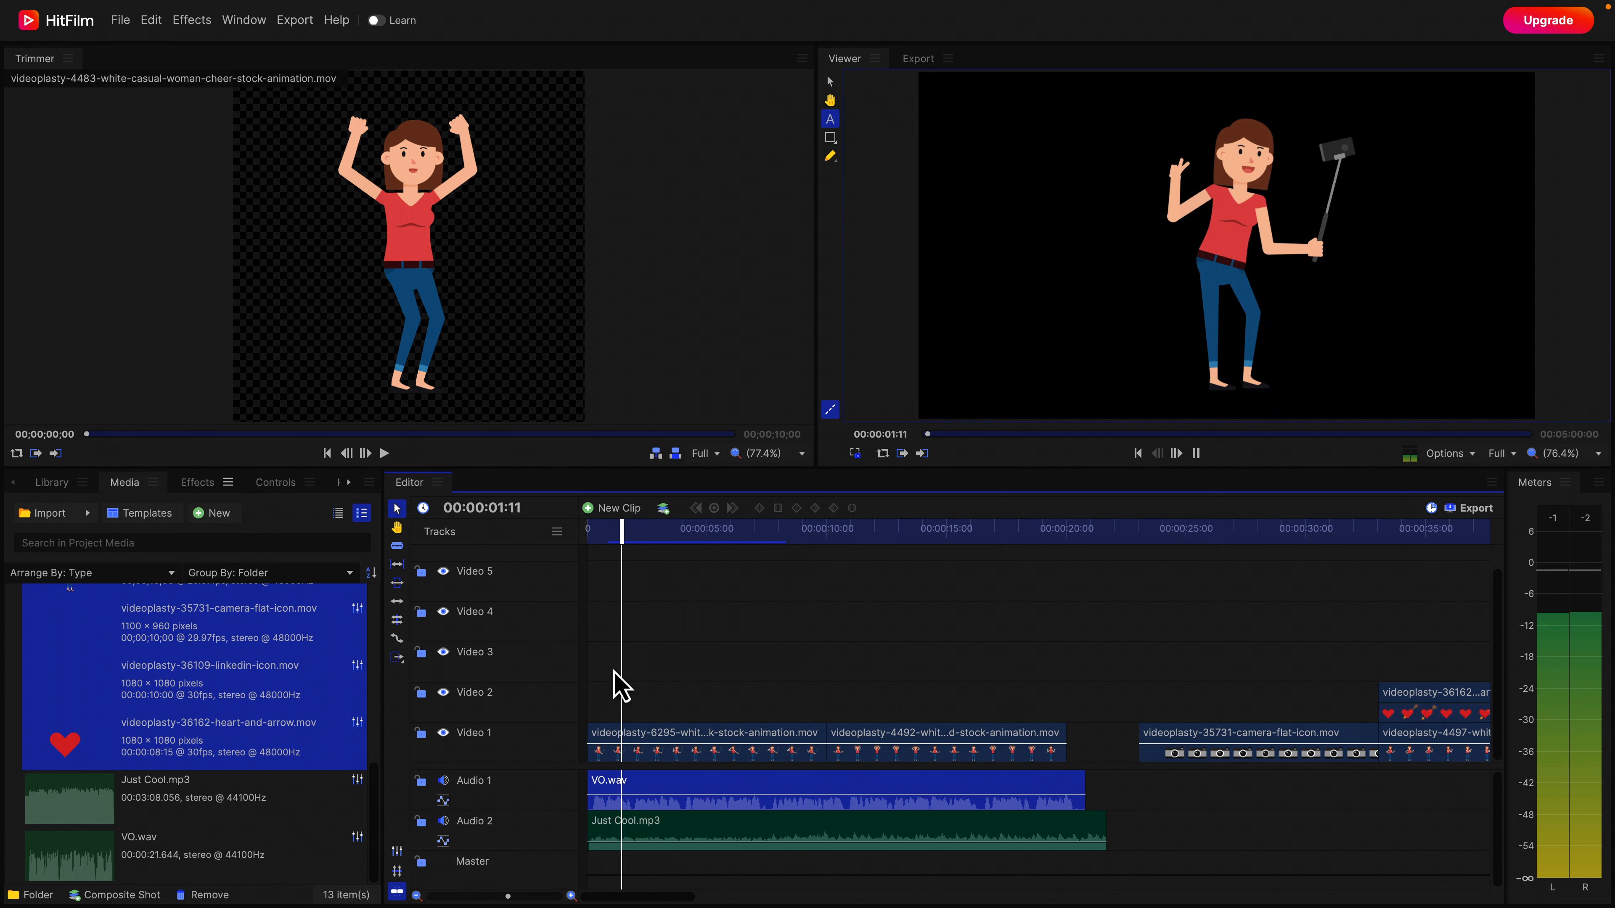
pyautogui.press('space')
pyautogui.moveTo(631, 530)
pyautogui.mouseDown()
pyautogui.moveTo(593, 538)
pyautogui.moveTo(855, 551)
pyautogui.moveTo(617, 554)
pyautogui.moveTo(591, 575)
pyautogui.moveTo(582, 541)
pyautogui.moveTo(642, 547)
pyautogui.moveTo(608, 541)
pyautogui.mouseUp()
pyautogui.moveTo(592, 739); pyautogui.dragTo(641, 765)
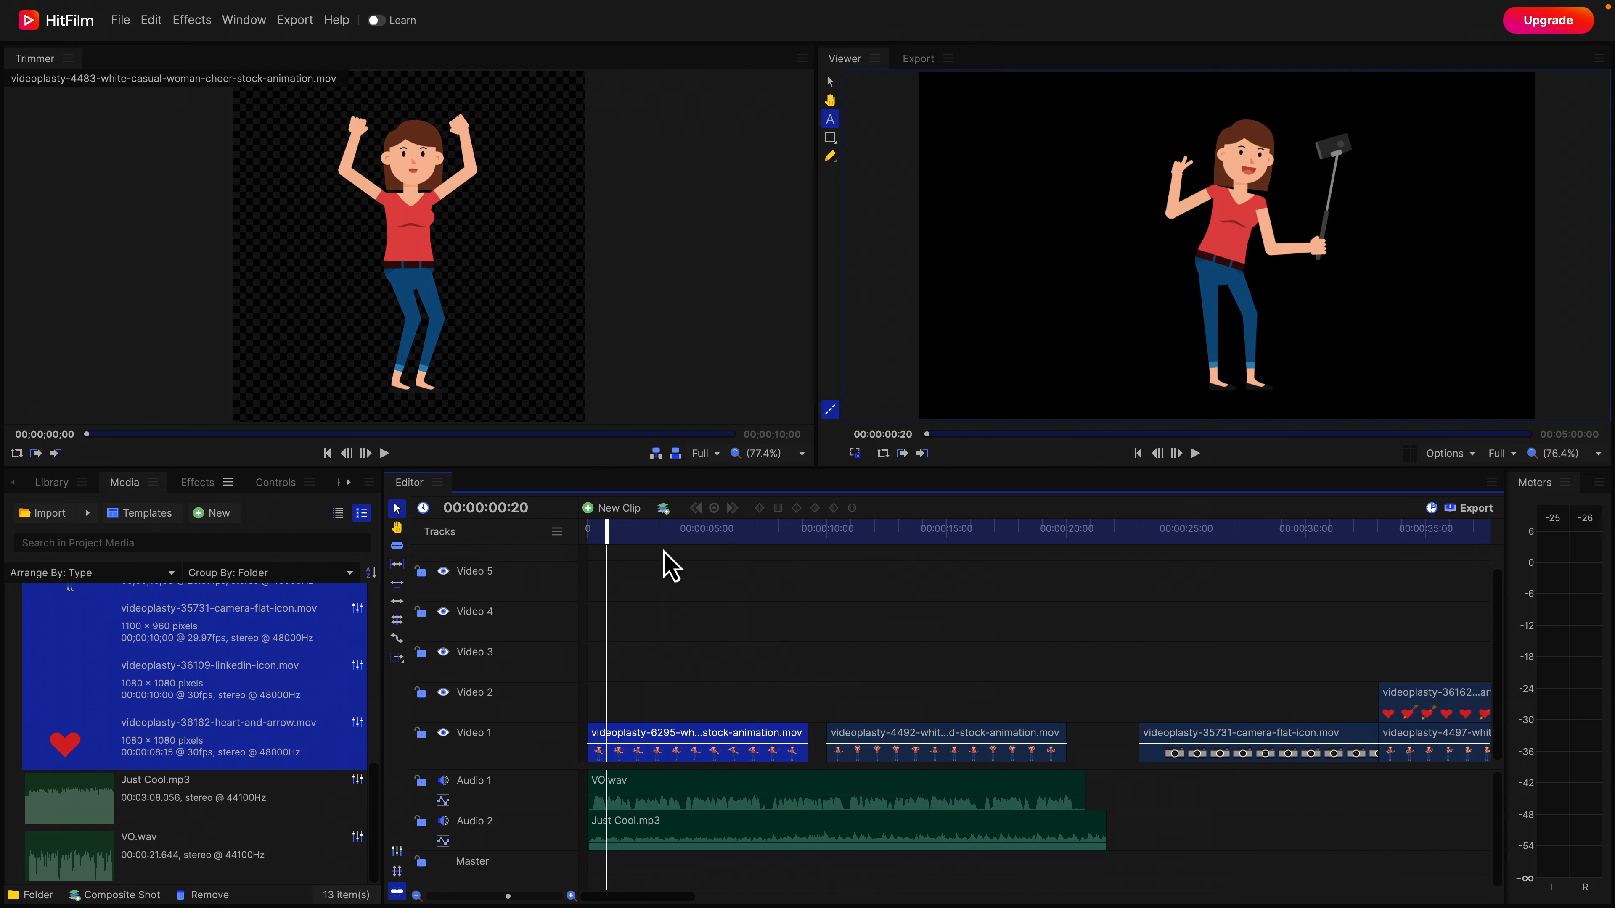
# Shorten the videoplasty-6295 clip to about two seconds and place the videoplasty-4492 clip directly after it.
pyautogui.moveTo(608, 528); pyautogui.dragTo(633, 532)
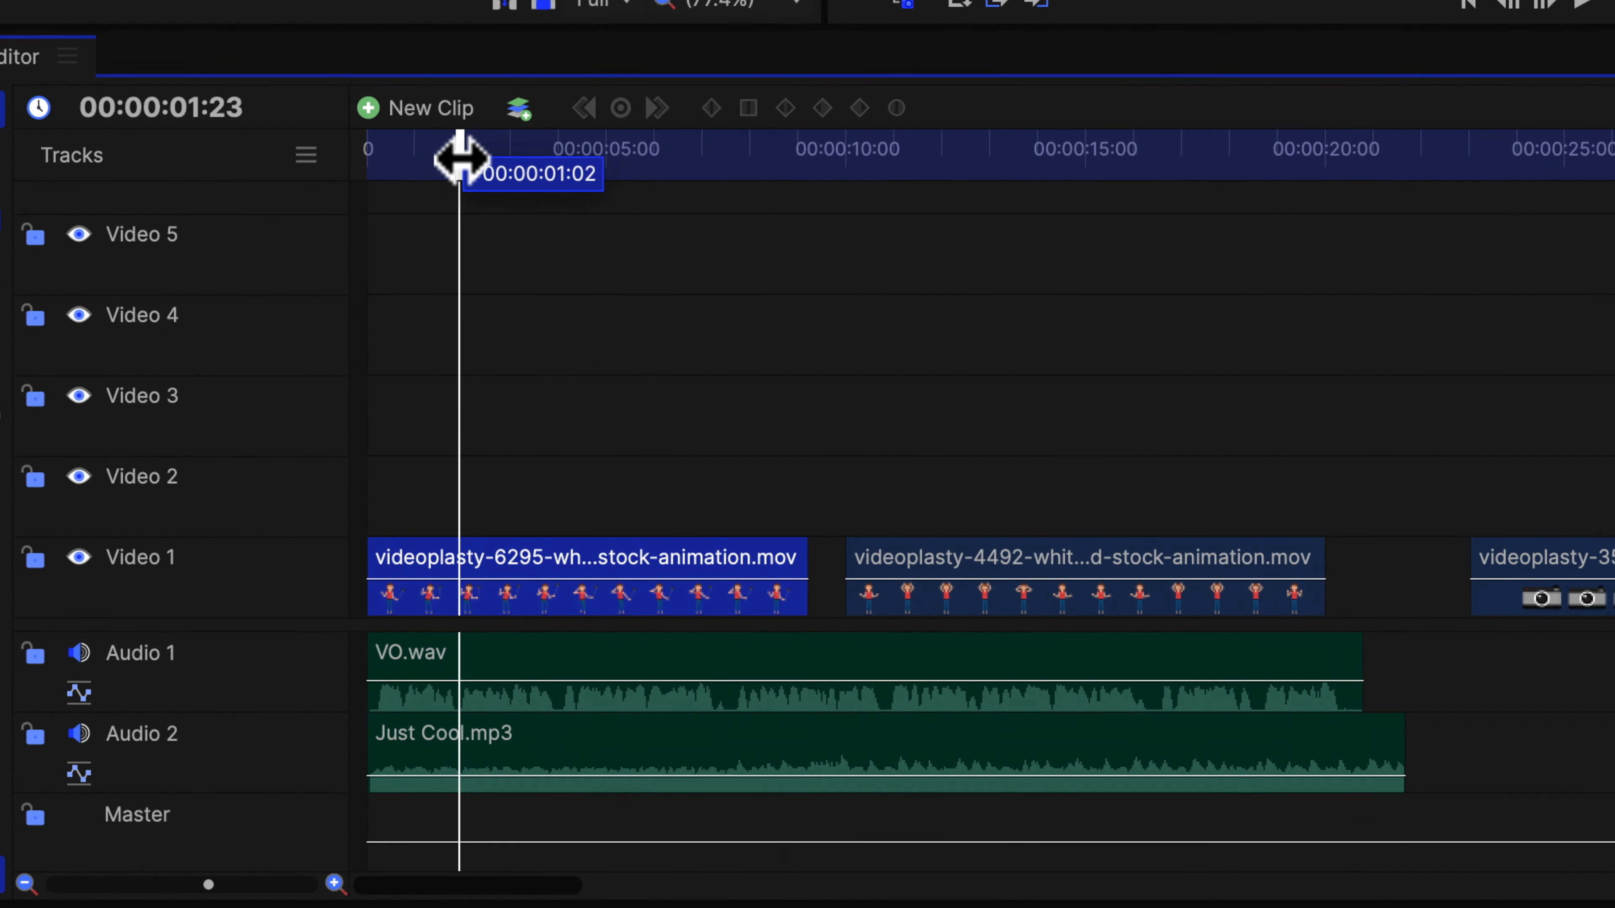
pyautogui.moveTo(461, 156); pyautogui.dragTo(447, 163)
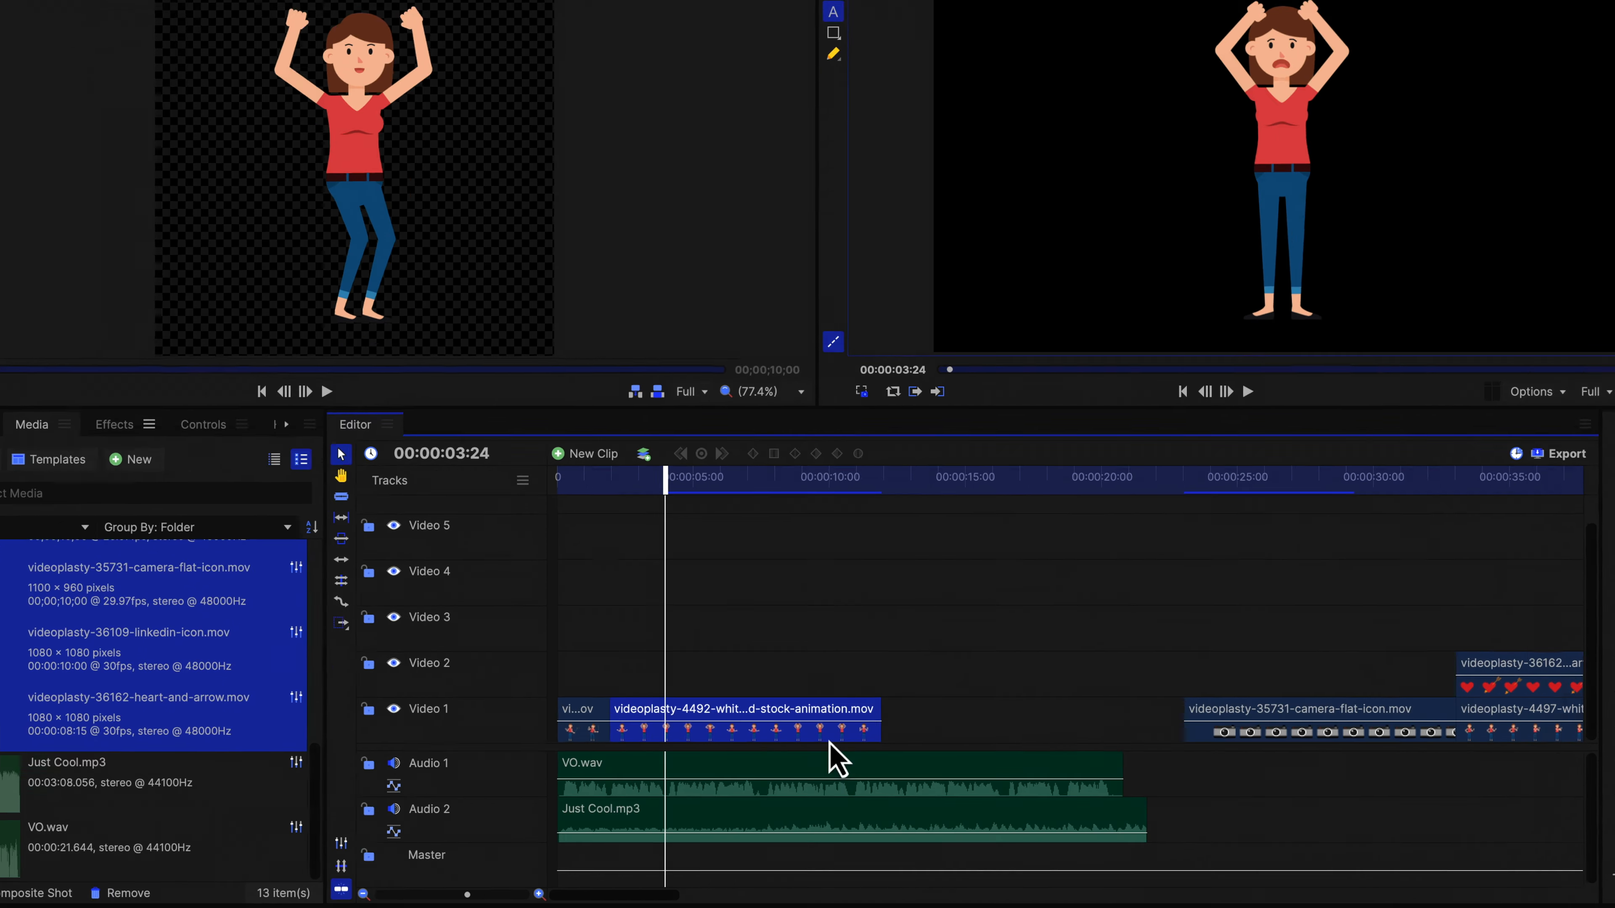
# Trim the end of the videoplasty-4492 clip to 00:00:03:24 and play the sequence from the start.
pyautogui.moveTo(880, 726); pyautogui.dragTo(666, 726)
pyautogui.moveTo(665, 482); pyautogui.dragTo(552, 492)
pyautogui.press('space')
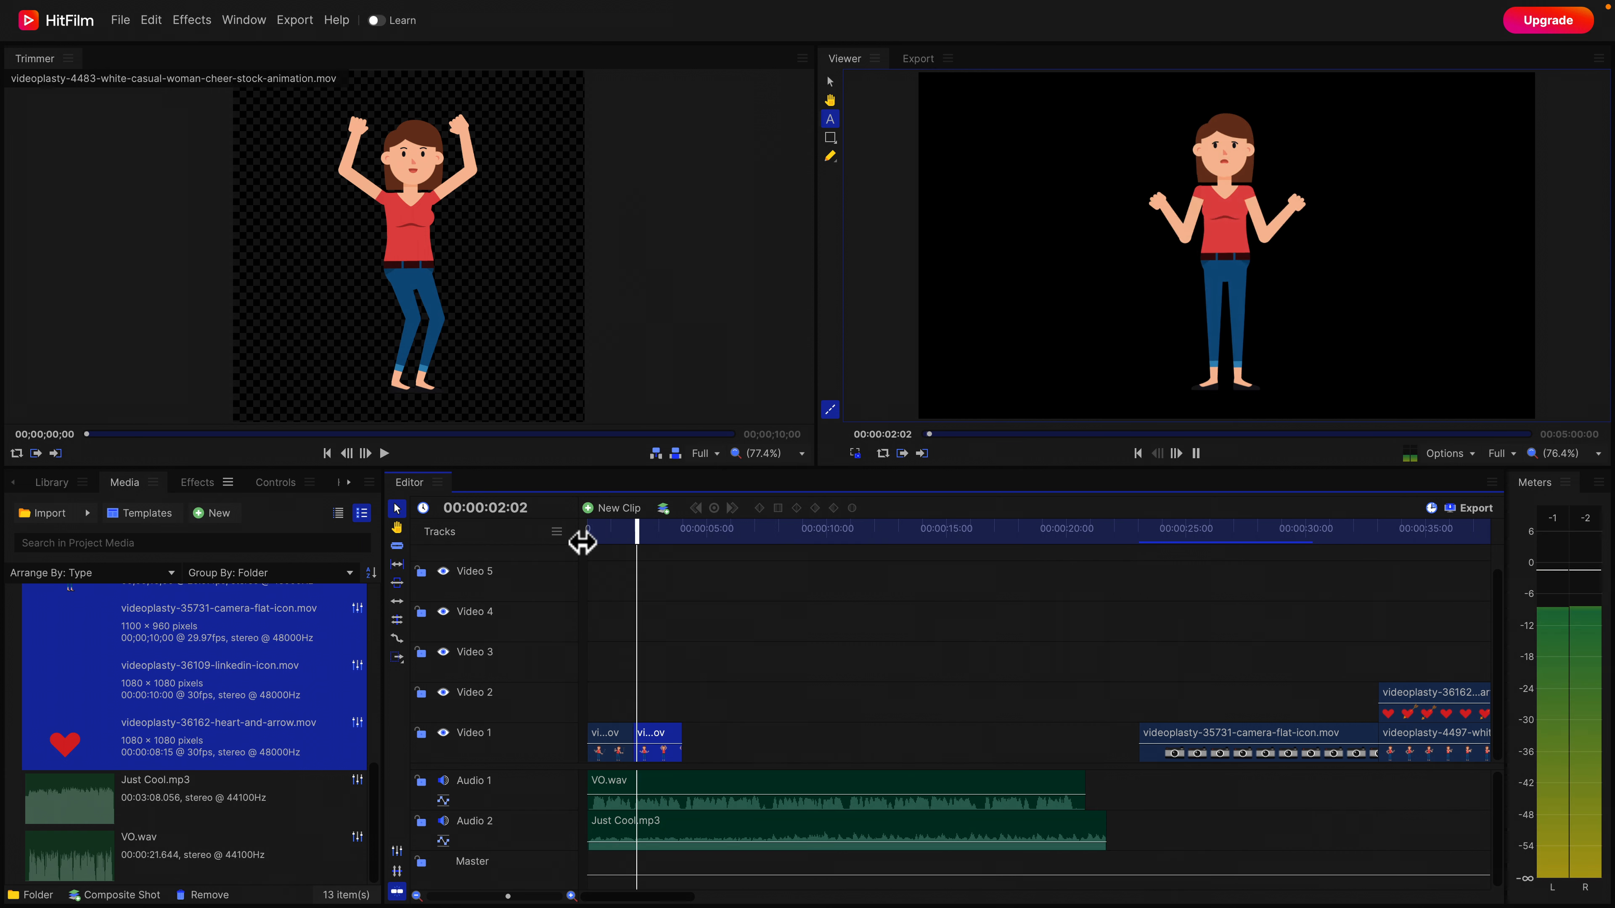
pyautogui.press('space')
# Shift the remaining animation clips earlier toward the two opening clips, with the cheering woman directly after the stacked men.
pyautogui.moveTo(690, 531); pyautogui.dragTo(666, 531)
pyautogui.moveTo(508, 896); pyautogui.dragTo(489, 897)
pyautogui.moveTo(714, 629); pyautogui.dragTo(1006, 751)
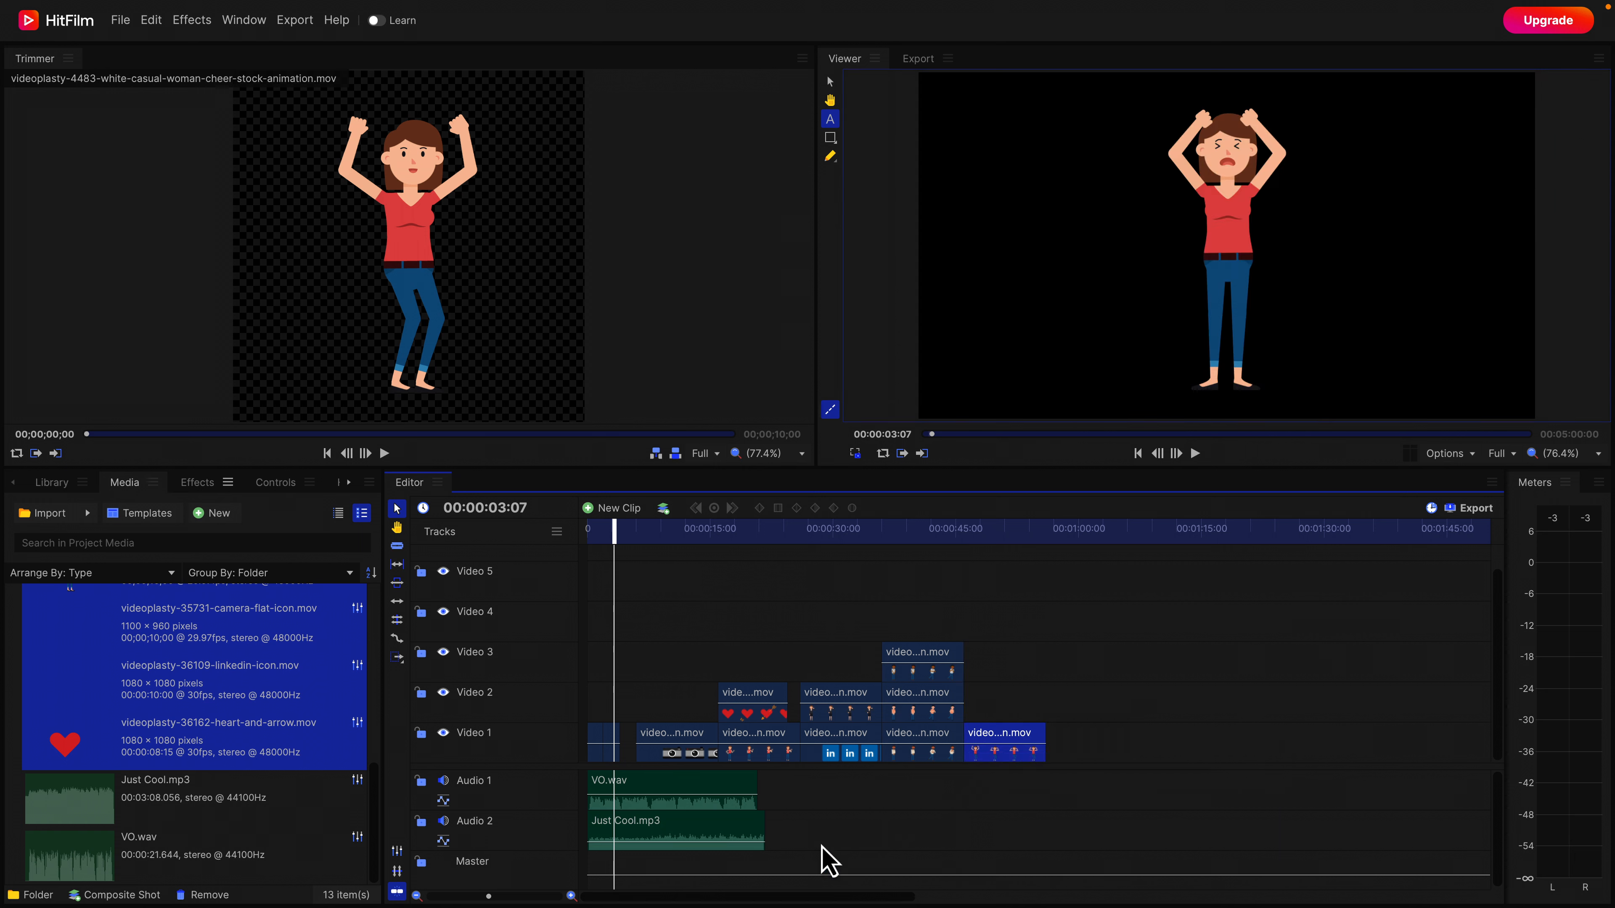
# Create a light blue plane clip named background at the playhead.
pyautogui.click(570, 897)
pyautogui.click(571, 897)
pyautogui.click(571, 897)
pyautogui.click(570, 898)
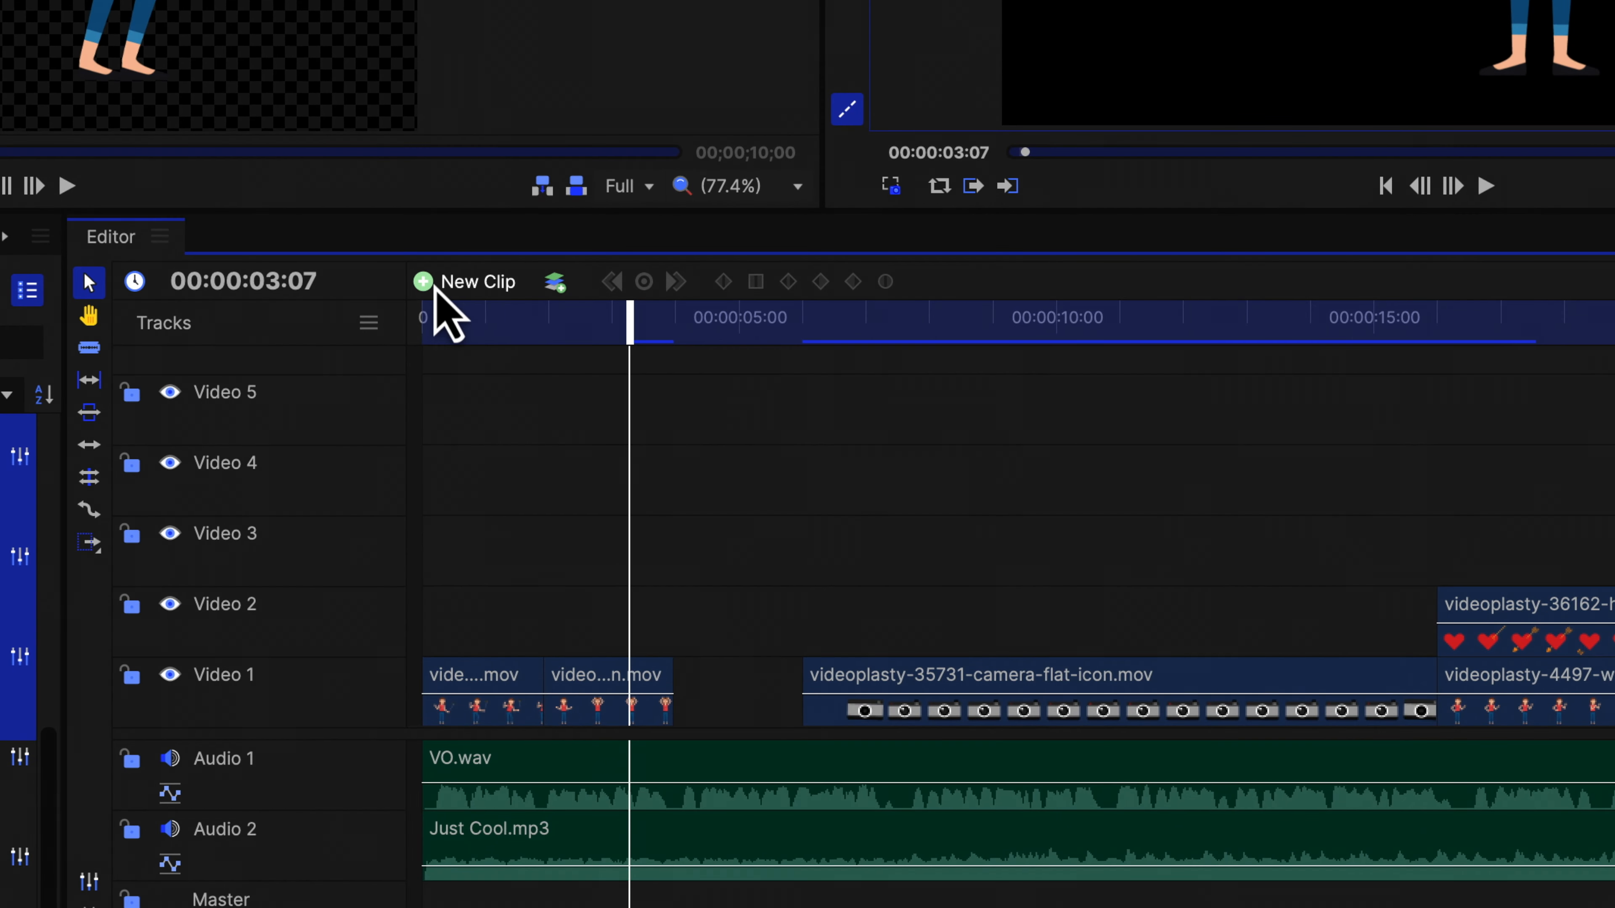
pyautogui.click(603, 508)
pyautogui.click(458, 316)
pyautogui.click(1548, 61)
pyautogui.moveTo(188, 539); pyautogui.dragTo(173, 526)
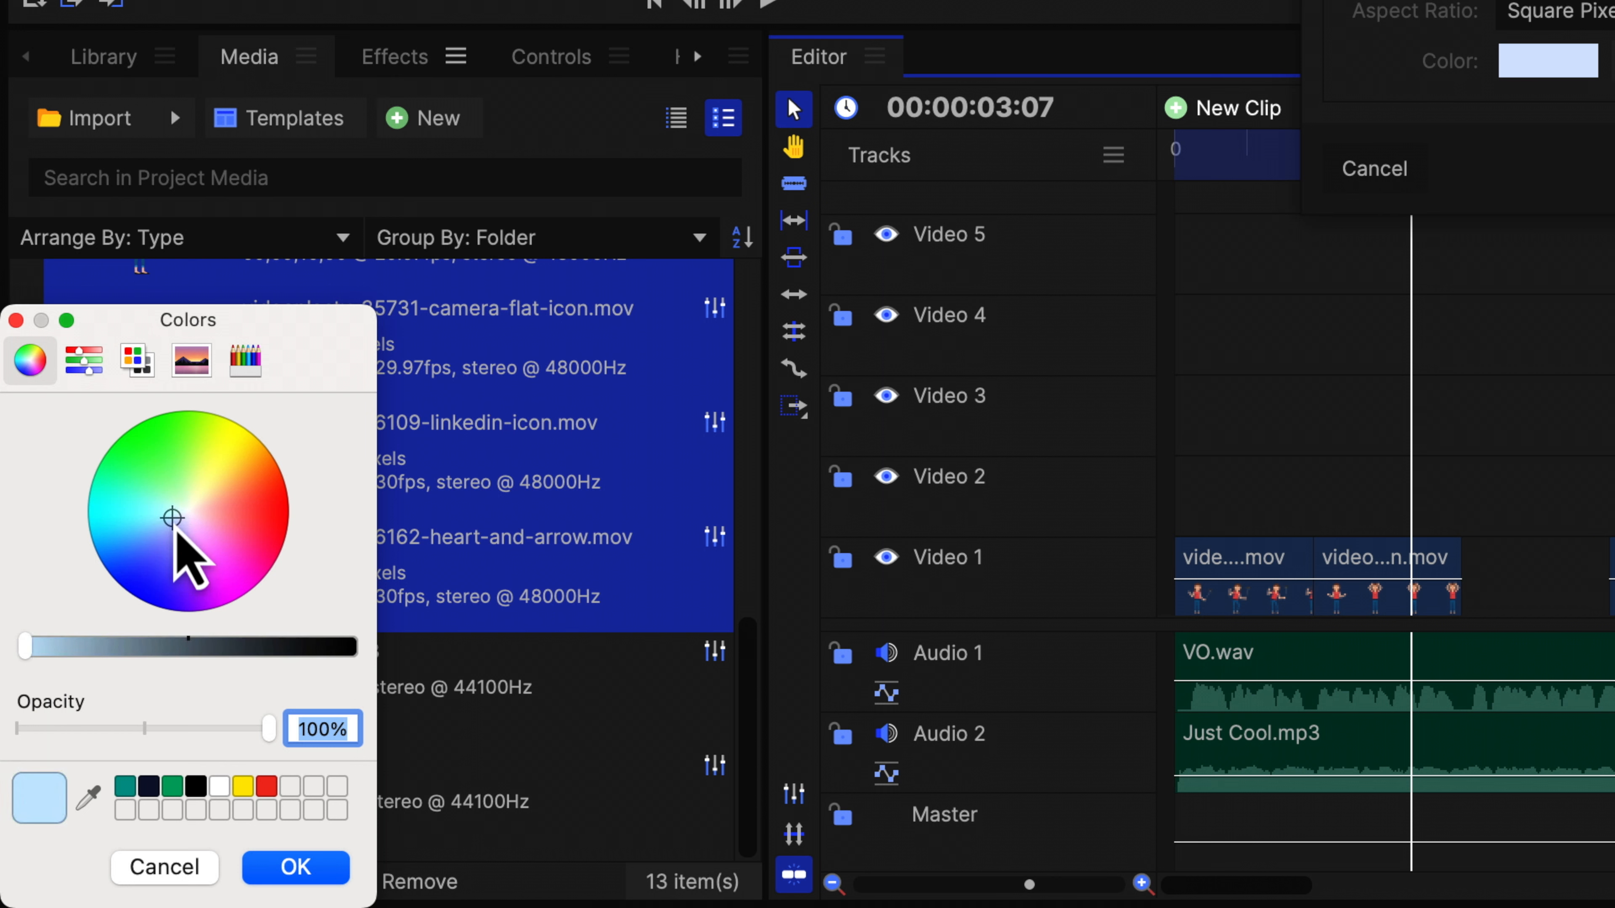
pyautogui.moveTo(35, 643)
pyautogui.mouseDown()
pyautogui.moveTo(60, 643)
pyautogui.moveTo(15, 657)
pyautogui.mouseUp()
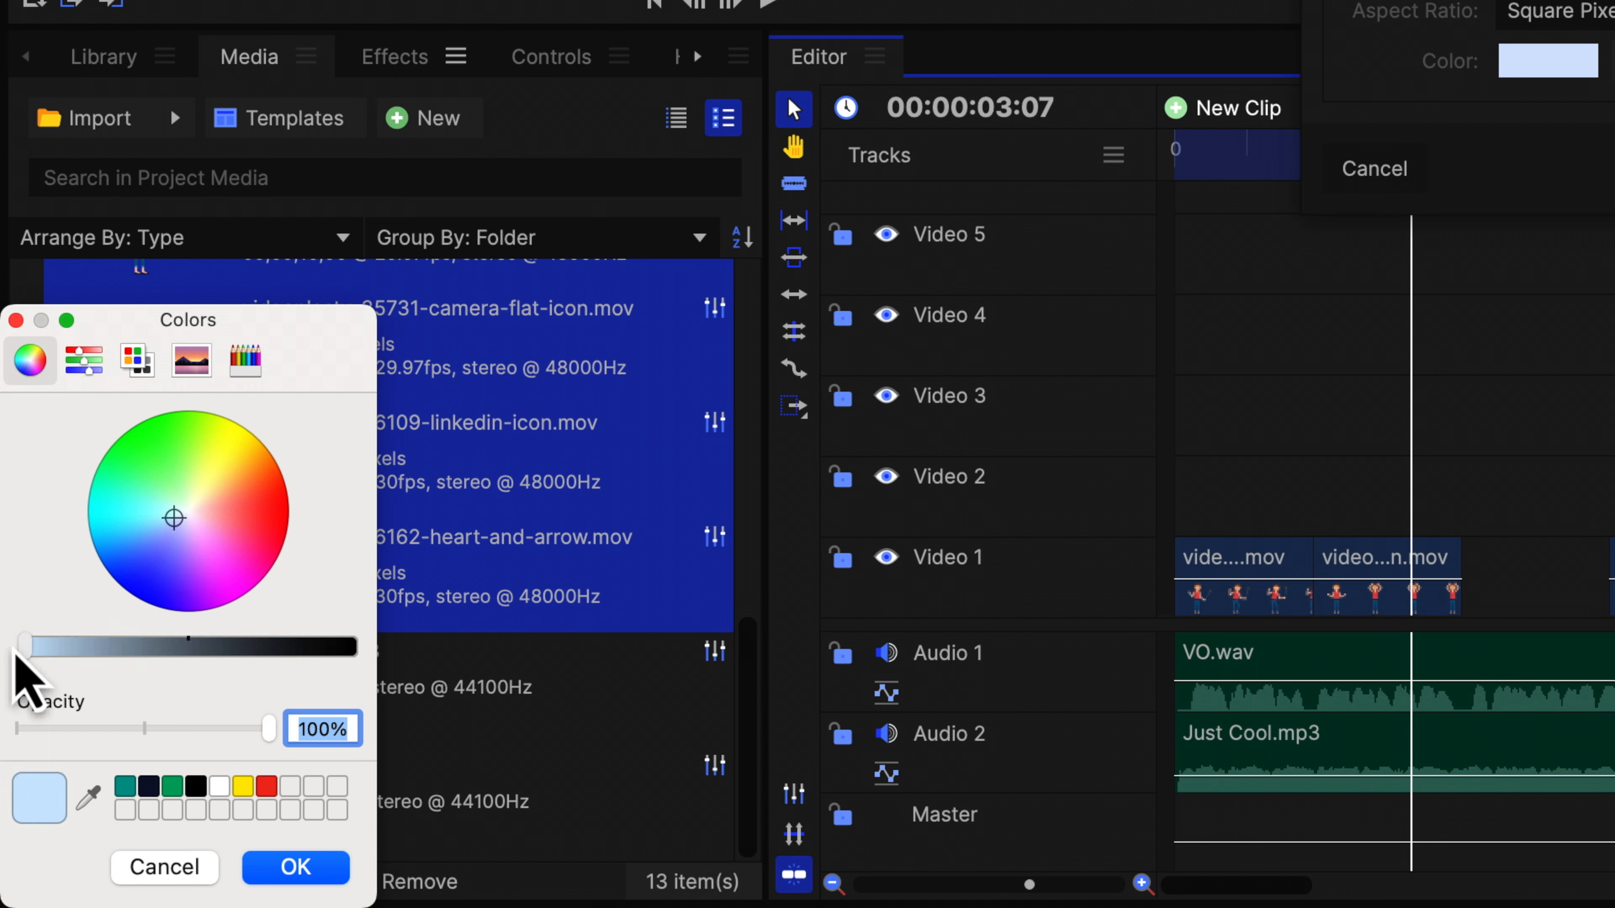
pyautogui.click(296, 867)
# Place the background clip at the timeline's beginning on Video 1, with the two opening animation clips above it on Video 2.
pyautogui.click(928, 538)
pyautogui.click(757, 533)
pyautogui.click(702, 535)
pyautogui.moveTo(707, 535); pyautogui.dragTo(716, 538)
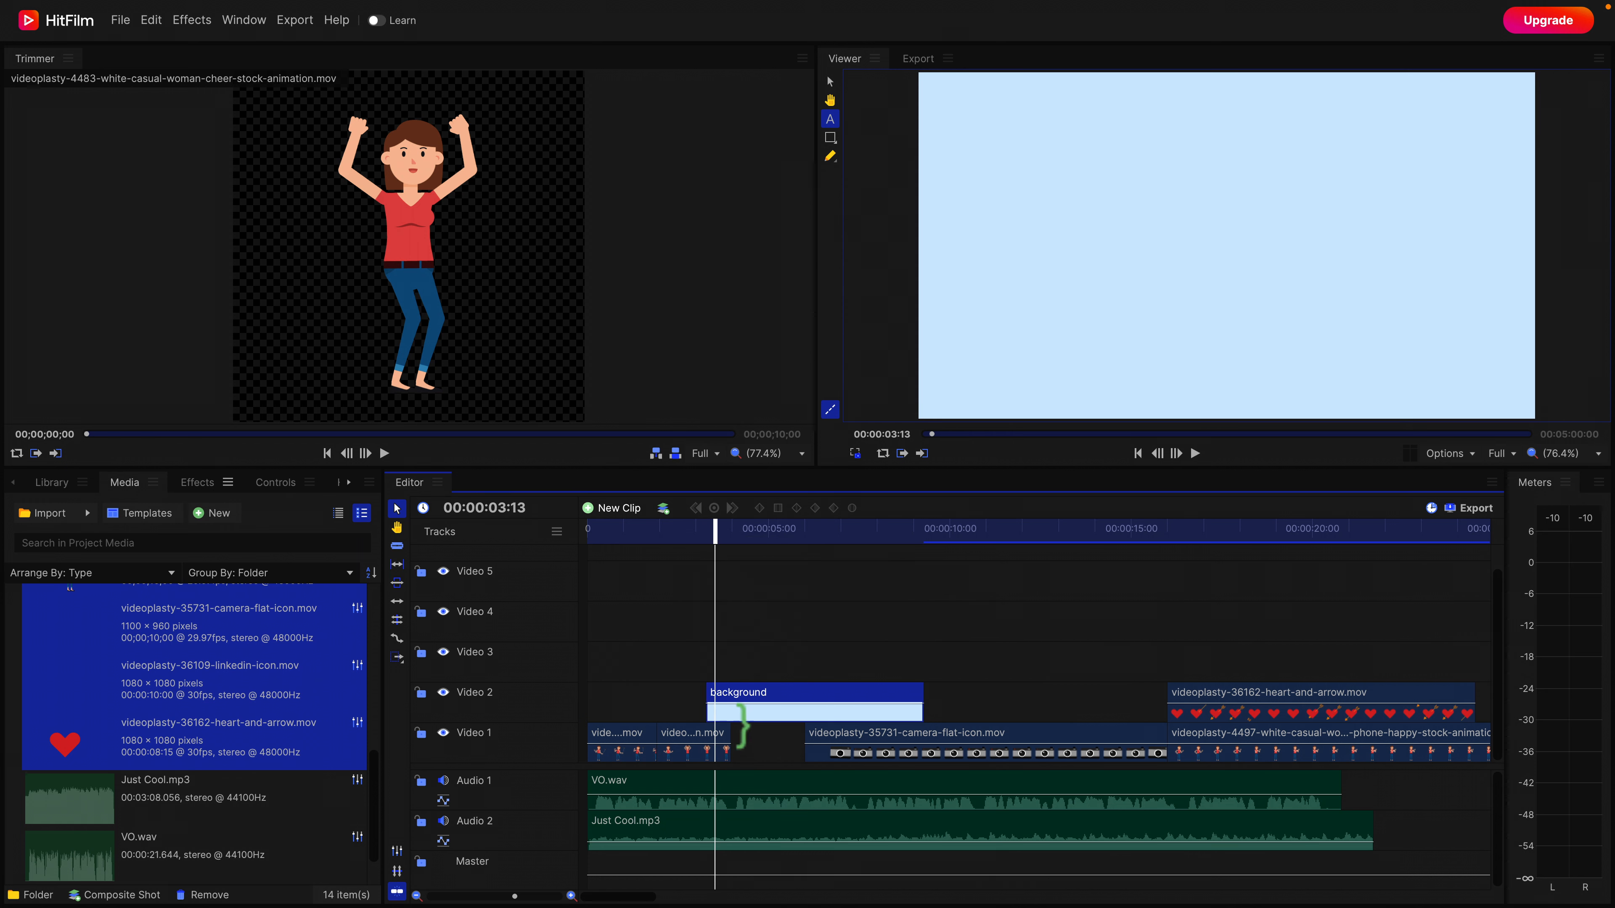
pyautogui.moveTo(613, 741); pyautogui.dragTo(624, 665)
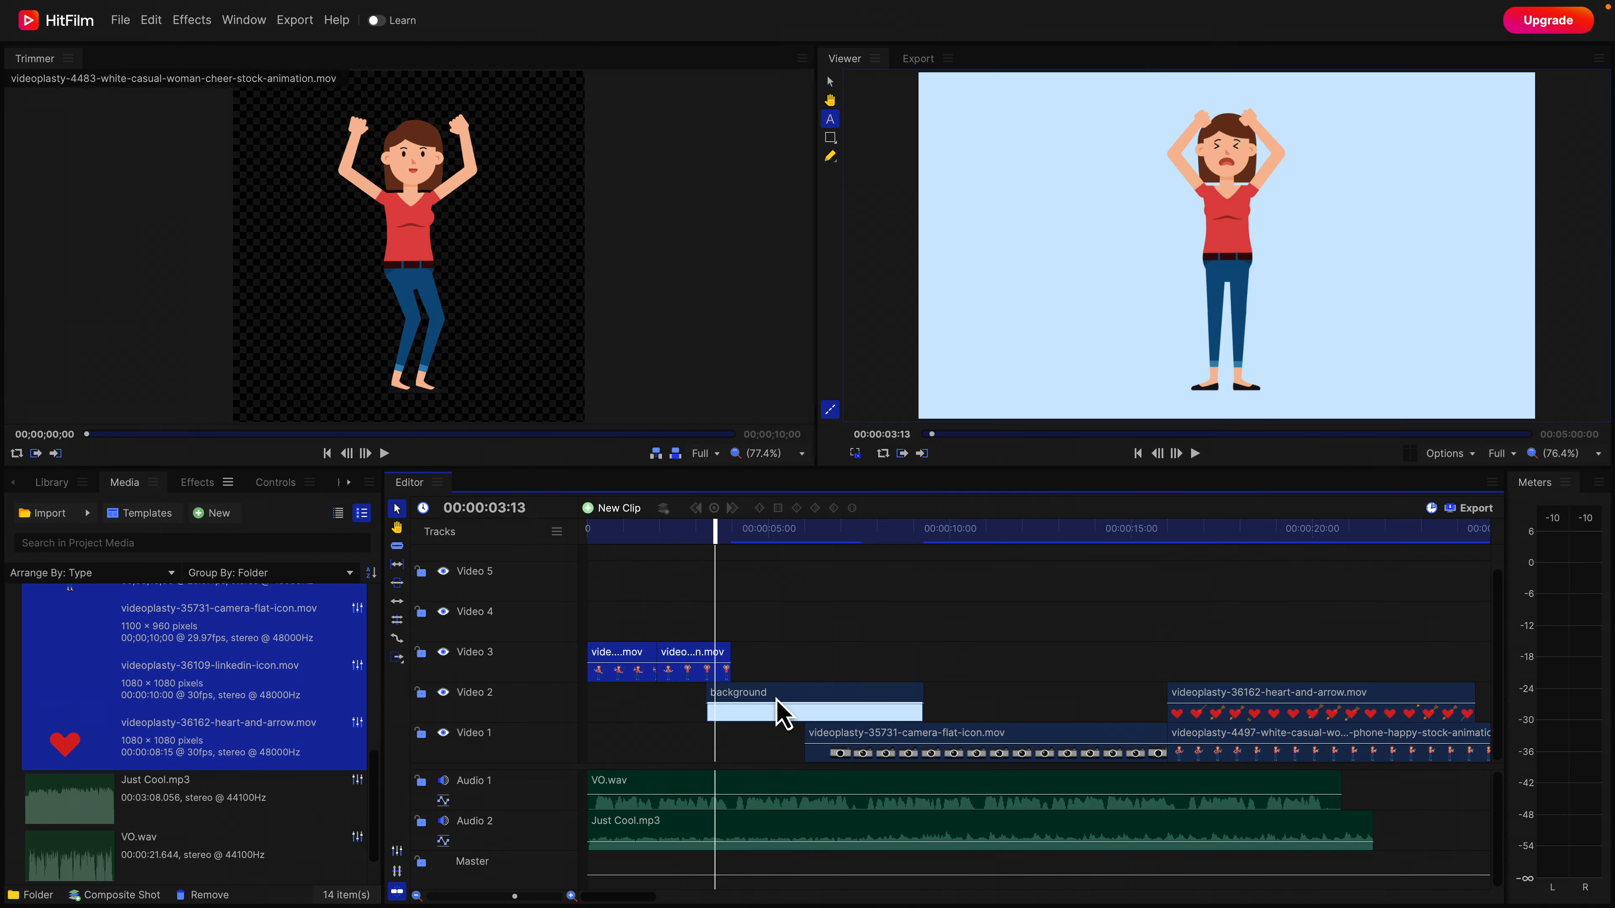
pyautogui.moveTo(788, 714); pyautogui.dragTo(669, 718)
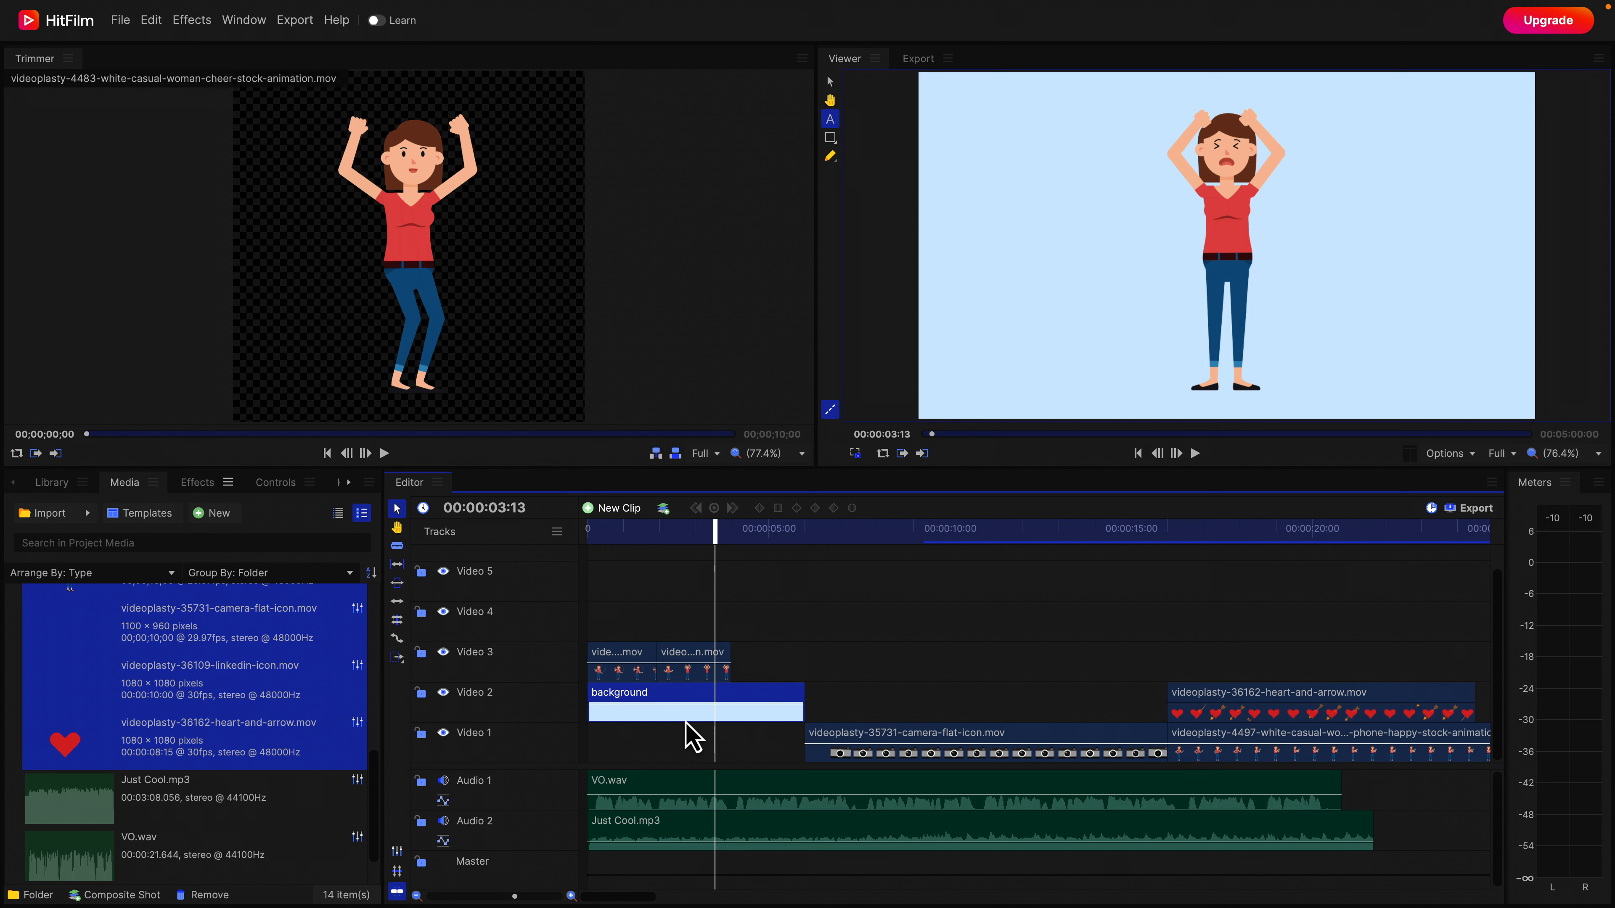
pyautogui.moveTo(812, 713); pyautogui.dragTo(655, 719)
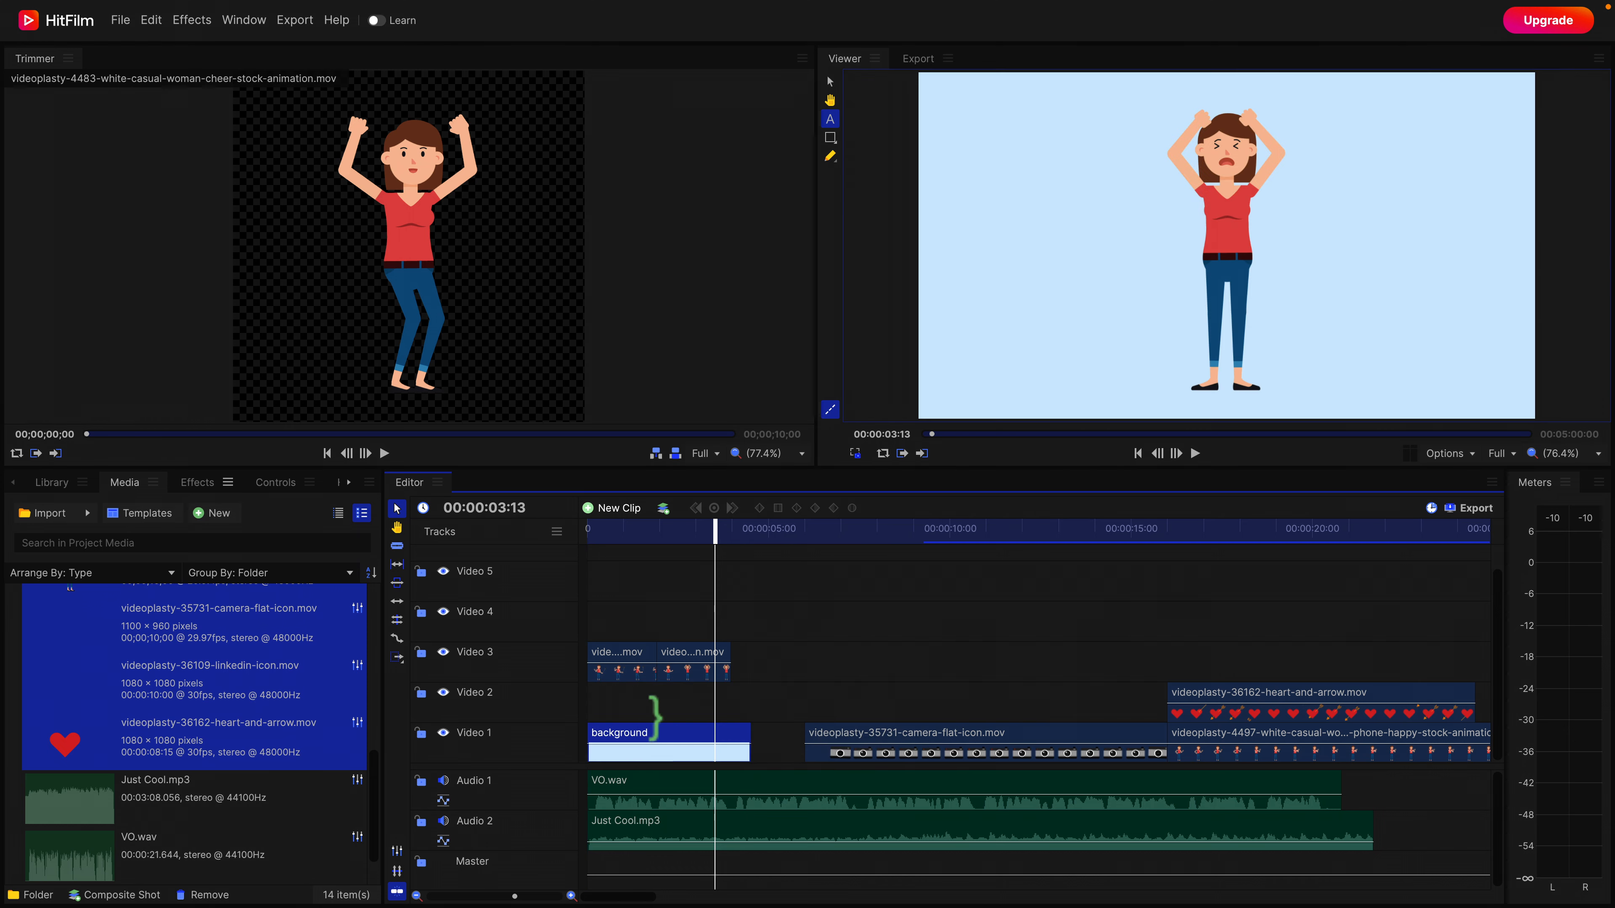
pyautogui.moveTo(756, 627); pyautogui.dragTo(628, 670)
pyautogui.moveTo(627, 661); pyautogui.dragTo(630, 697)
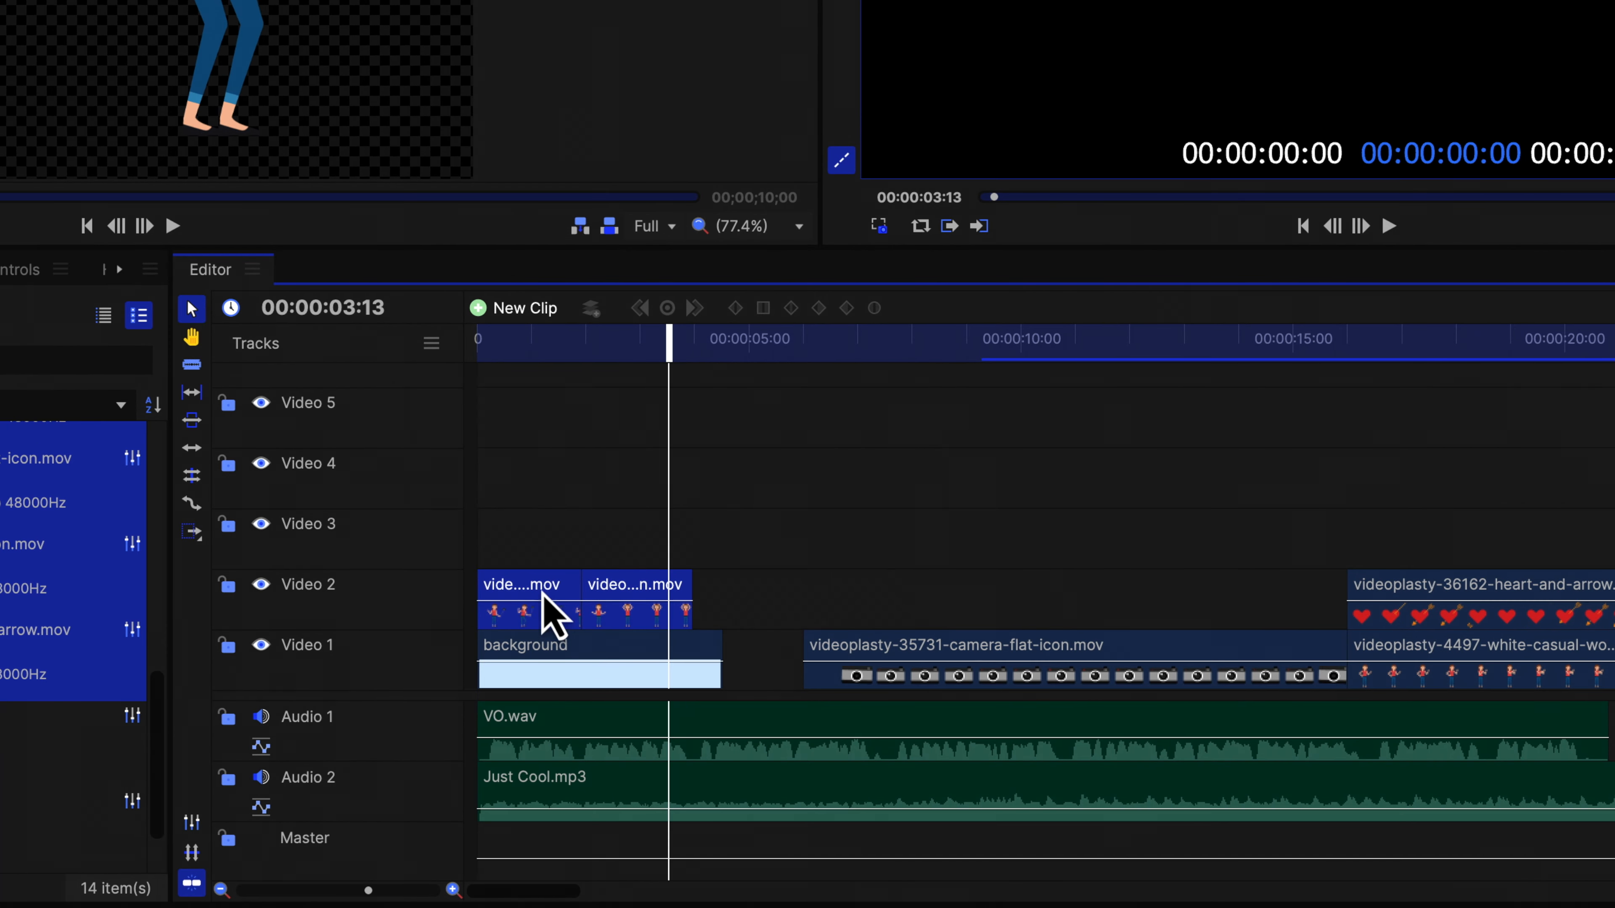
# Move the remaining animation clips up one track and extend the background clip along Video 1 beneath them.
pyautogui.click(221, 889)
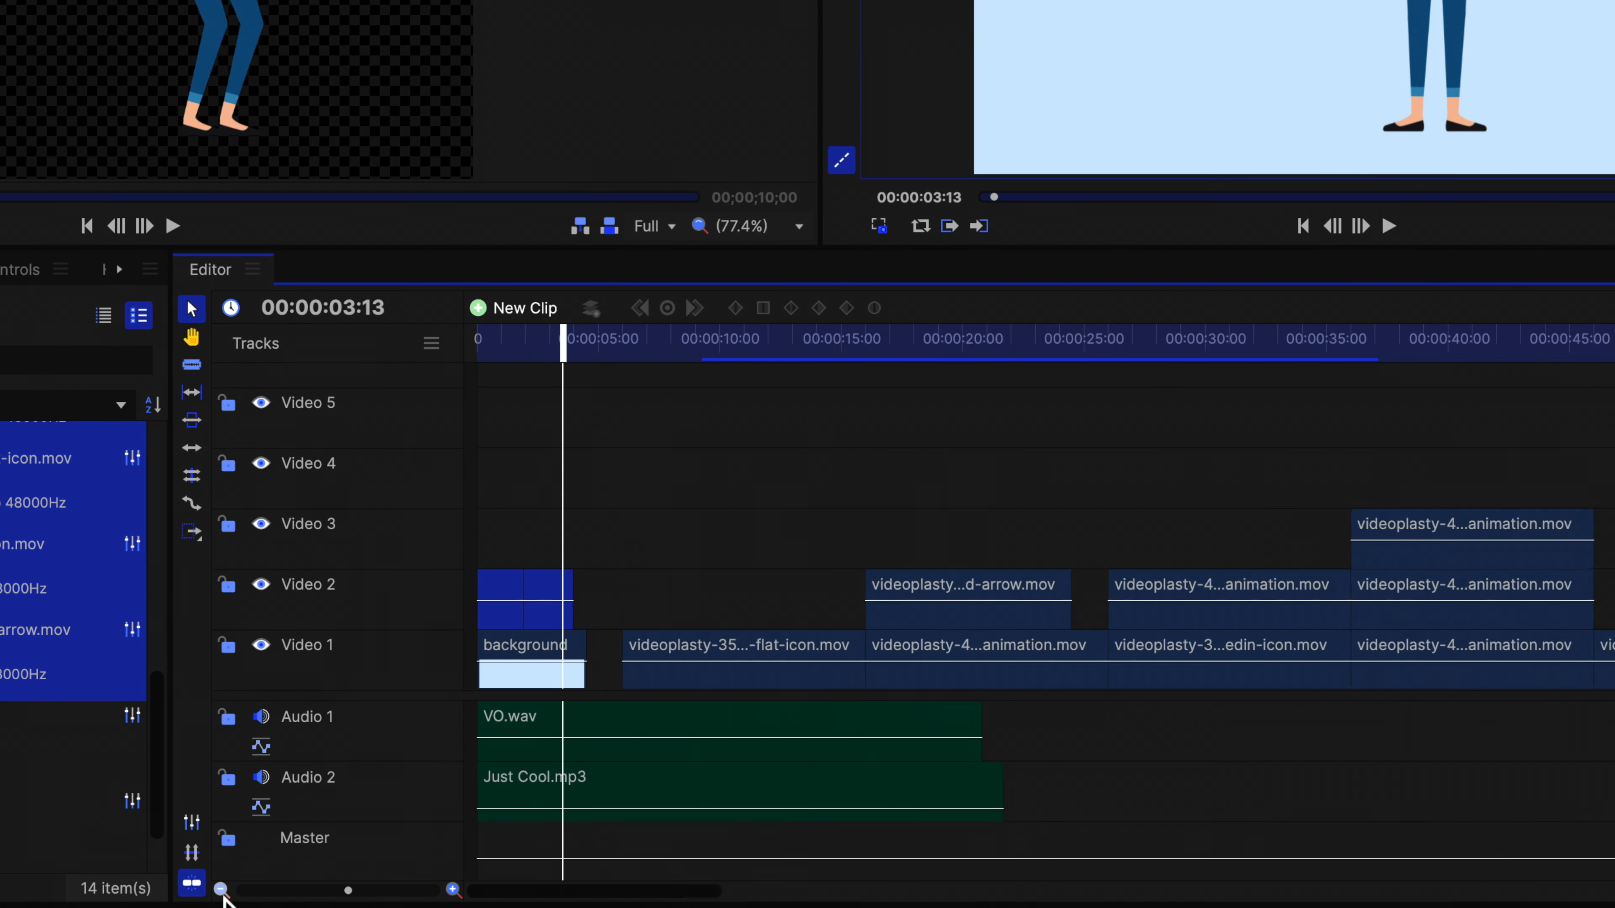
pyautogui.click(220, 889)
pyautogui.moveTo(1476, 662); pyautogui.dragTo(648, 541)
pyautogui.moveTo(672, 644); pyautogui.dragTo(671, 587)
pyautogui.moveTo(552, 661); pyautogui.dragTo(844, 661)
# Place the camera-flat-icon clip on Video 3 starting where the opening clips end, and trim its end to 00:00:07:14.
pyautogui.moveTo(339, 891); pyautogui.dragTo(378, 891)
pyautogui.moveTo(771, 344); pyautogui.dragTo(795, 343)
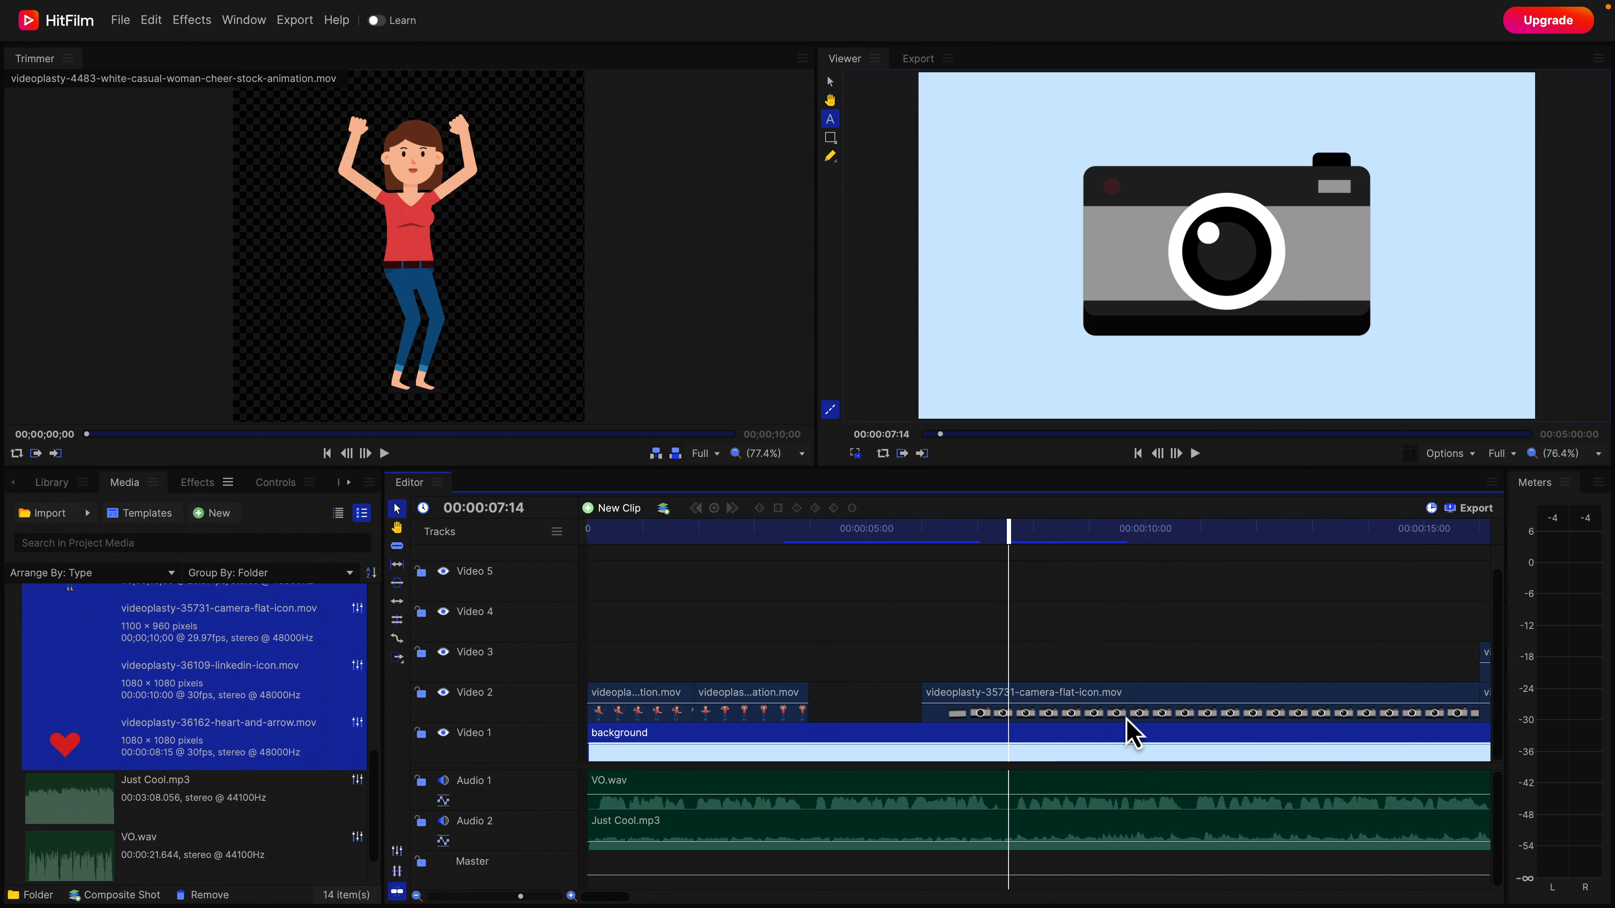
pyautogui.moveTo(1128, 733); pyautogui.dragTo(1086, 666)
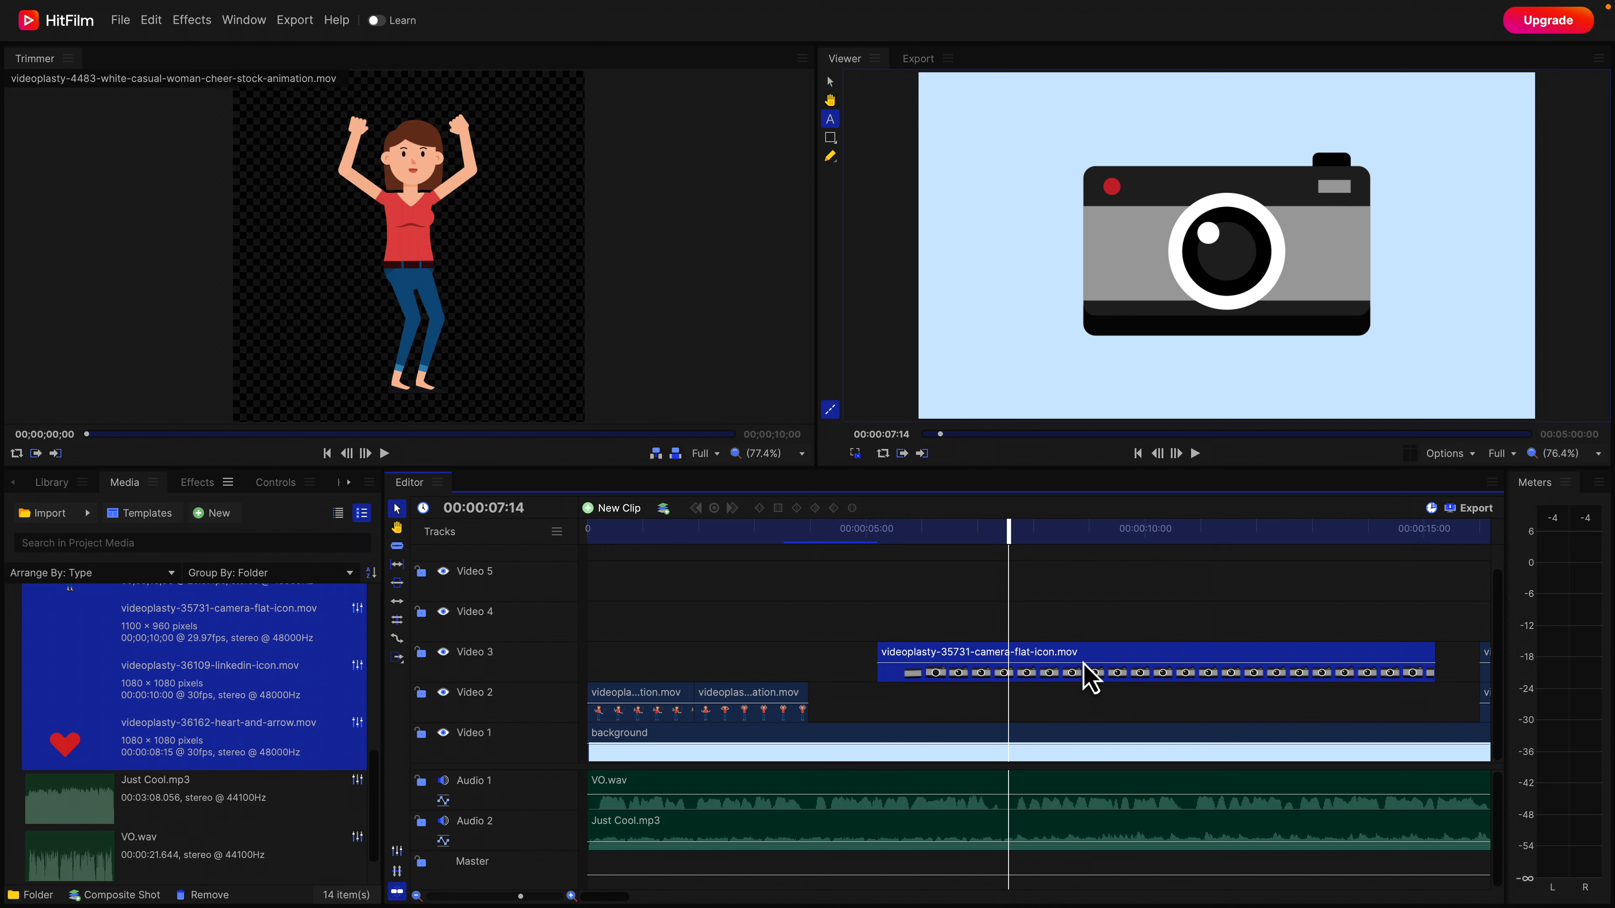
pyautogui.moveTo(1040, 665); pyautogui.dragTo(971, 673)
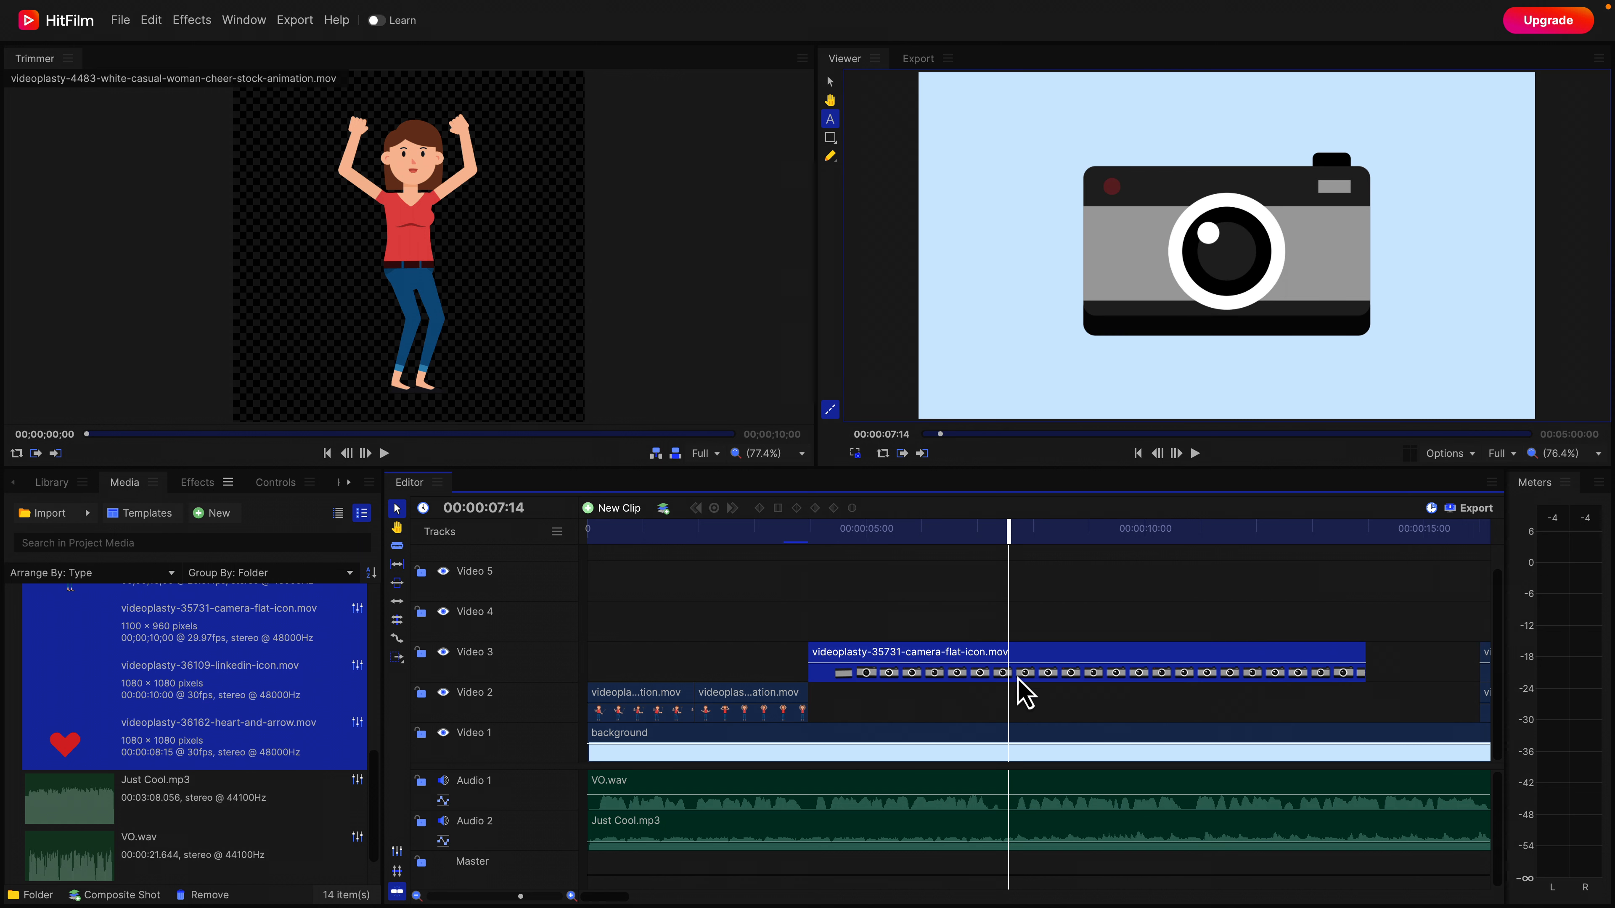
pyautogui.moveTo(1372, 655); pyautogui.dragTo(1017, 655)
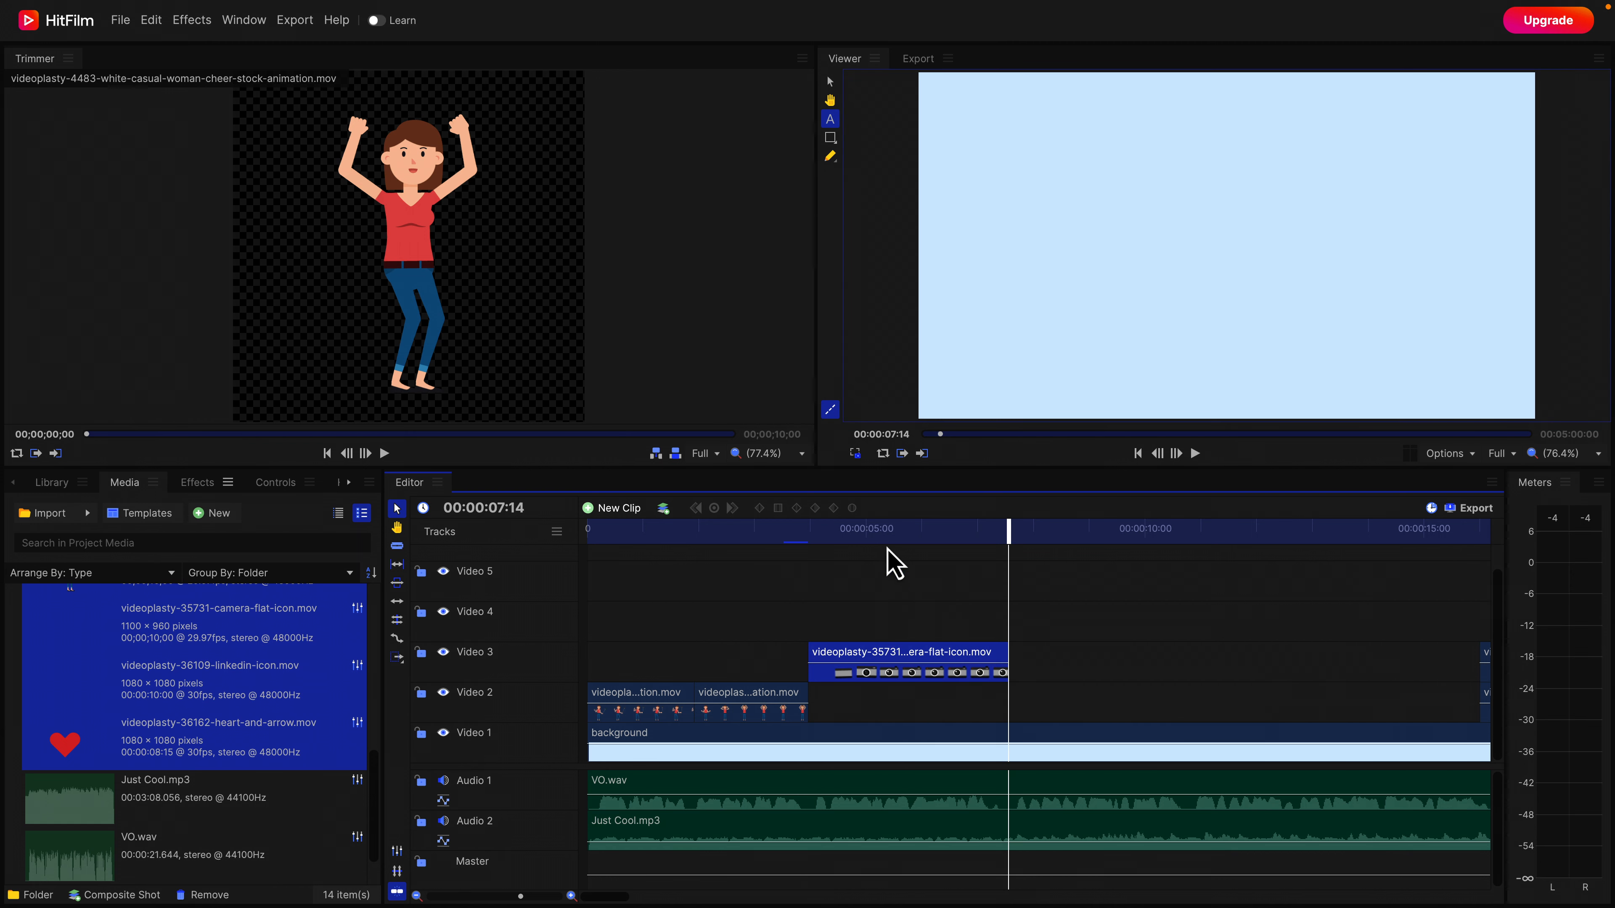
# At 00:00:05:14, scale the camera icon to 85% and raise it to a vertical position of 136.9.
pyautogui.click(898, 533)
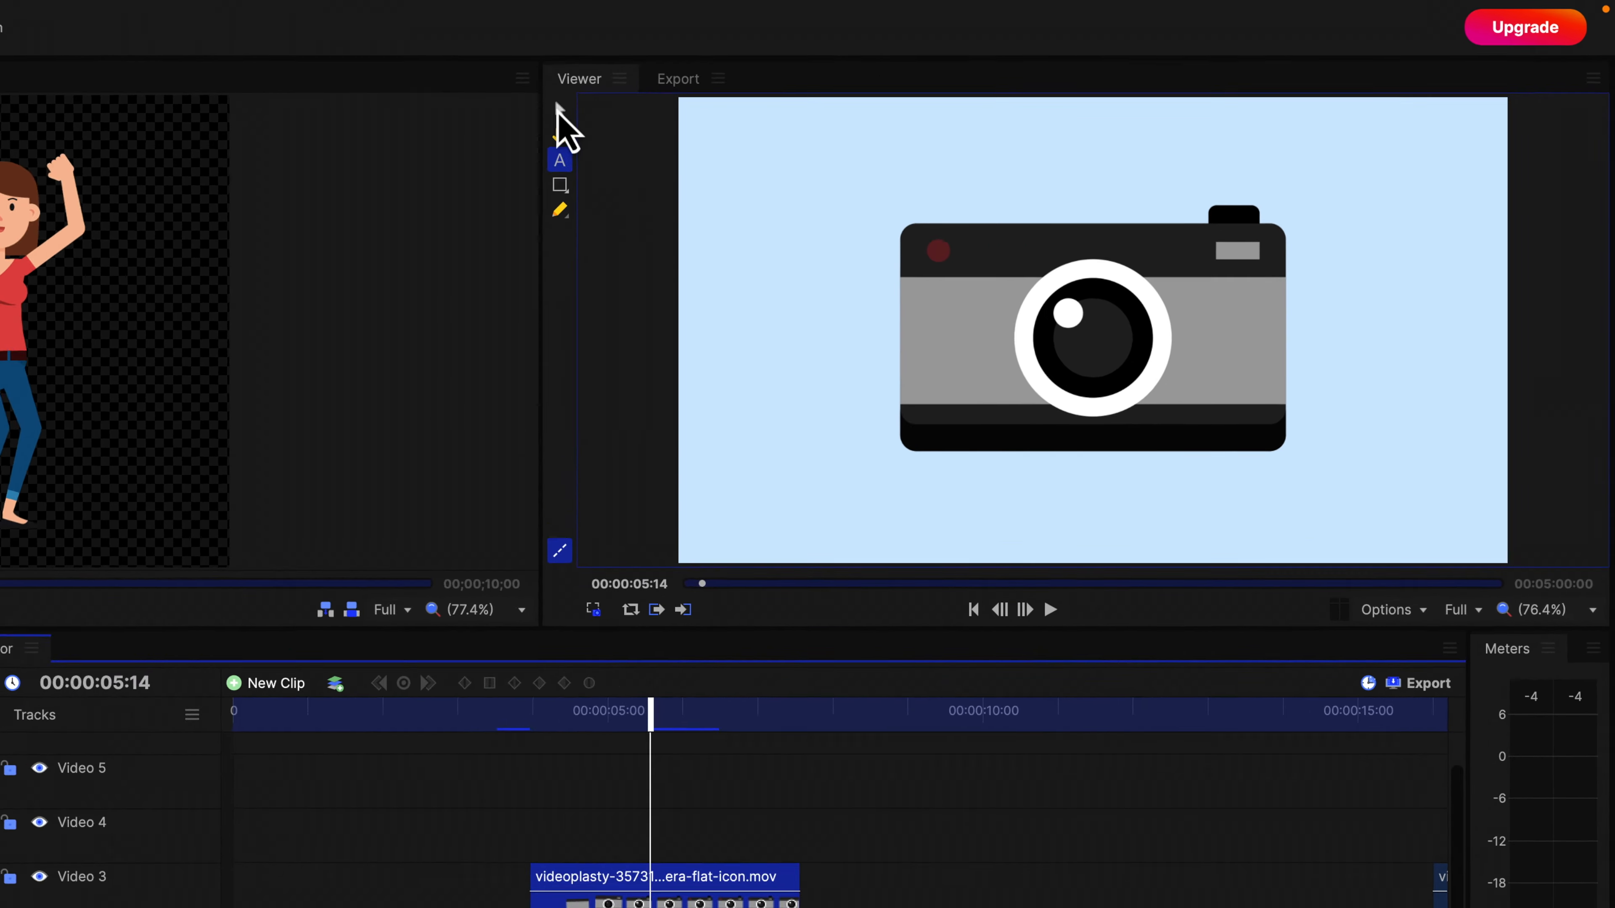
pyautogui.click(830, 83)
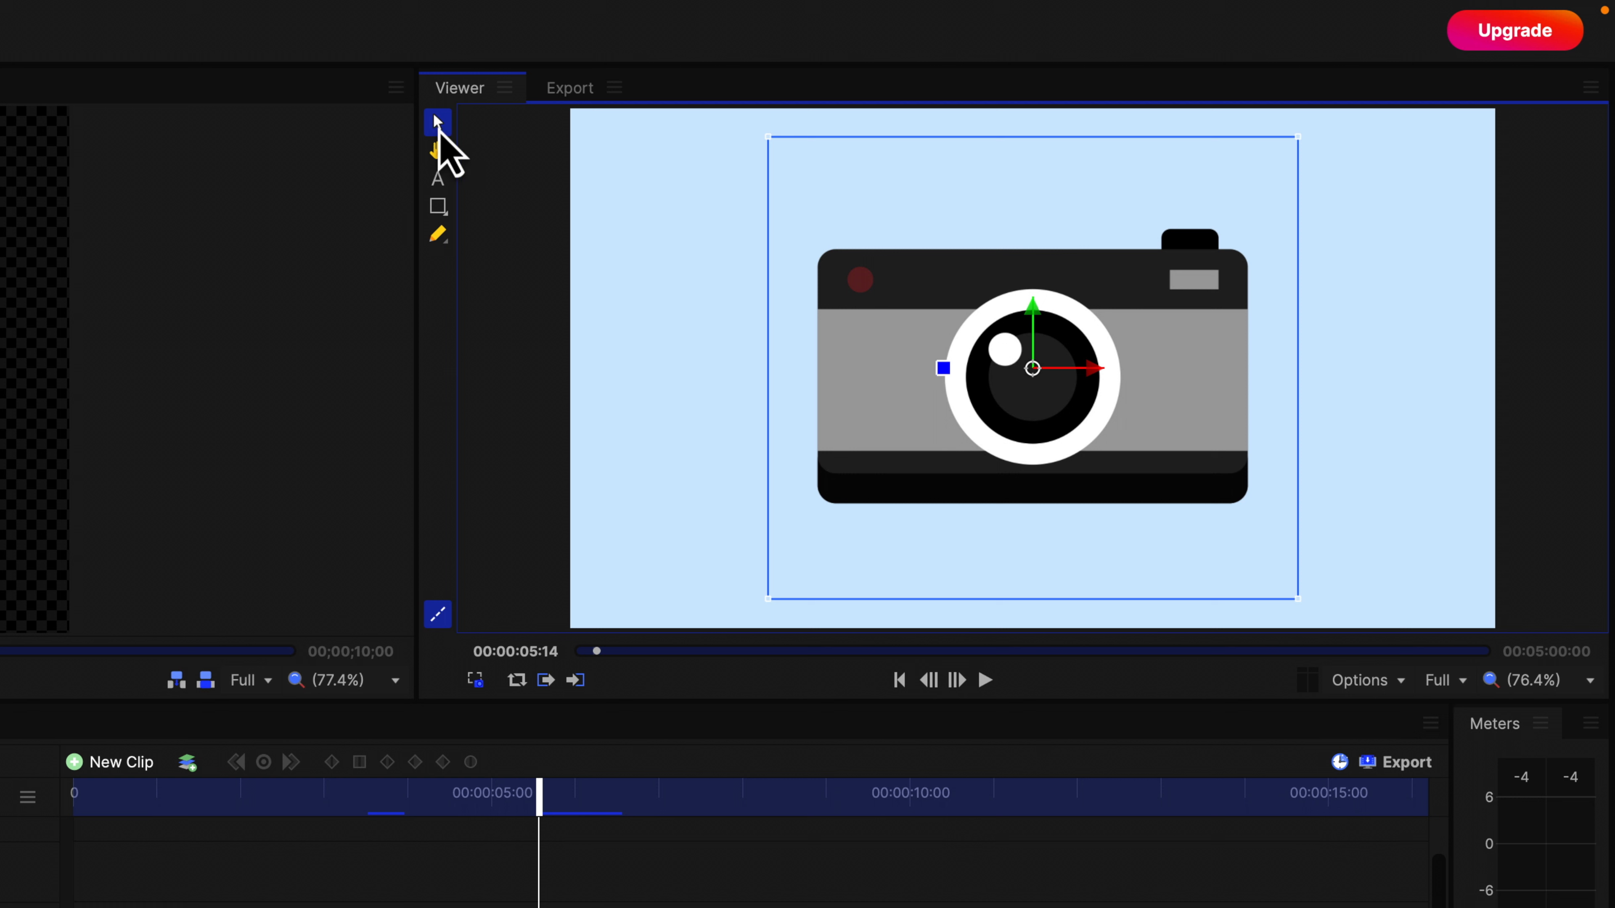
pyautogui.moveTo(1037, 331); pyautogui.dragTo(1035, 278)
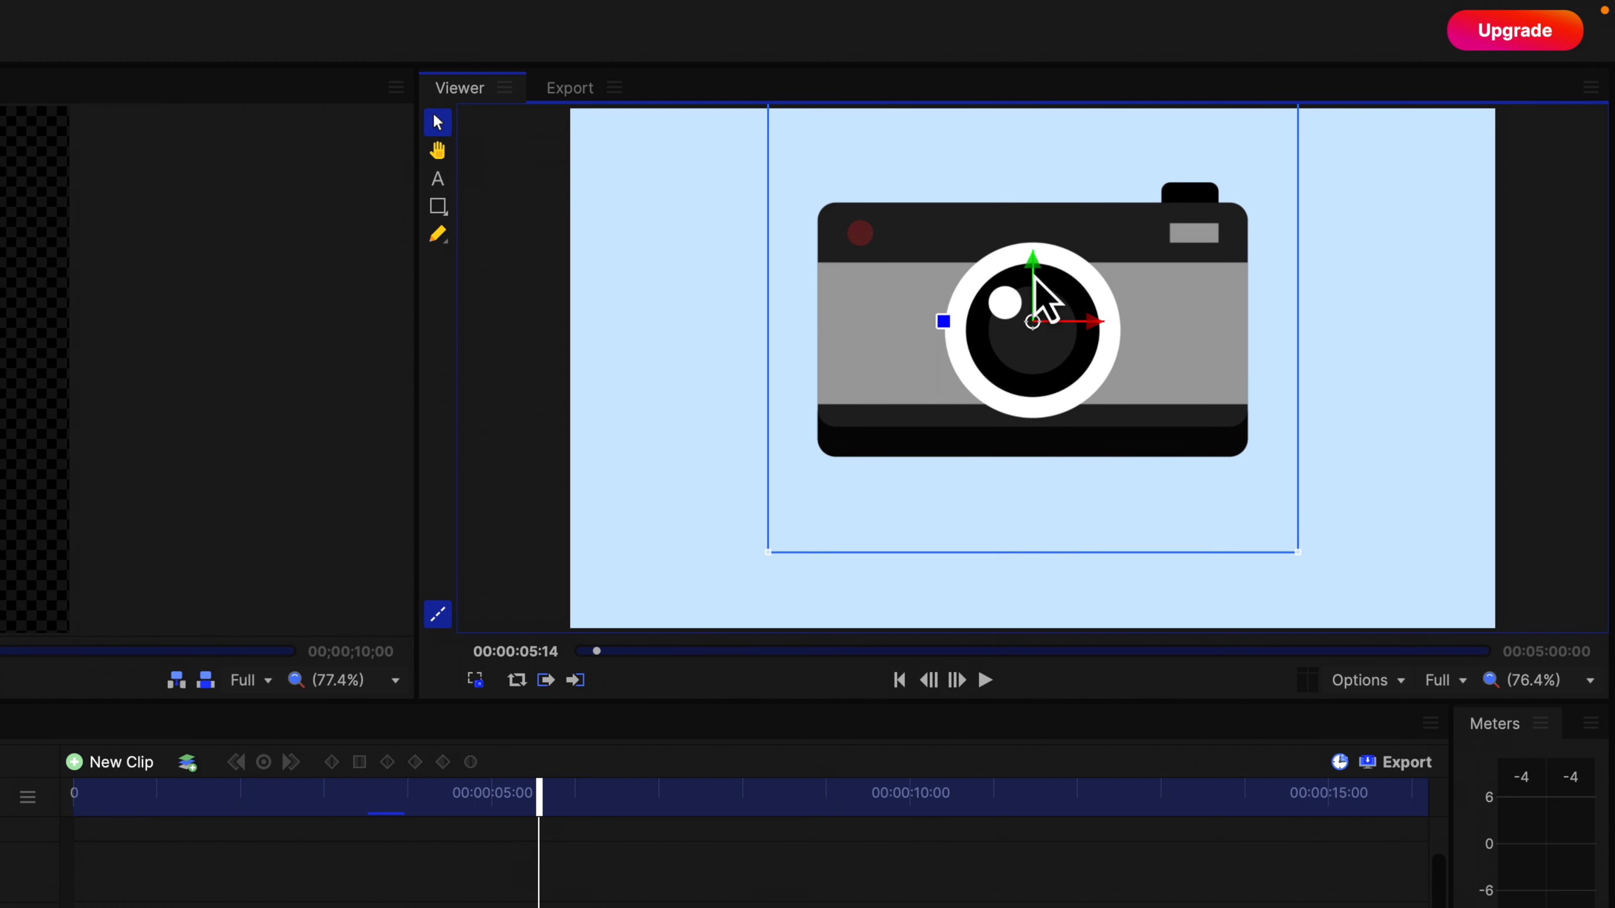
pyautogui.moveTo(768, 552); pyautogui.dragTo(879, 571)
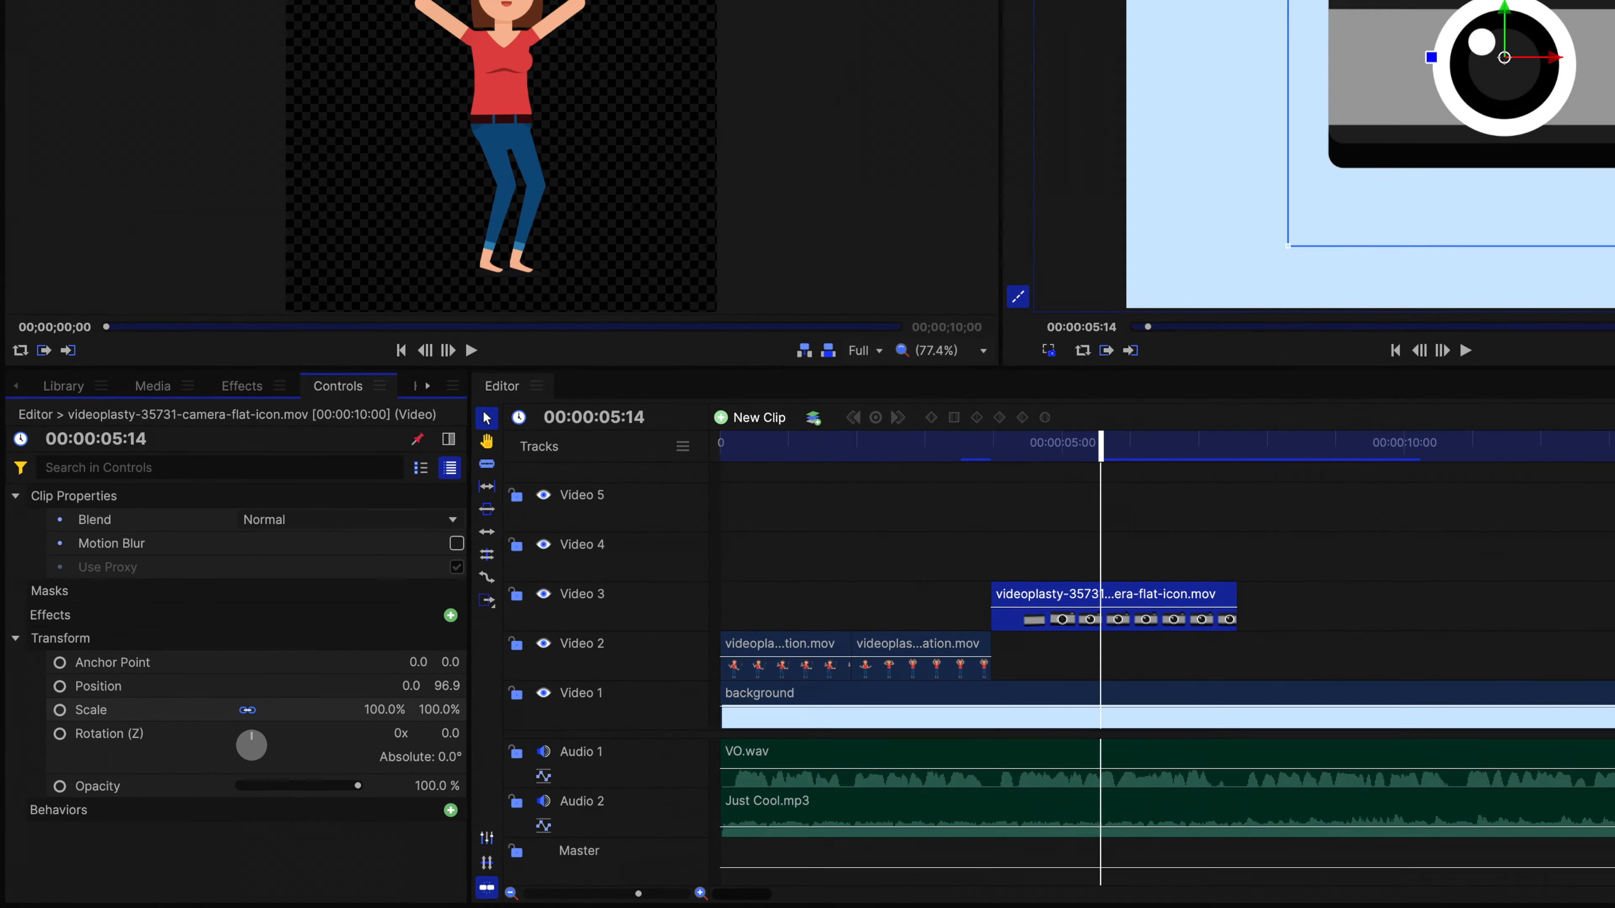
pyautogui.moveTo(451, 668); pyautogui.dragTo(405, 668)
pyautogui.moveTo(321, 747); pyautogui.dragTo(388, 727)
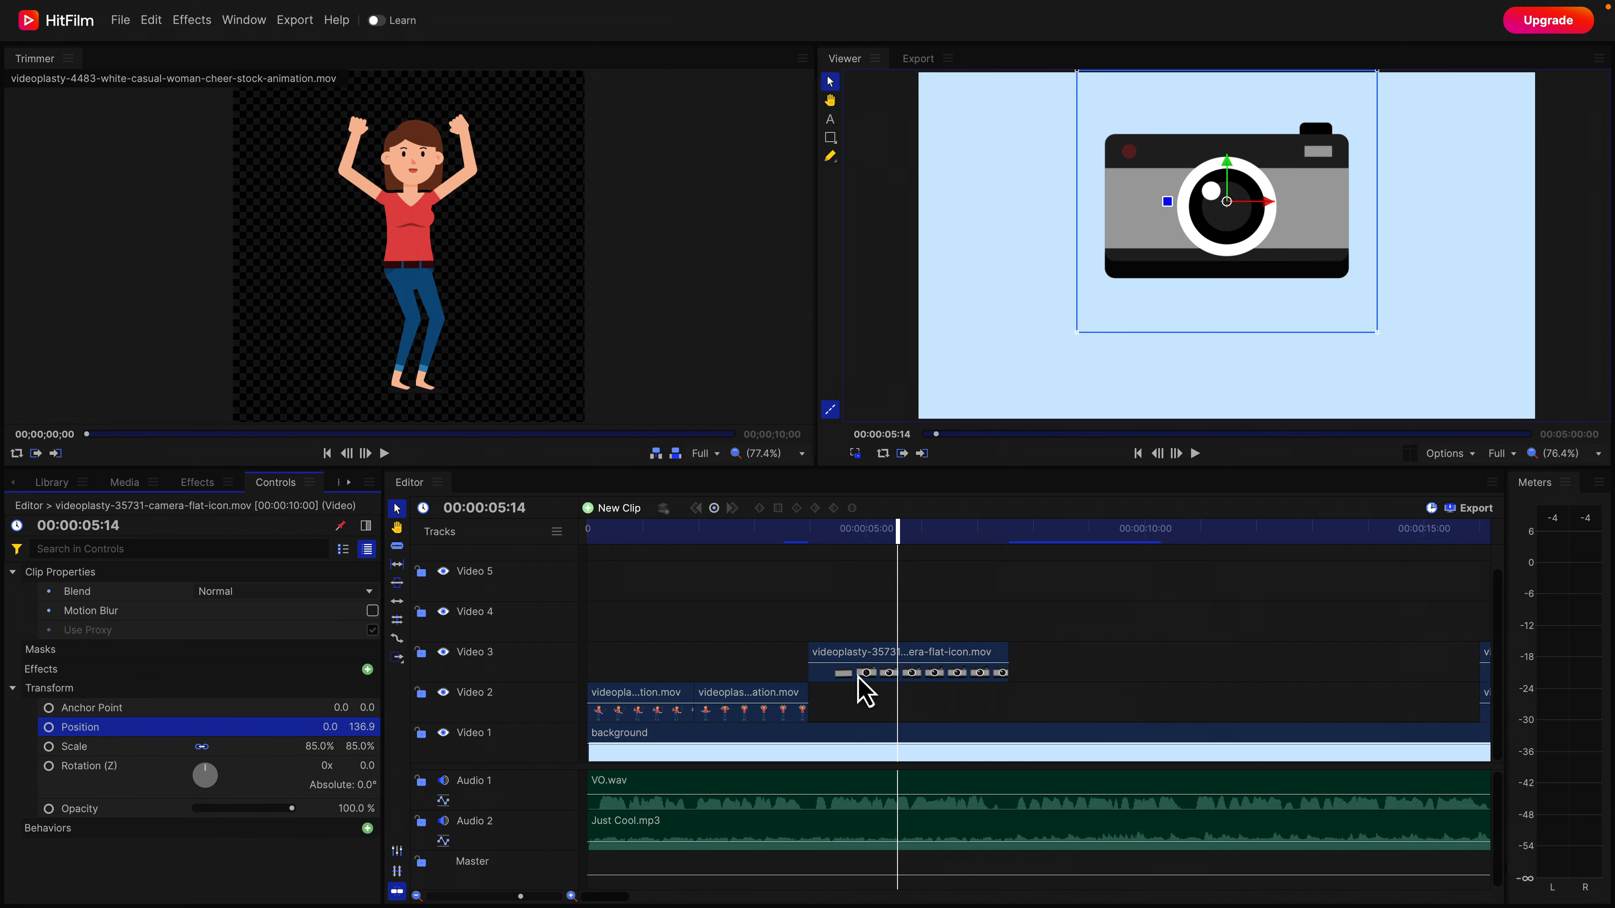
# Move the camera clip down to Video 2 and add a text clip of matching length above it on Video 3.
pyautogui.moveTo(860, 676); pyautogui.dragTo(865, 711)
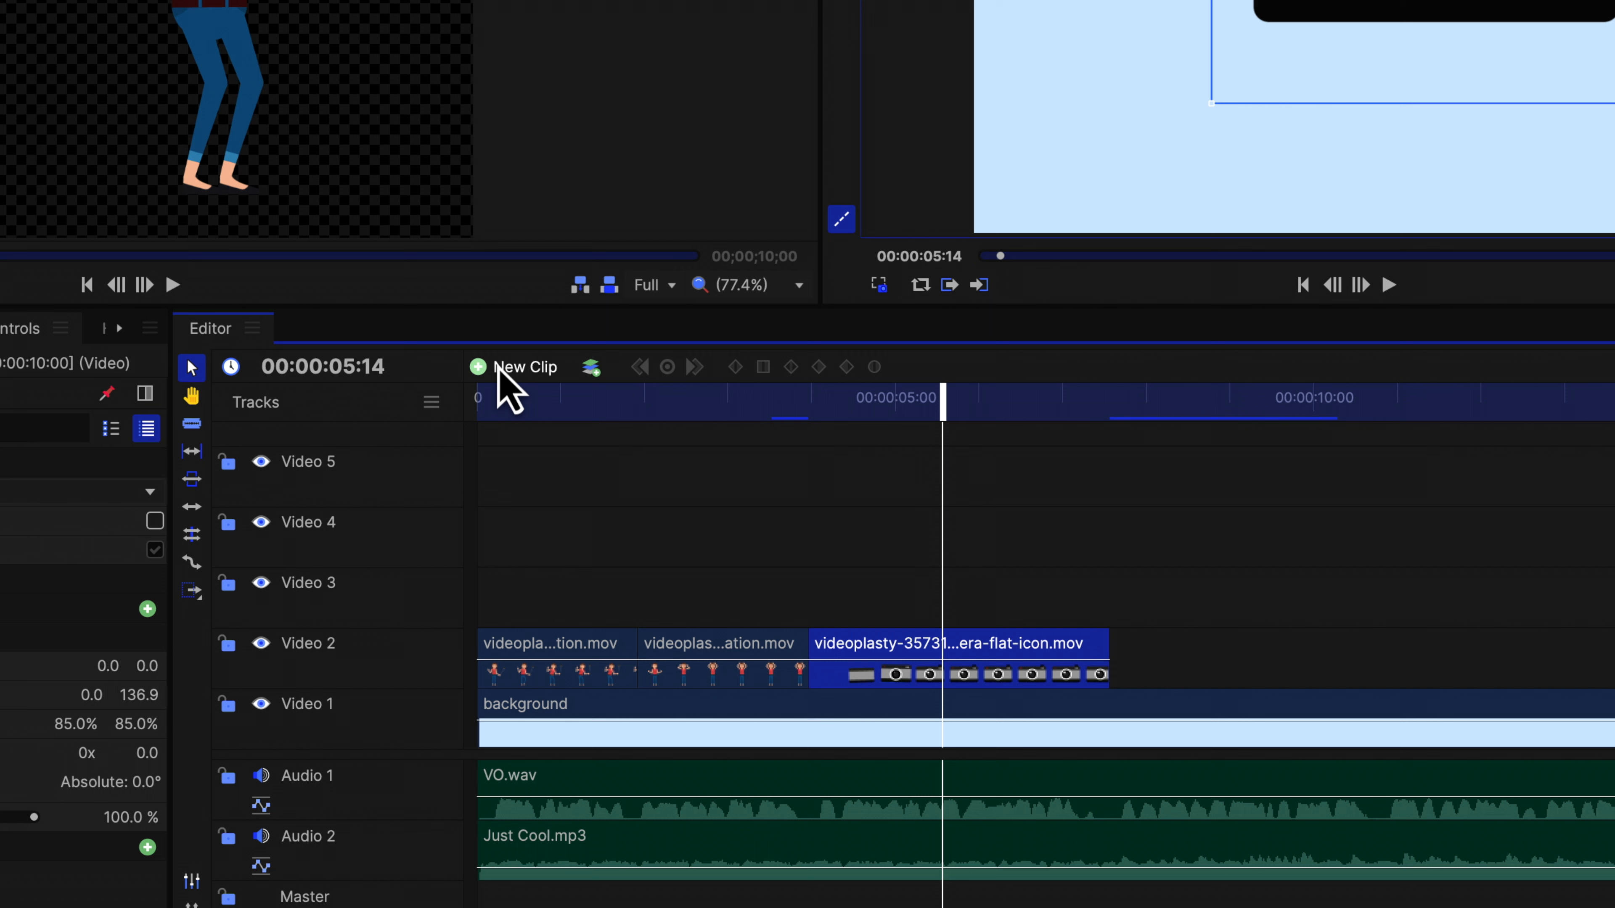
pyautogui.click(526, 375)
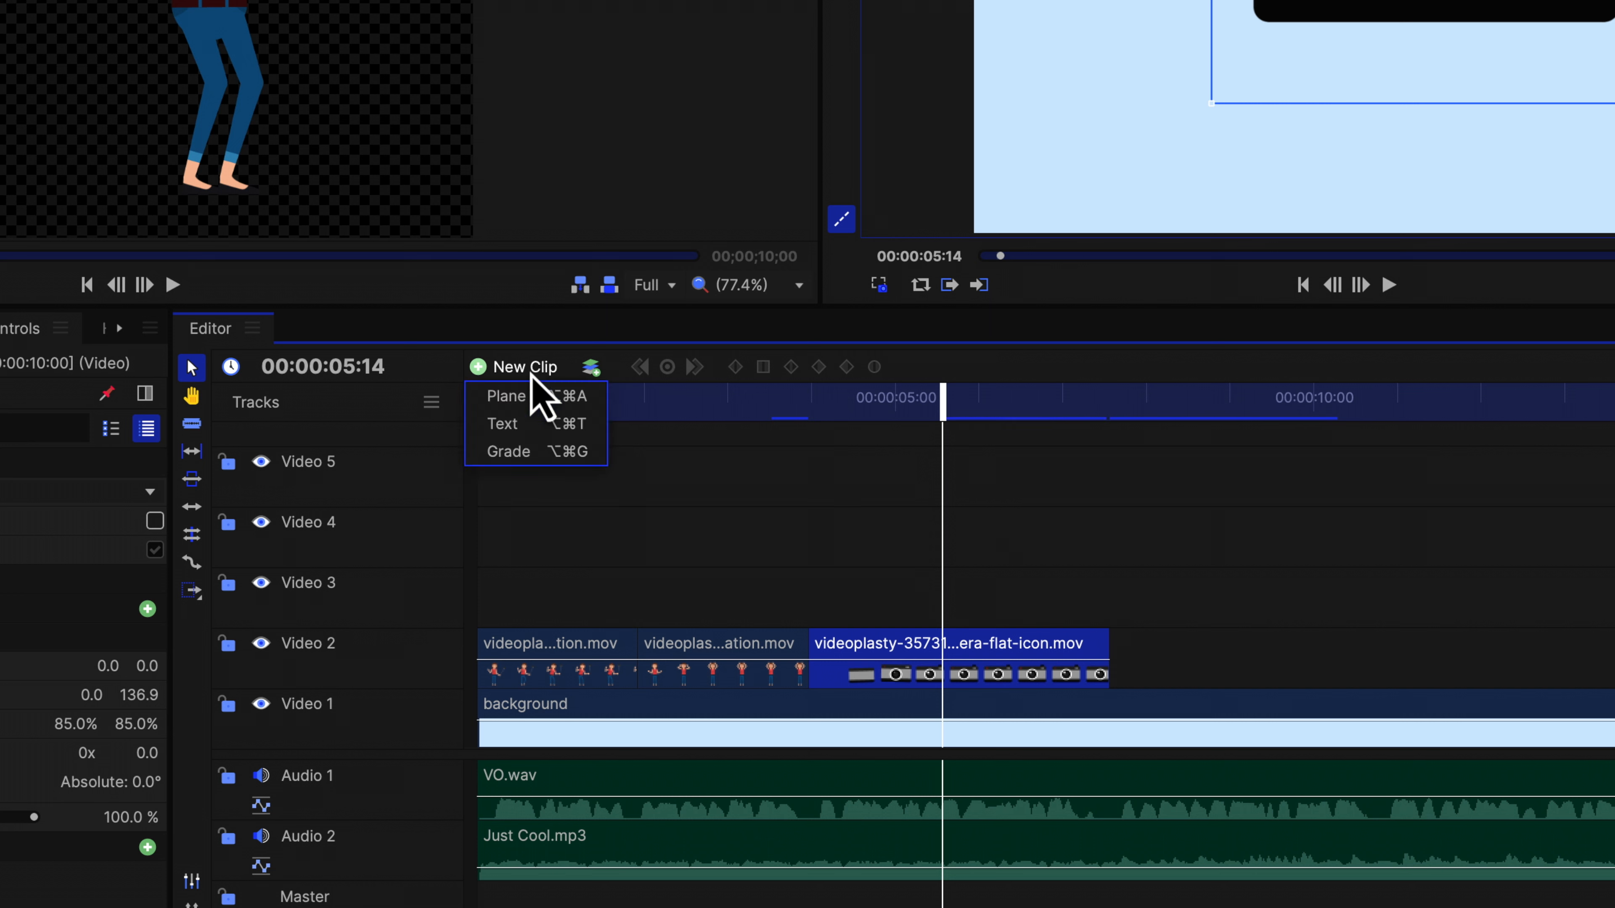
pyautogui.click(522, 428)
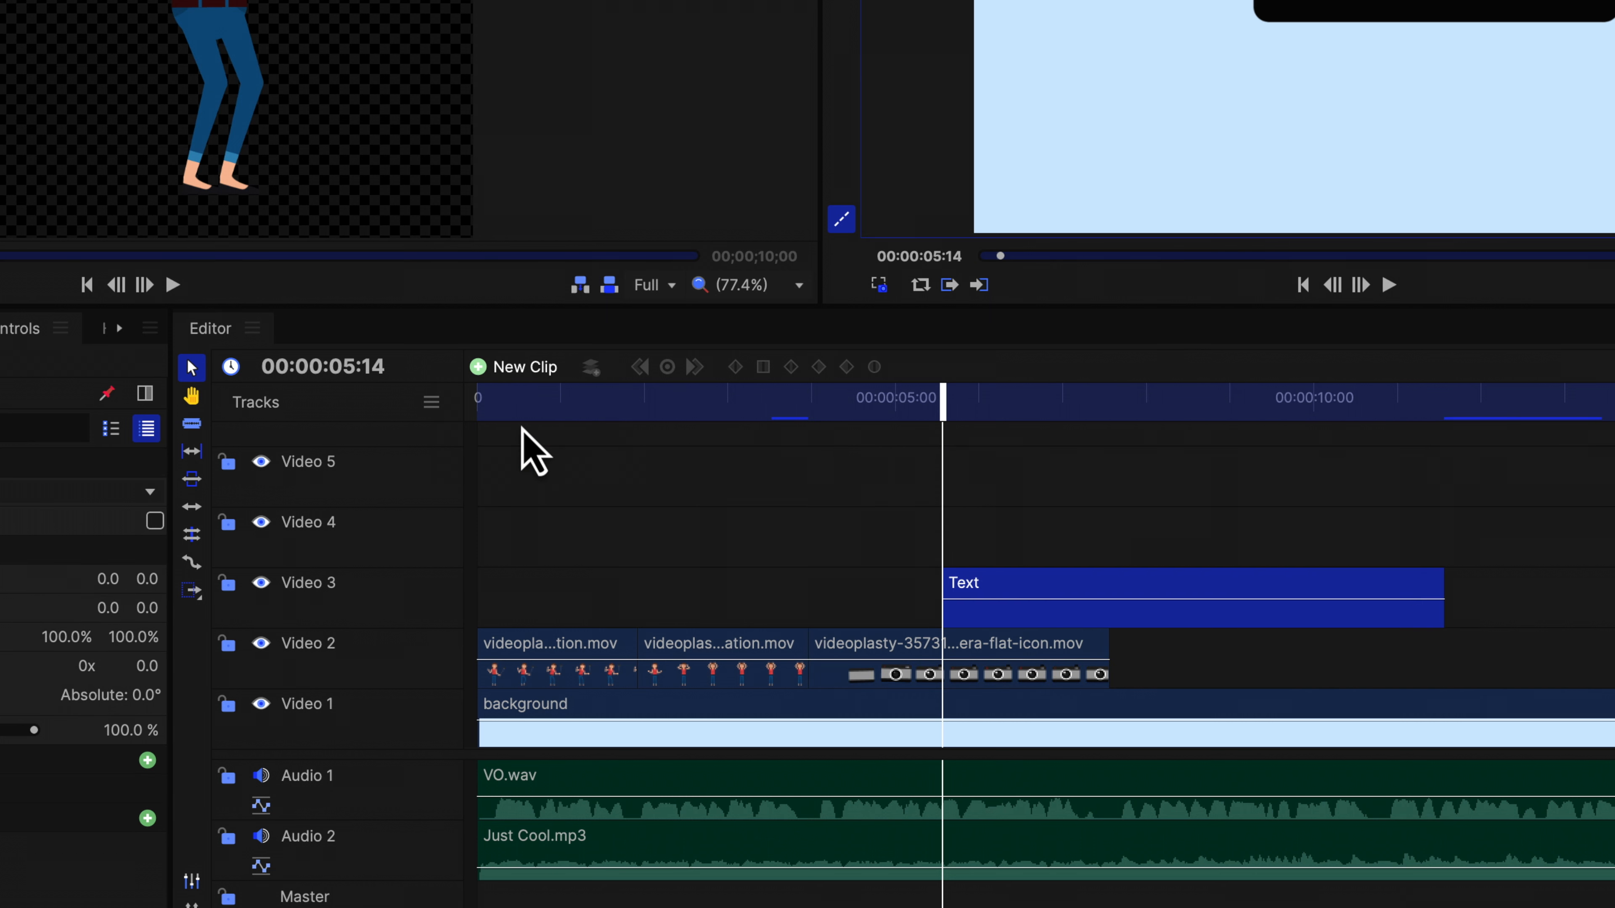
pyautogui.moveTo(1026, 596); pyautogui.dragTo(905, 586)
pyautogui.moveTo(1311, 584); pyautogui.dragTo(1128, 582)
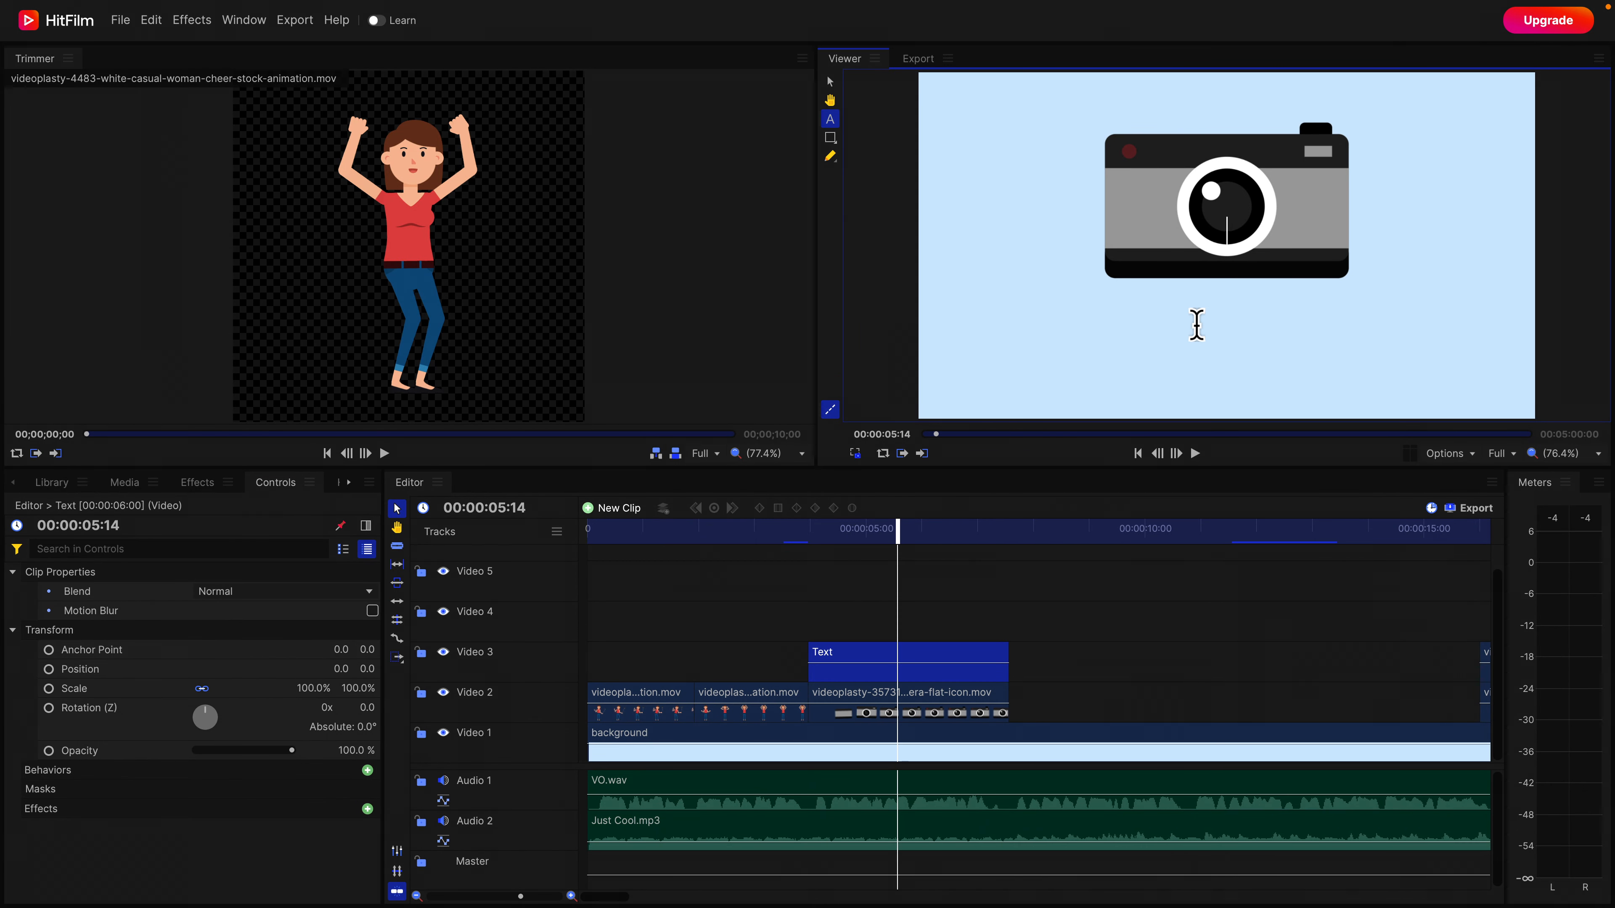
# Enter the text Photoshoot123.com and lower it beneath the camera icon.
pyautogui.write('otosho')
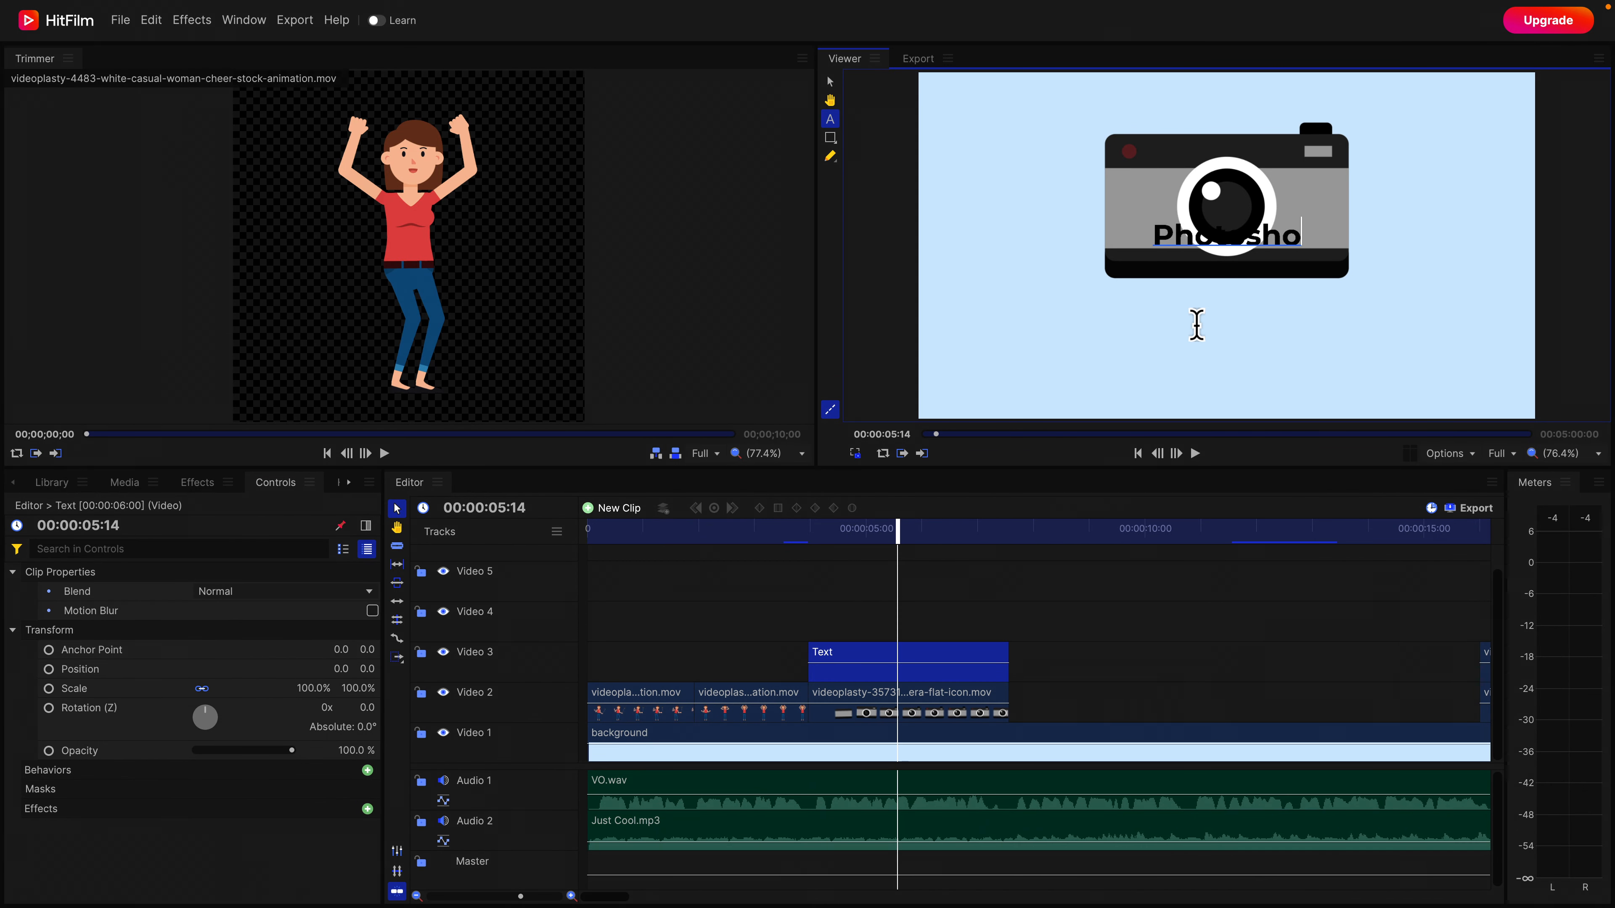
pyautogui.write('ot123.com')
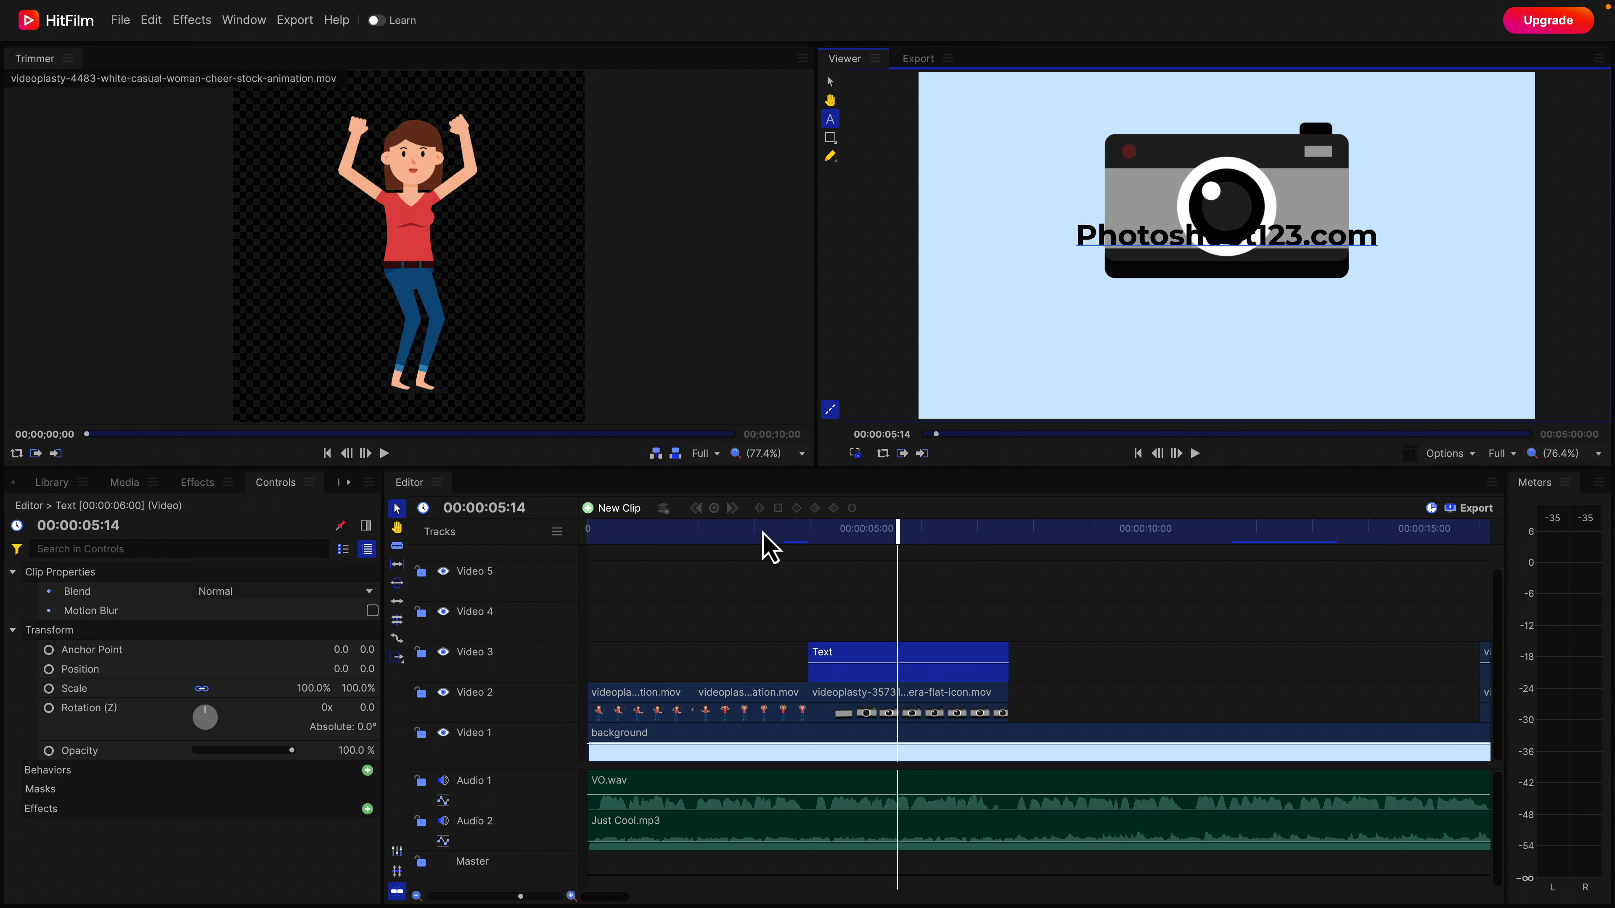
pyautogui.click(850, 668)
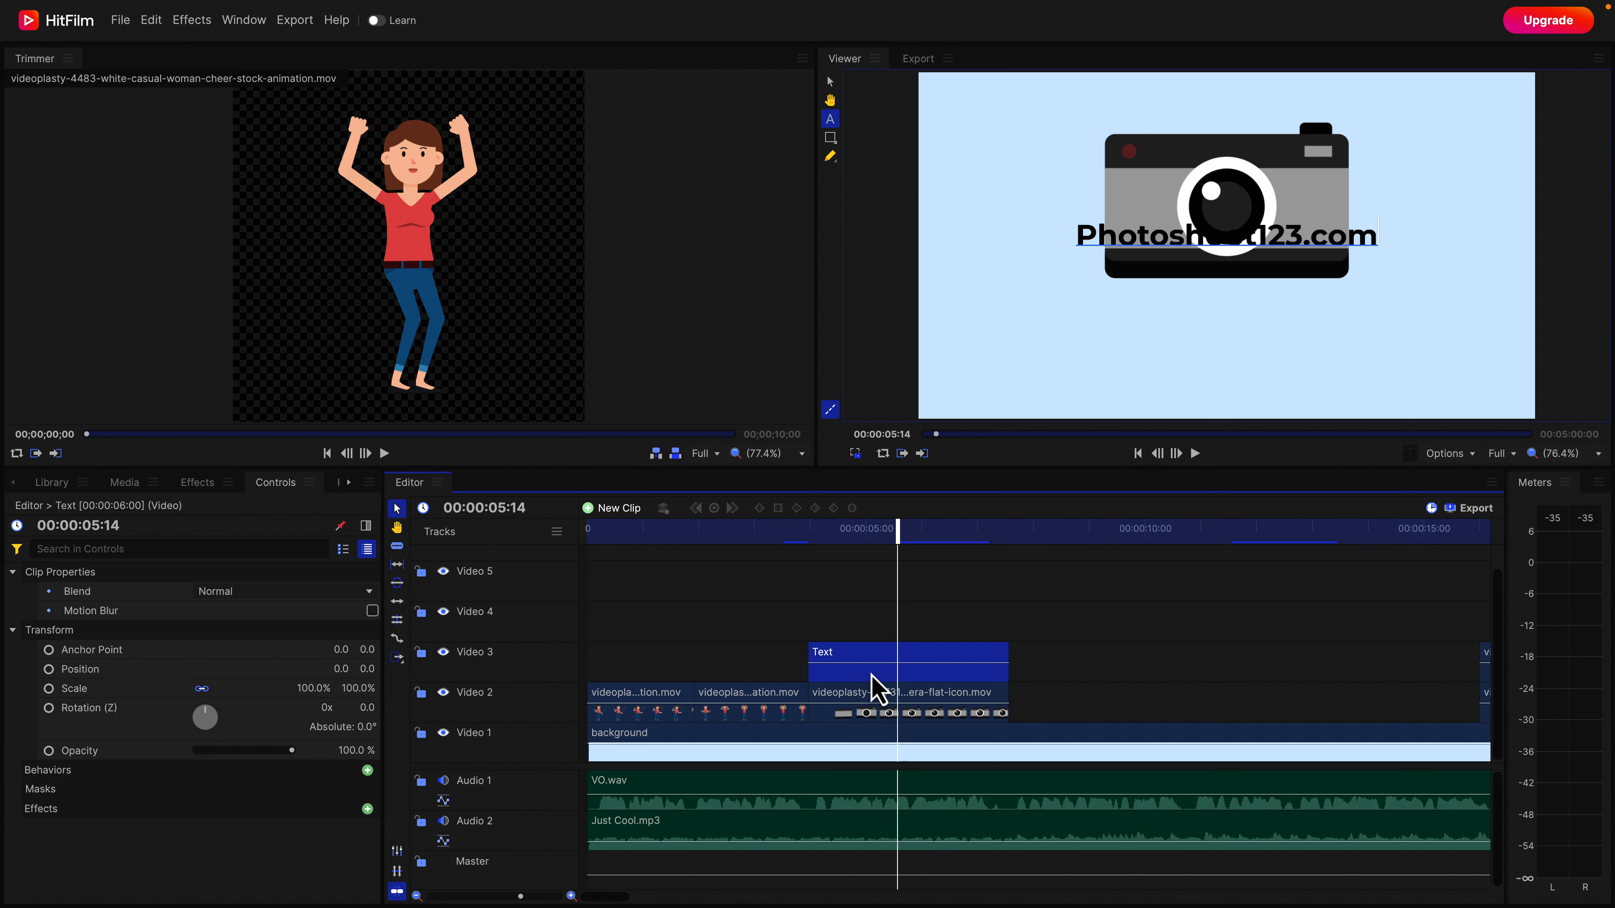
pyautogui.click(275, 496)
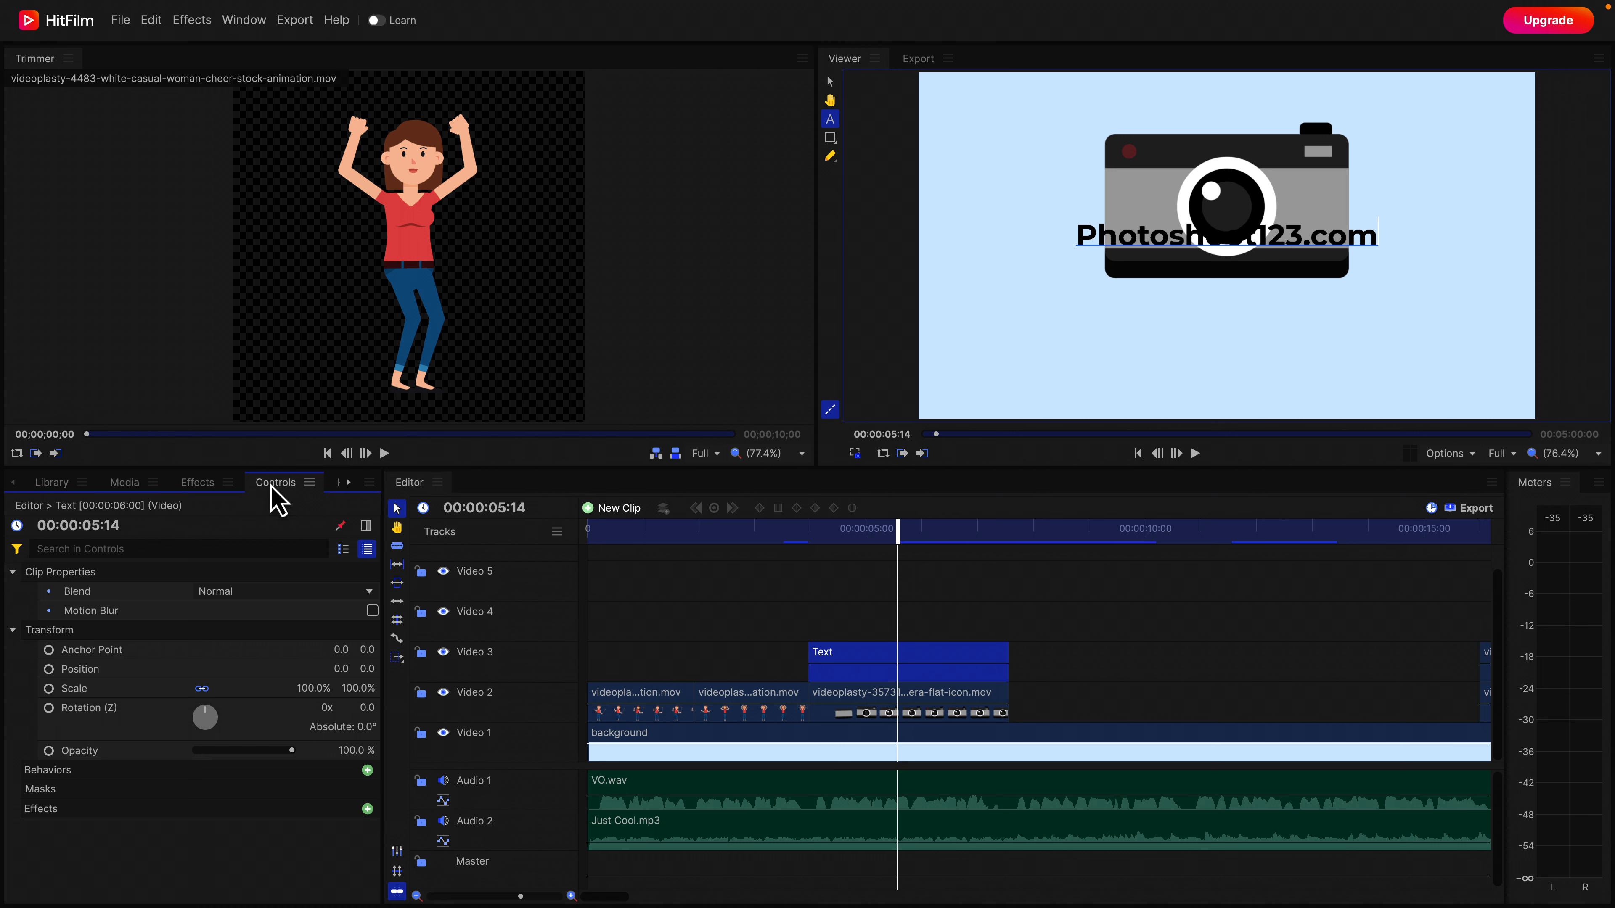
pyautogui.moveTo(362, 673); pyautogui.dragTo(250, 673)
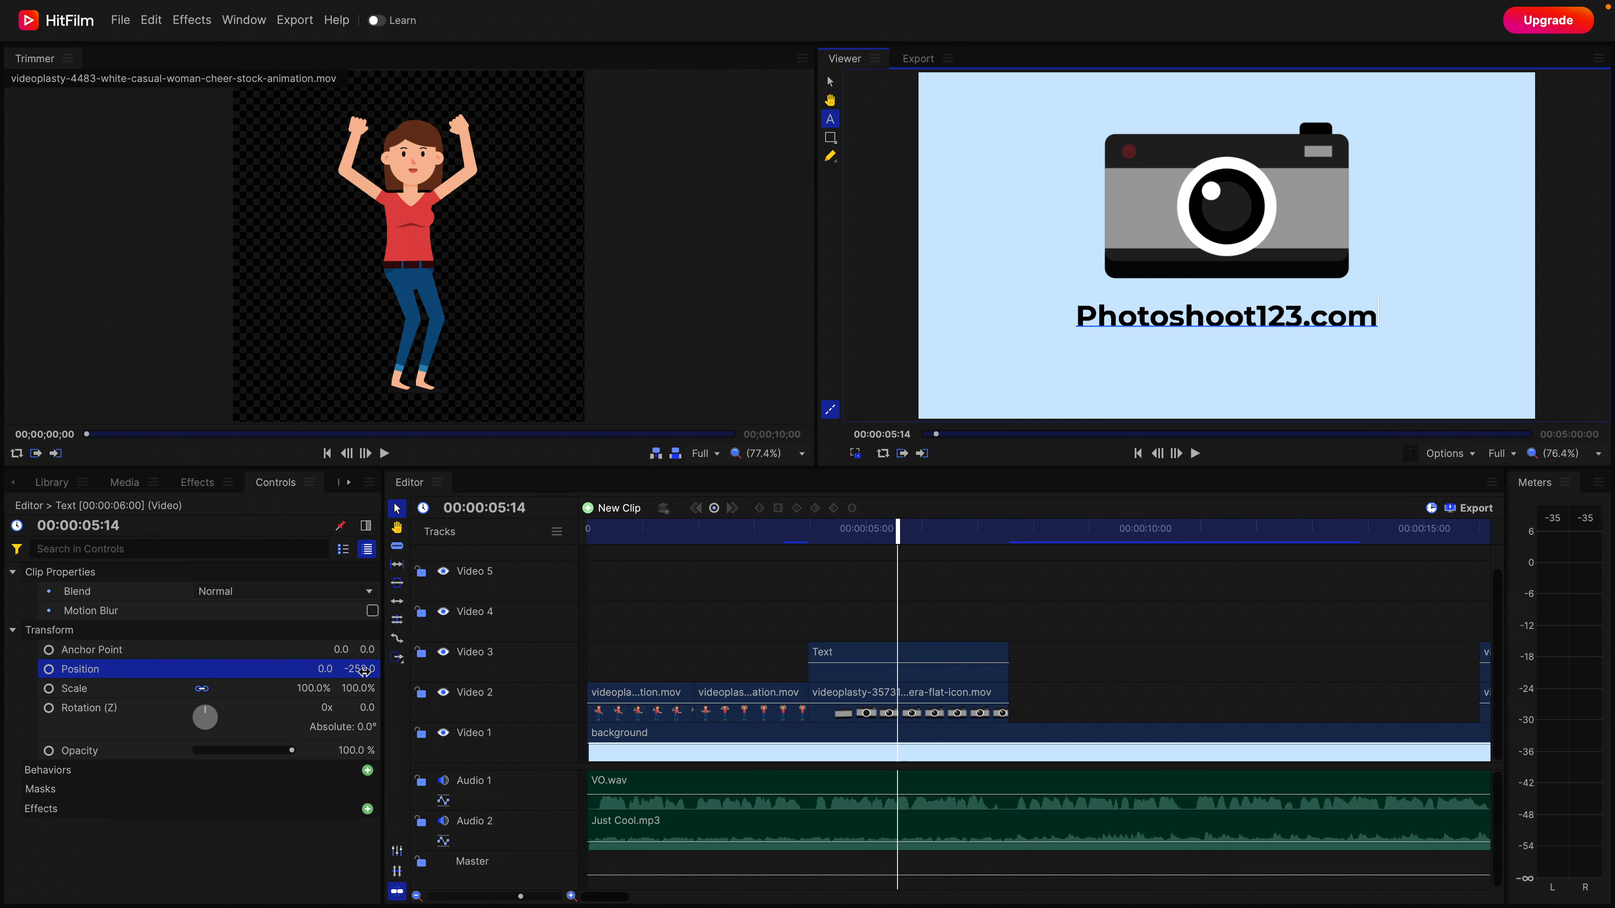
# Open the text's character settings and try the Mishafi font.
pyautogui.click(349, 485)
pyautogui.click(349, 485)
pyautogui.click(301, 485)
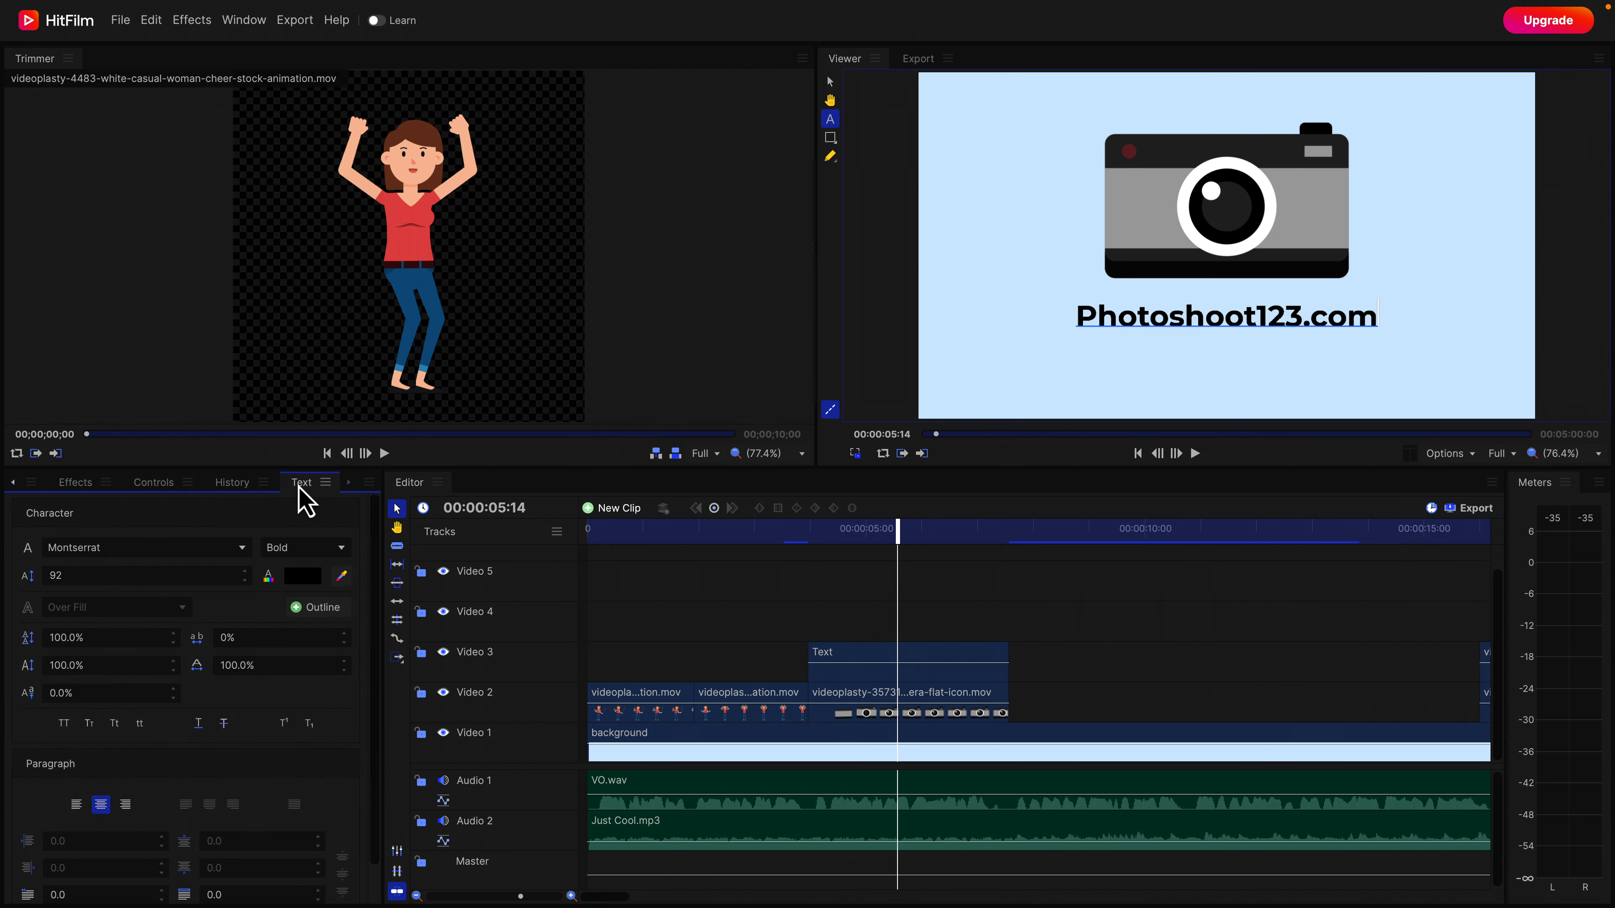
pyautogui.click(119, 550)
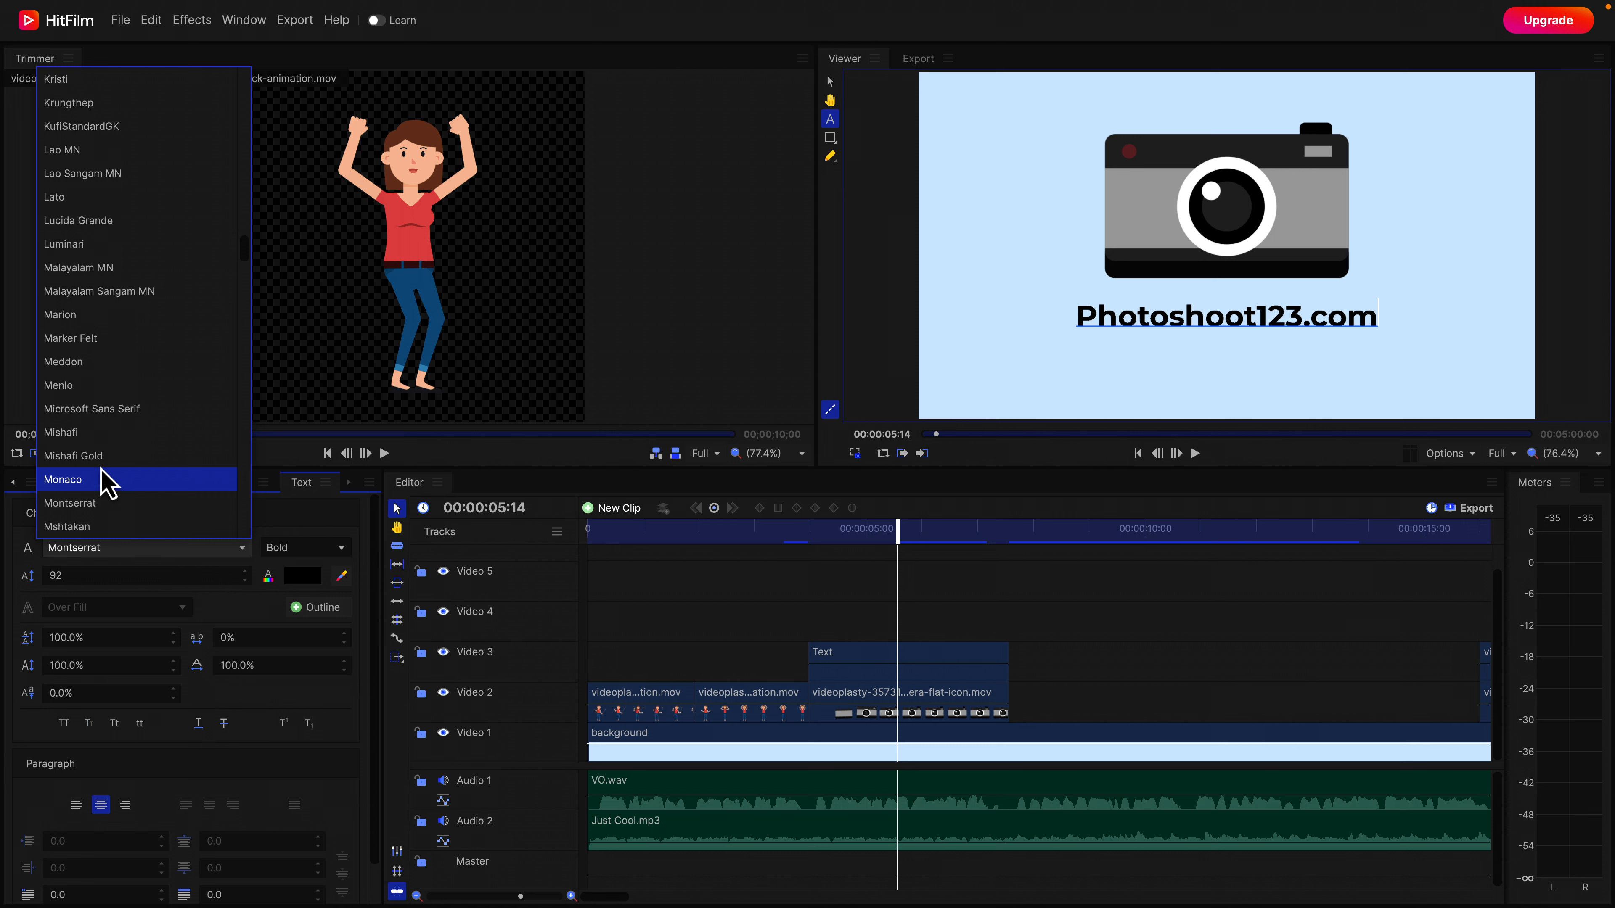
pyautogui.press('Escape')
pyautogui.click(135, 554)
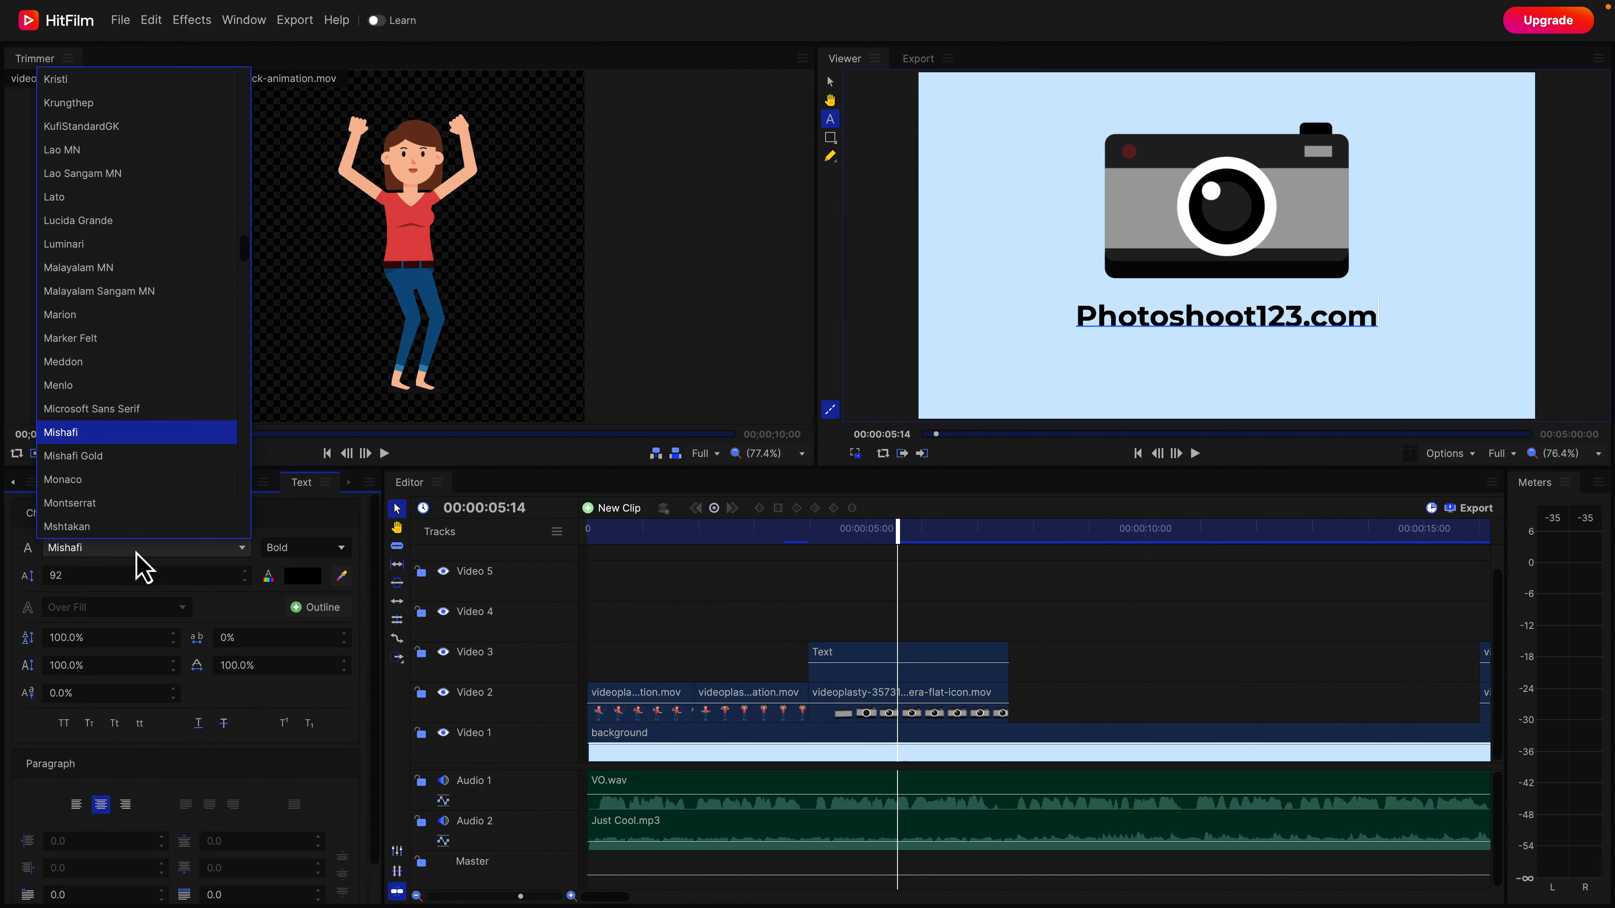
pyautogui.press('Escape')
# Select the whole Photoshoot123.com text, try the Marker Felt font on it and return it to Montserrat.
pyautogui.click(909, 675)
pyautogui.doubleClick(1178, 317)
pyautogui.click(1178, 316)
pyautogui.press('super+a')
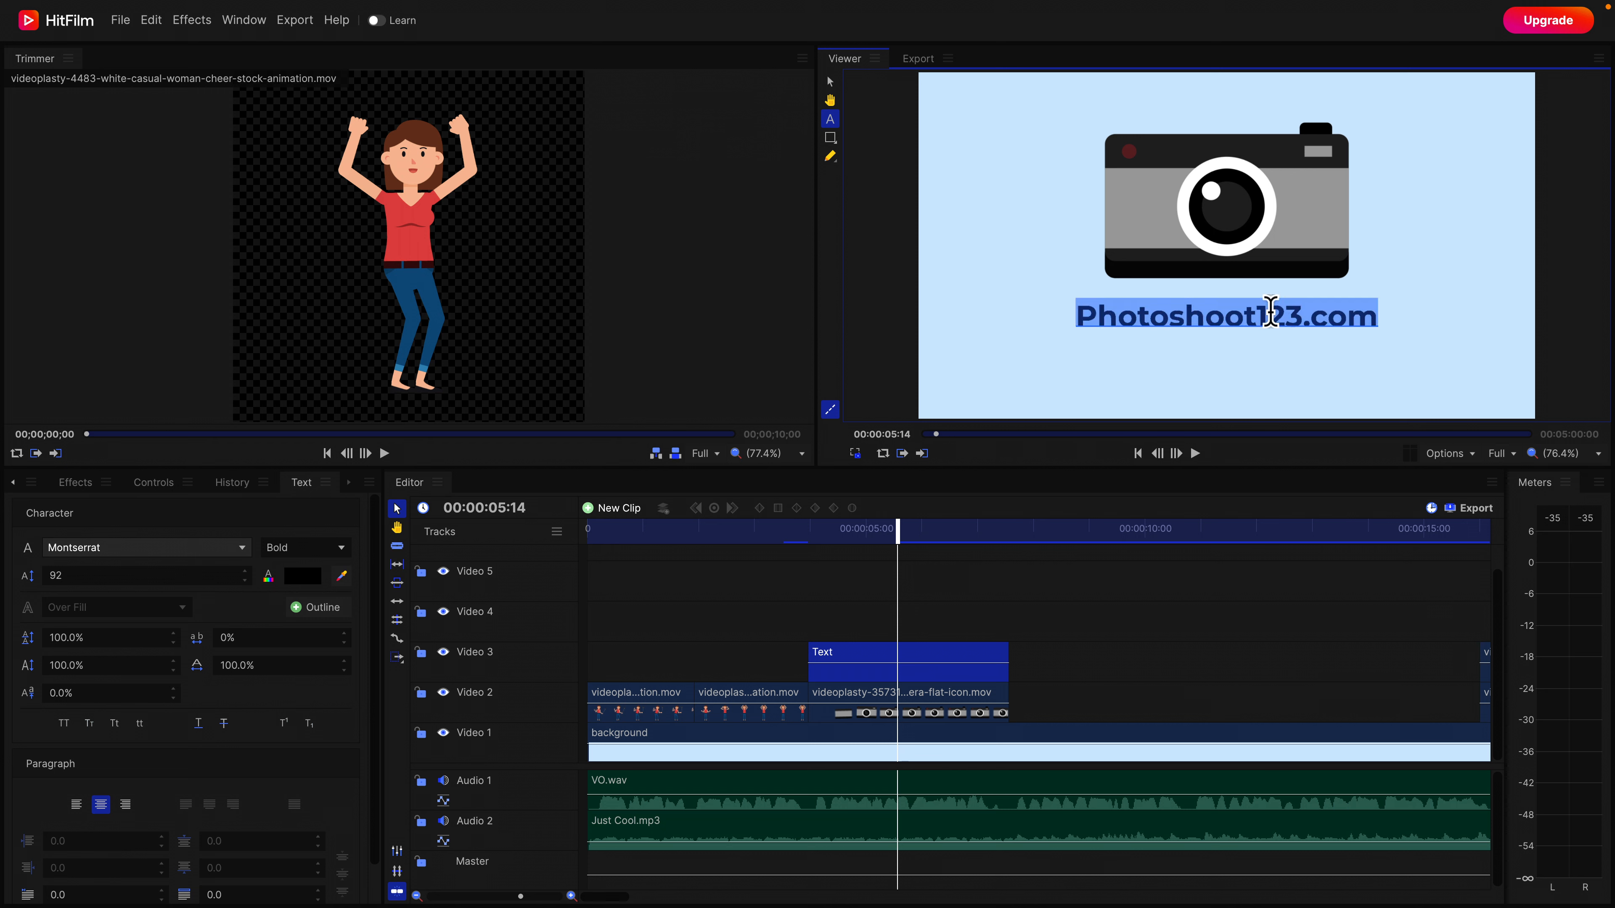
pyautogui.click(228, 550)
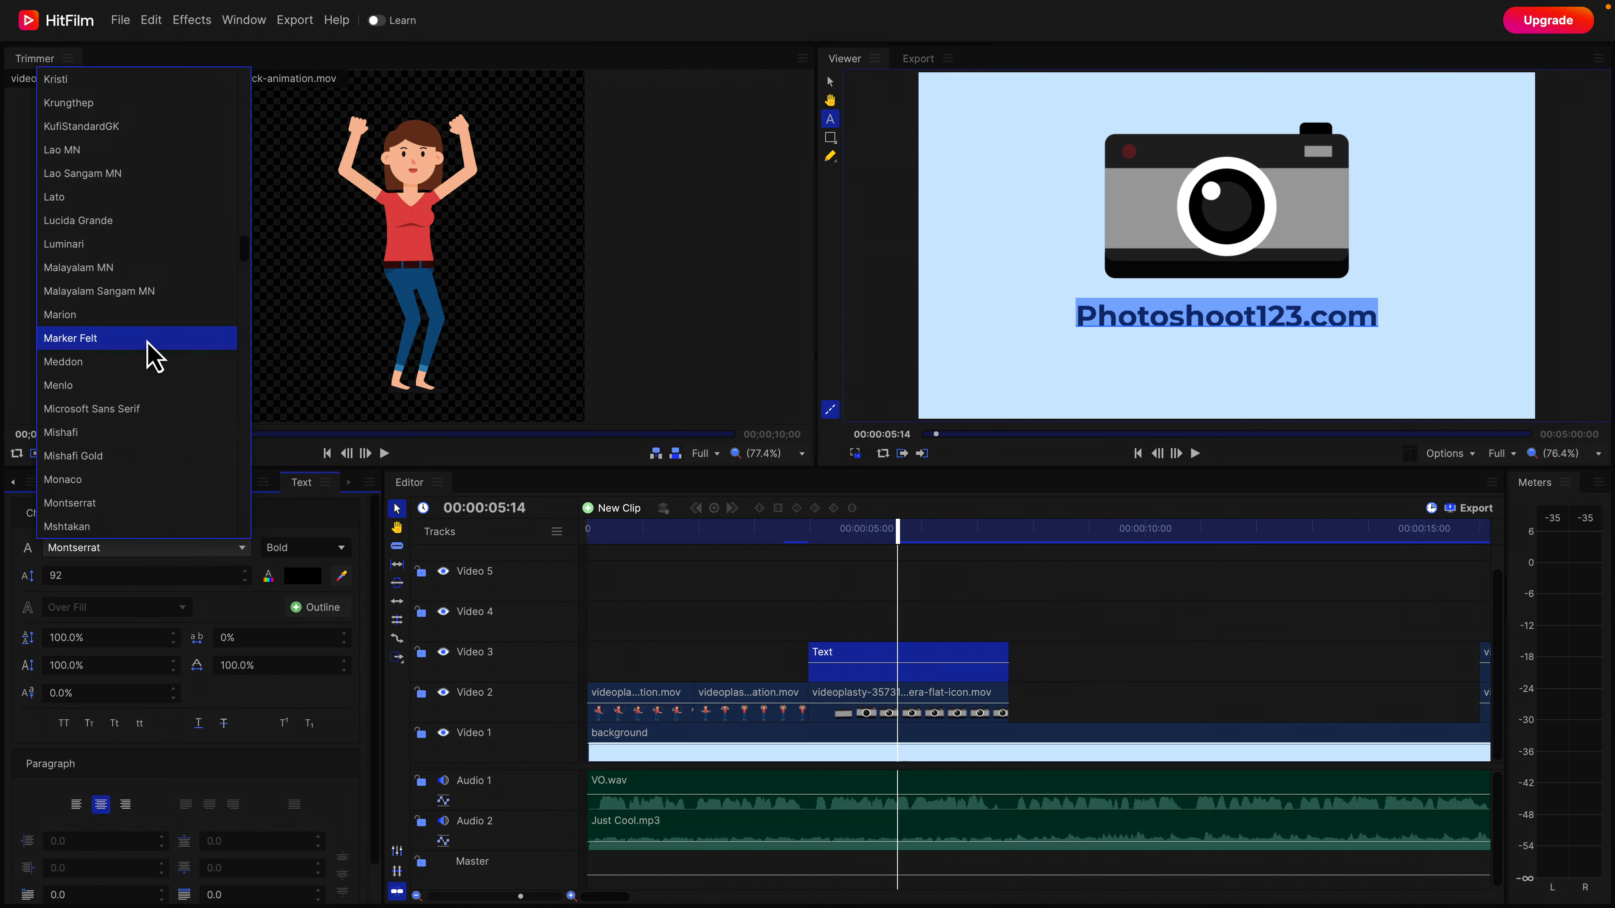
pyautogui.click(155, 353)
pyautogui.click(153, 551)
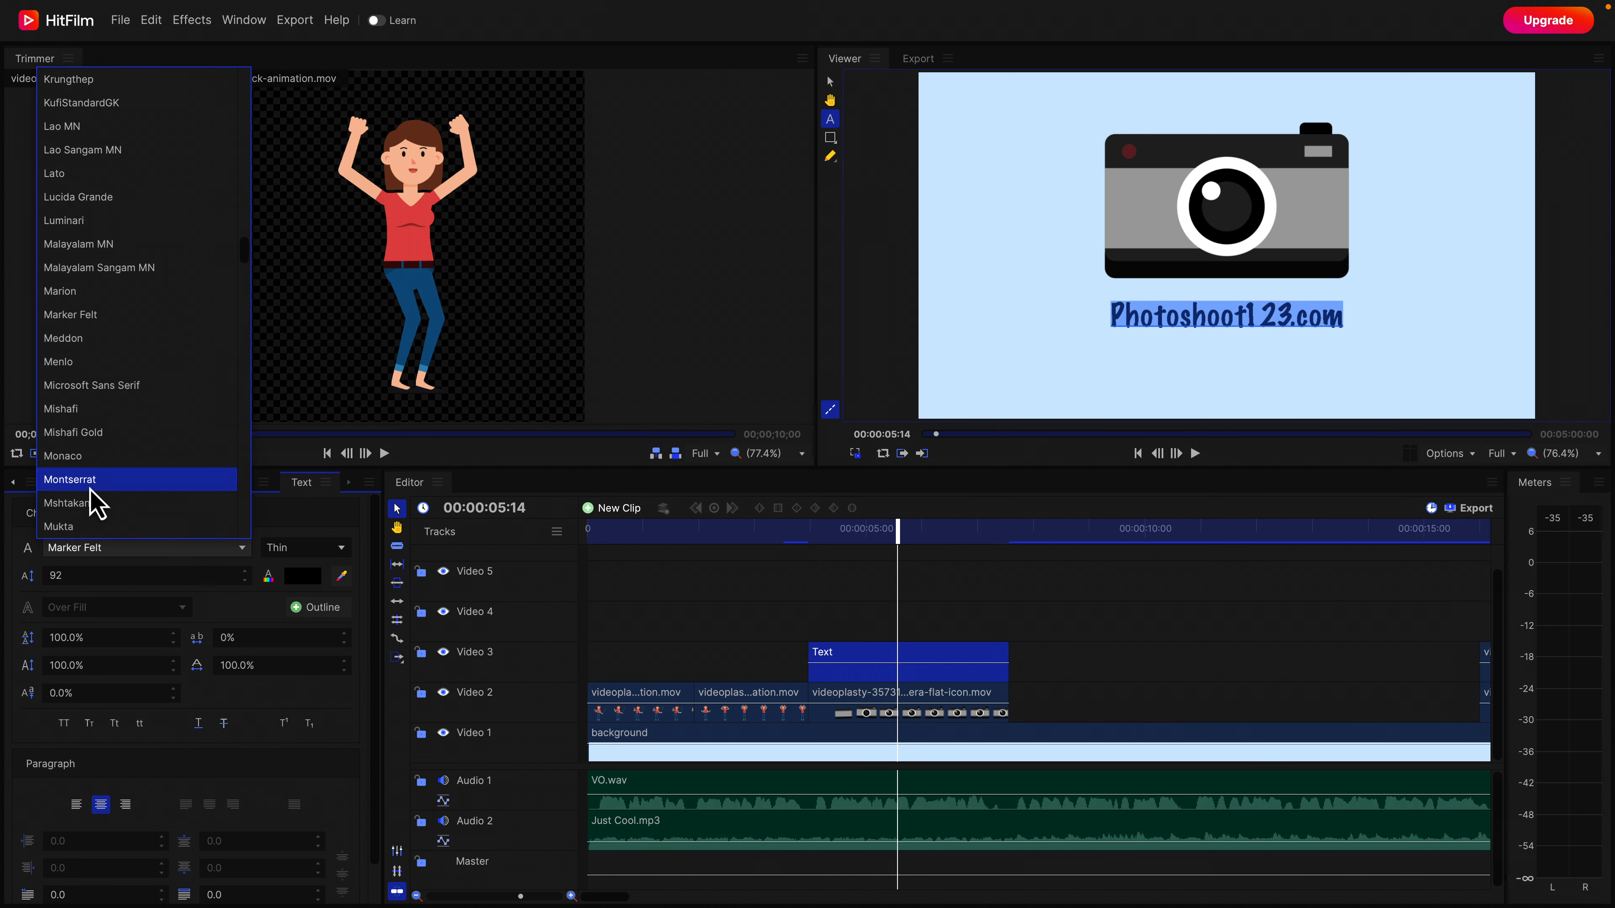
pyautogui.click(90, 489)
# Set the font style of the Photoshoot123.com text to Bold and view its colour options without changing them.
pyautogui.click(131, 575)
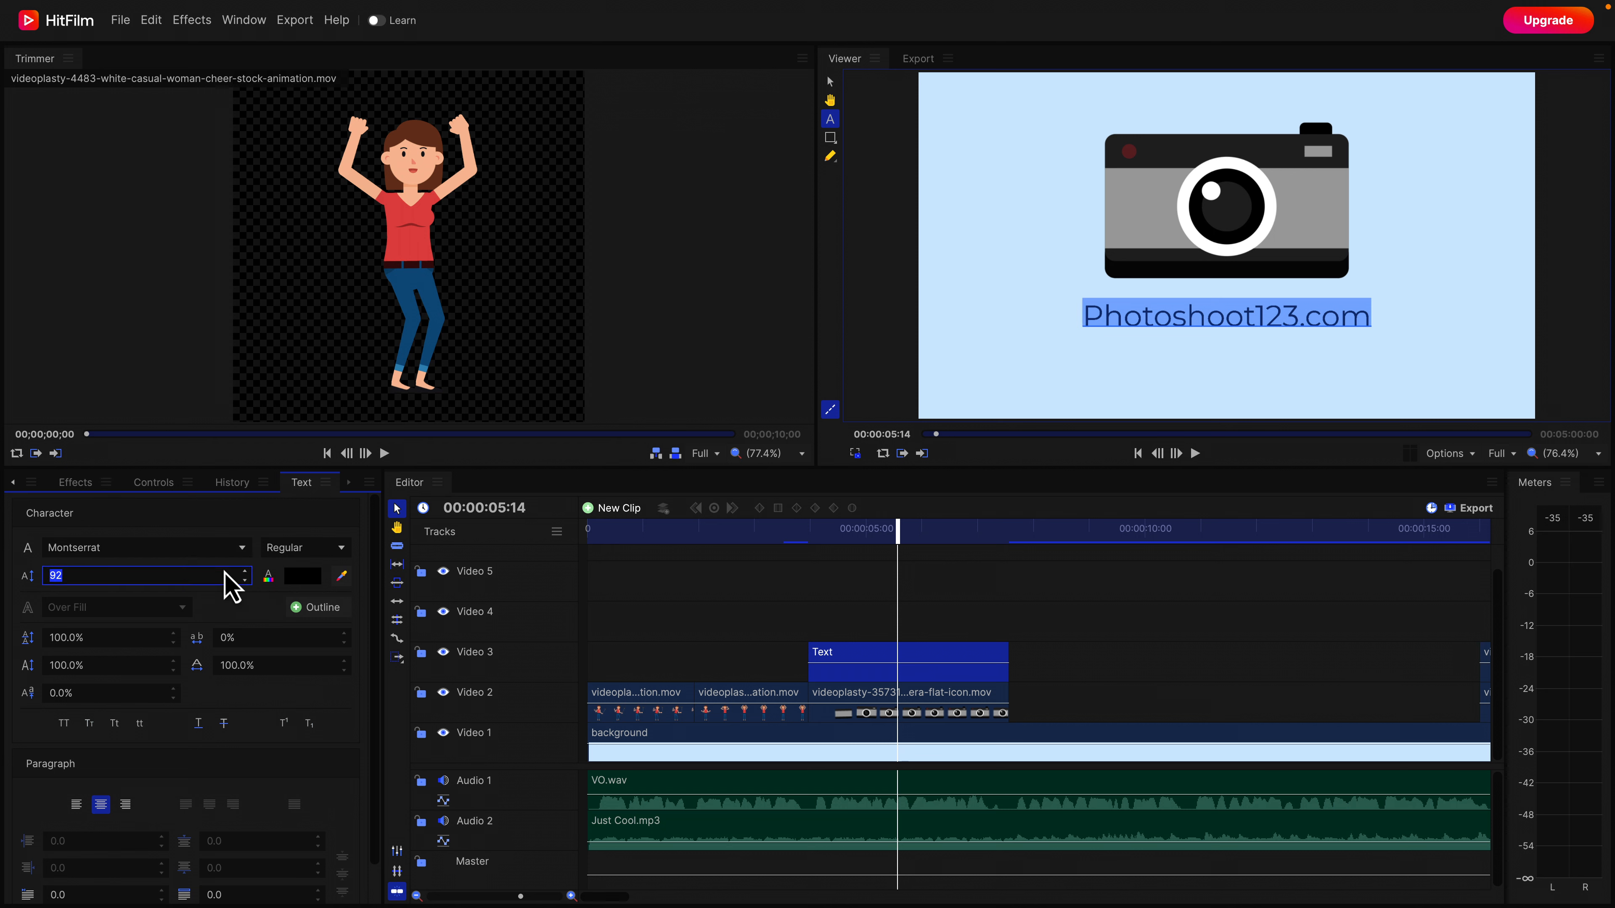
pyautogui.click(293, 551)
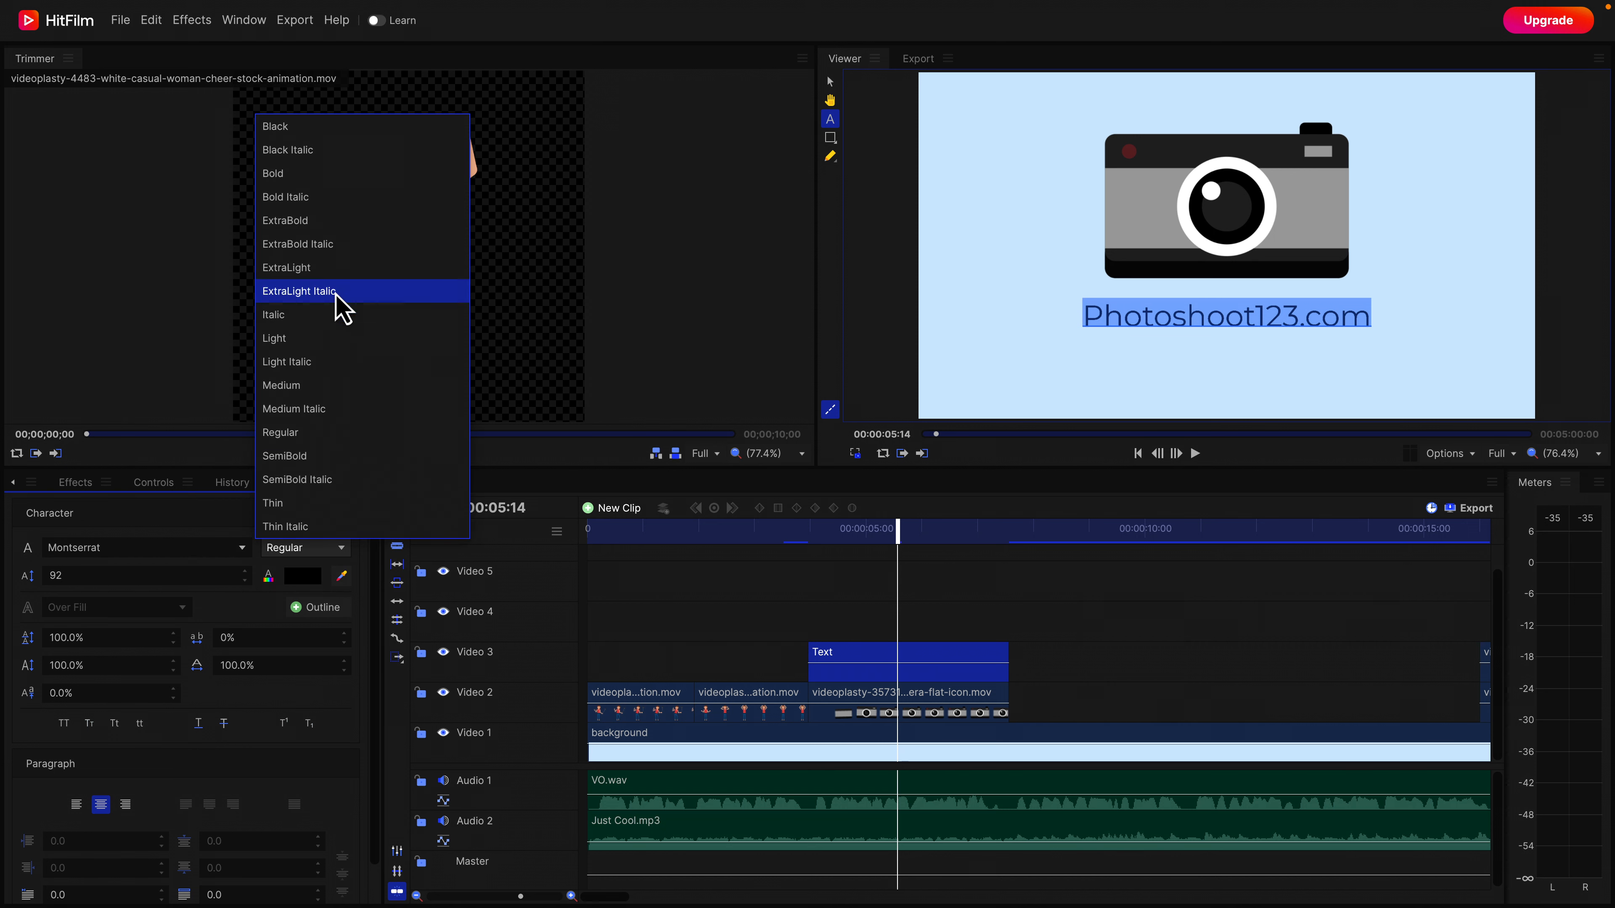
pyautogui.click(322, 176)
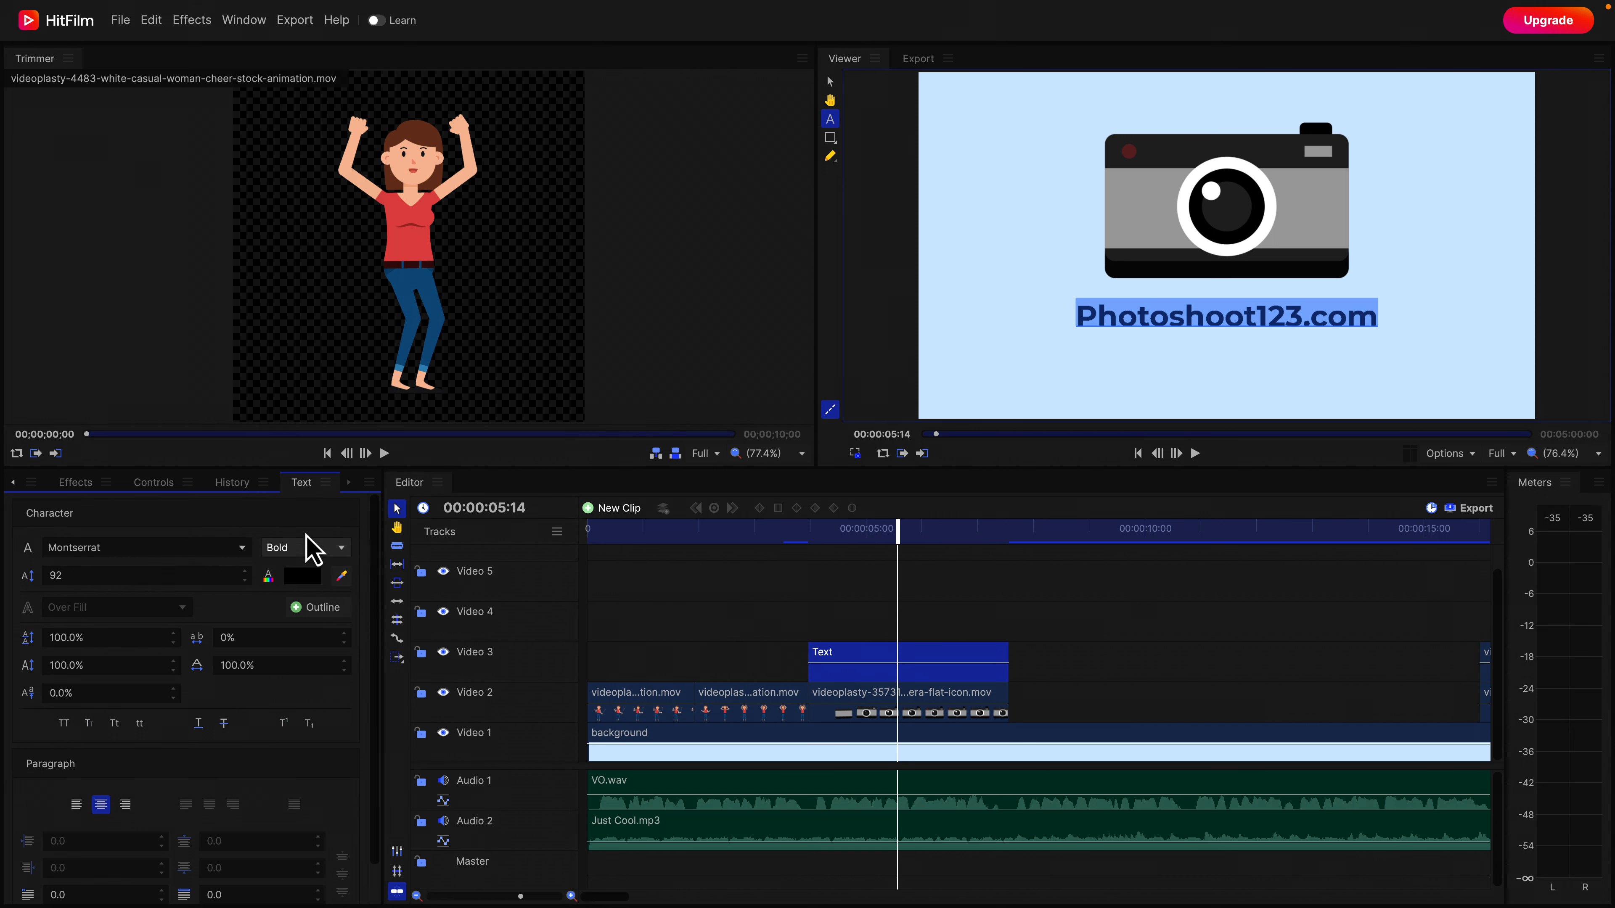
pyautogui.click(303, 576)
pyautogui.moveTo(38, 781); pyautogui.dragTo(176, 780)
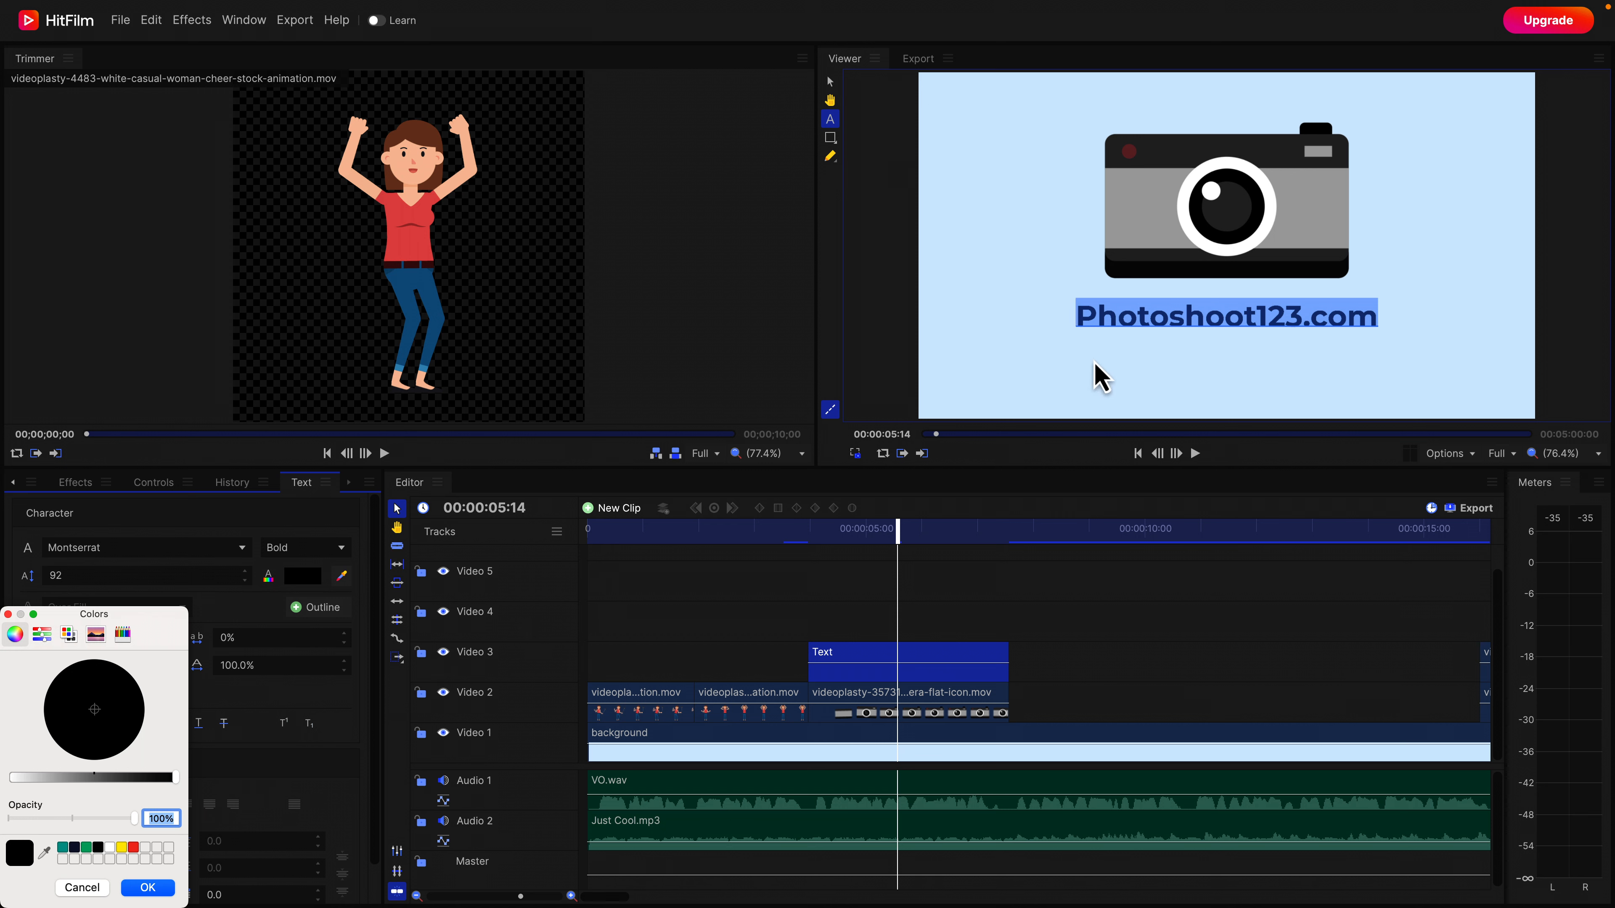
pyautogui.click(8, 615)
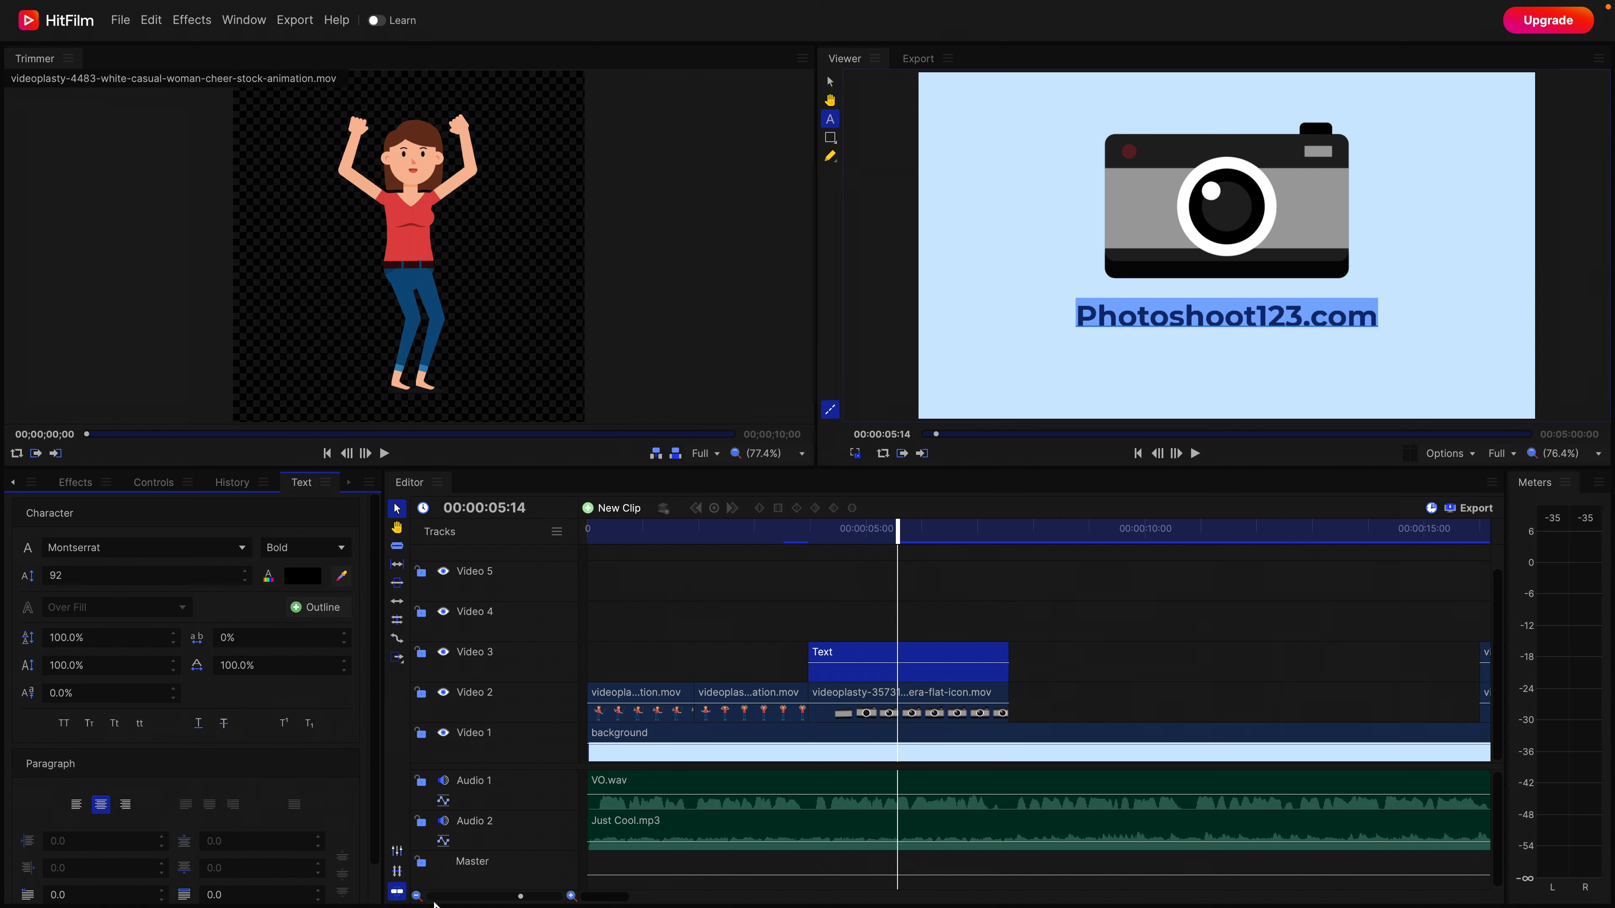
# Play the voice-over from the end of the camera clip to find where the next scene should end.
pyautogui.click(416, 896)
pyautogui.moveTo(852, 539); pyautogui.dragTo(870, 540)
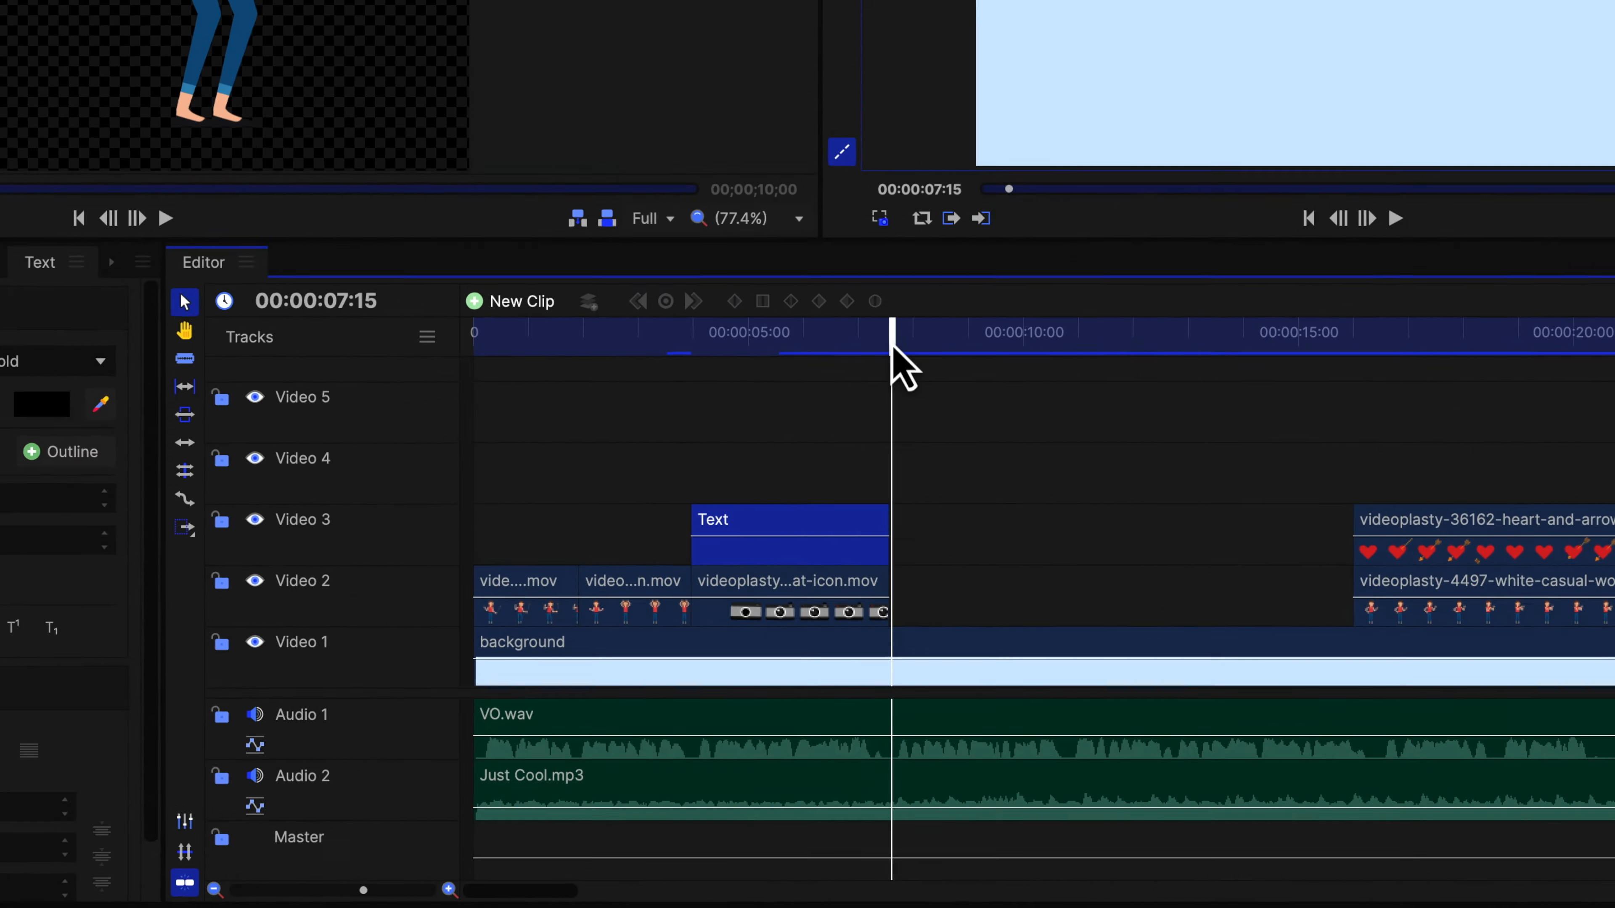
pyautogui.press('space')
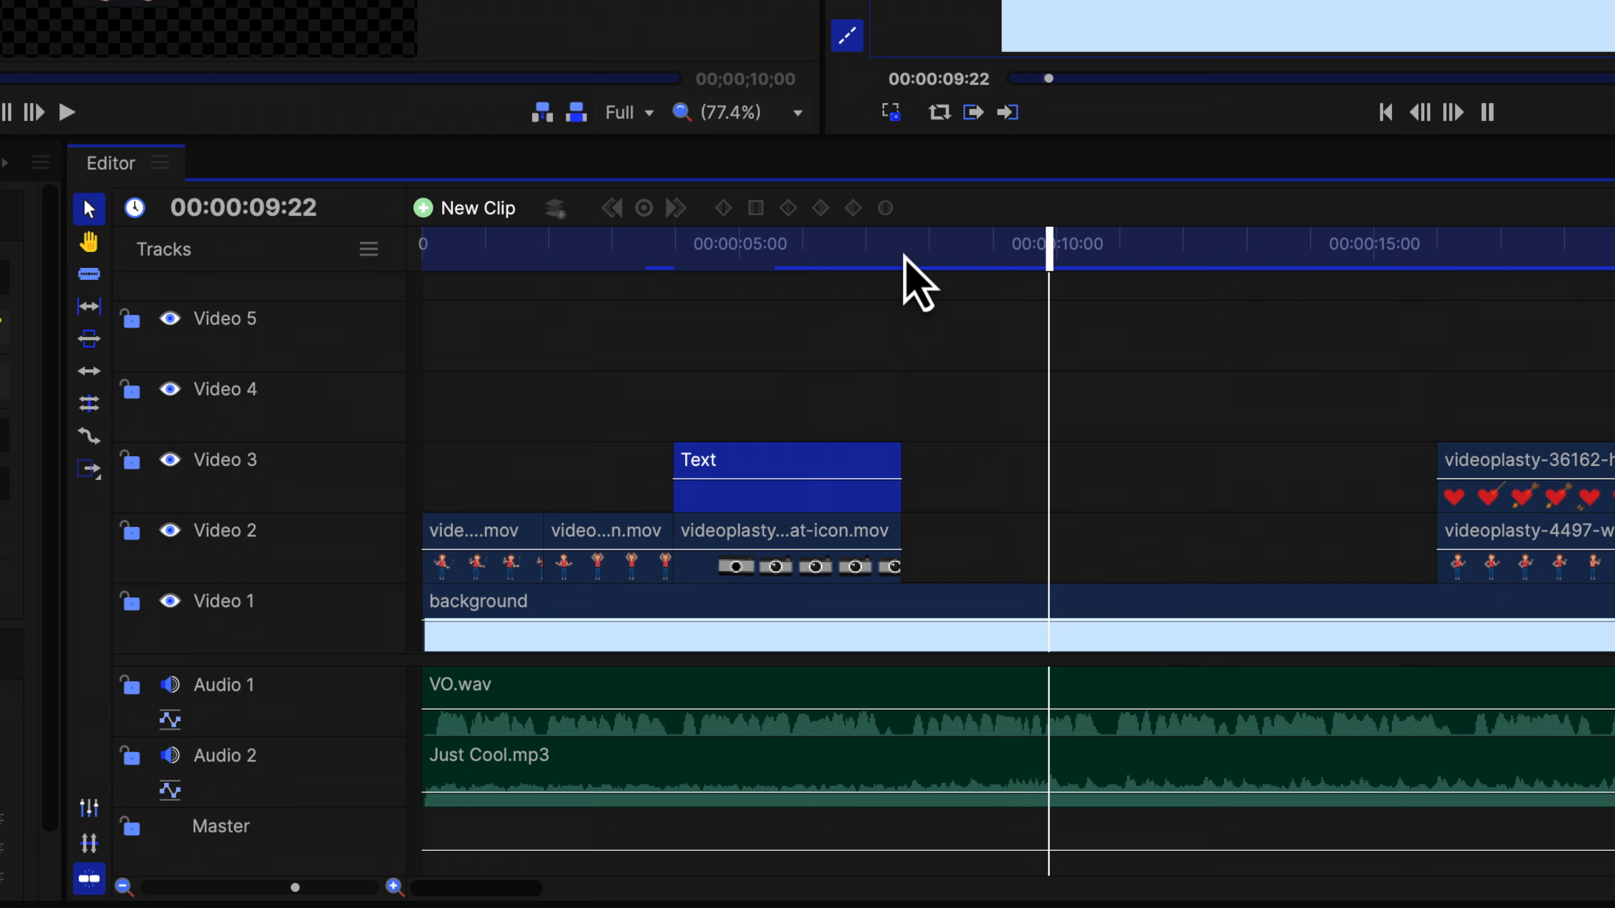
pyautogui.press('space')
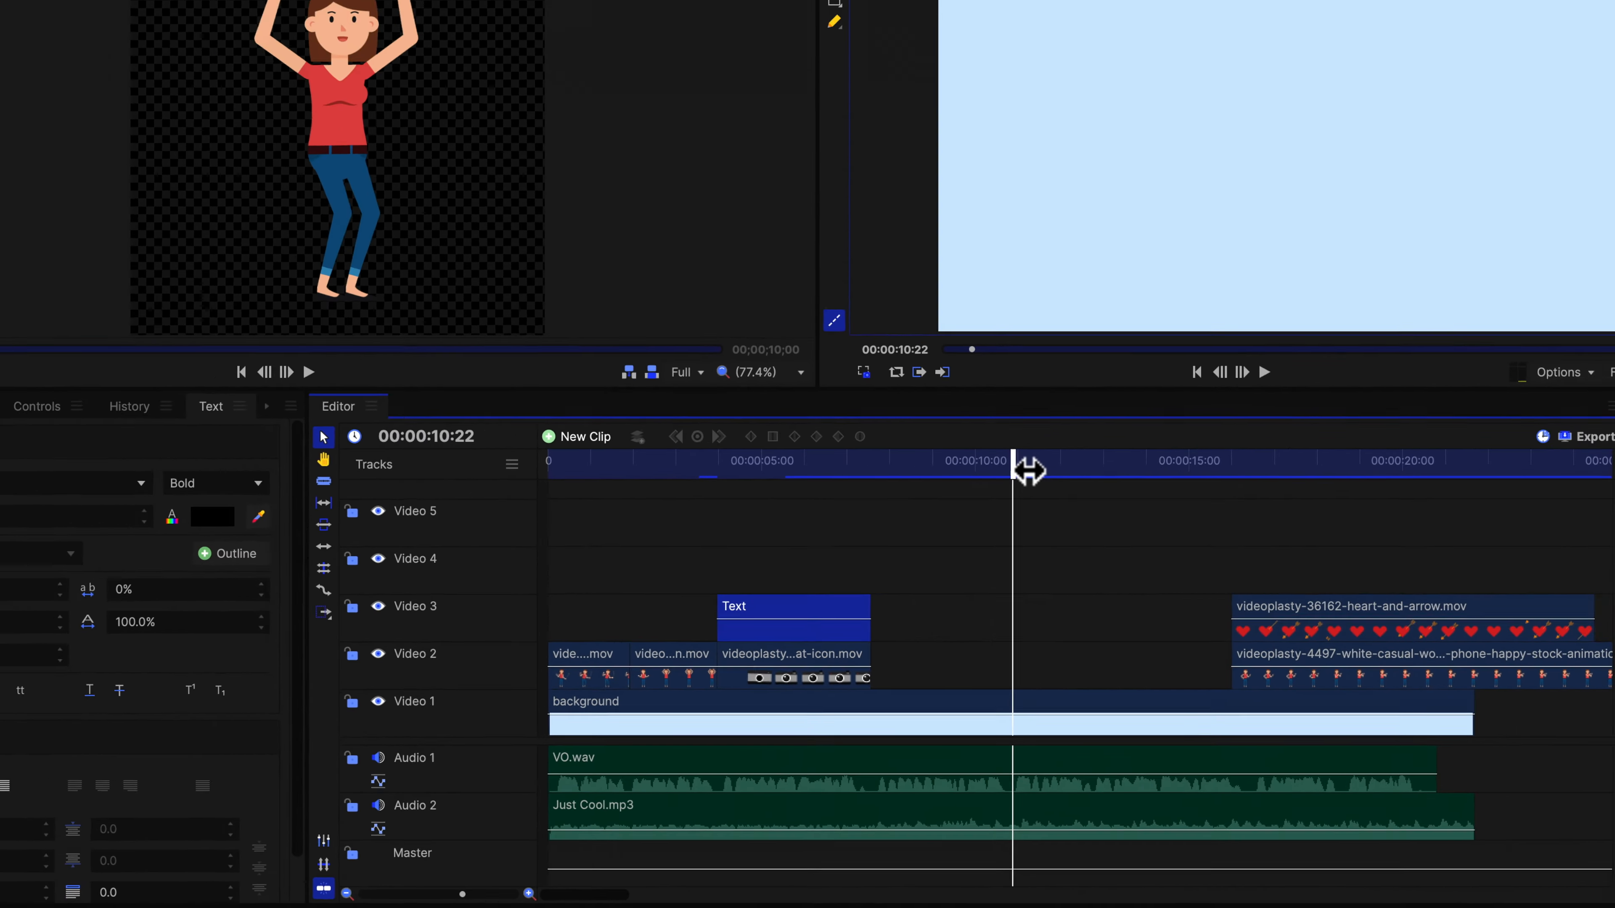
pyautogui.click(1107, 264)
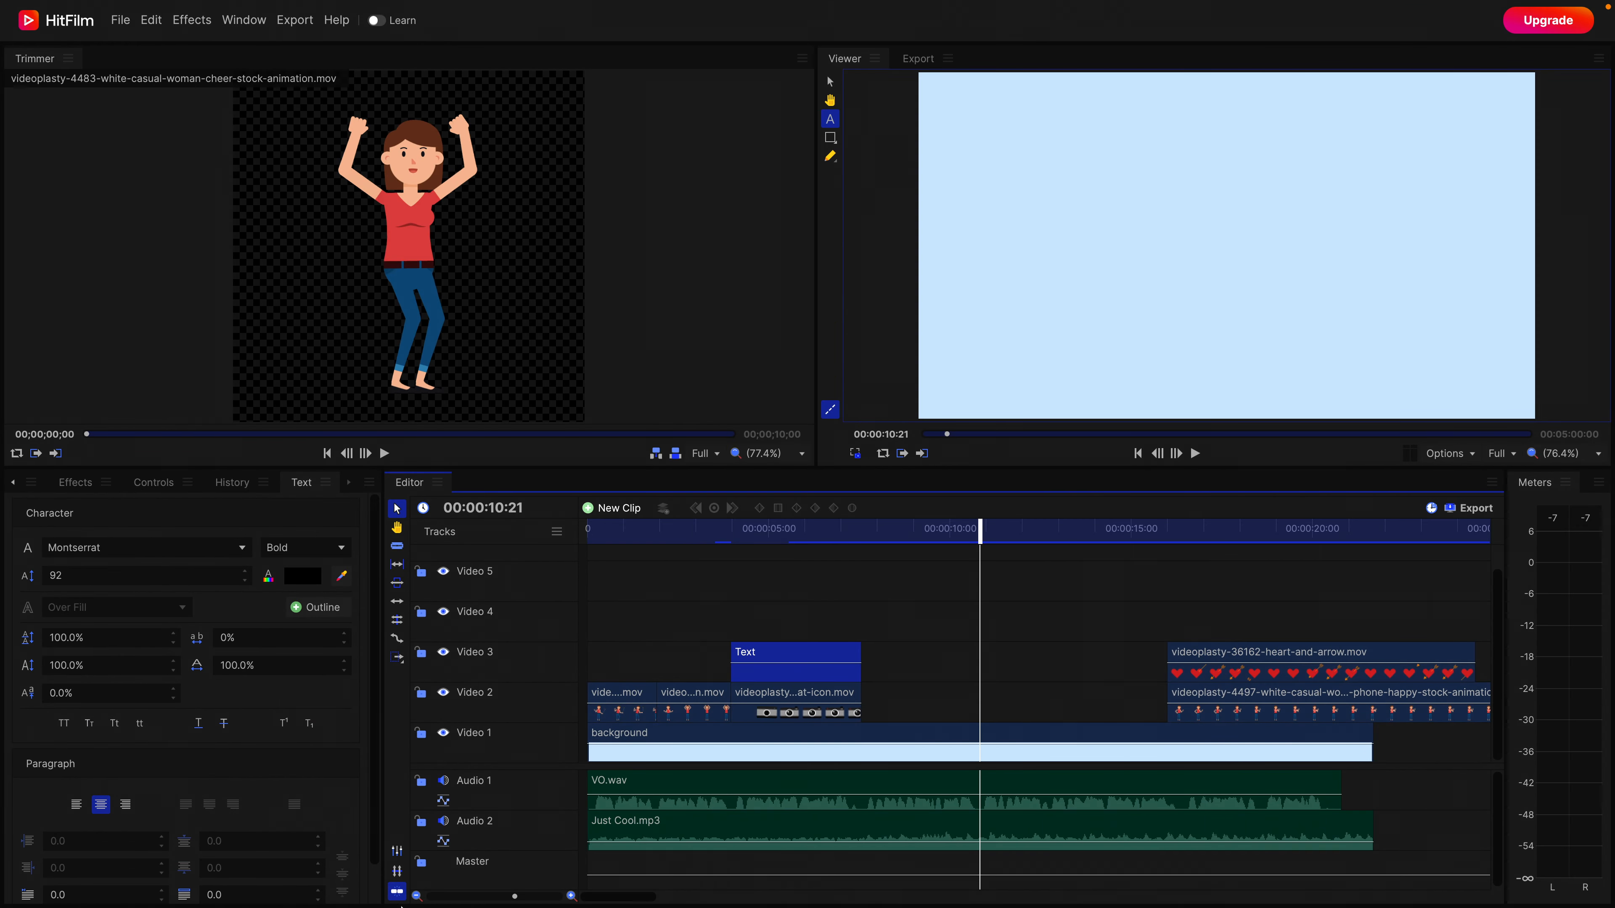
# Bring the LinkedIn icon and waving businesswoman clips forward onto Video 4 and Video 5, and shift the heart and phone woman clips later.
pyautogui.click(417, 896)
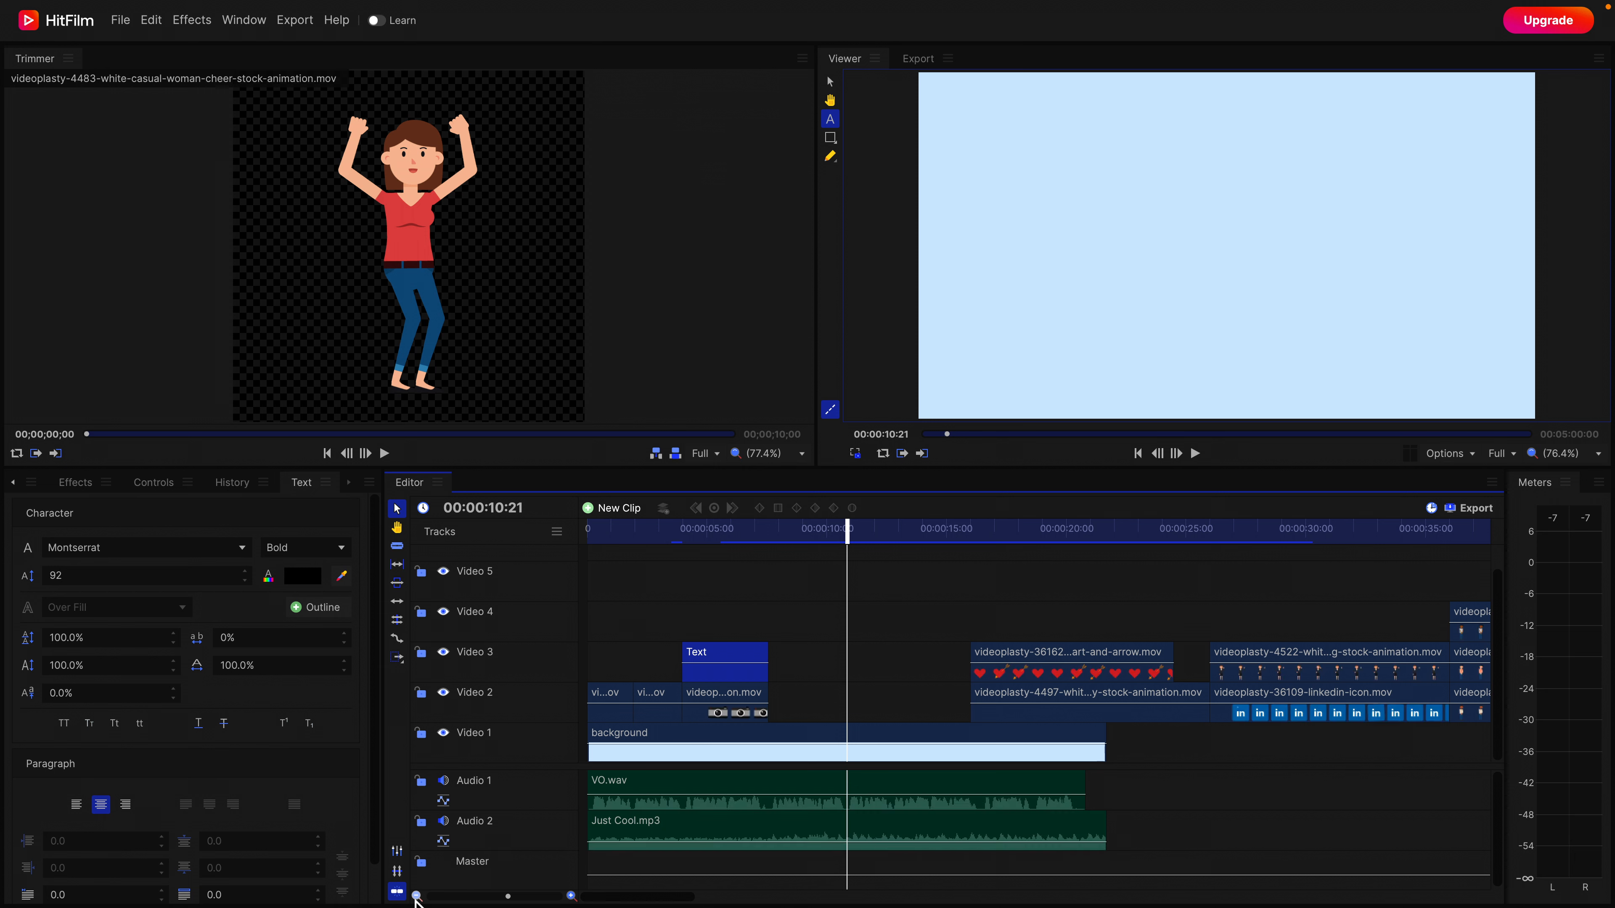
pyautogui.click(1303, 534)
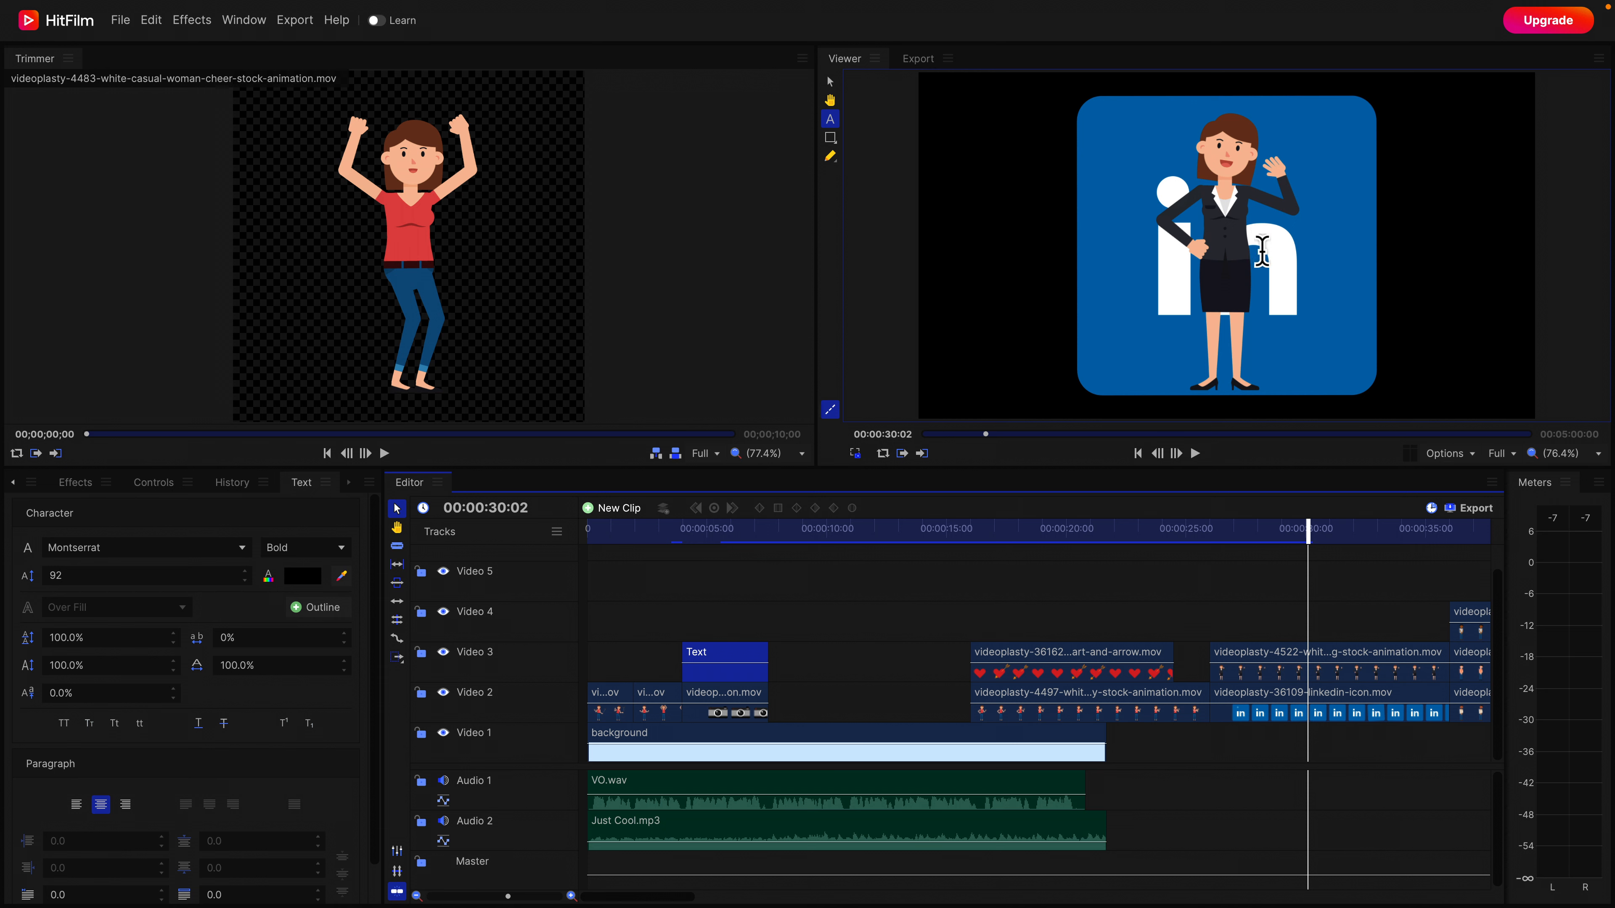
pyautogui.click(830, 82)
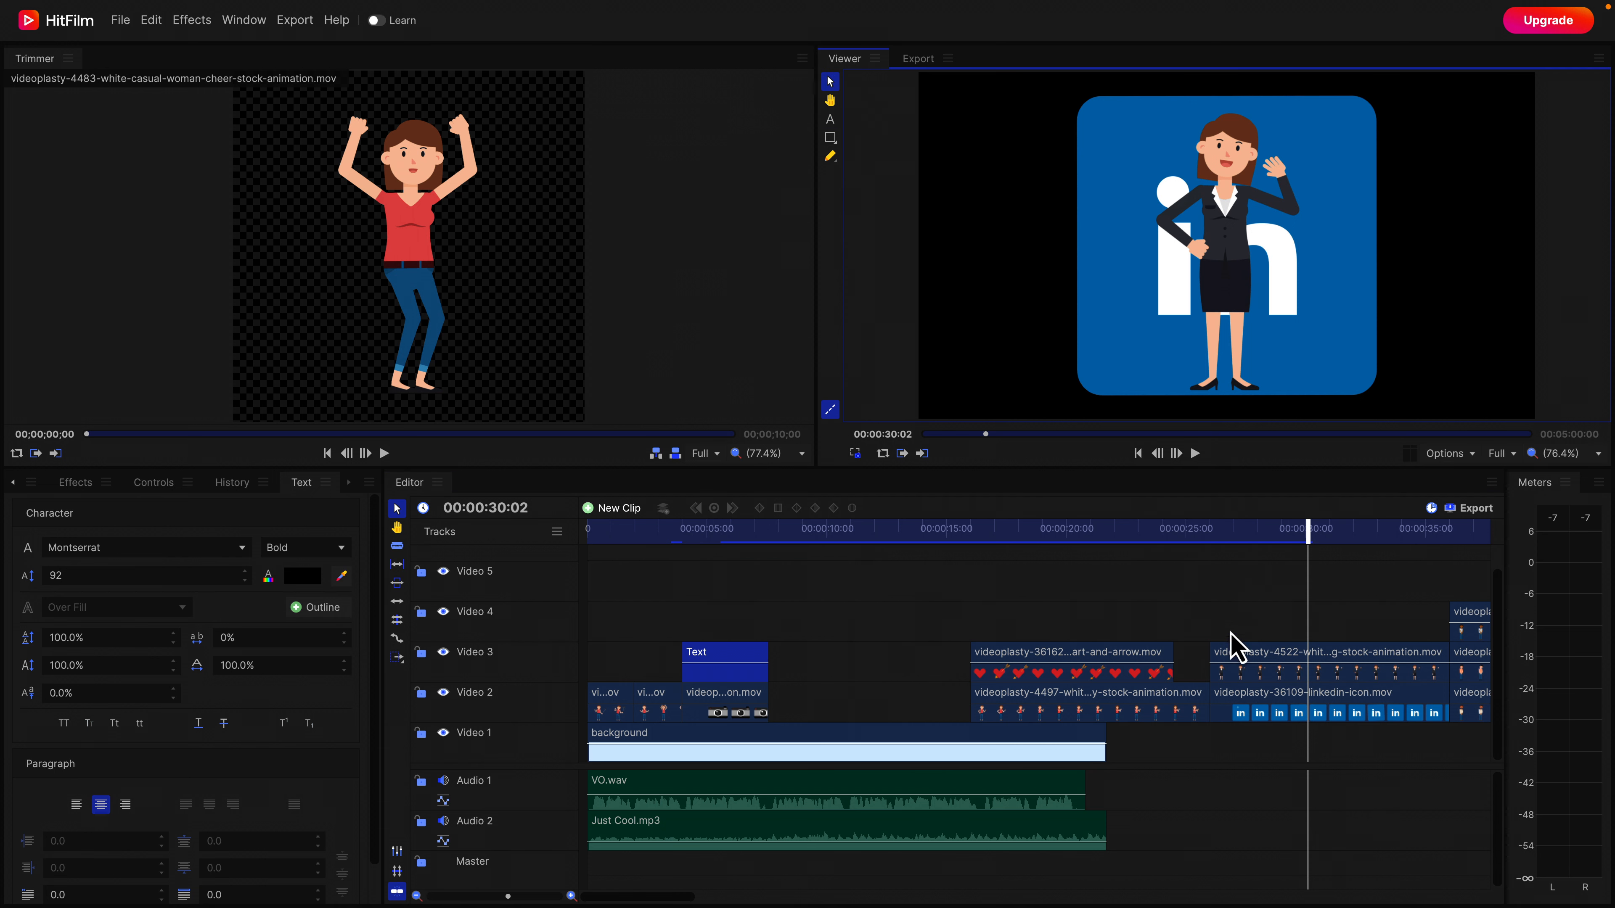
pyautogui.click(1249, 649)
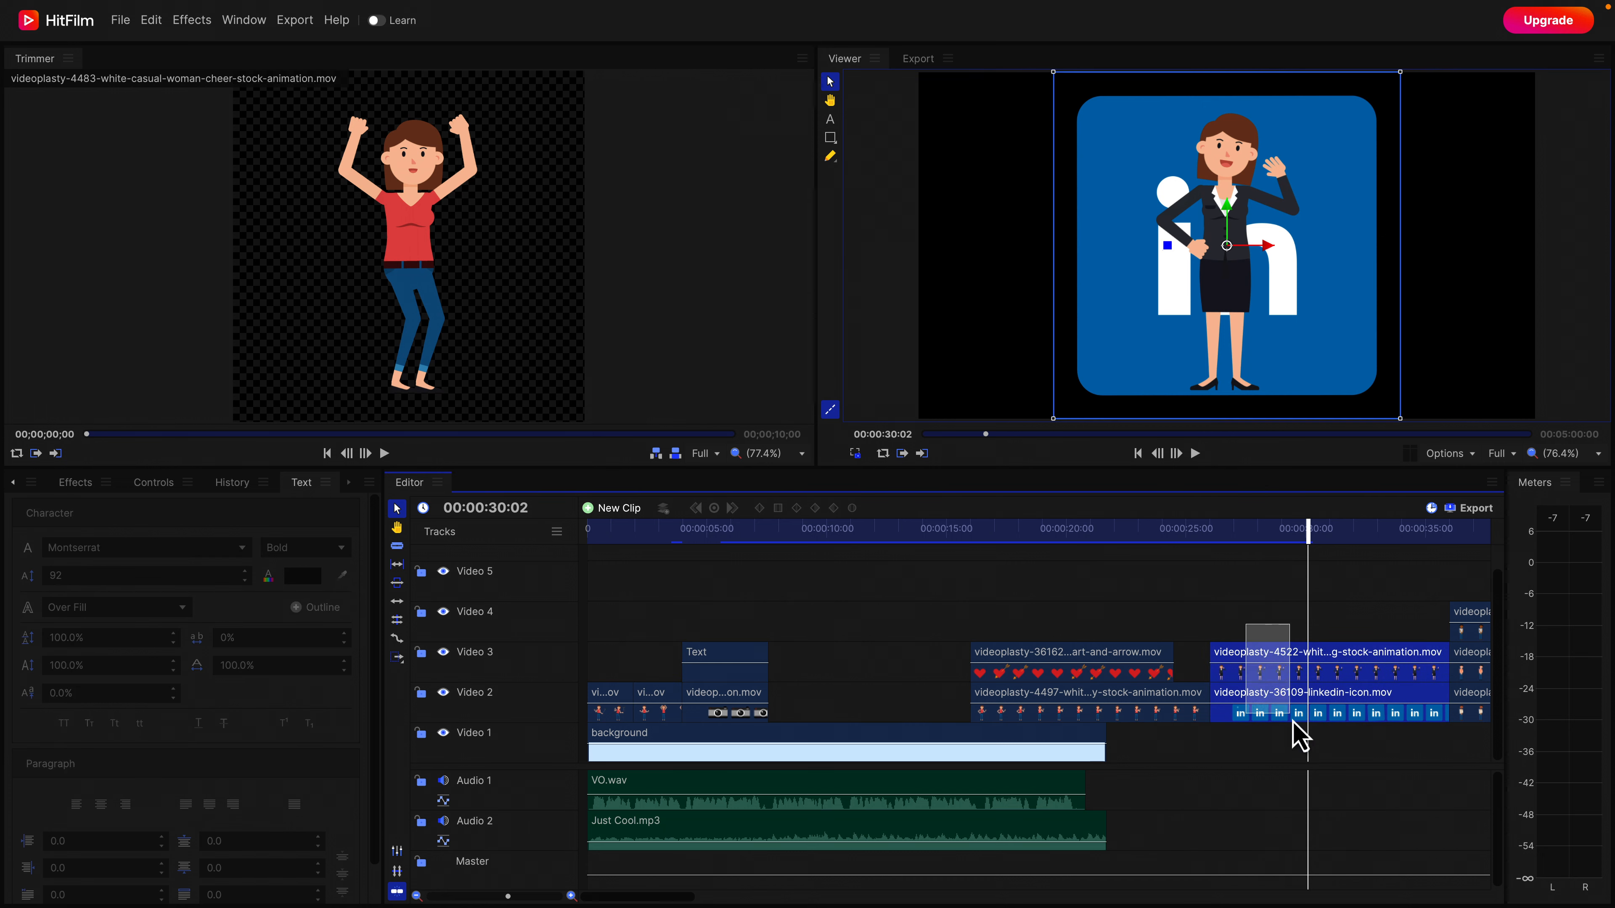
pyautogui.moveTo(1276, 671); pyautogui.dragTo(855, 621)
pyautogui.moveTo(1016, 715); pyautogui.dragTo(1093, 738)
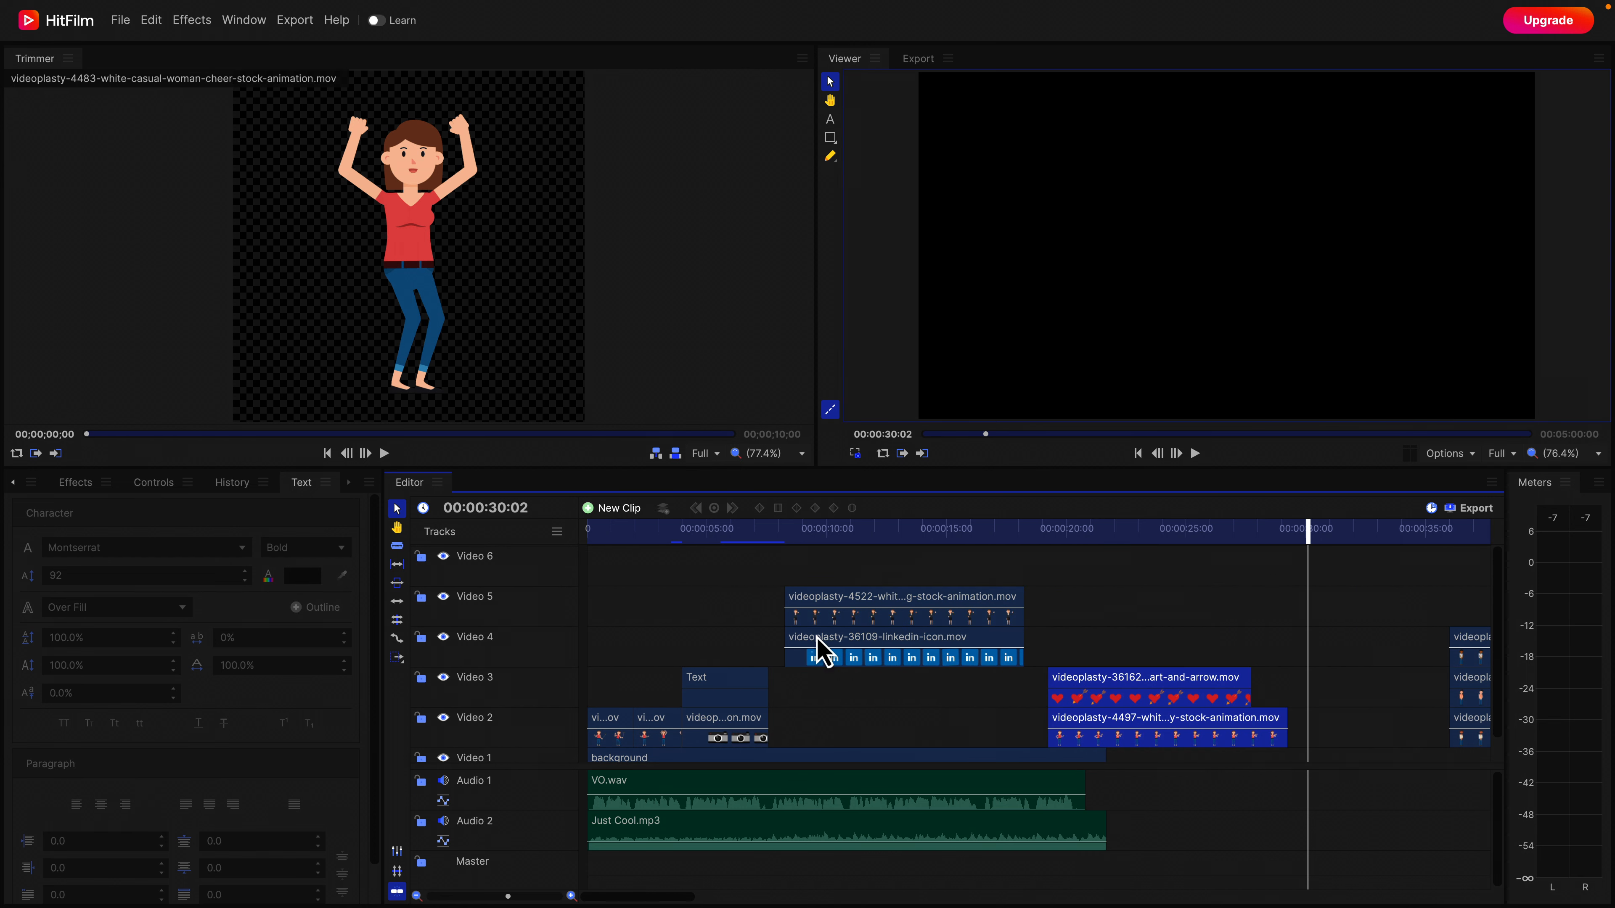
# Place the LinkedIn icon clip on Video 2 and the waving businesswoman clip on Video 3, both starting right after the camera clip.
pyautogui.moveTo(814, 655); pyautogui.dragTo(798, 716)
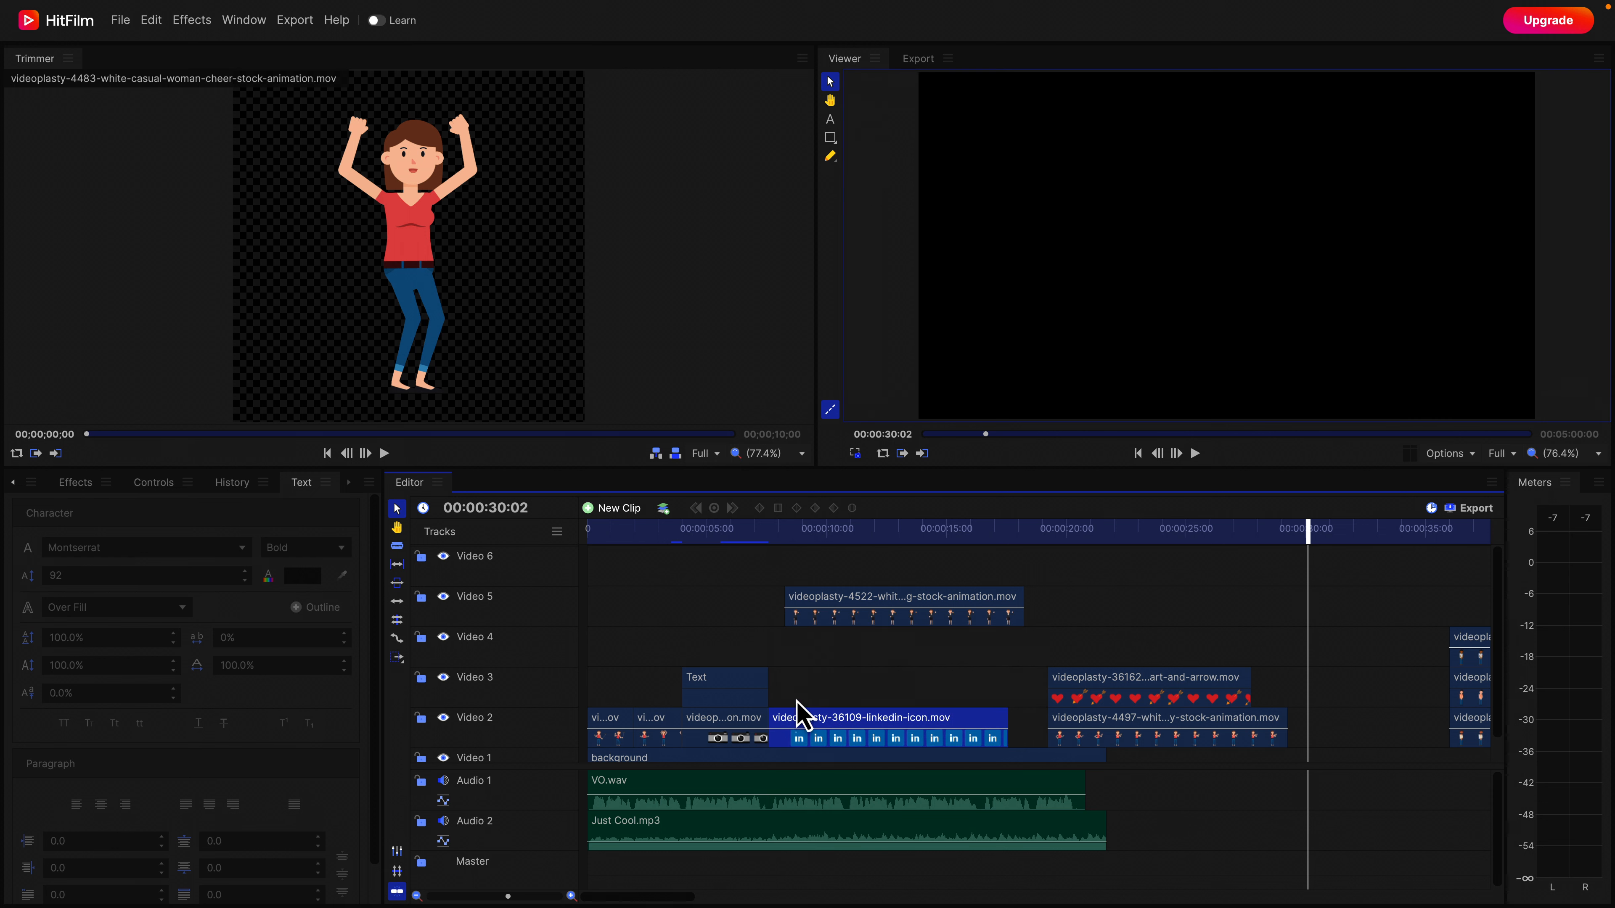
pyautogui.click(806, 533)
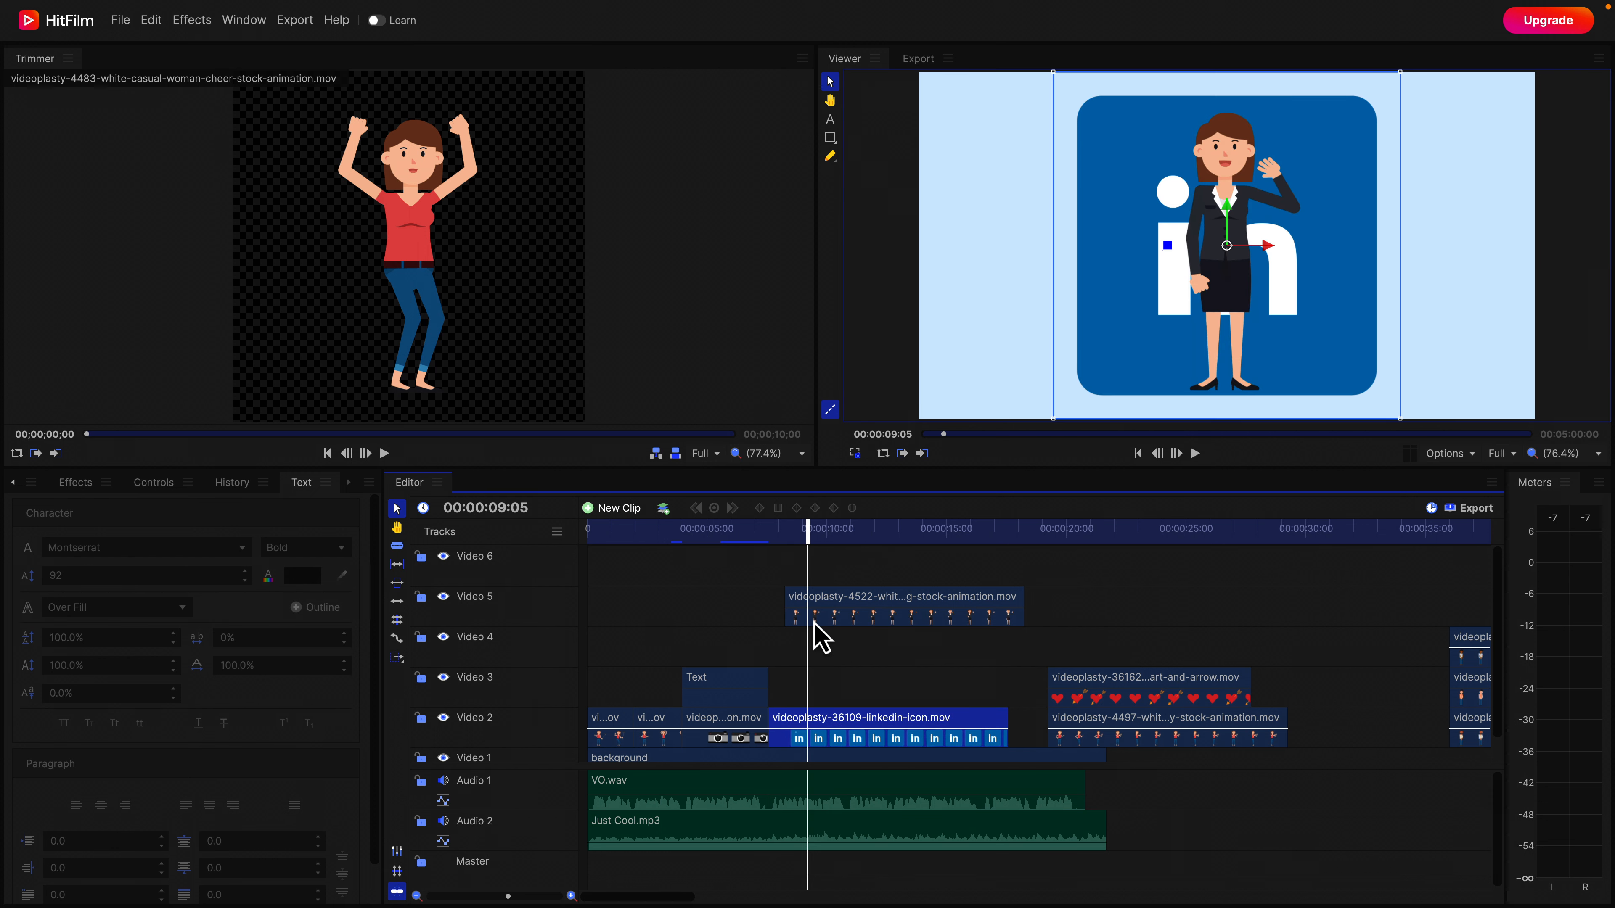
pyautogui.moveTo(834, 602); pyautogui.dragTo(811, 665)
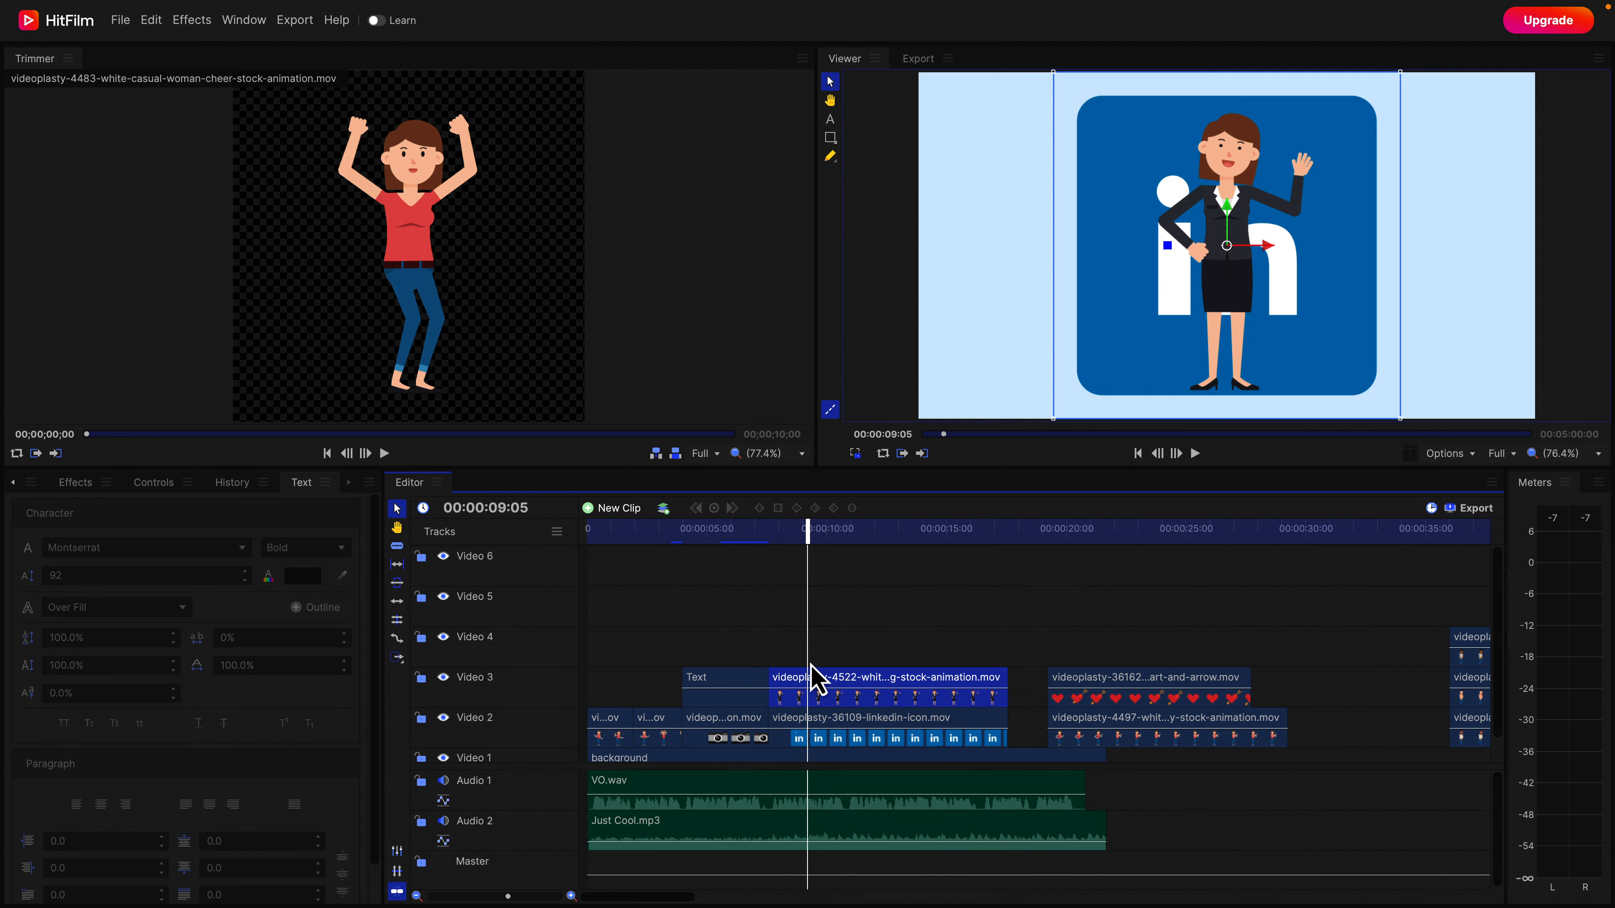
# Trim the ends of the LinkedIn icon and waving businesswoman clips to 00:00:10:20.
pyautogui.click(846, 534)
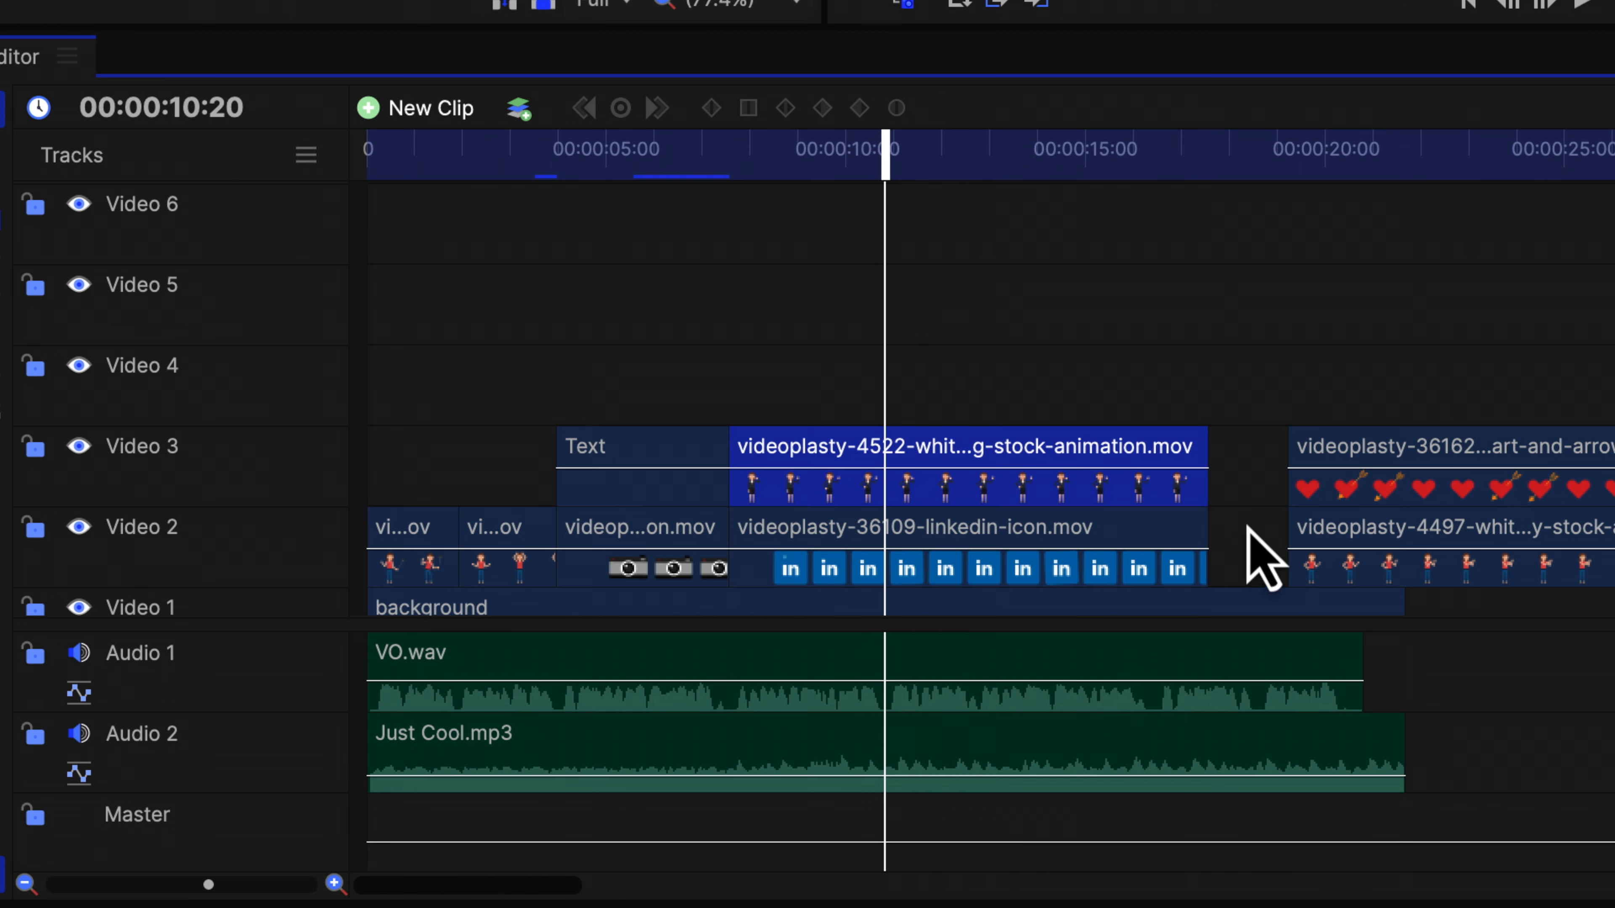
pyautogui.moveTo(1010, 725); pyautogui.dragTo(886, 727)
pyautogui.moveTo(961, 544); pyautogui.dragTo(886, 559)
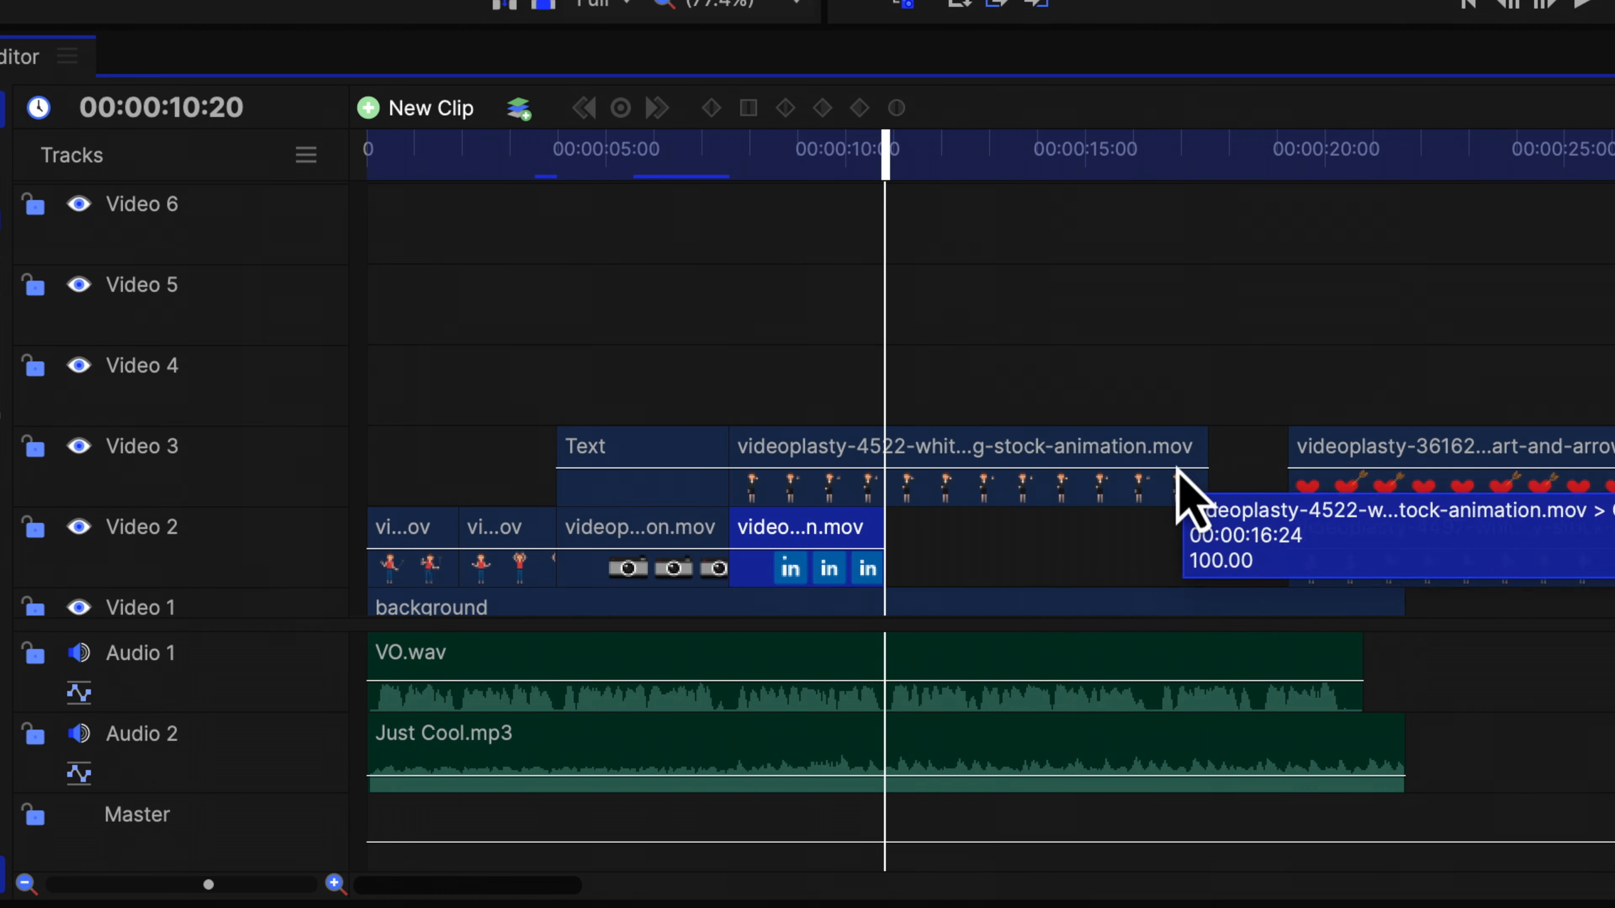
pyautogui.moveTo(1219, 447); pyautogui.dragTo(890, 461)
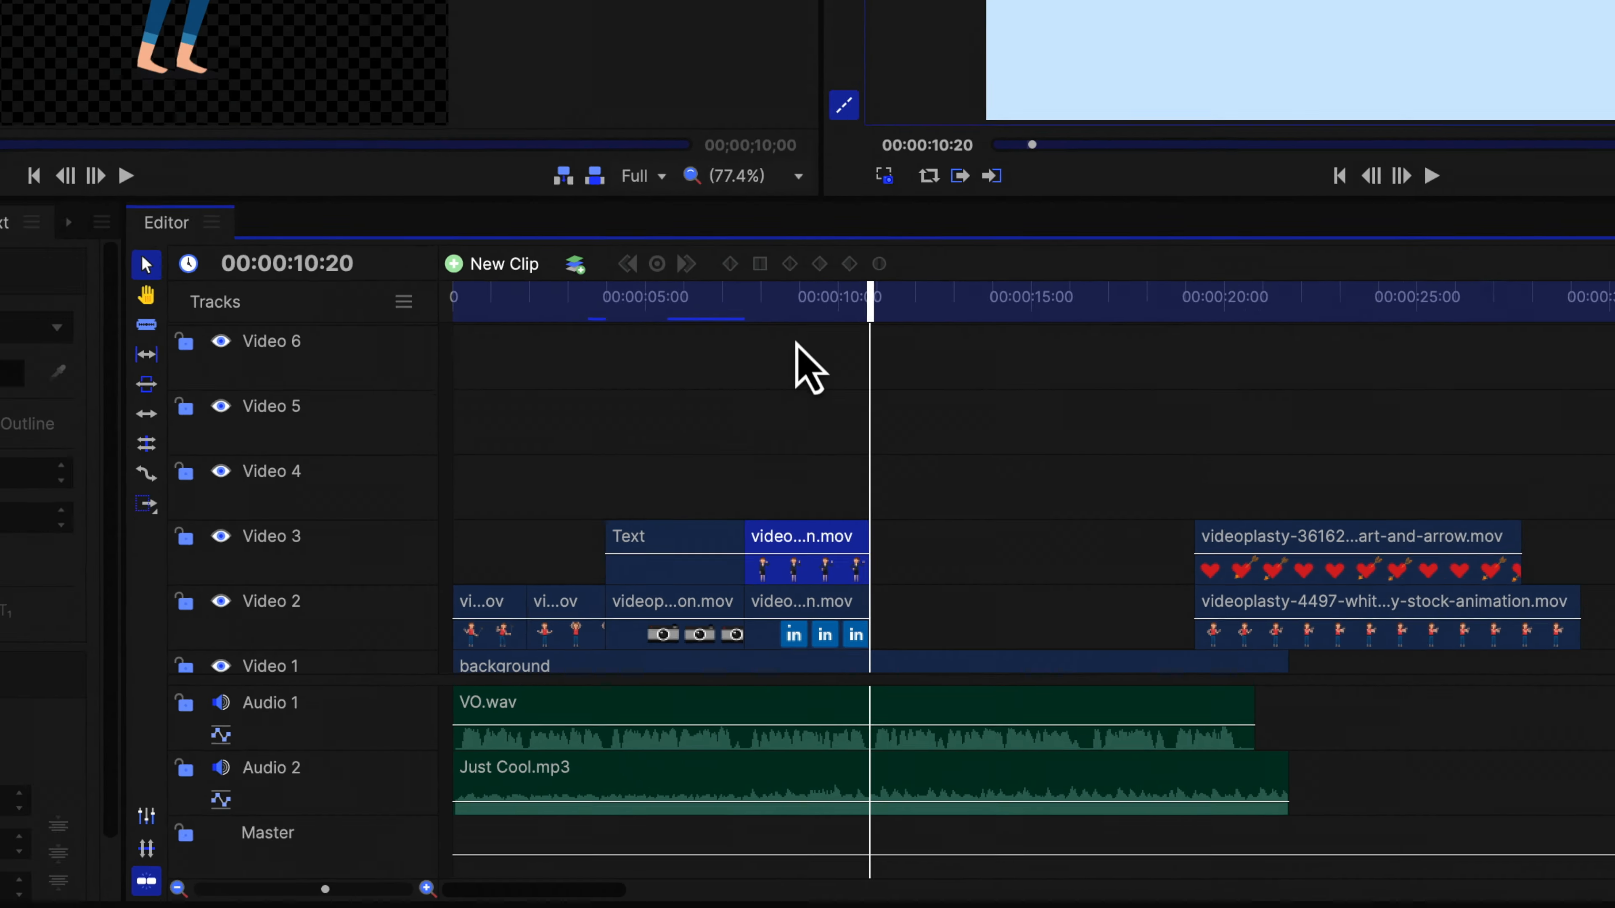
# Move the waving businesswoman horizontally to the right side of the frame.
pyautogui.click(809, 167)
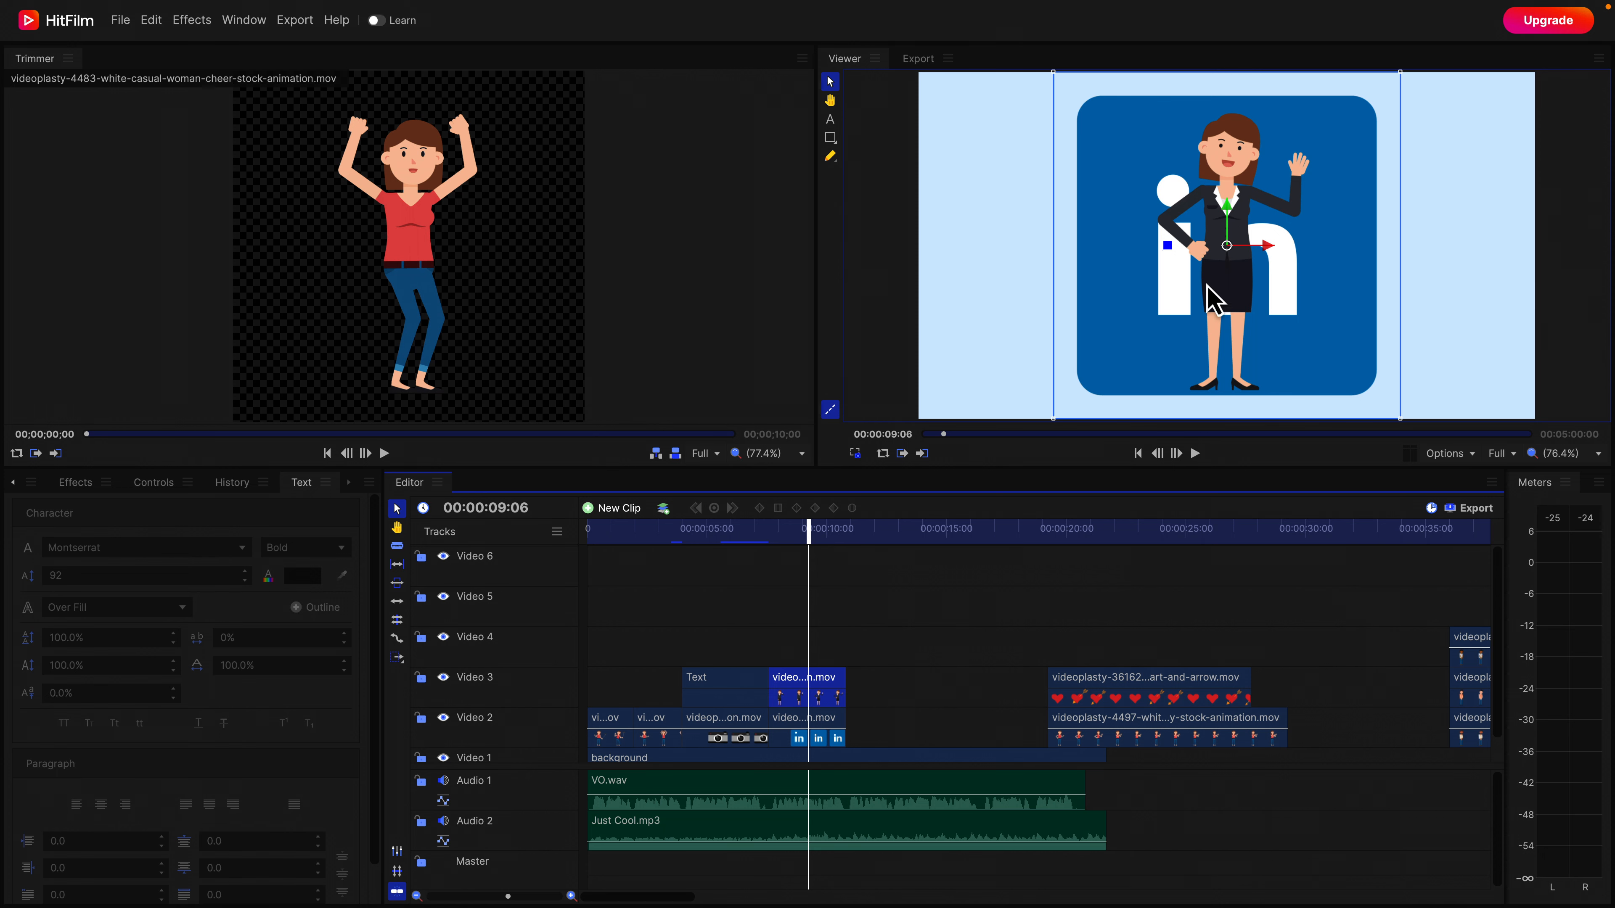
pyautogui.moveTo(1270, 261); pyautogui.dragTo(1404, 263)
pyautogui.moveTo(1294, 376); pyautogui.dragTo(1286, 378)
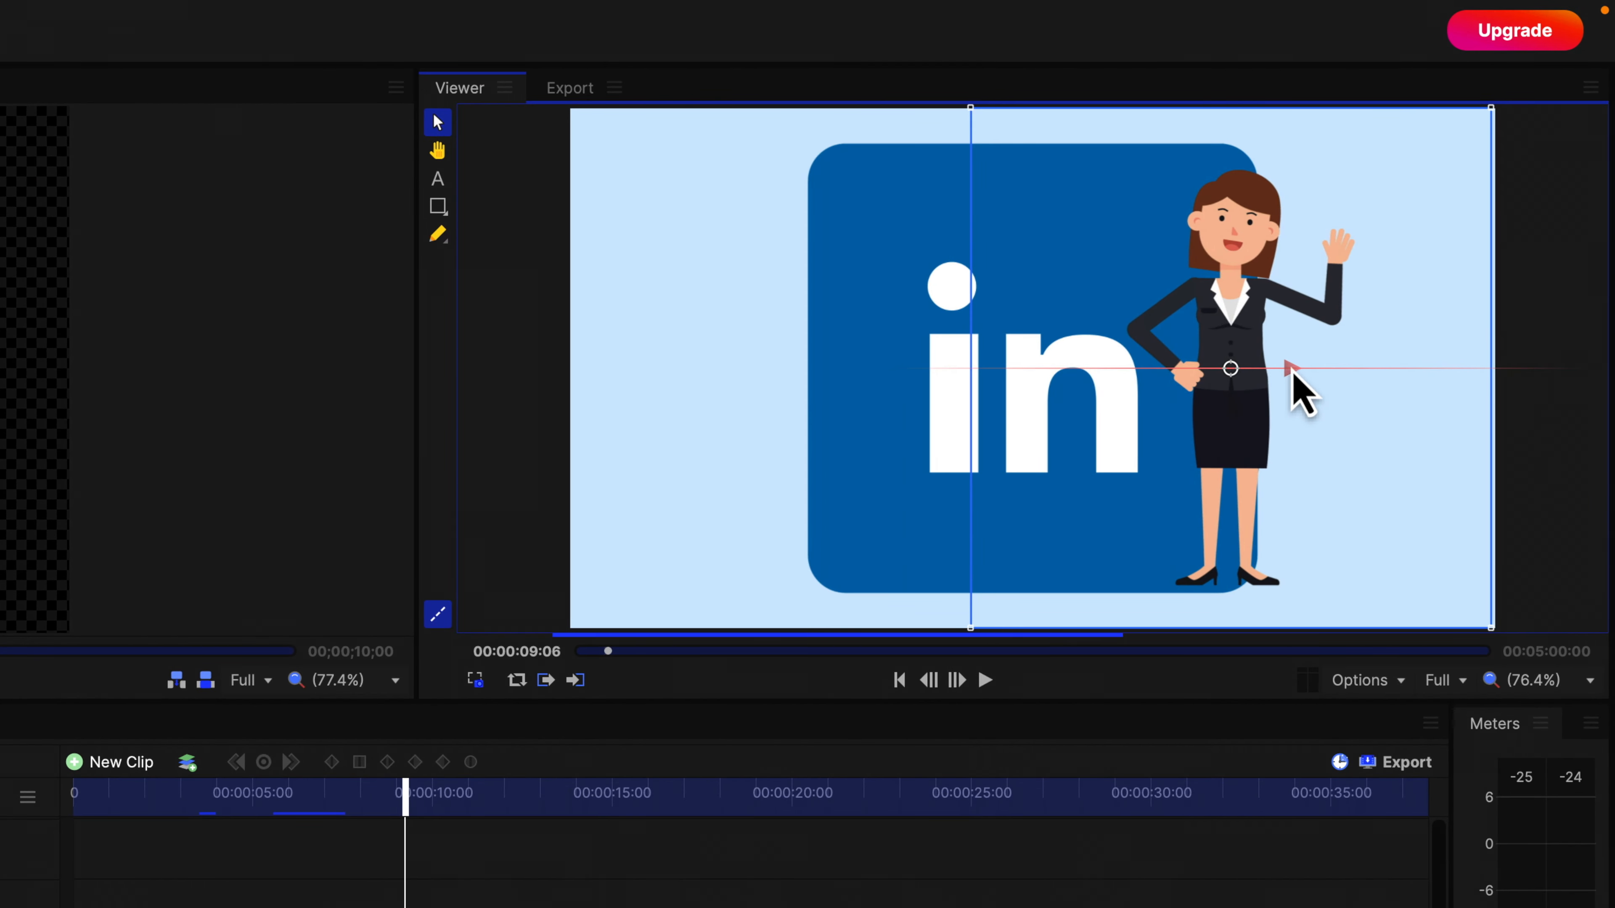
# Move the LinkedIn icon to the left of the businesswoman and scale it down slightly.
pyautogui.click(962, 348)
pyautogui.moveTo(1098, 375); pyautogui.dragTo(968, 387)
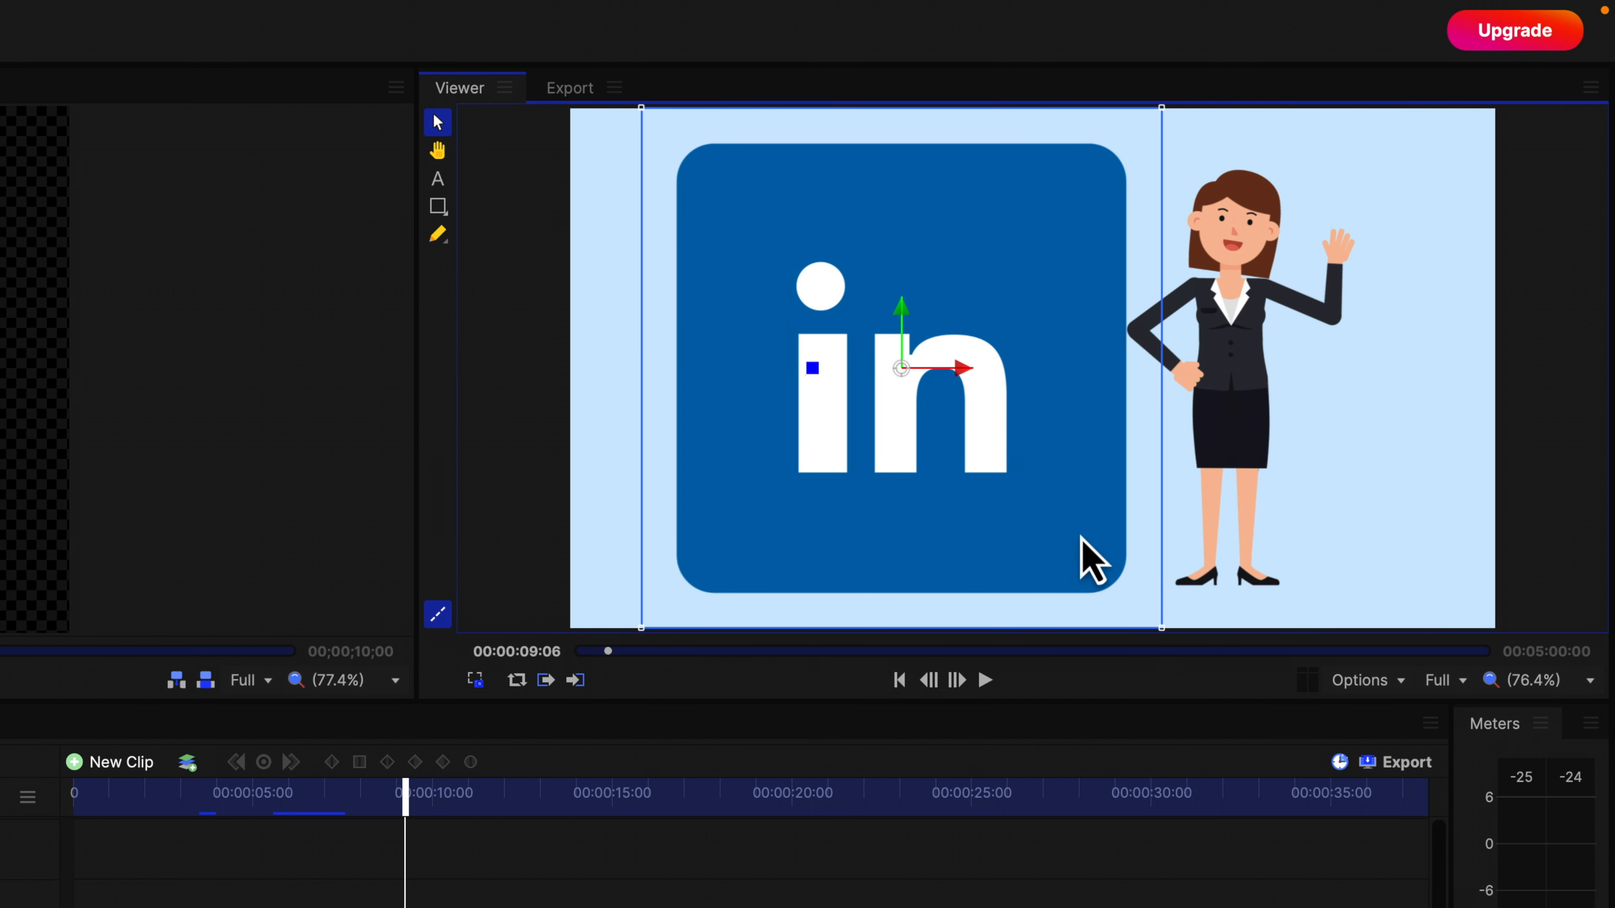
pyautogui.moveTo(1163, 630); pyautogui.dragTo(1075, 606)
pyautogui.moveTo(959, 453); pyautogui.dragTo(938, 433)
pyautogui.click(1199, 429)
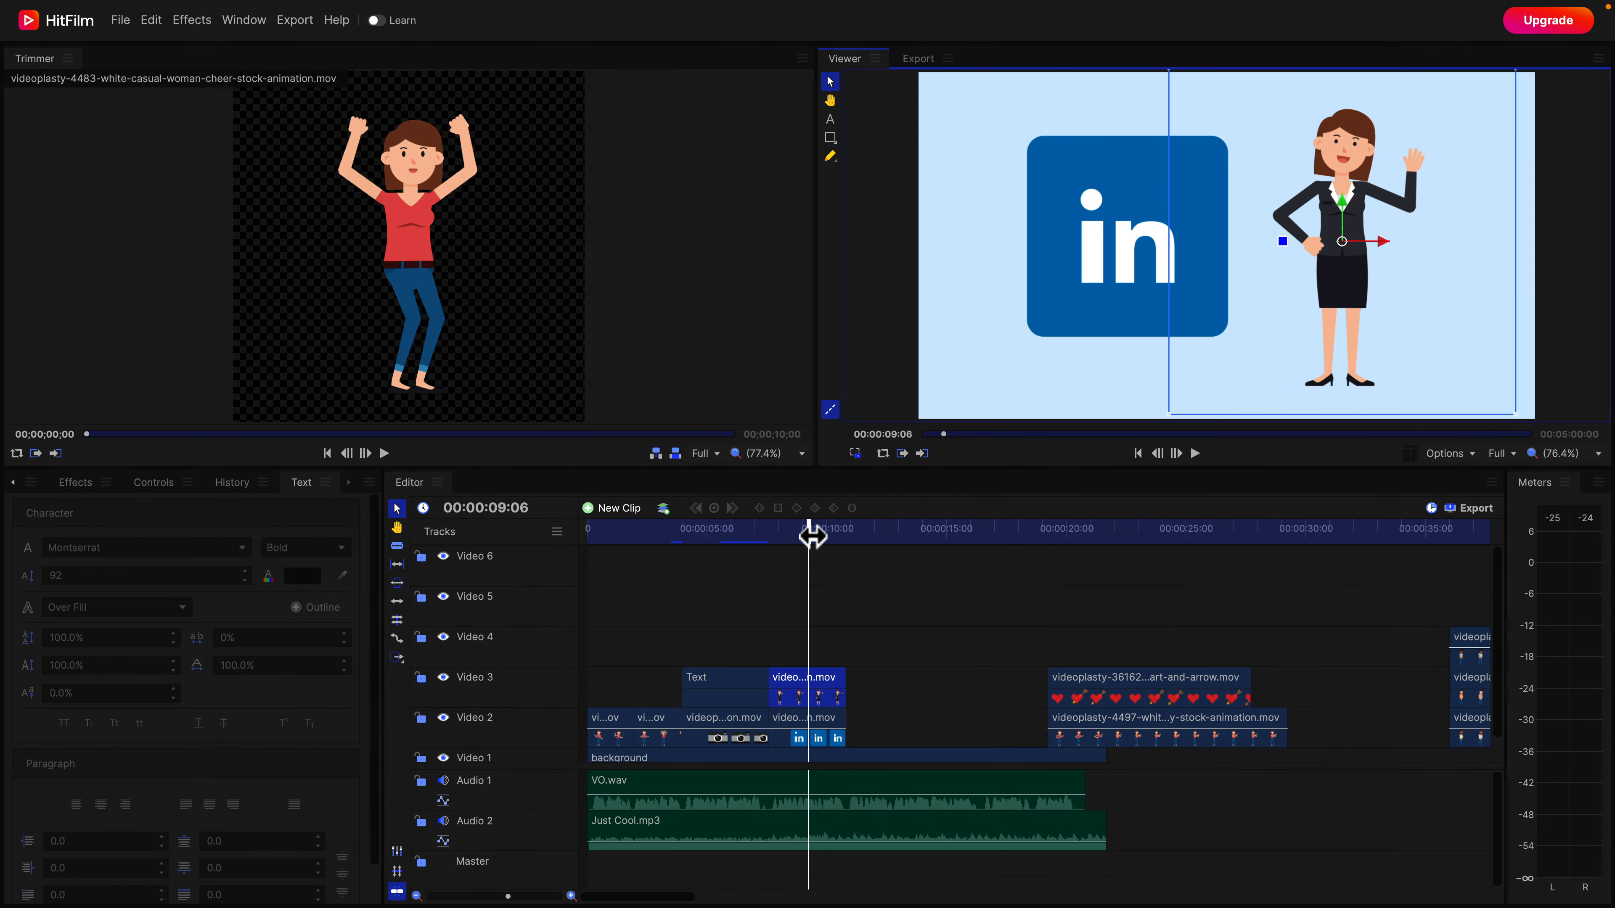
# Check the LinkedIn scene's timing and move the heart-and-arrow and phone woman clips directly after it.
pyautogui.moveTo(811, 533); pyautogui.dragTo(841, 534)
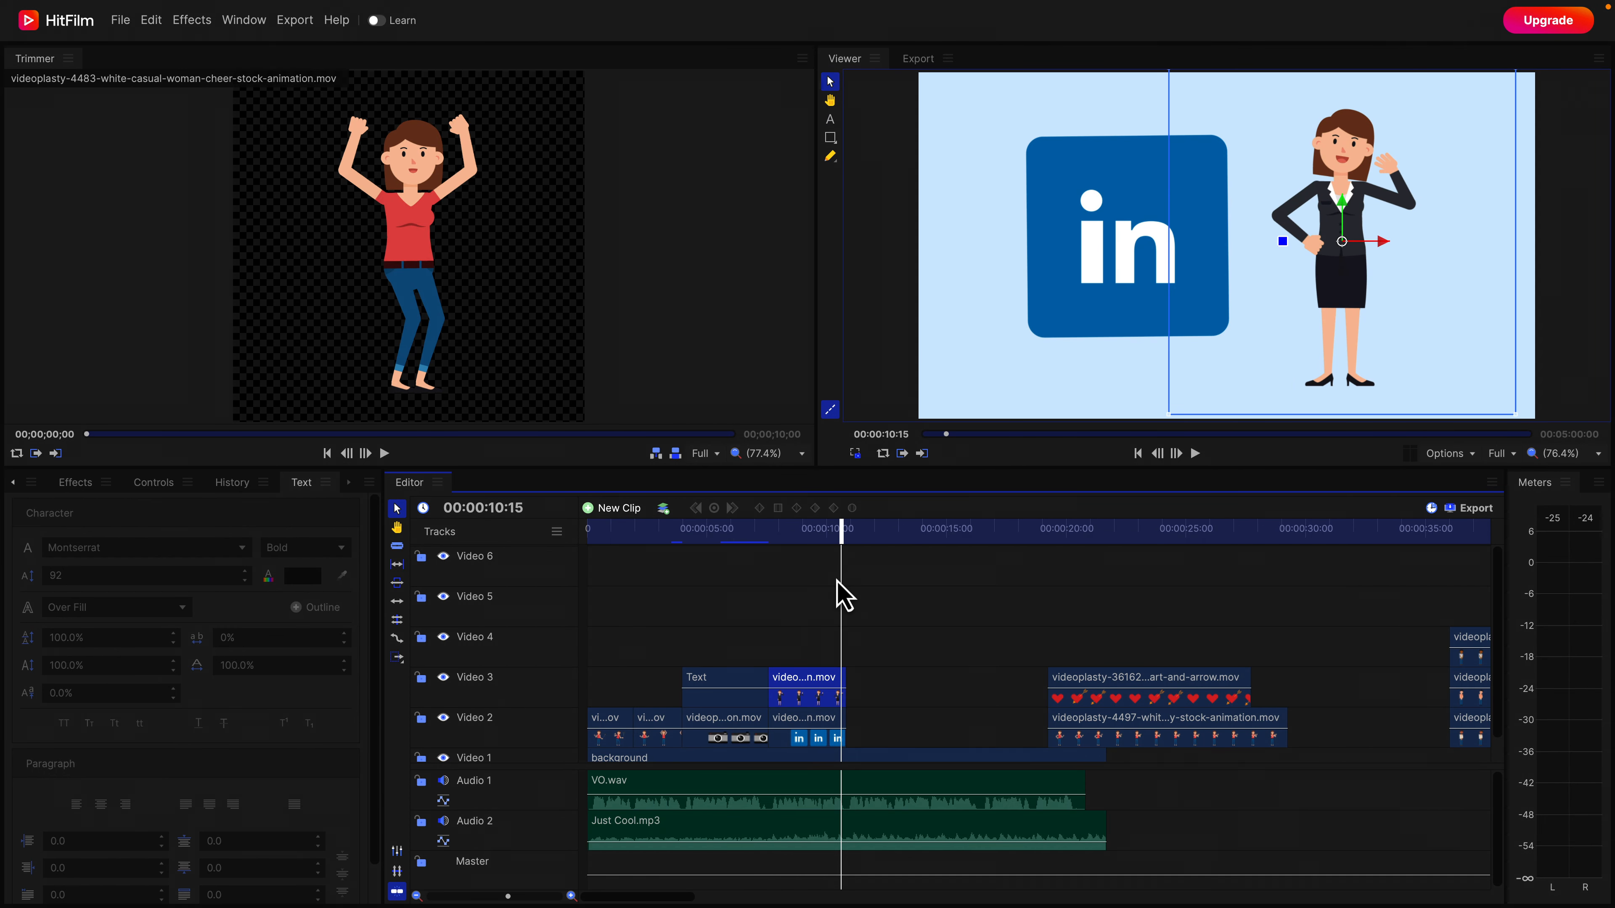
pyautogui.click(896, 534)
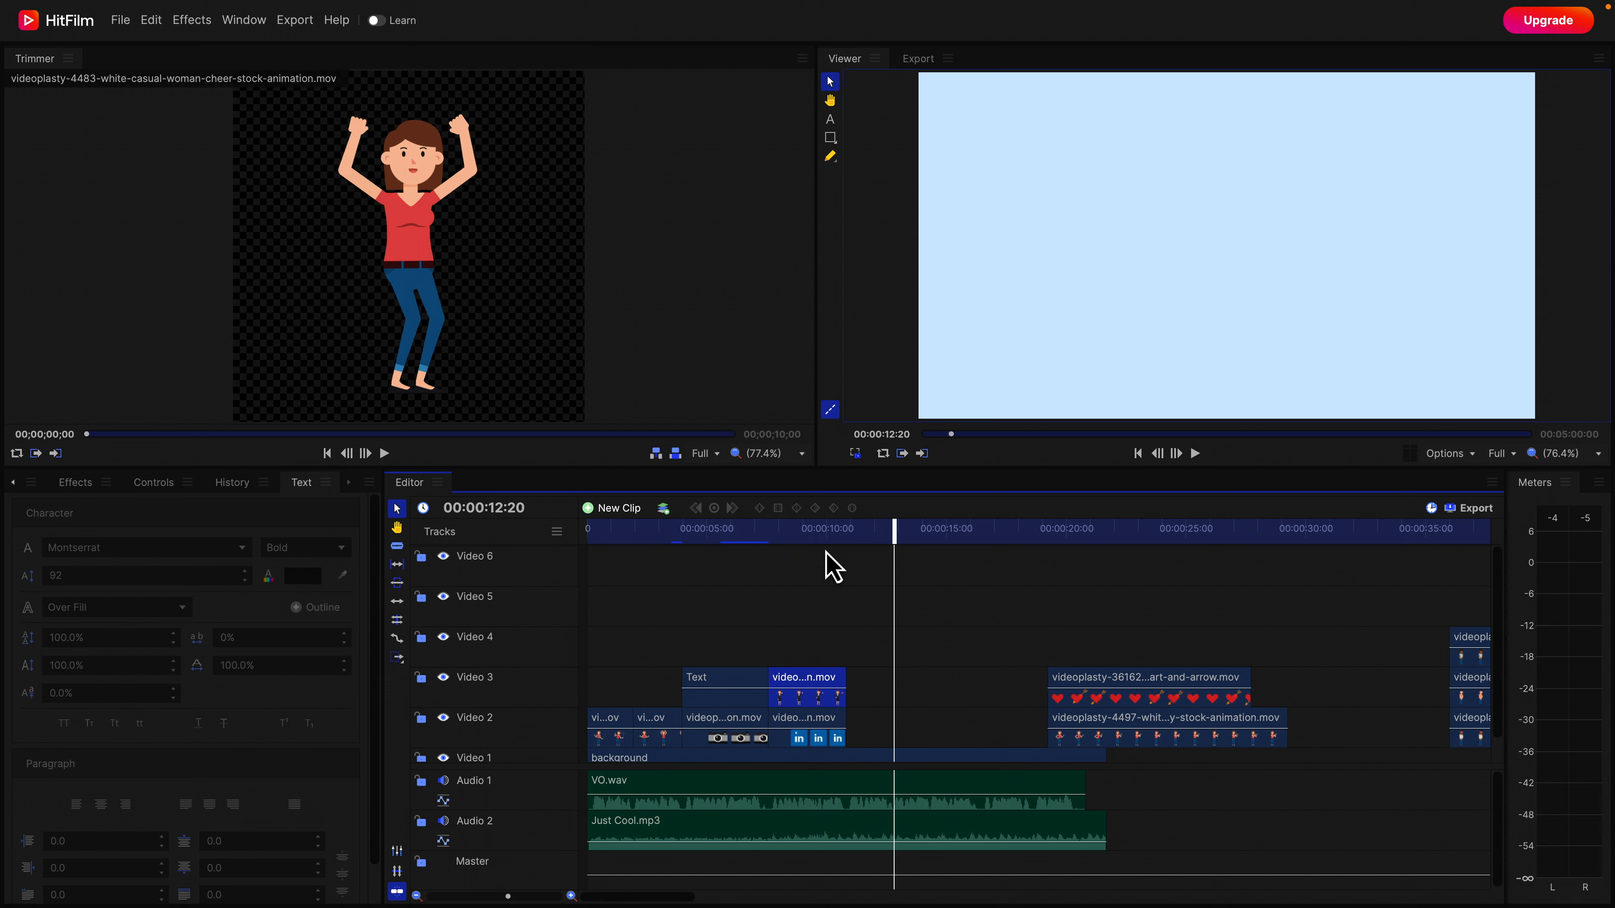
pyautogui.click(816, 535)
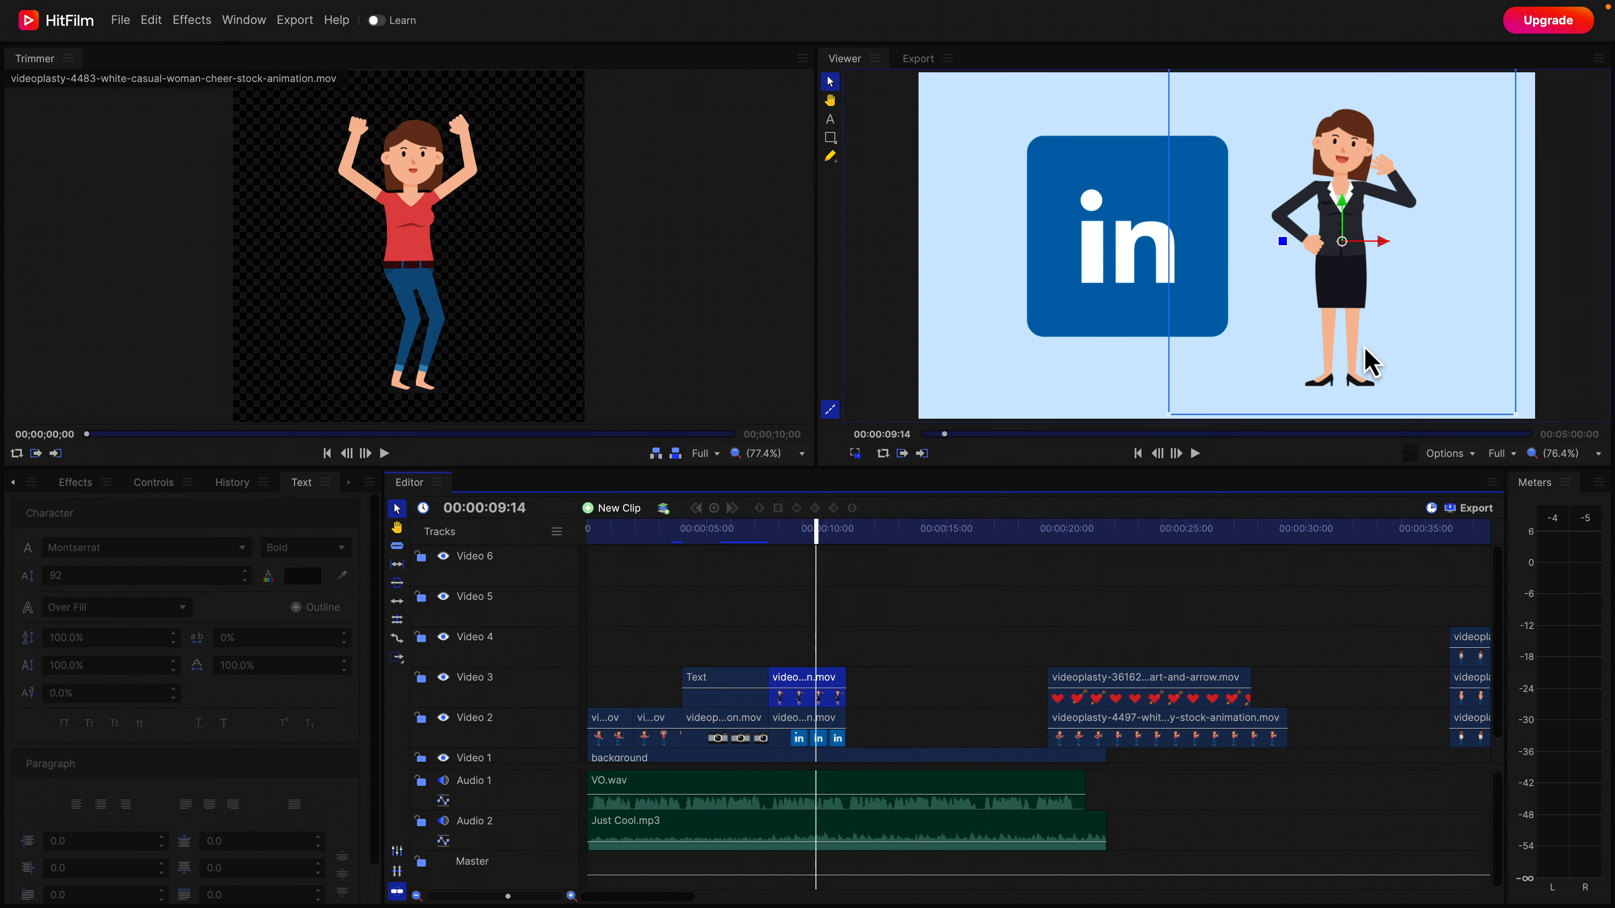
pyautogui.moveTo(1038, 655); pyautogui.dragTo(911, 714)
# Trim the end of the heart-and-arrow clip to 00:00:12:19.
pyautogui.click(894, 535)
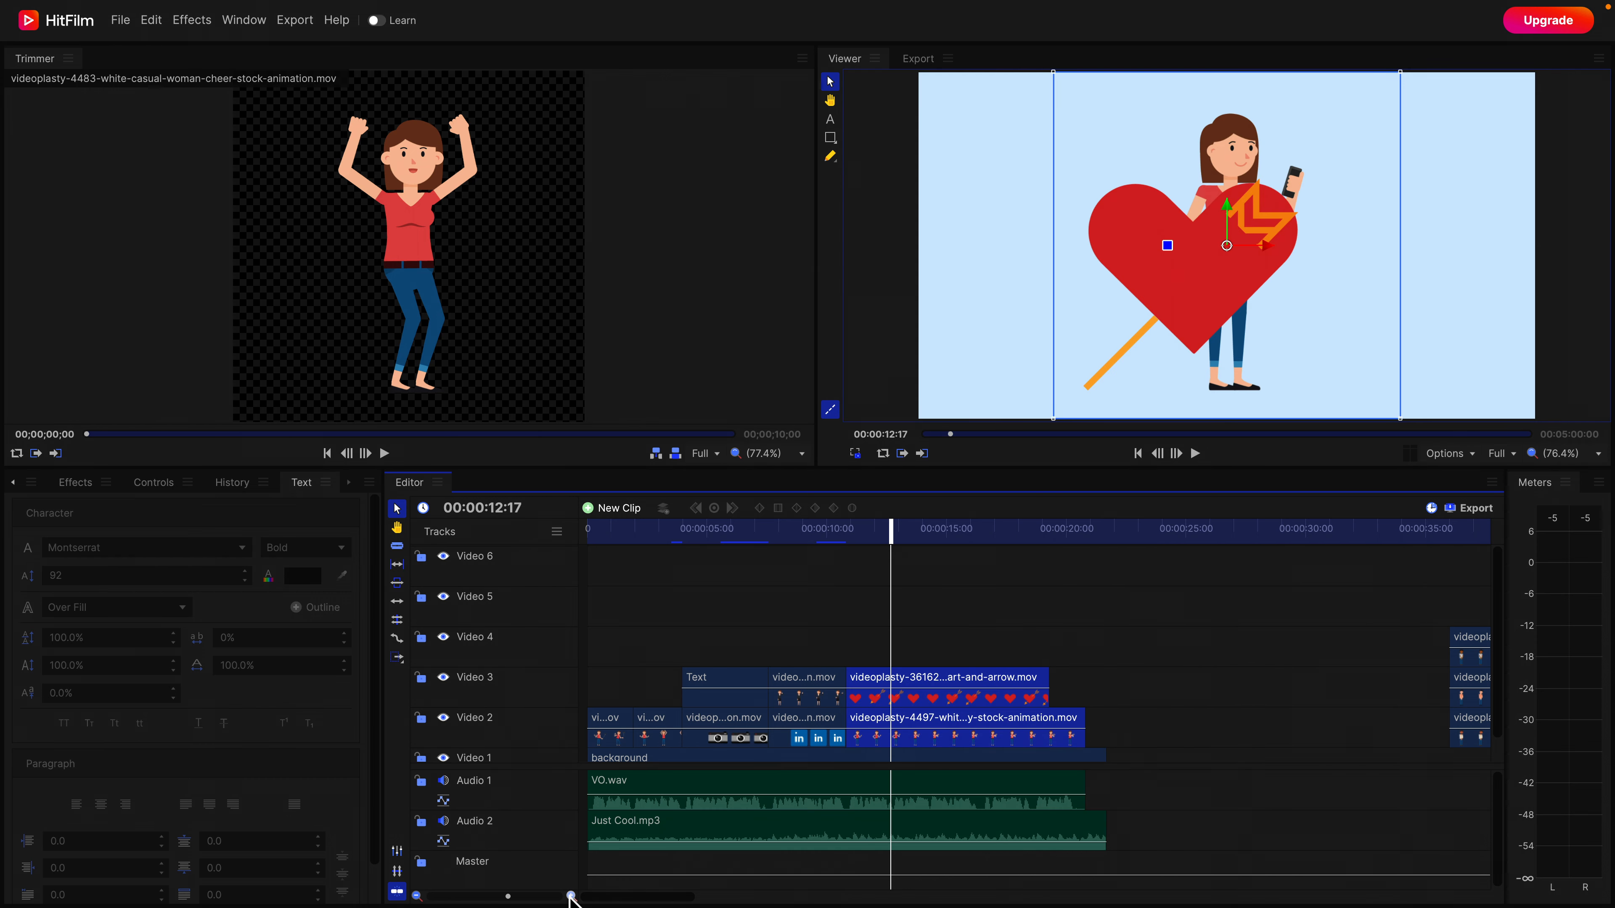
pyautogui.click(571, 896)
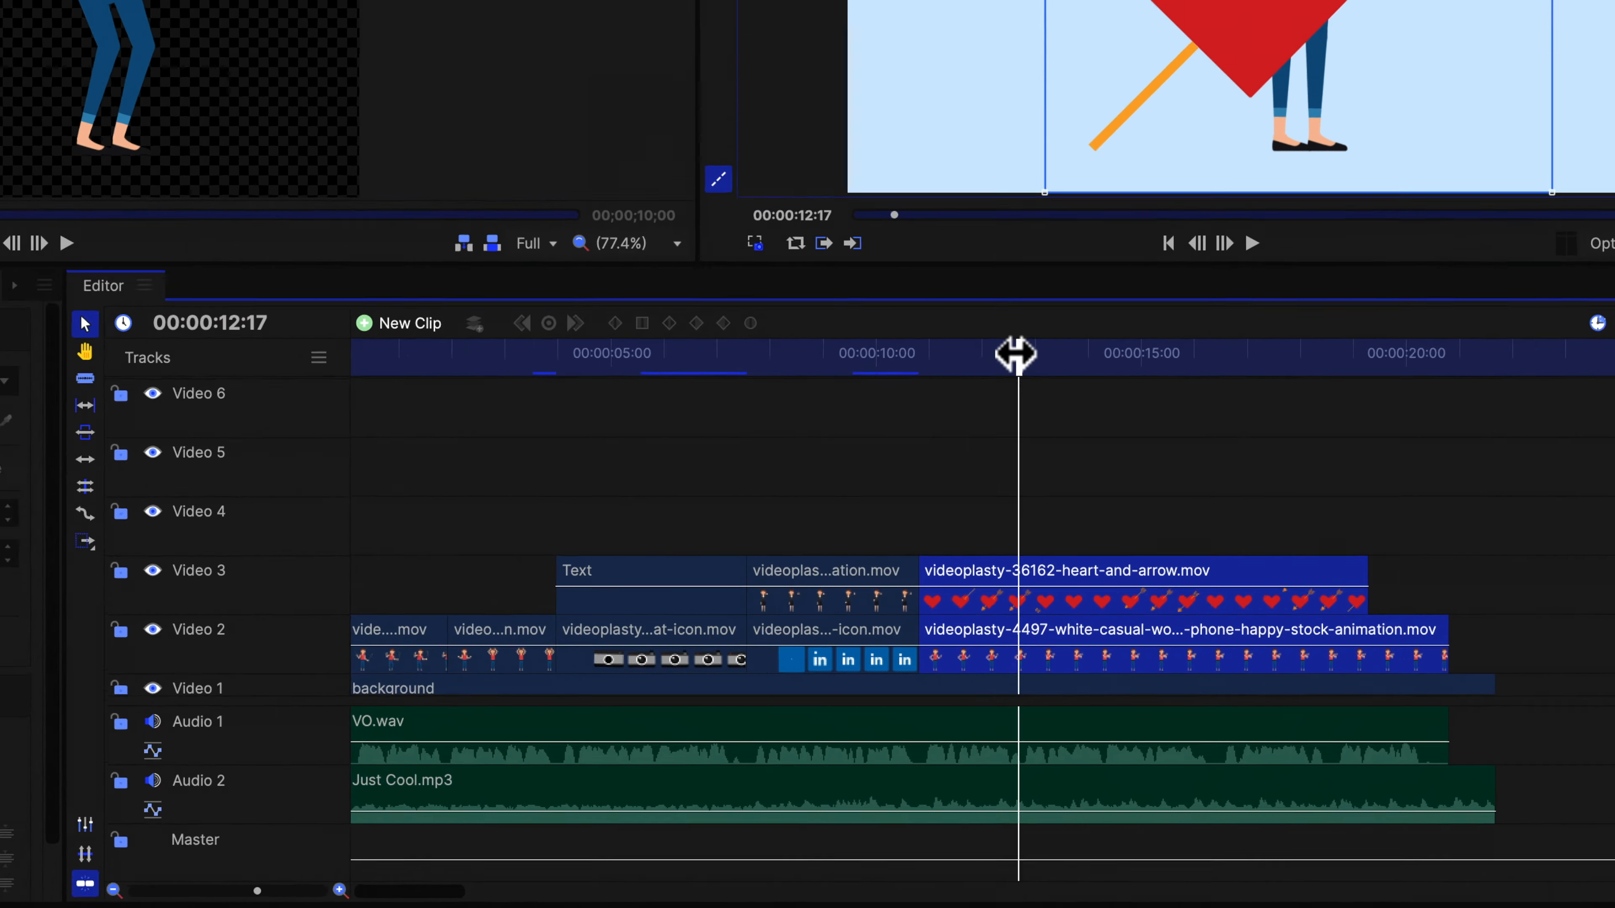
pyautogui.moveTo(1035, 526); pyautogui.dragTo(1038, 526)
pyautogui.moveTo(1011, 244); pyautogui.dragTo(1012, 245)
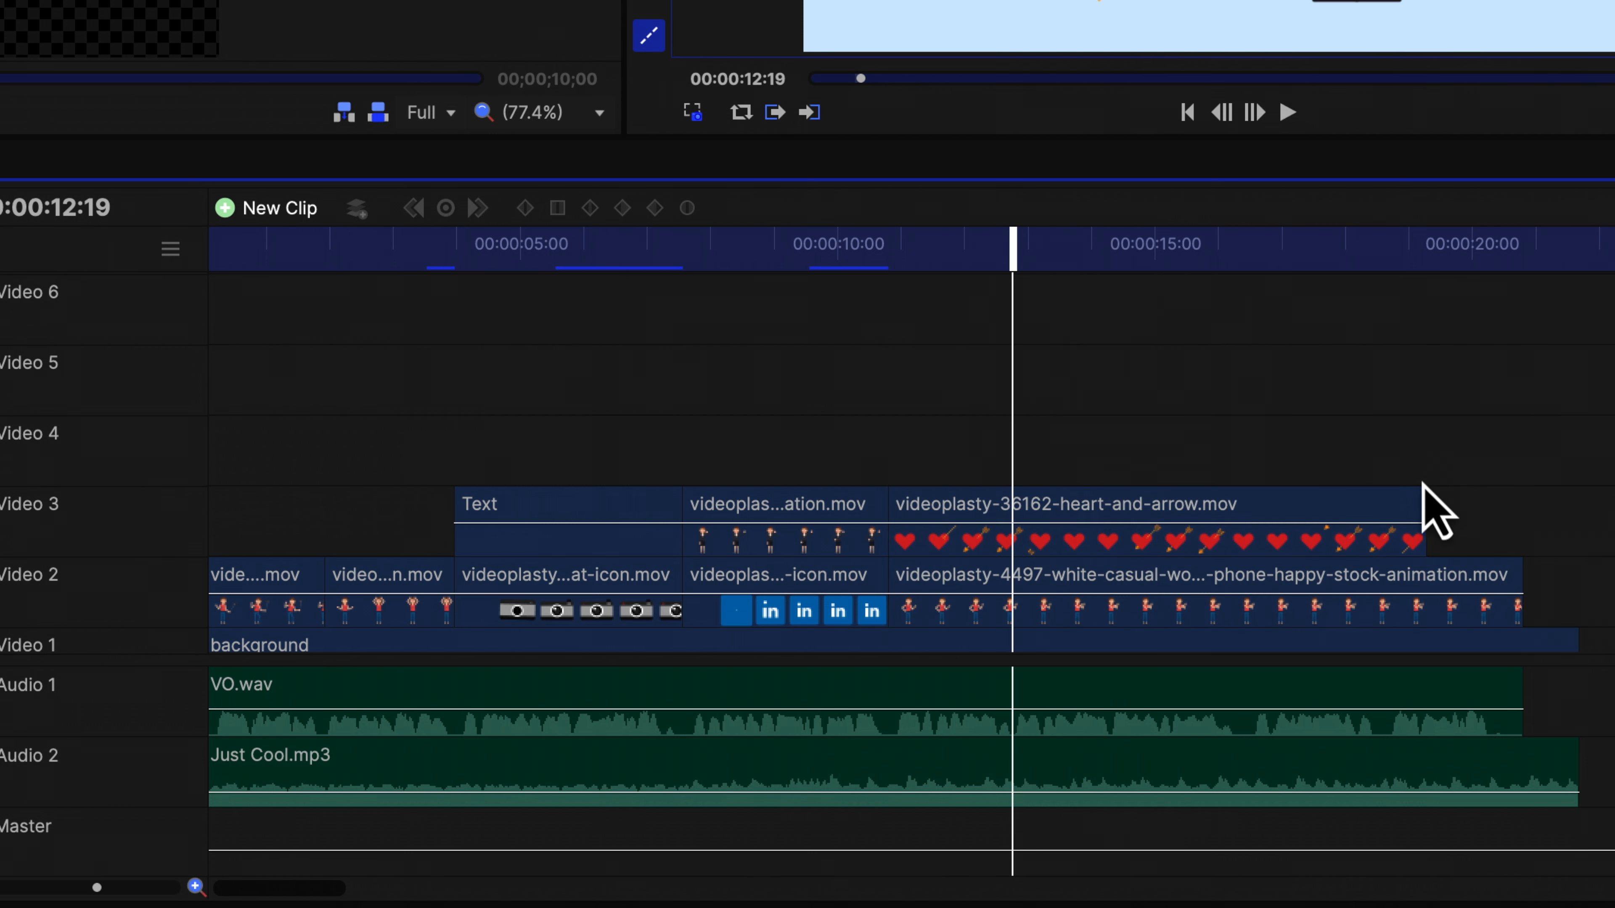
pyautogui.moveTo(1427, 500); pyautogui.dragTo(1014, 492)
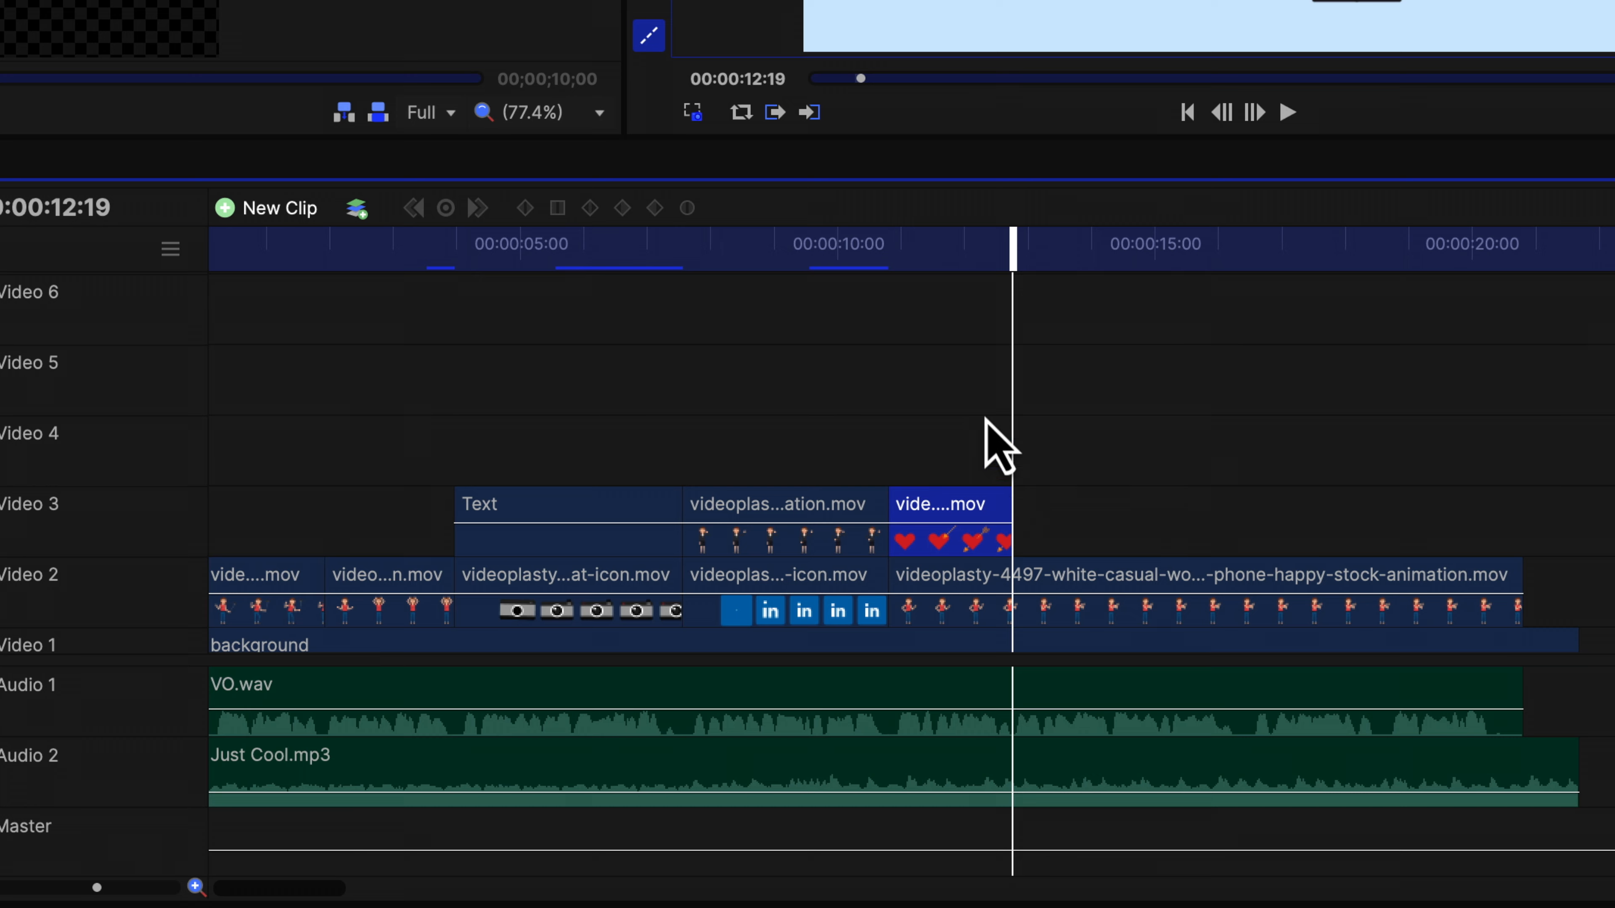
# Move the phone woman clip up to Video 4 and the heart-and-arrow clip down to Video 2 so she appears in front.
pyautogui.click(943, 251)
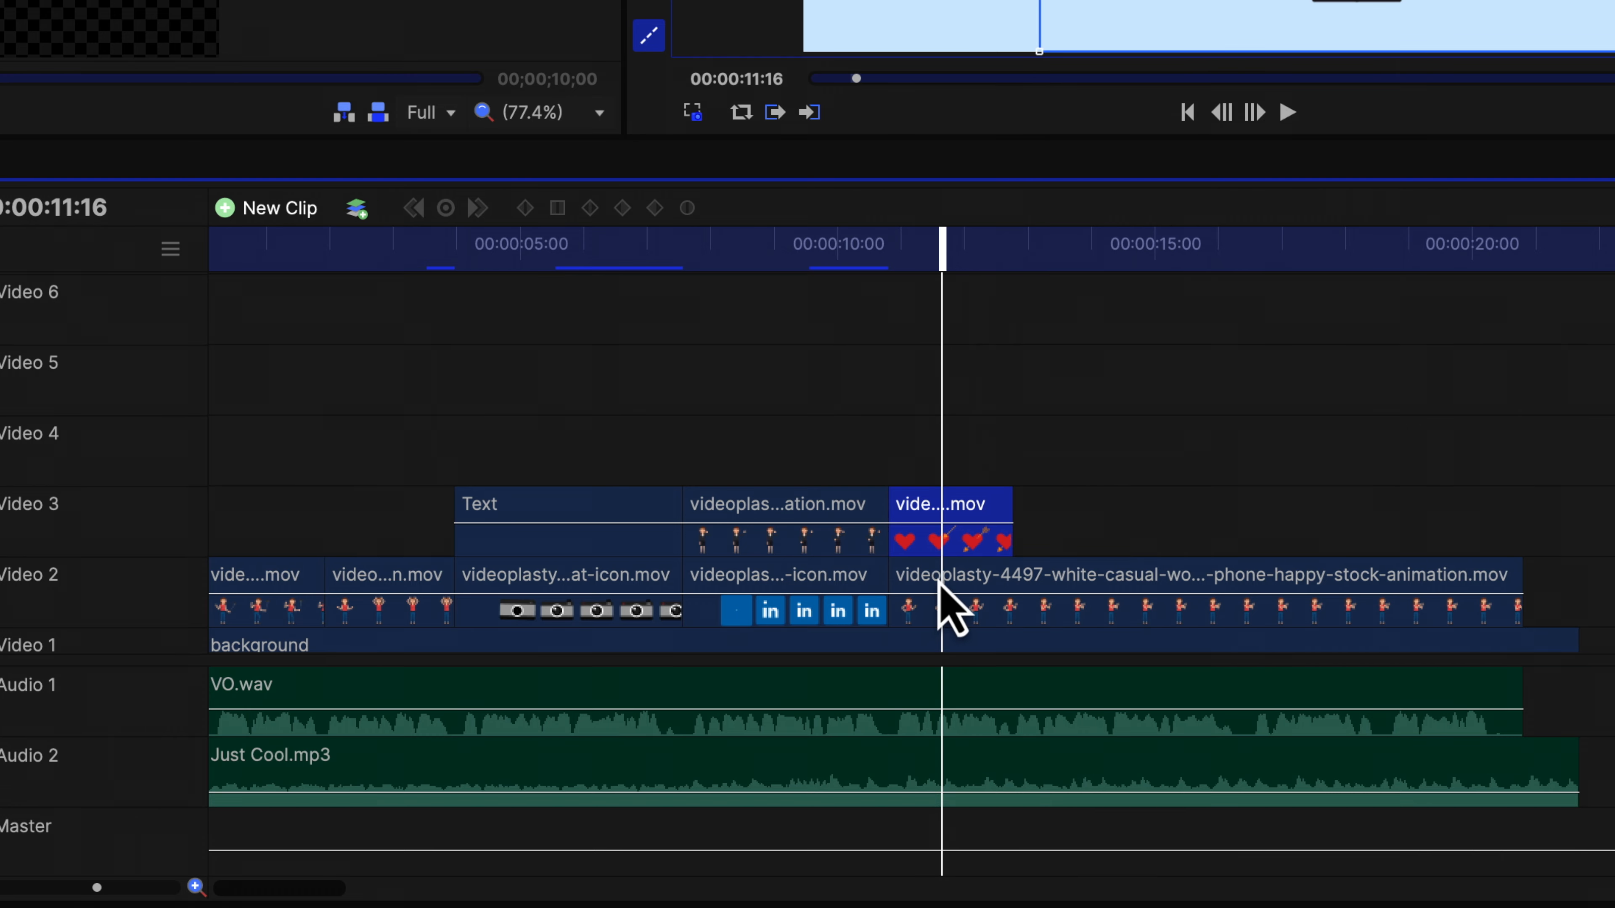
pyautogui.moveTo(939, 582); pyautogui.dragTo(946, 439)
pyautogui.moveTo(943, 534); pyautogui.dragTo(943, 578)
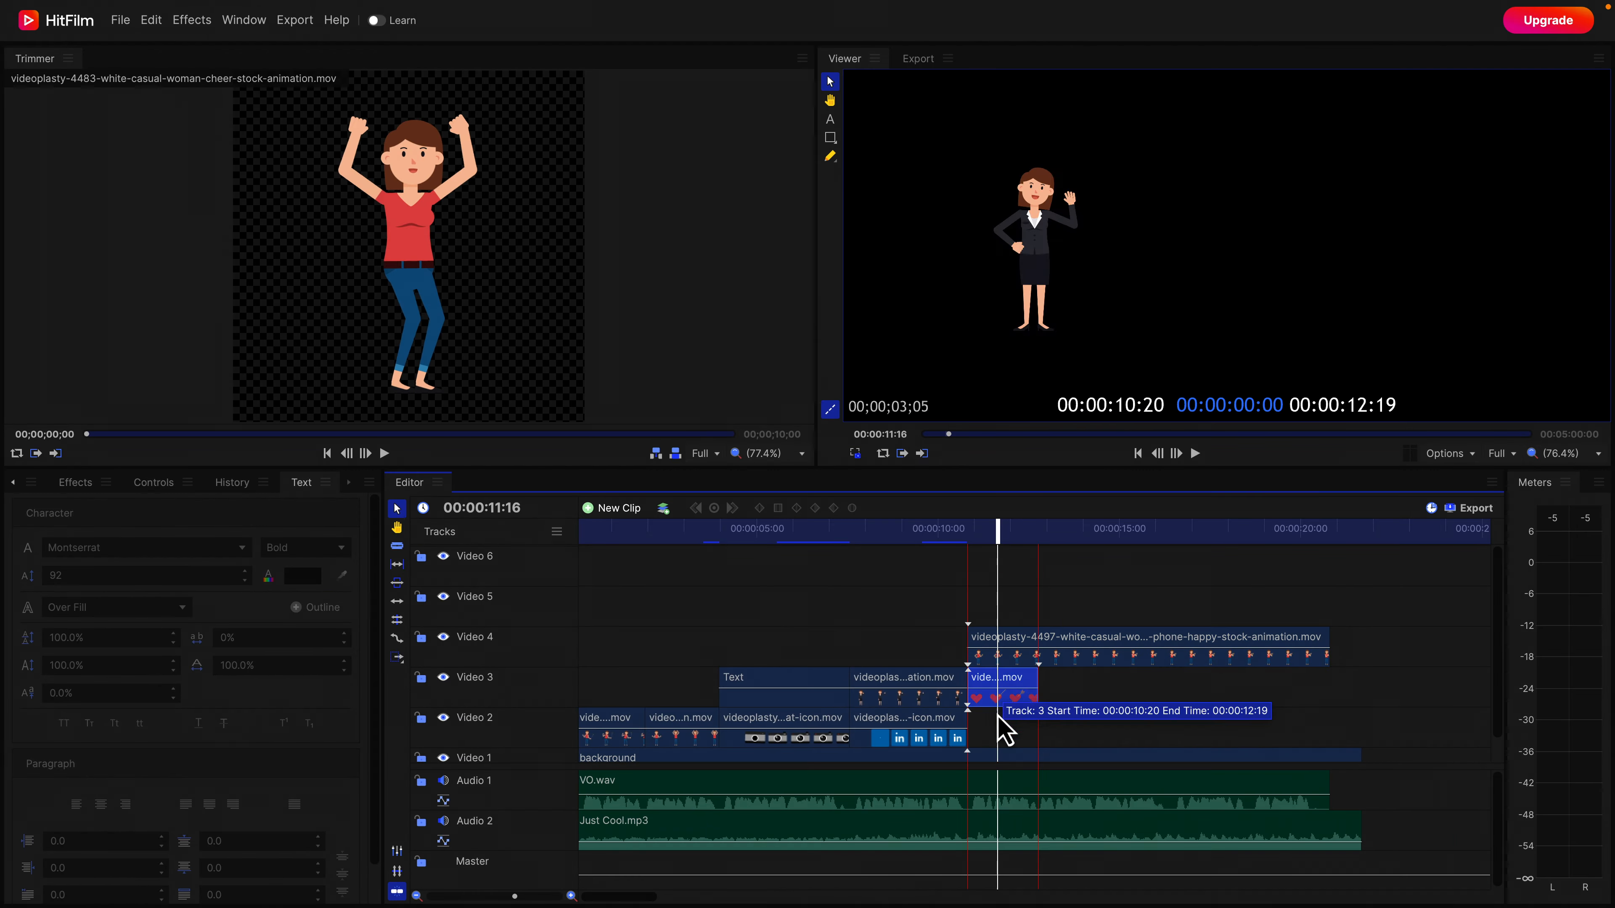
# Trim the phone woman clip to her phone gesture and place it on Video 3 directly above the heart-and-arrow clip, matching its length.
pyautogui.moveTo(996, 532)
pyautogui.mouseDown()
pyautogui.moveTo(976, 533)
pyautogui.moveTo(1305, 534)
pyautogui.moveTo(1097, 531)
pyautogui.moveTo(1025, 552)
pyautogui.moveTo(1088, 530)
pyautogui.moveTo(1021, 538)
pyautogui.mouseUp()
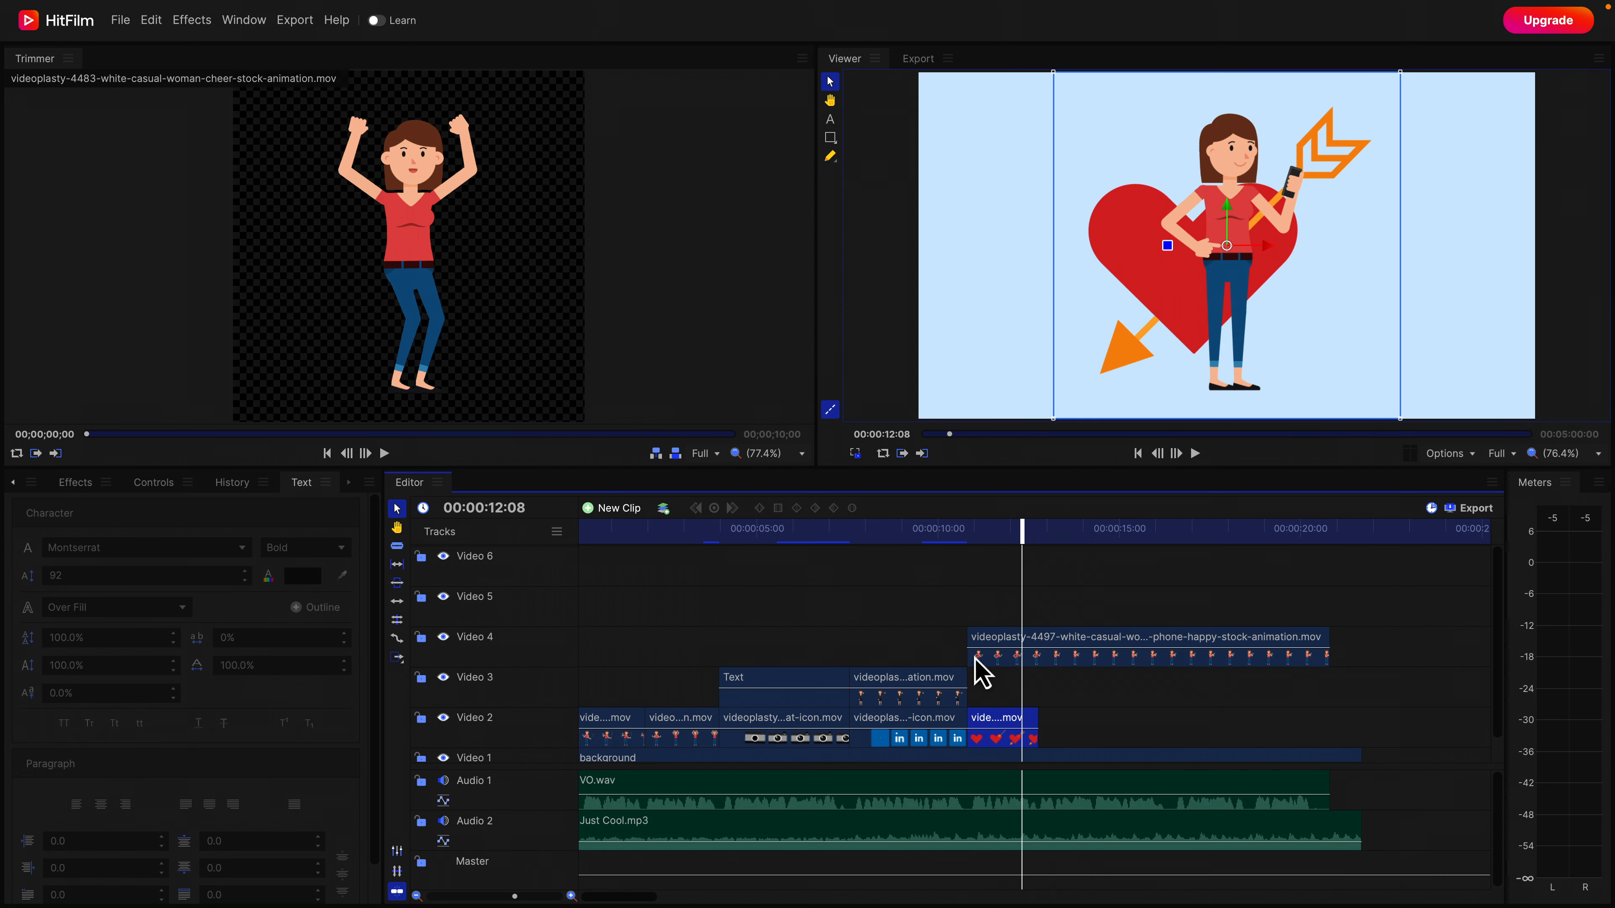
pyautogui.click(1001, 662)
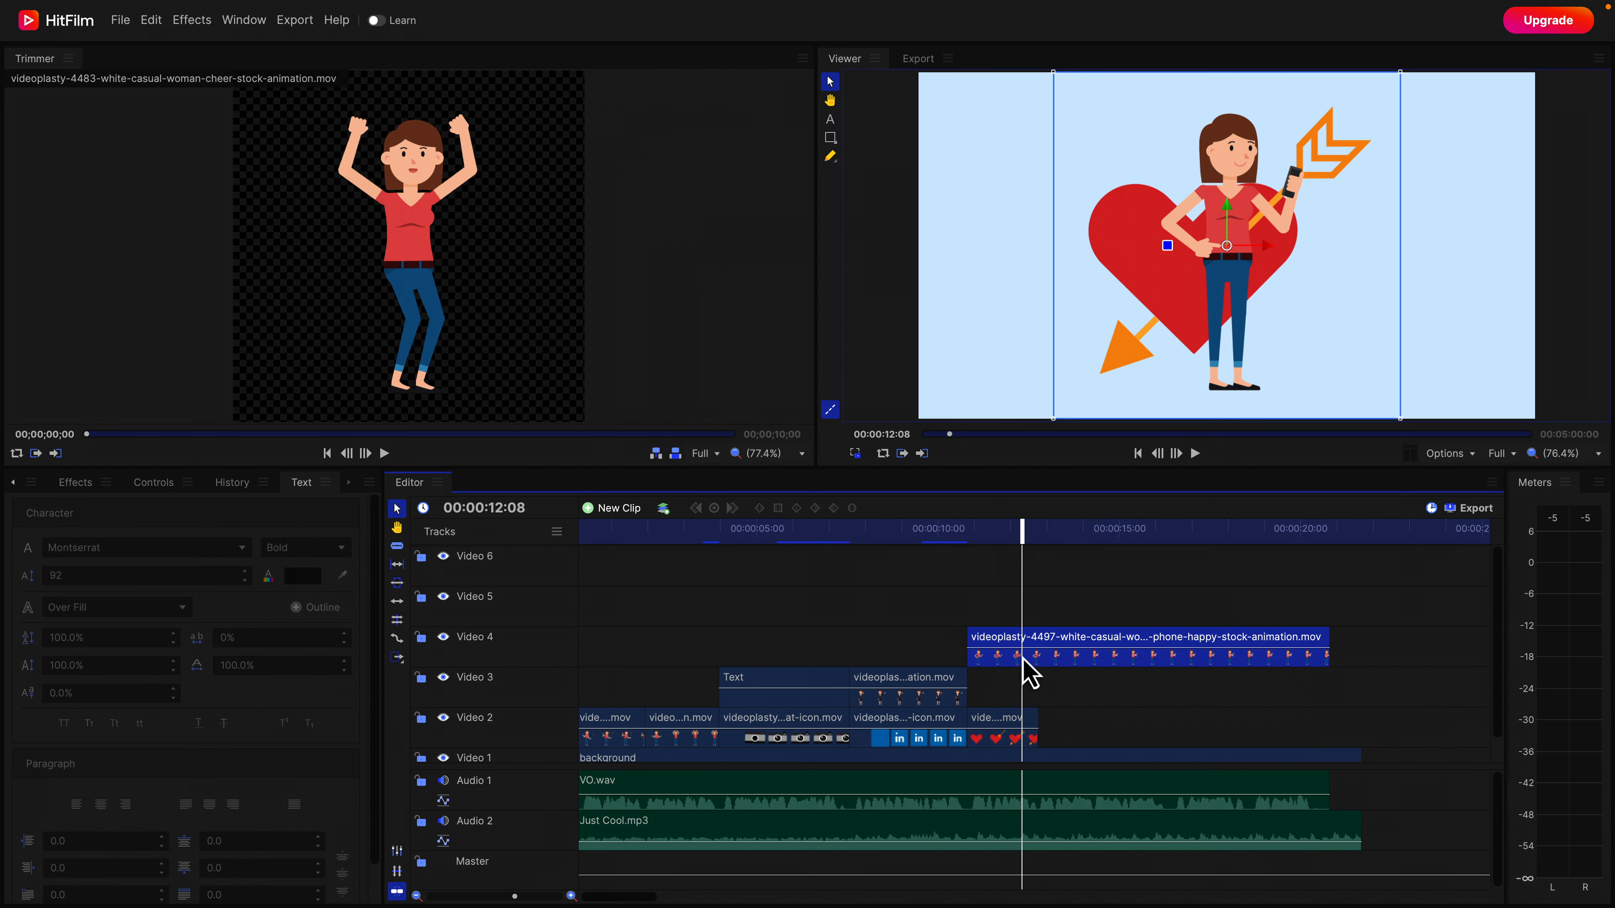
pyautogui.moveTo(960, 652); pyautogui.dragTo(1021, 668)
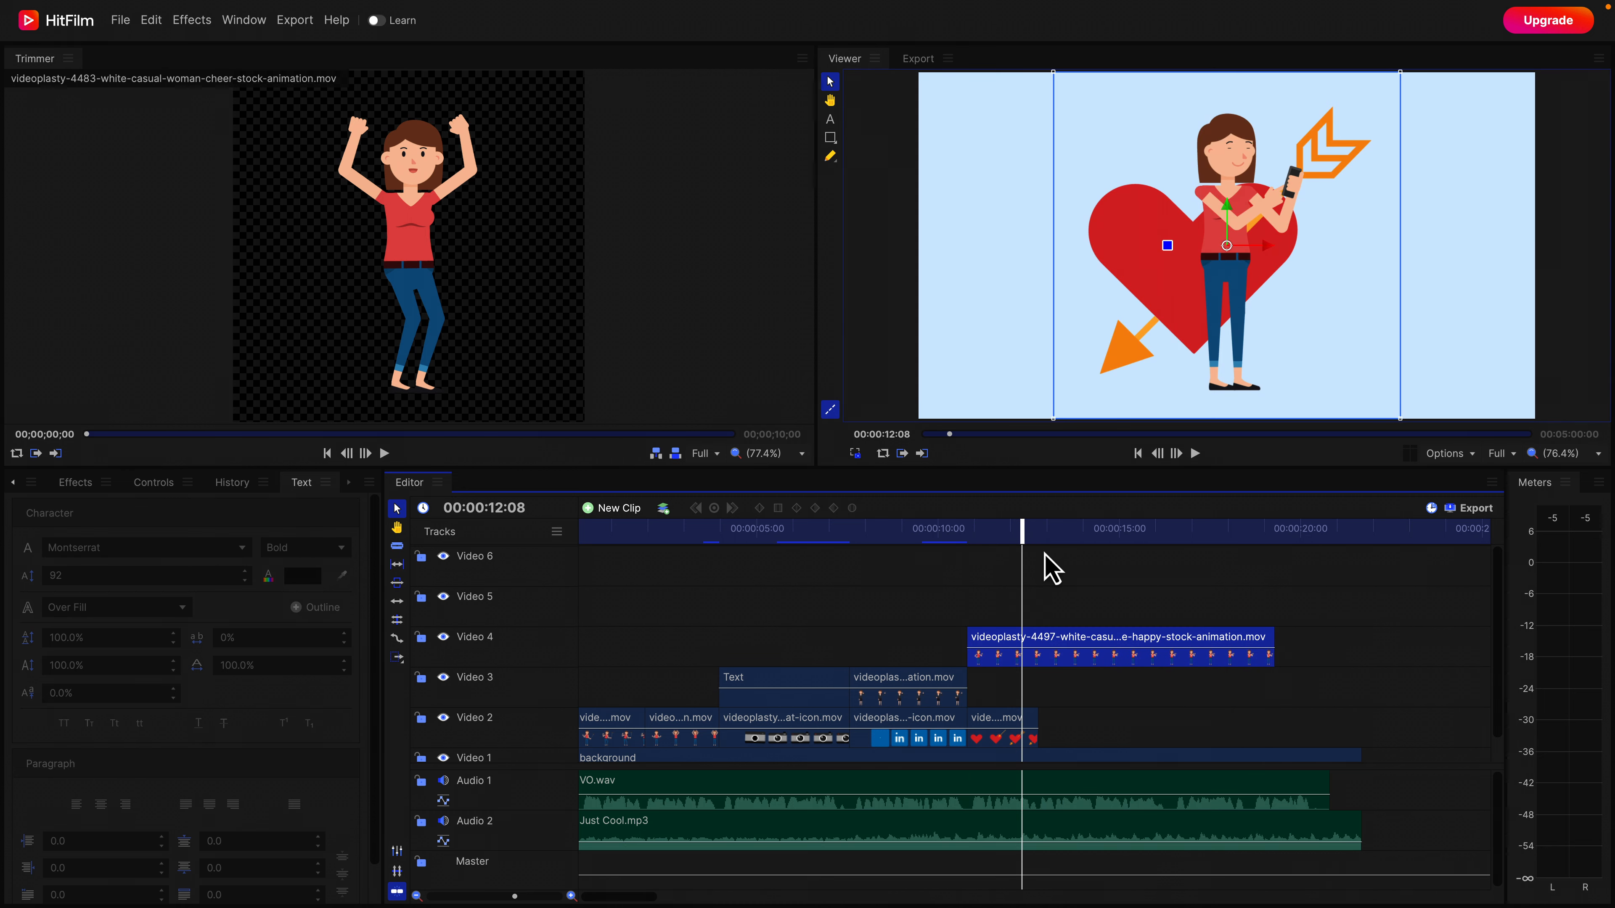
pyautogui.moveTo(1282, 652); pyautogui.dragTo(987, 680)
pyautogui.click(850, 534)
pyautogui.press('space')
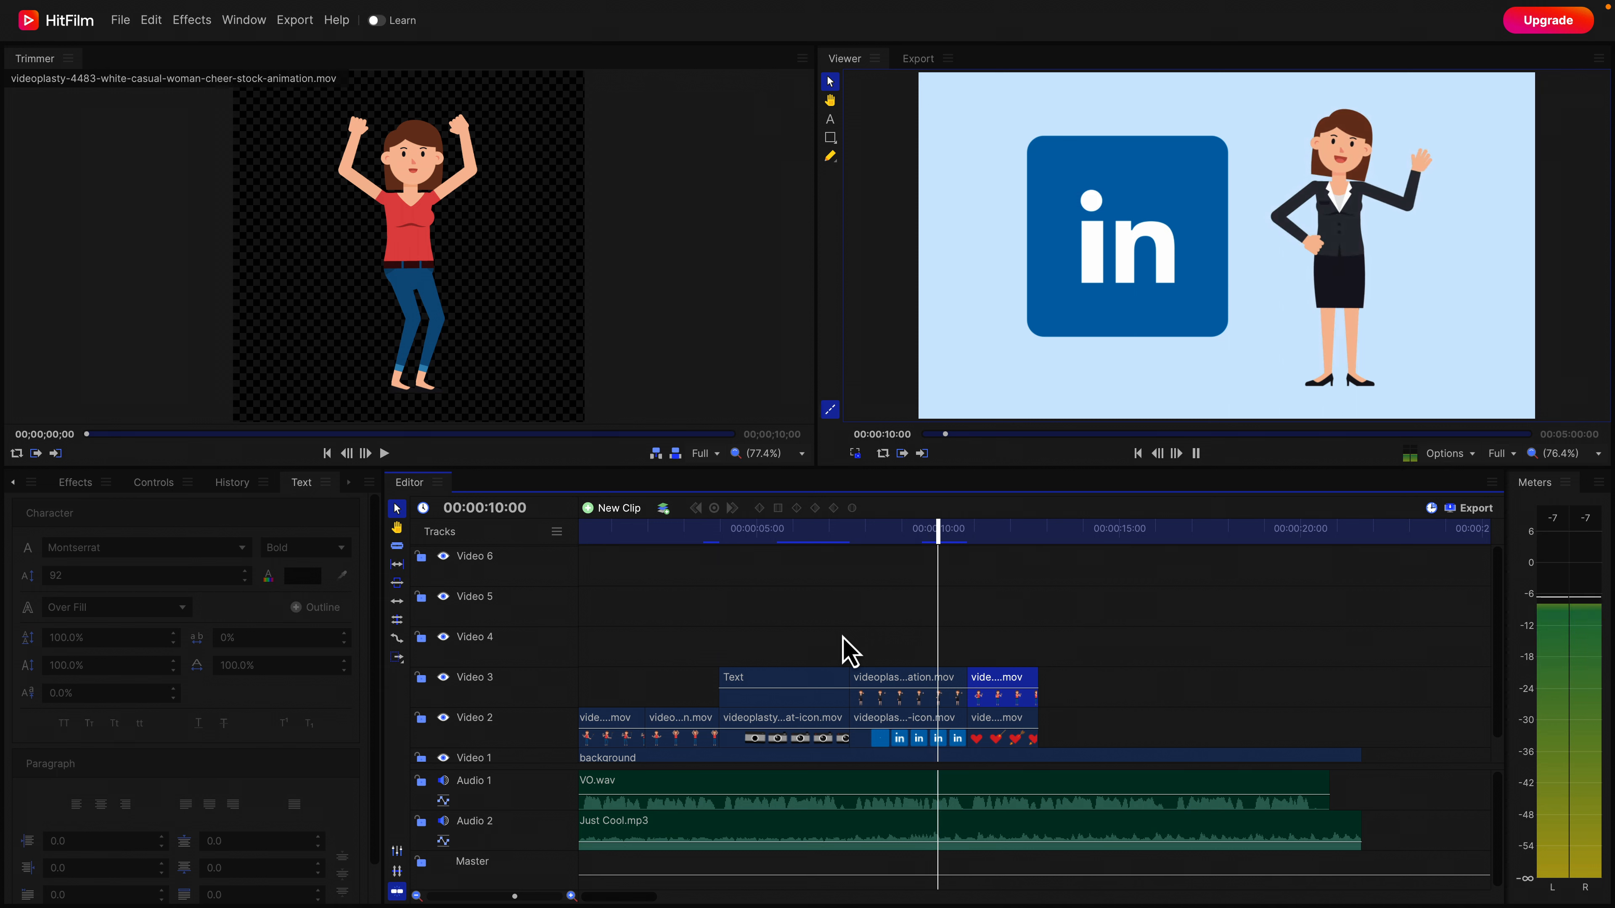
pyautogui.press('space')
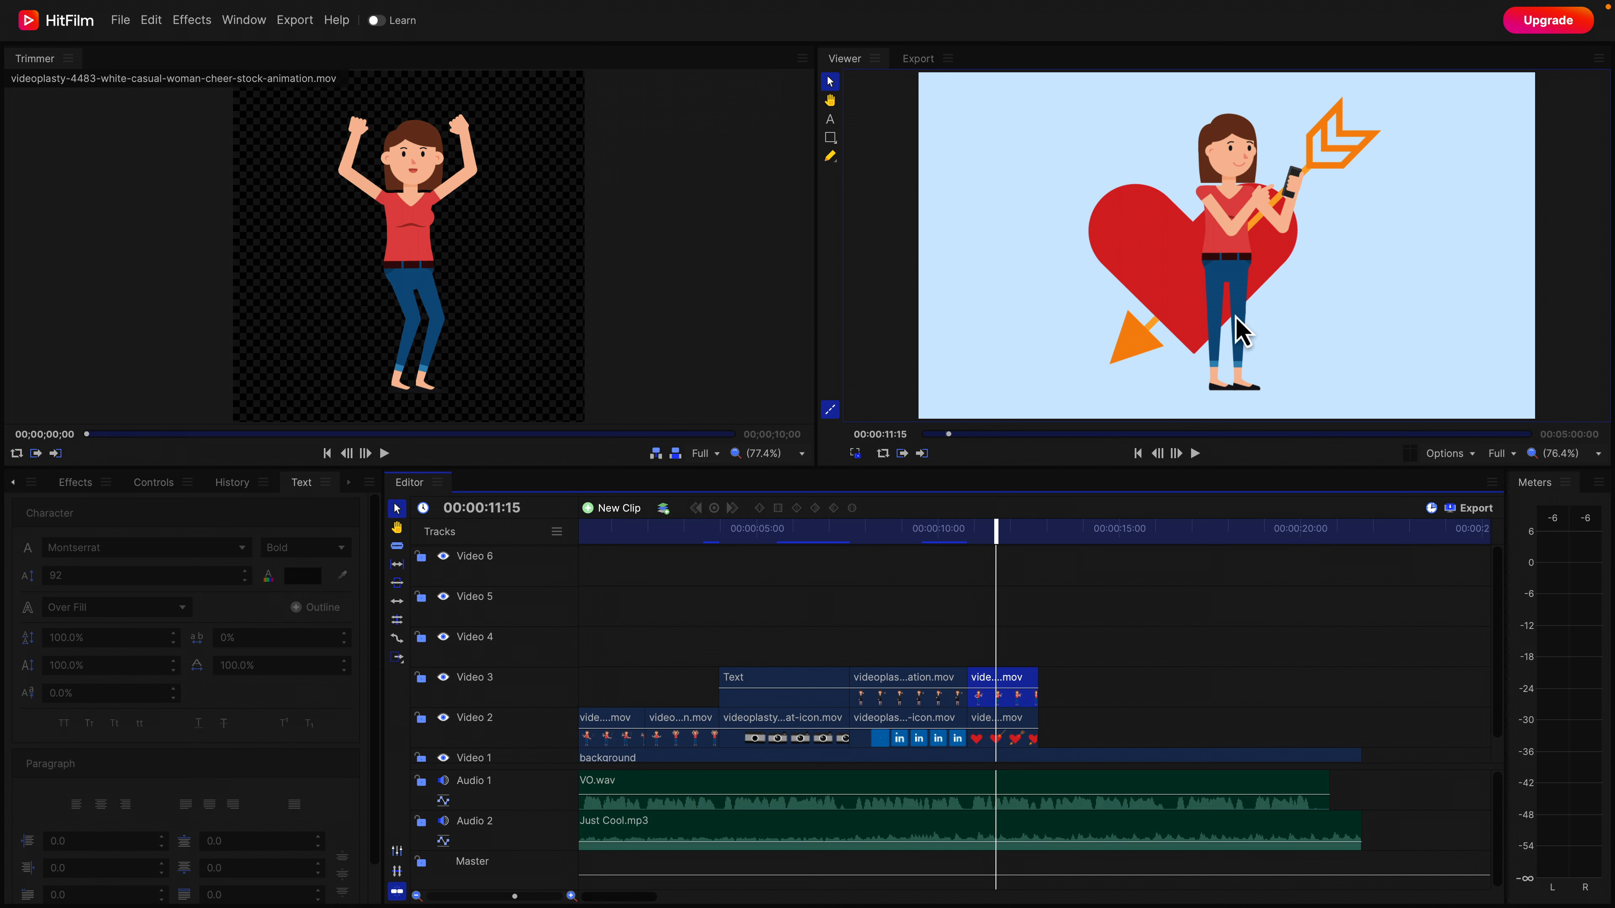
# Move the phone woman horizontally to the left side of the frame, away from the heart and arrow.
pyautogui.click(919, 535)
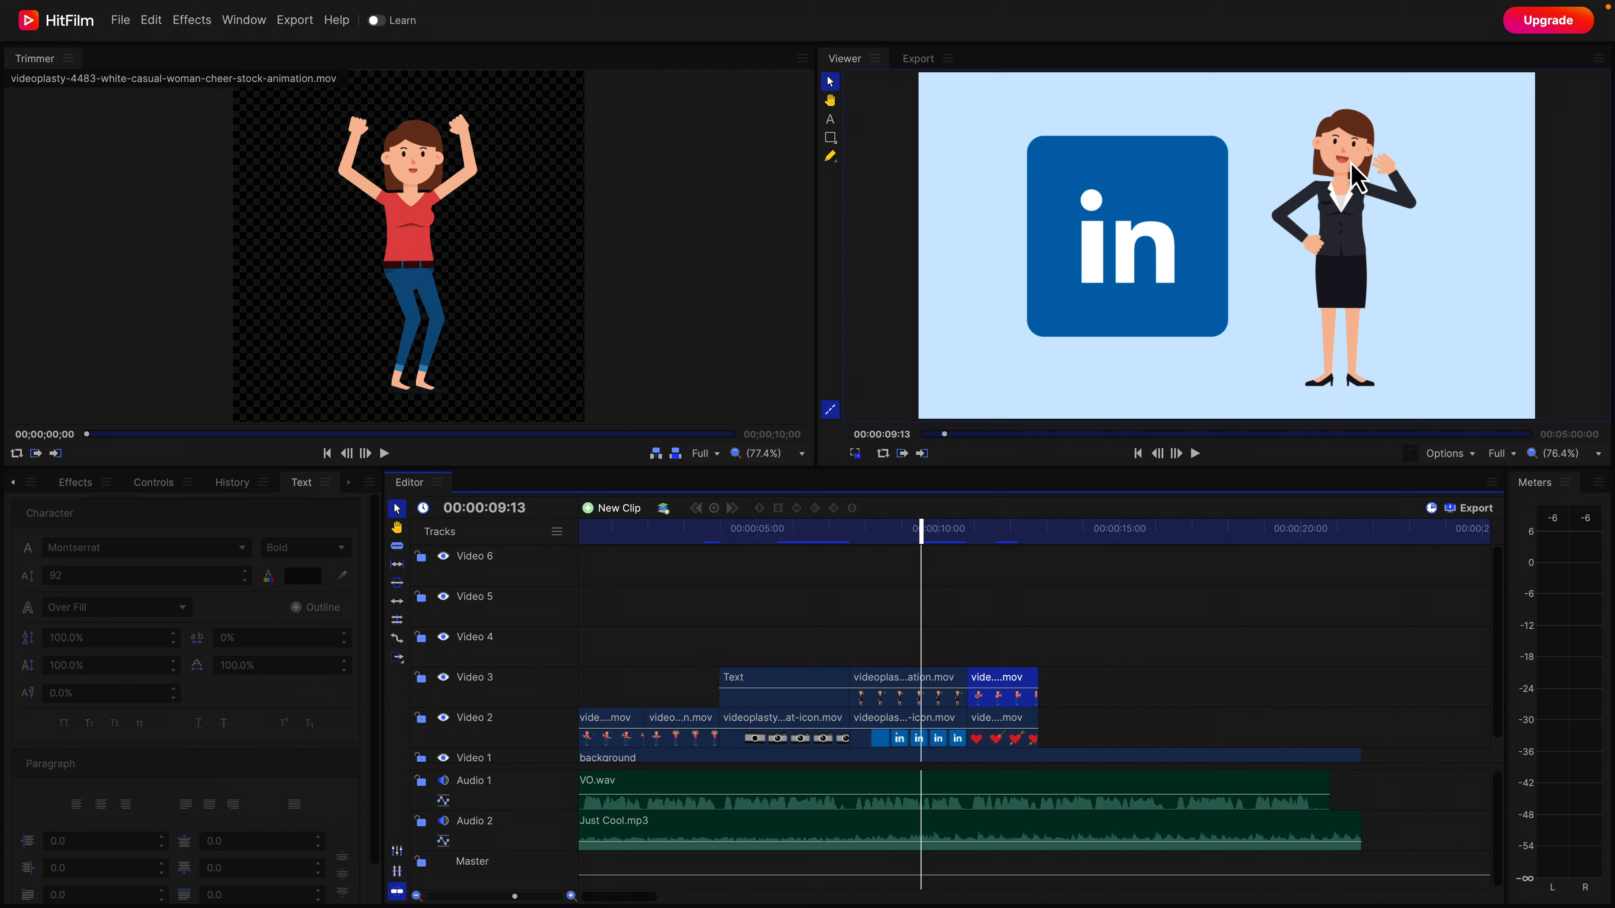
pyautogui.click(990, 538)
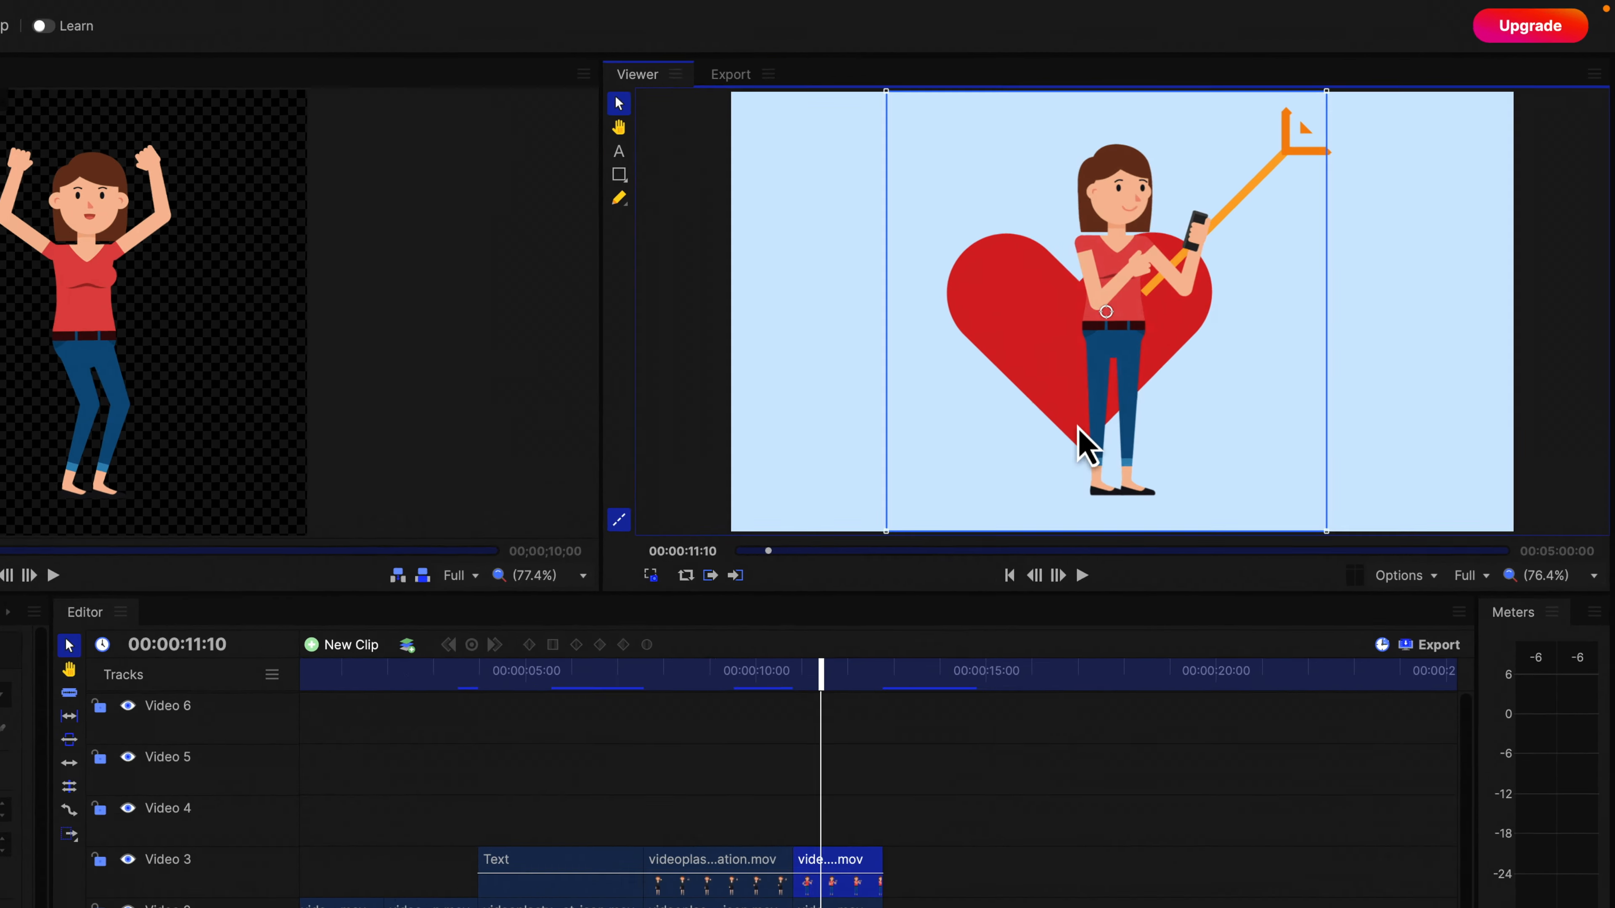
pyautogui.moveTo(1226, 350); pyautogui.dragTo(1081, 351)
pyautogui.moveTo(802, 503); pyautogui.dragTo(800, 502)
pyautogui.click(1106, 405)
pyautogui.moveTo(1049, 412)
pyautogui.mouseDown()
pyautogui.moveTo(1193, 411)
pyautogui.moveTo(1049, 424)
pyautogui.mouseUp()
# Move the heart-and-arrow icon to the right of the phone woman and scale it down proportionally.
pyautogui.click(1208, 271)
pyautogui.moveTo(1211, 262); pyautogui.dragTo(1398, 280)
pyautogui.moveTo(678, 823); pyautogui.dragTo(710, 797)
pyautogui.press('shift')
pyautogui.moveTo(981, 622); pyautogui.dragTo(1088, 563)
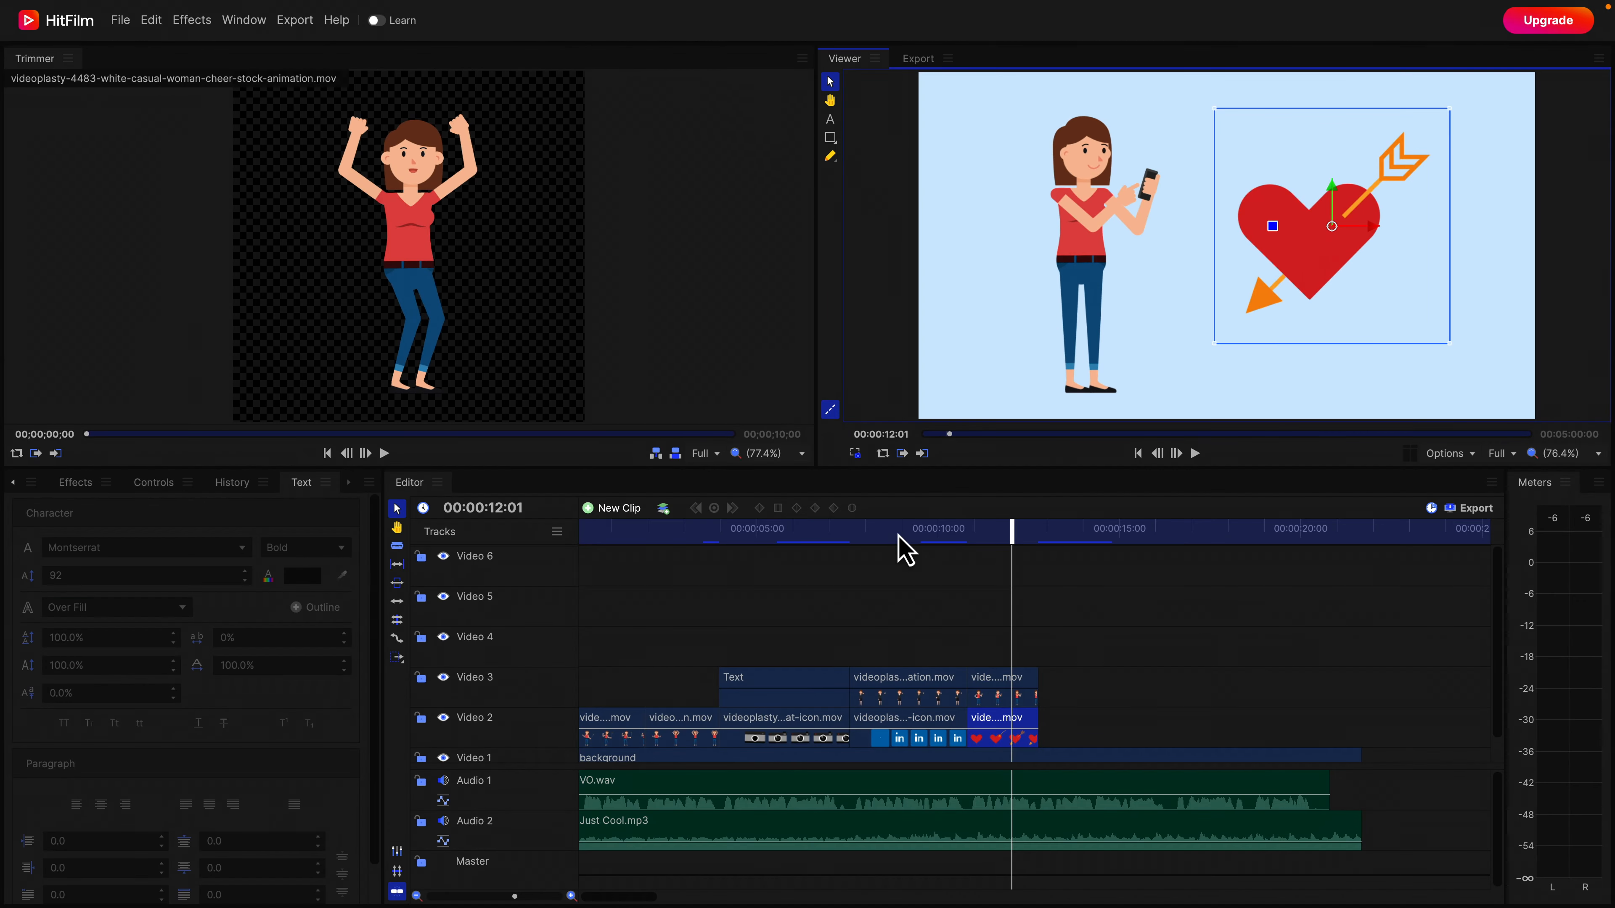
# Check the phone scene against the voice-over and bring the three in-love man clips and the cheering woman clip close behind it.
pyautogui.click(898, 536)
pyautogui.hscroll(-1, 897, 536)
pyautogui.press('space')
pyautogui.press('space')
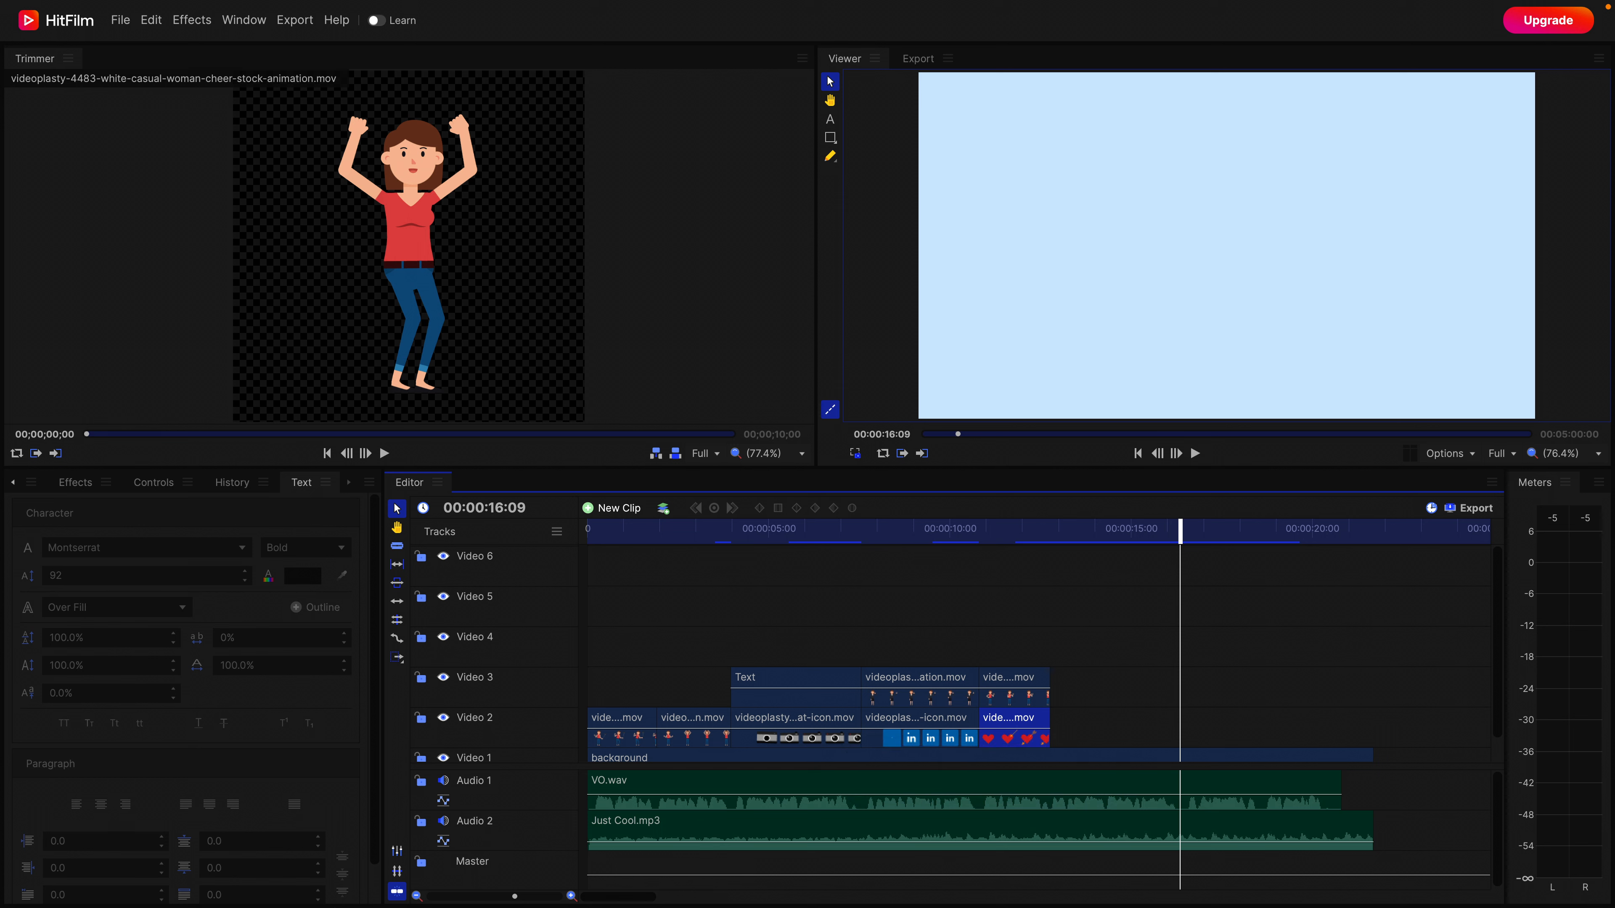
pyautogui.click(416, 896)
pyautogui.click(416, 897)
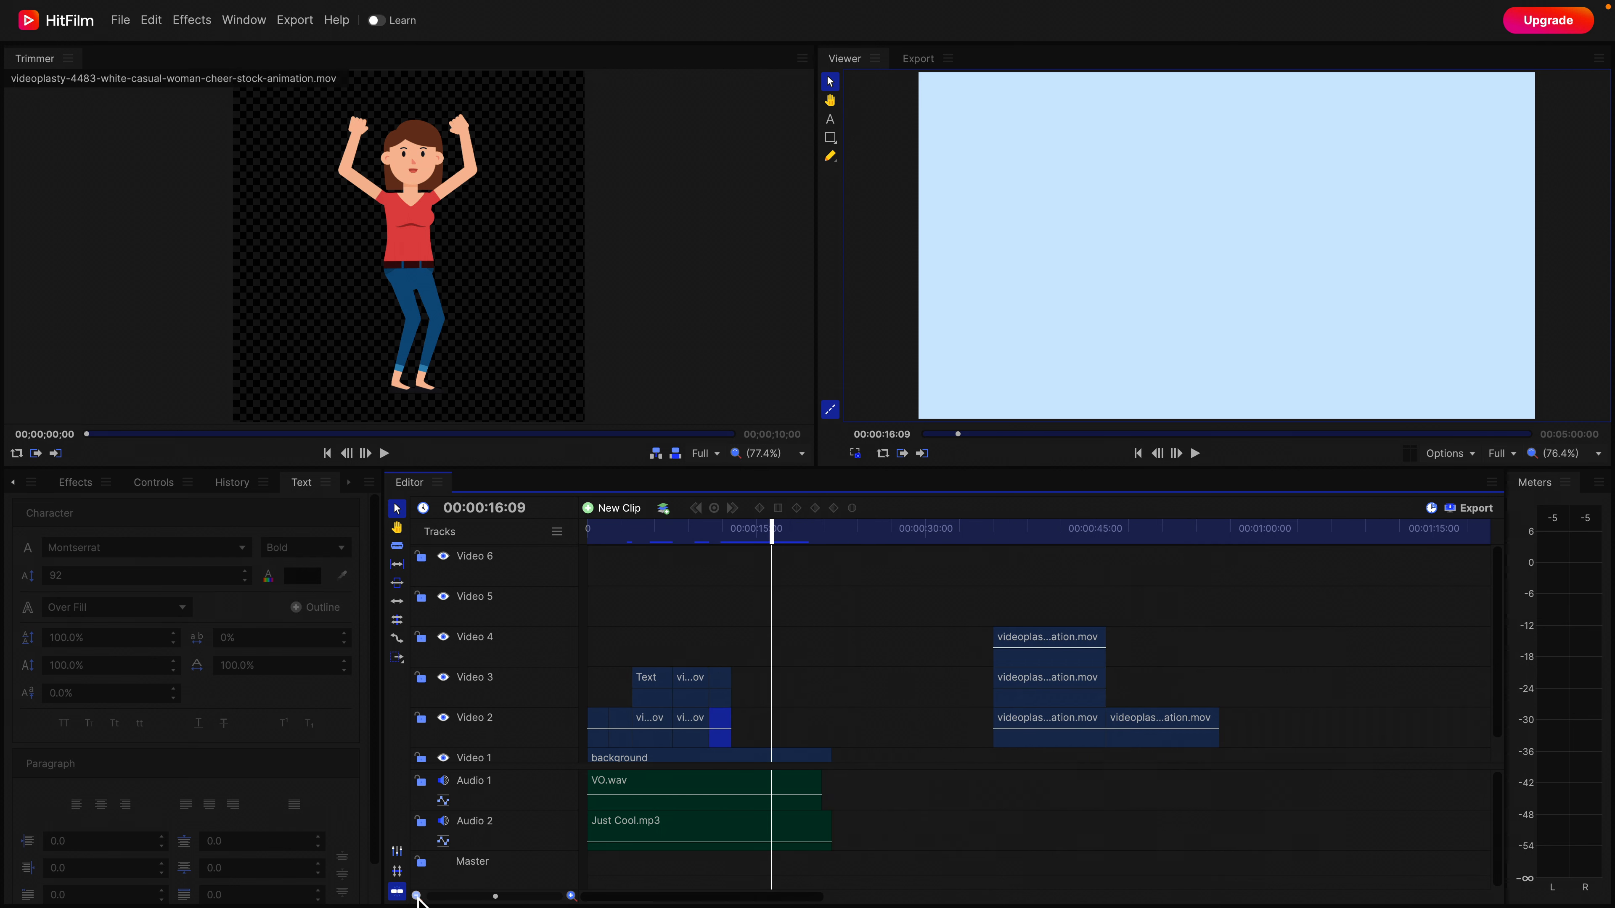
pyautogui.moveTo(975, 616); pyautogui.dragTo(919, 725)
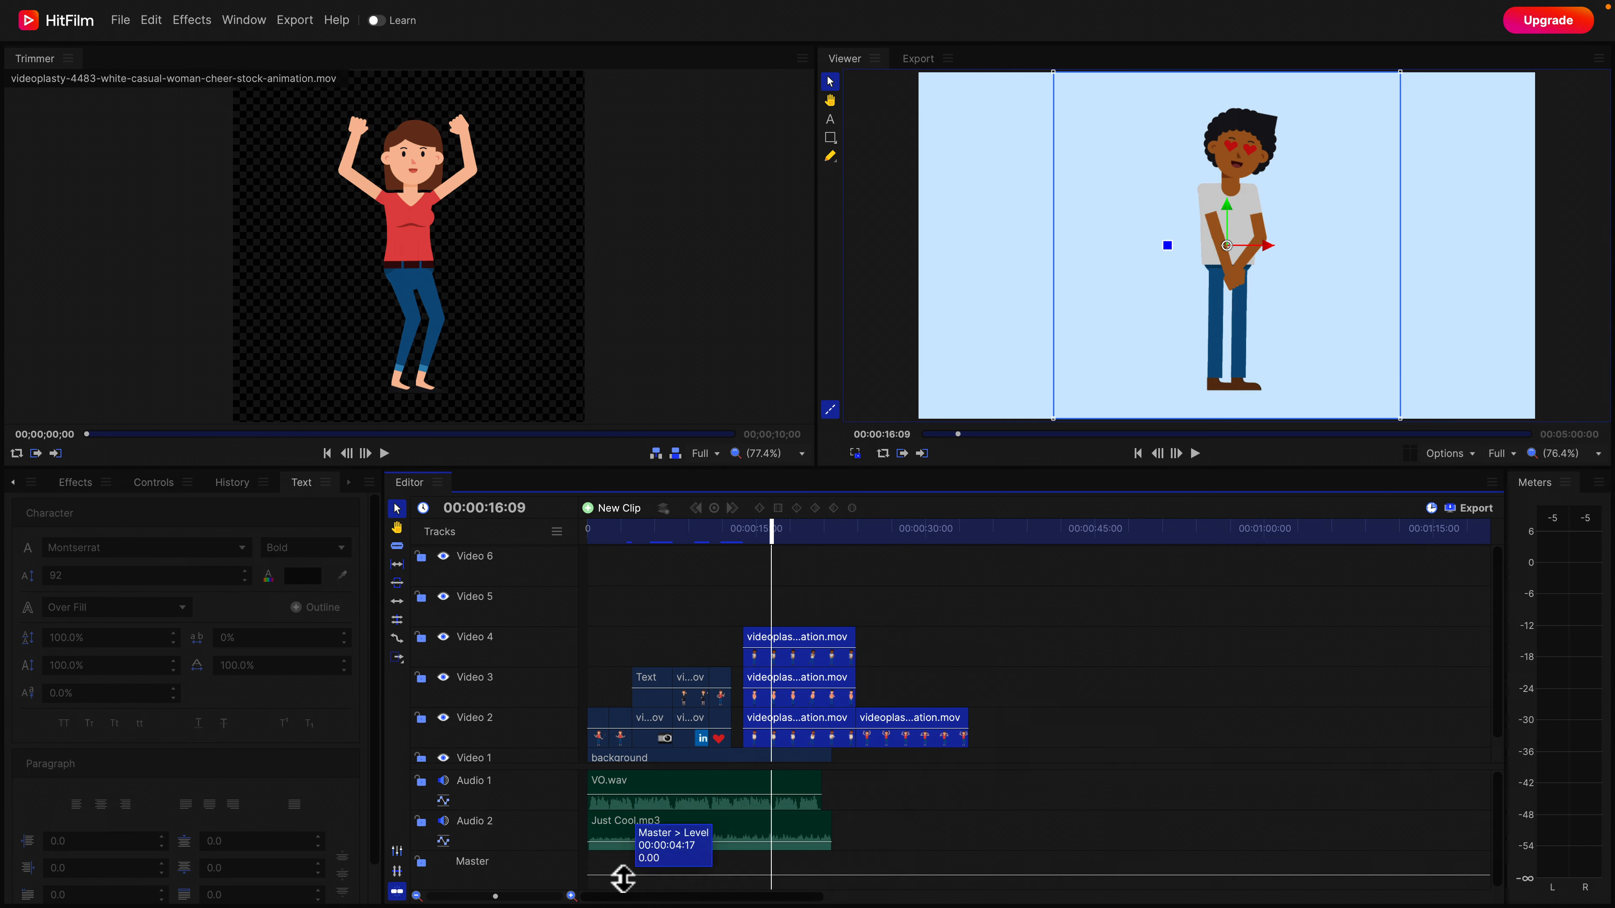
pyautogui.click(572, 896)
pyautogui.click(571, 897)
pyautogui.click(572, 897)
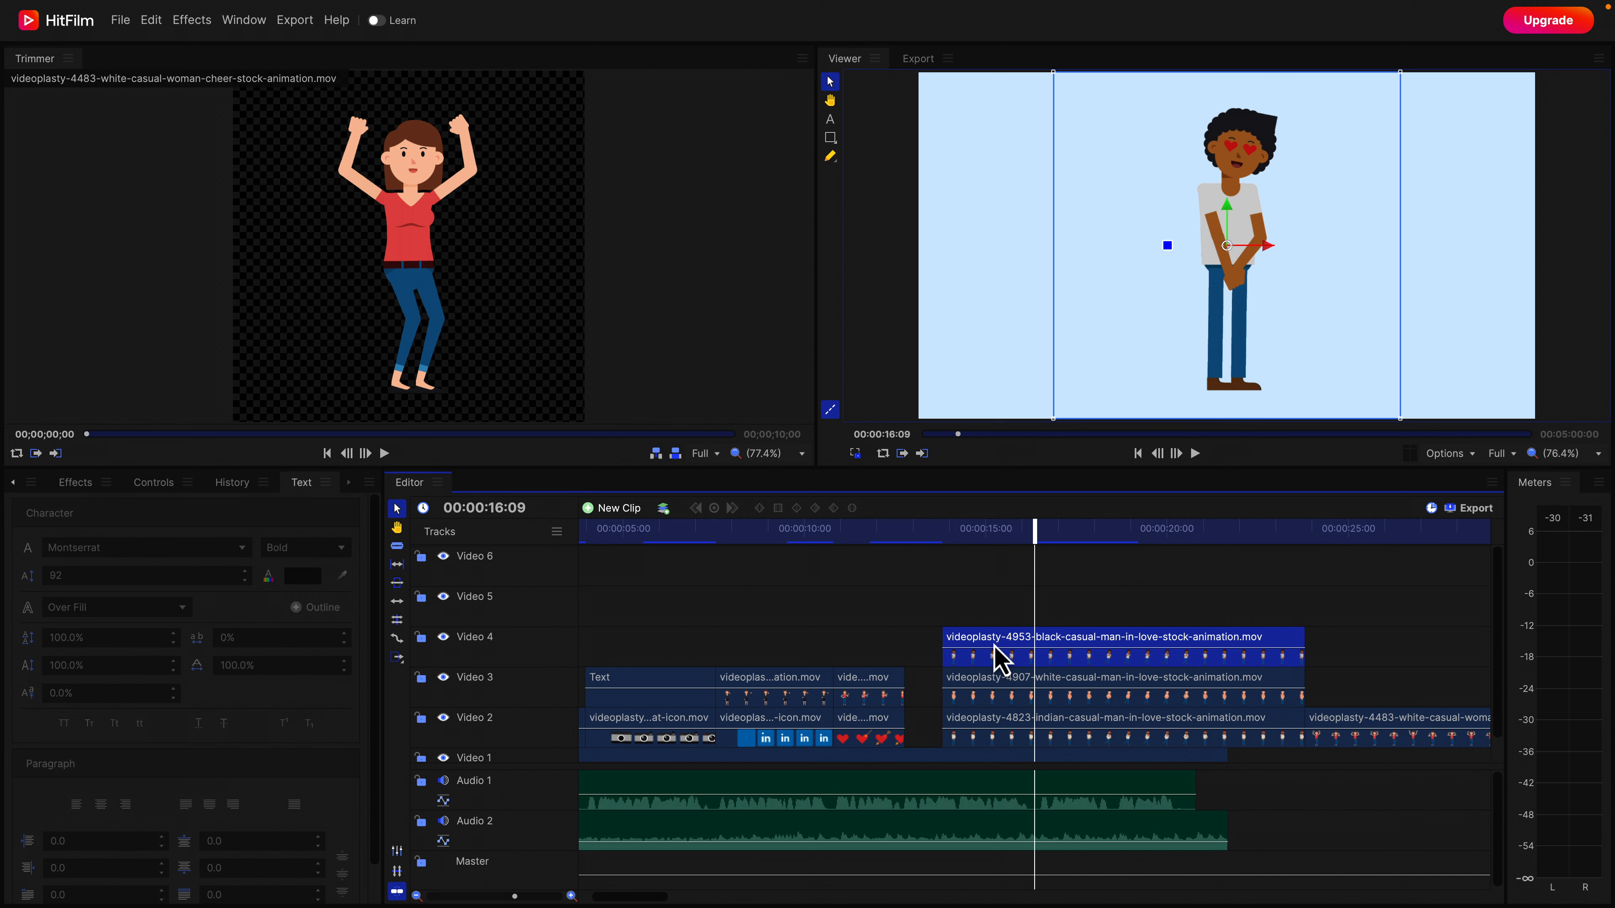
# Spread out the three men by moving the Video 4 man to the left and the Video 2 man to the right.
pyautogui.moveTo(1270, 248); pyautogui.dragTo(1094, 248)
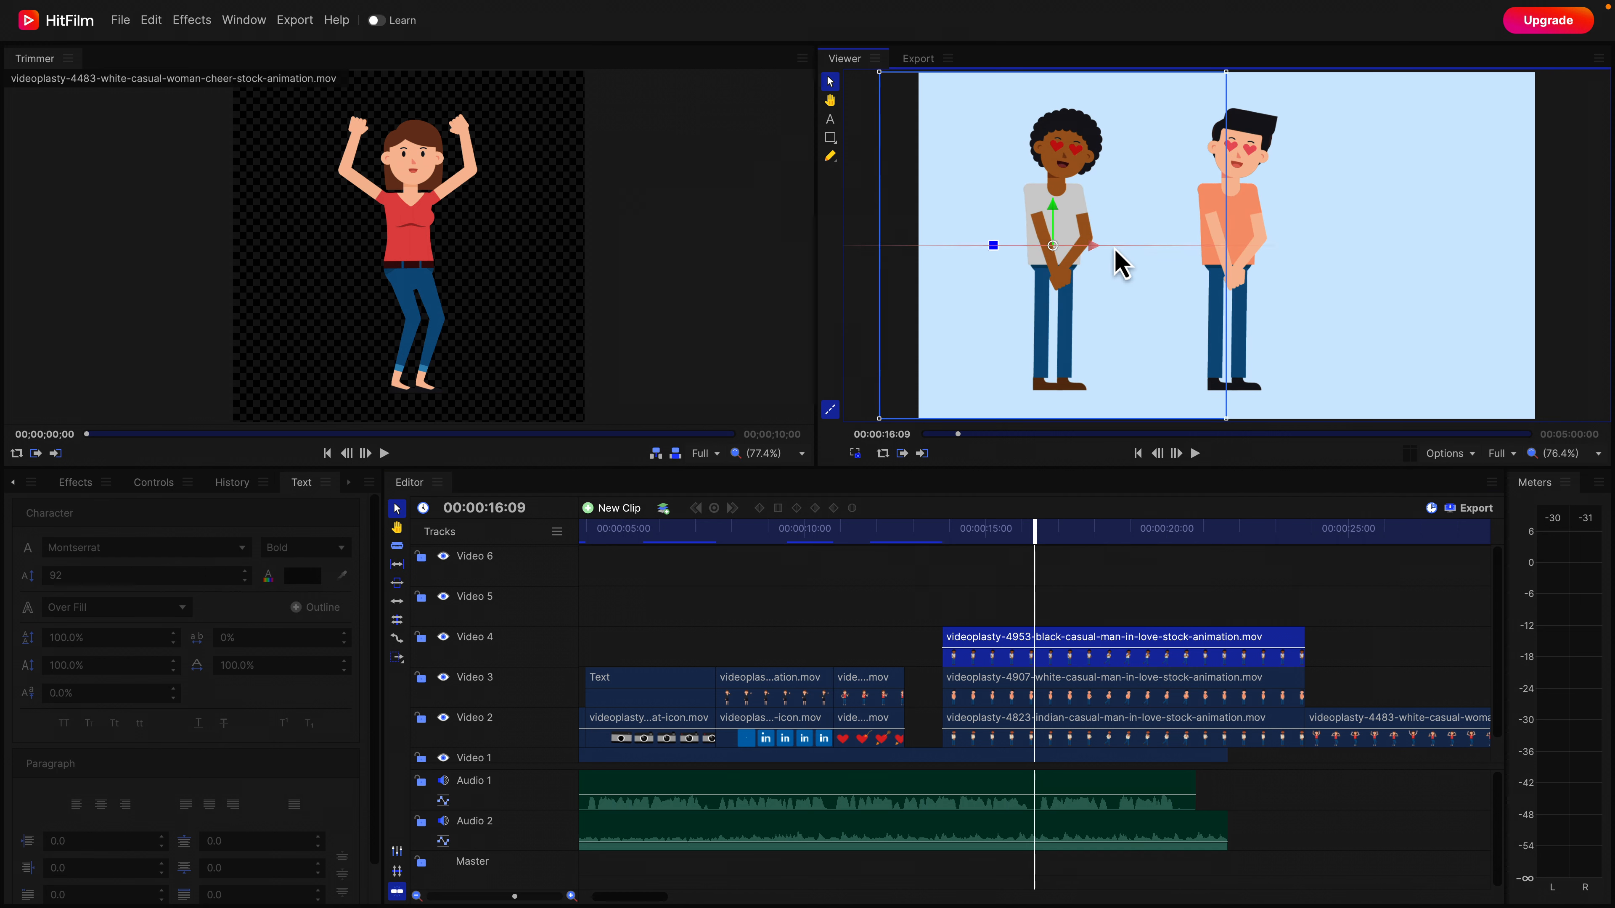
pyautogui.click(1018, 738)
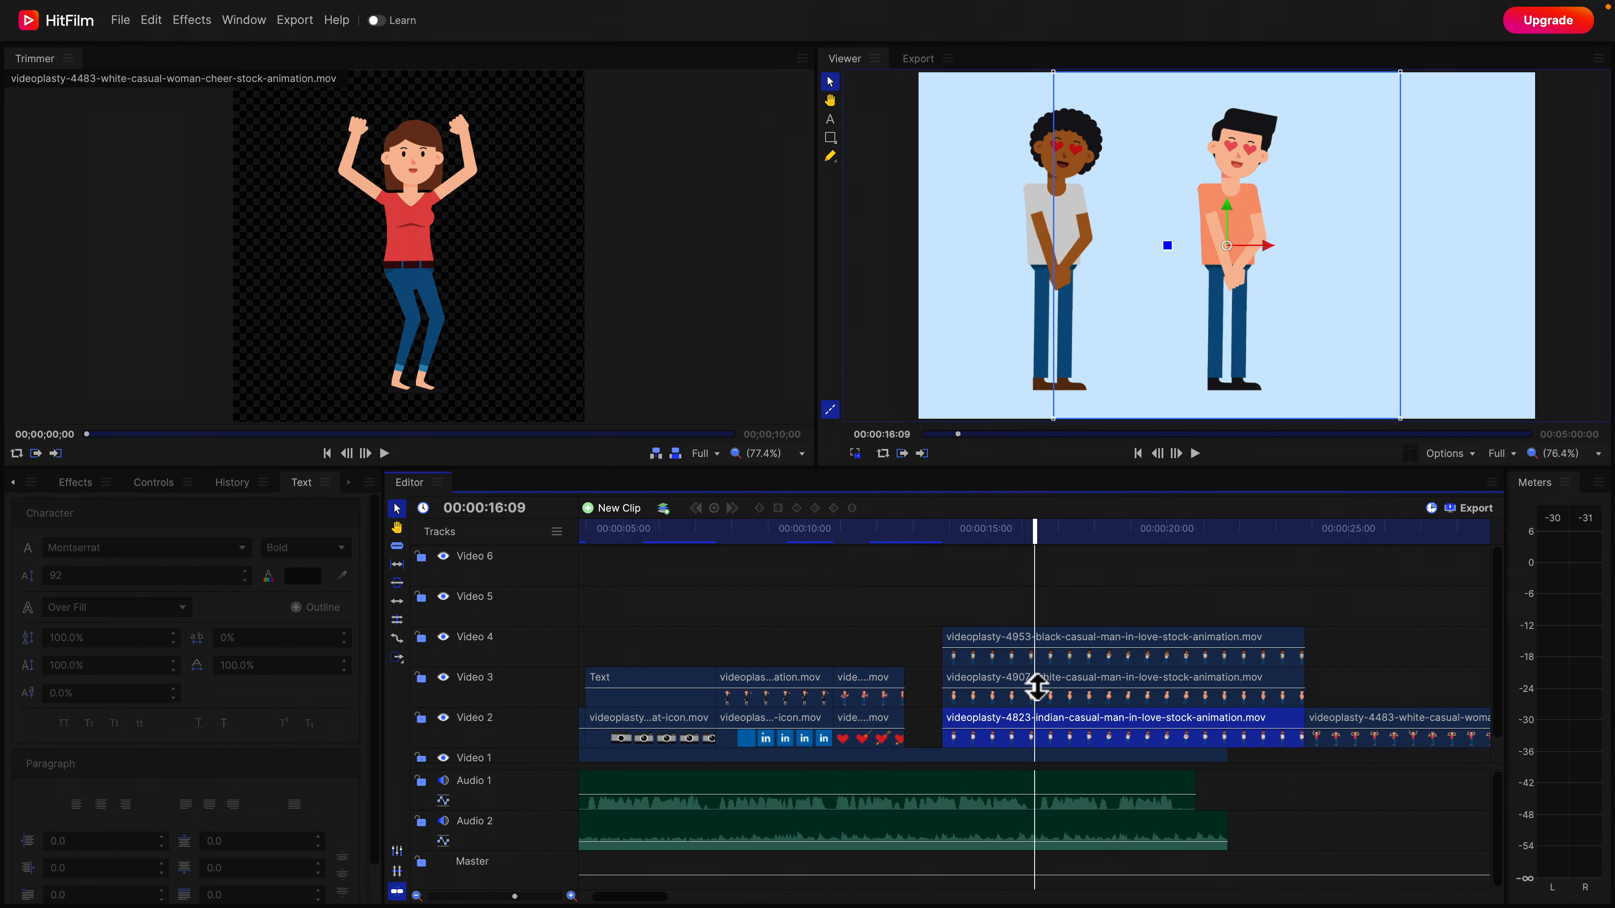
pyautogui.moveTo(1270, 254); pyautogui.dragTo(1435, 245)
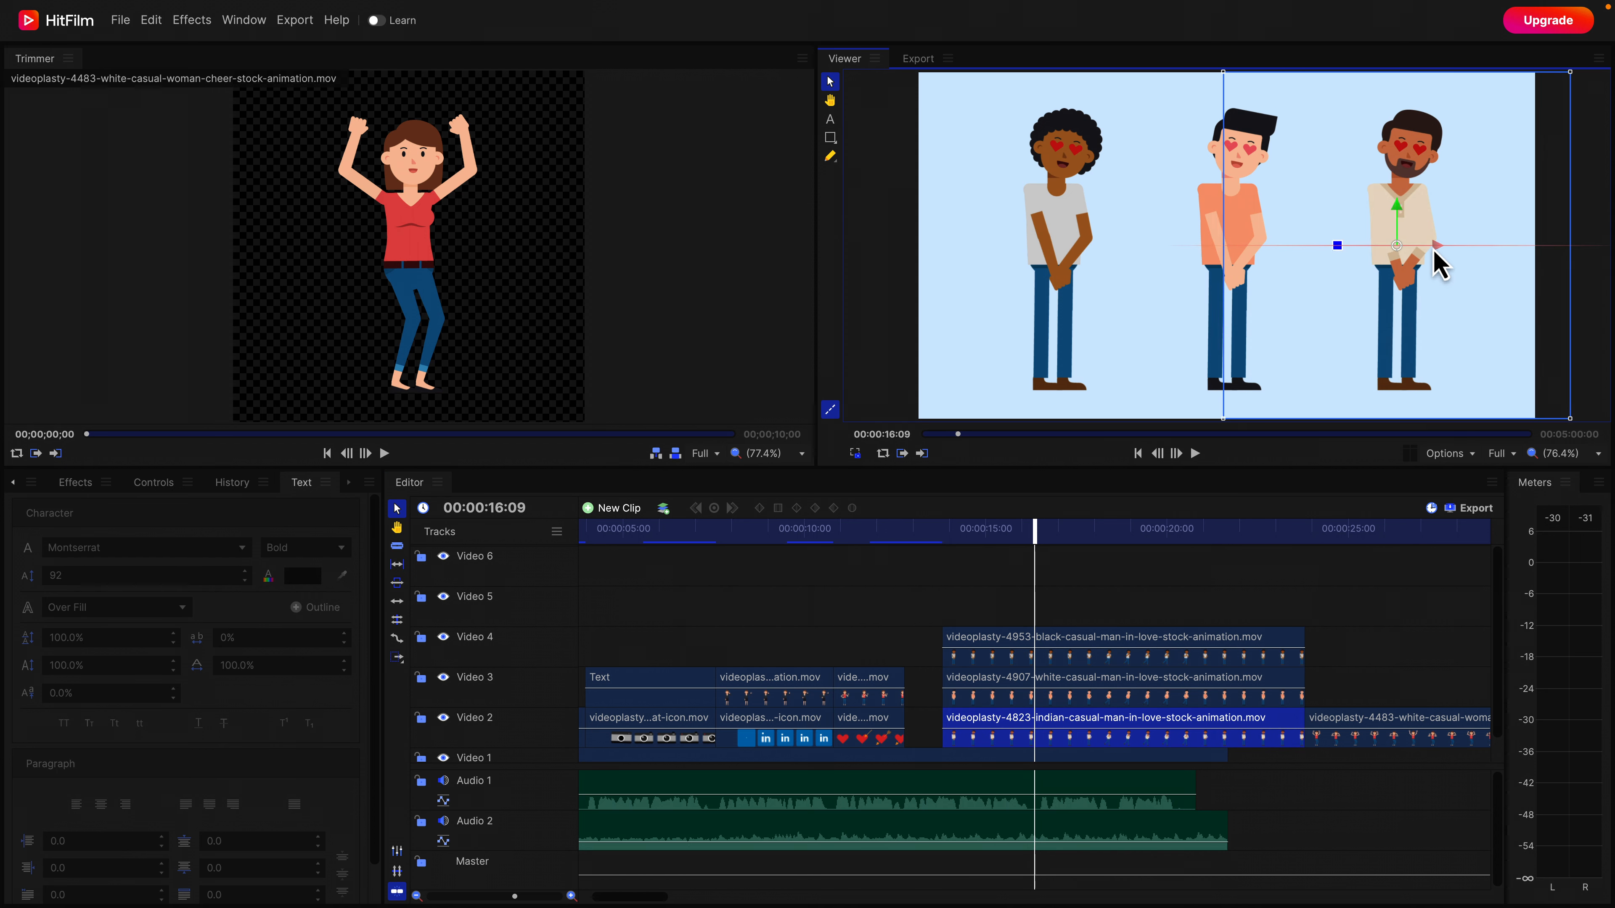
# Trim the start of all three in-love man clips and move them directly after the heart-and-arrow scene.
pyautogui.moveTo(954, 542); pyautogui.dragTo(1070, 536)
pyautogui.moveTo(924, 610); pyautogui.dragTo(1004, 731)
pyautogui.moveTo(945, 717); pyautogui.dragTo(1064, 716)
pyautogui.moveTo(1131, 675); pyautogui.dragTo(968, 665)
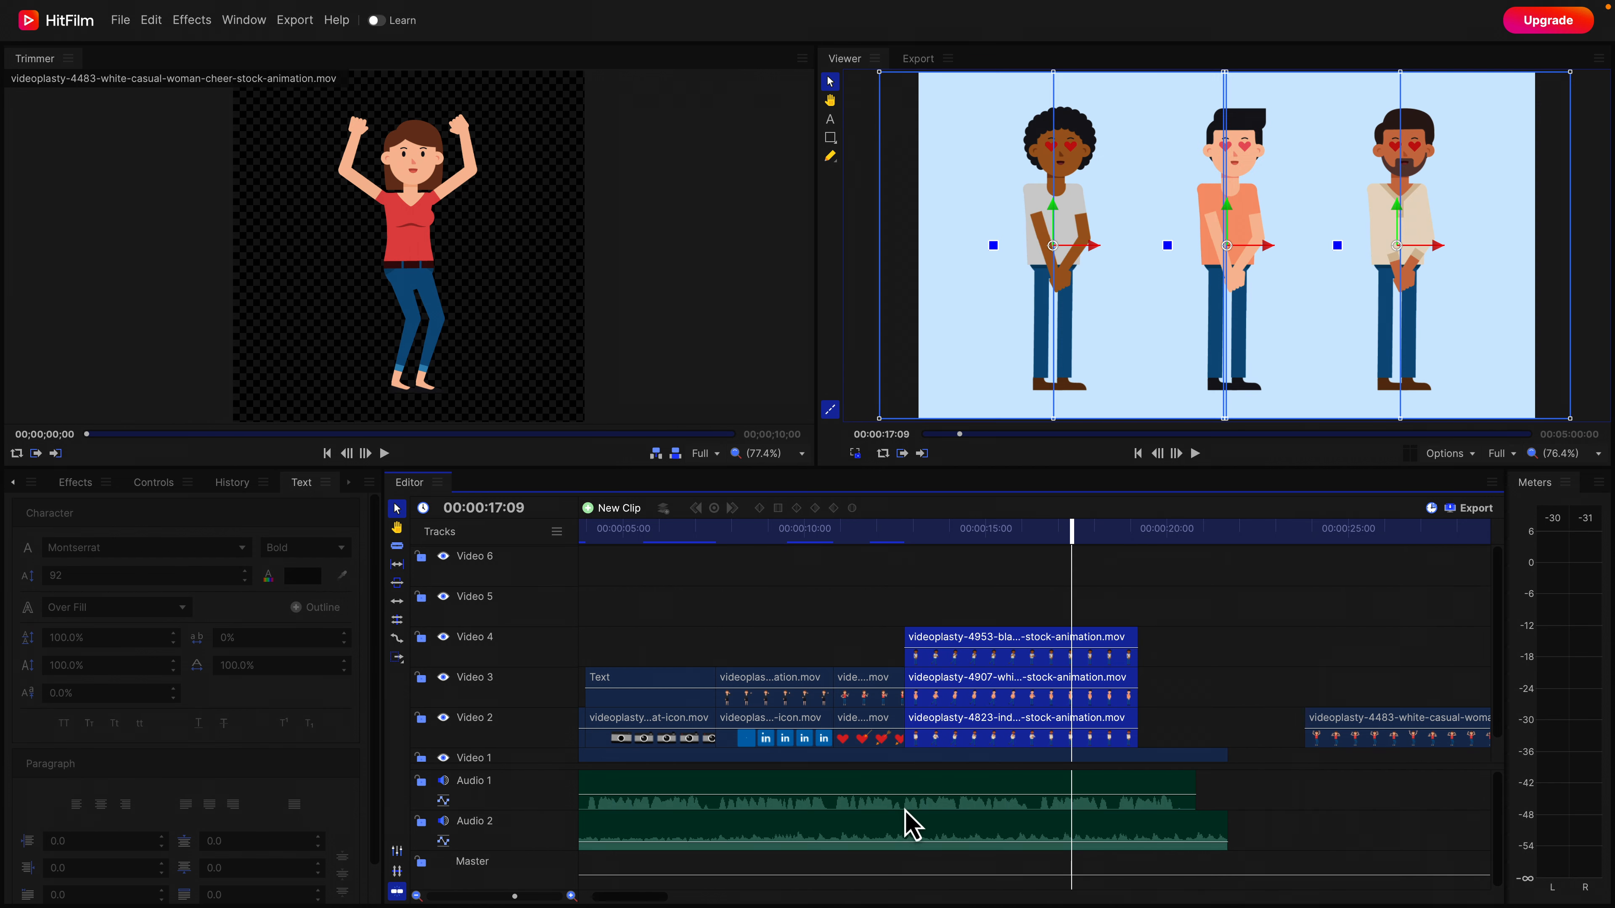
# Play the three men scene against the voice-over and trim the end of all three clips to 00:00:16:07.
pyautogui.click(897, 536)
pyautogui.press('space')
pyautogui.press('space')
pyautogui.moveTo(1136, 644); pyautogui.dragTo(1033, 637)
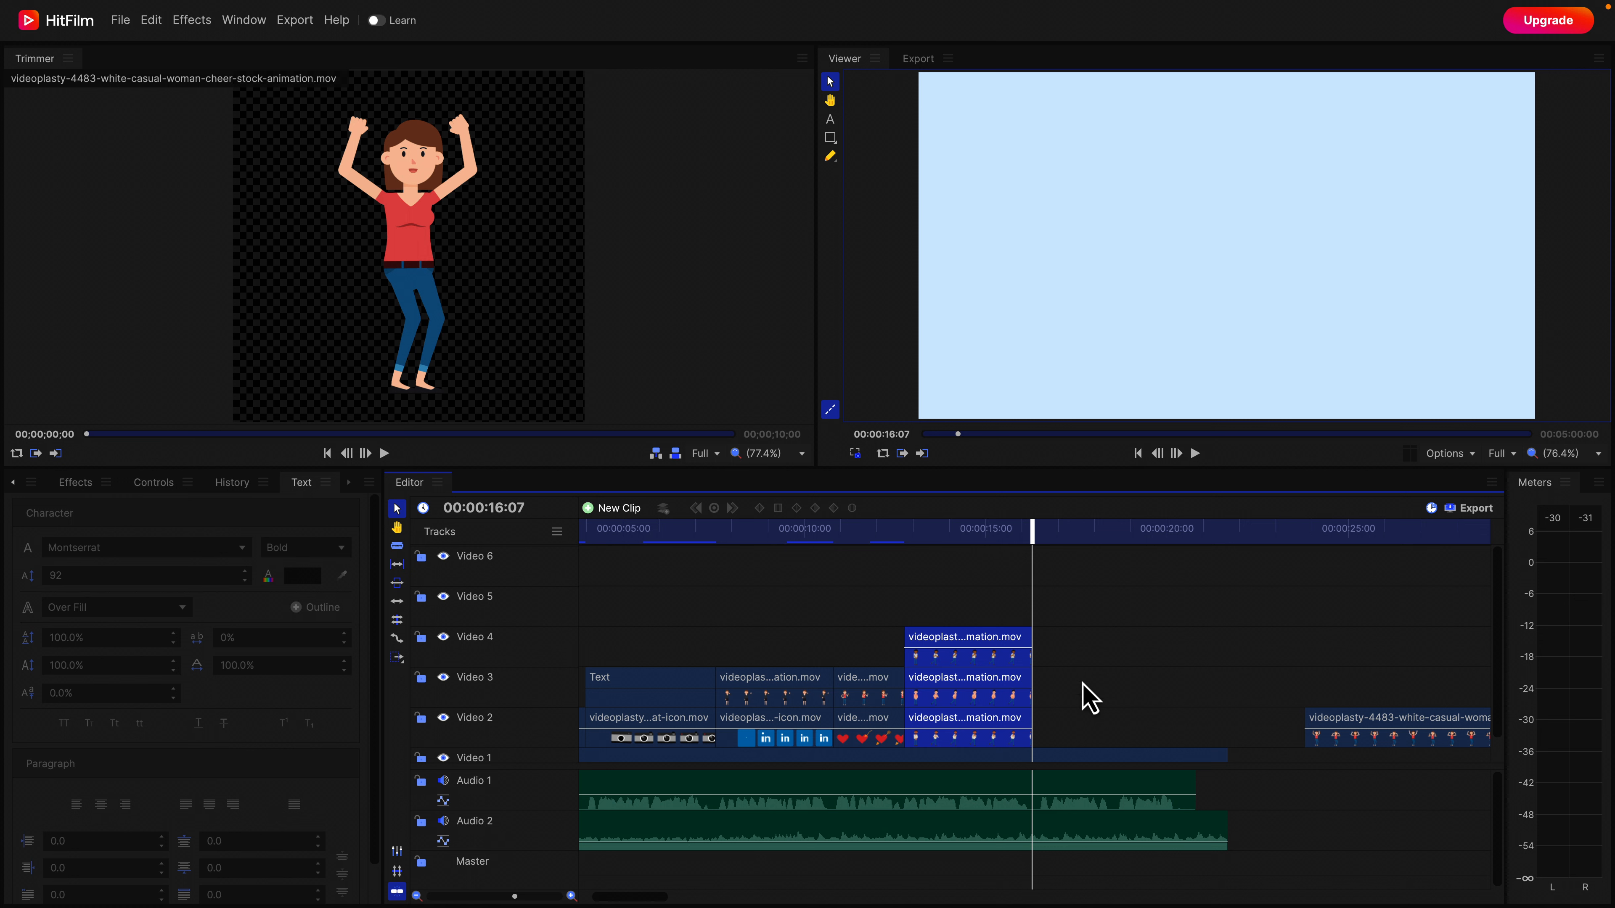
# Place the cheering woman clip directly after the three men scene and trim its end to 00:00:18:12.
pyautogui.press('space')
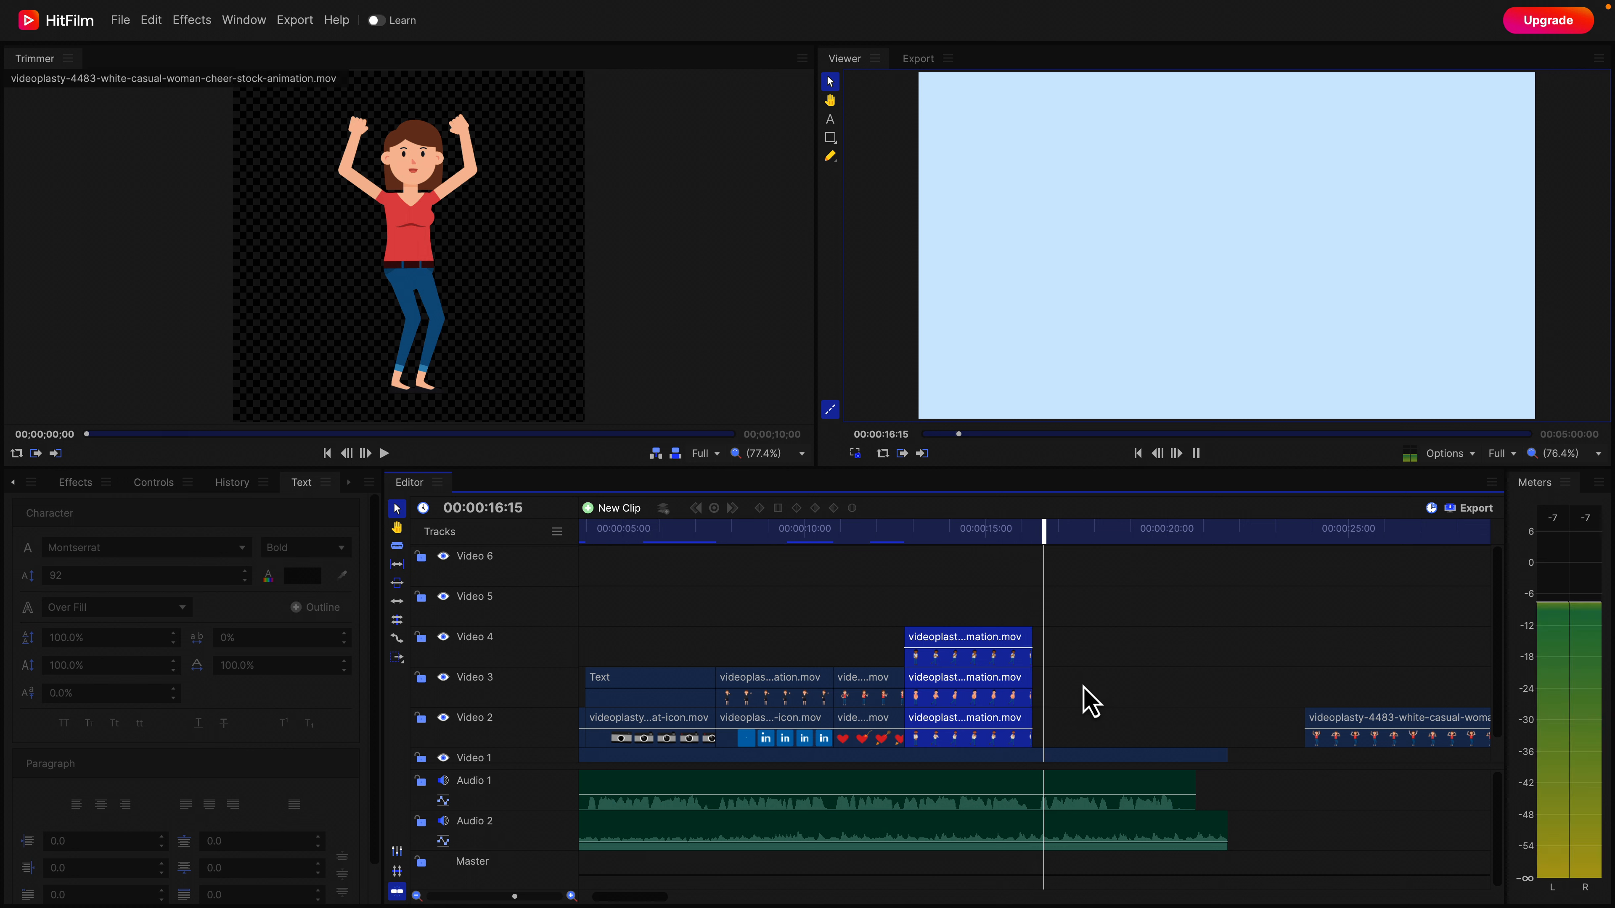
pyautogui.press('space')
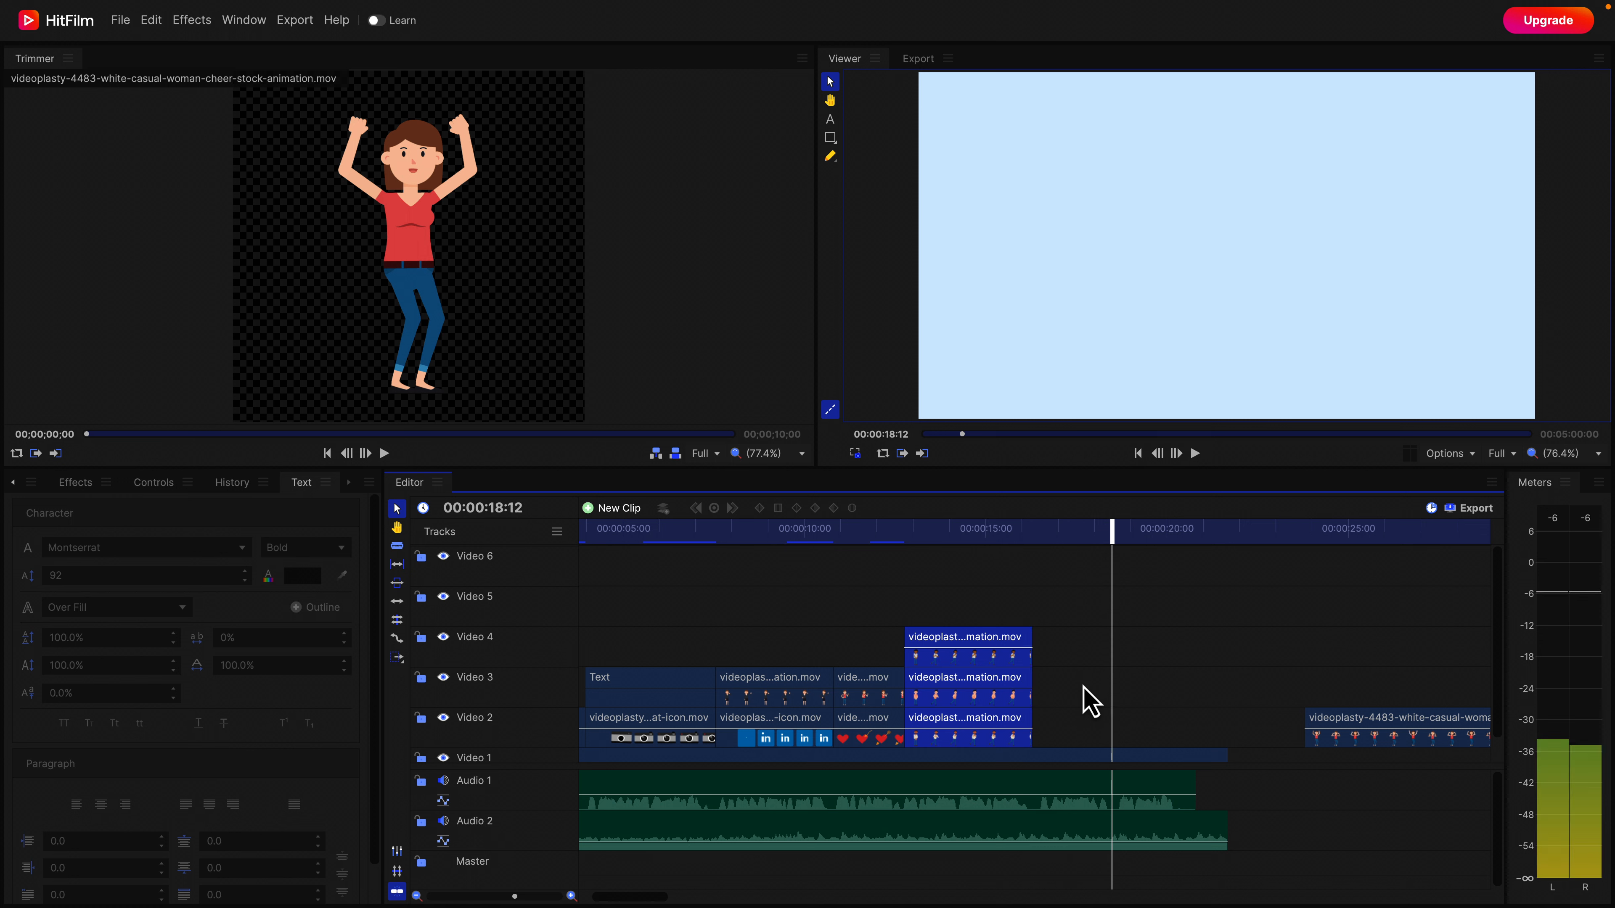
pyautogui.moveTo(1367, 722); pyautogui.dragTo(1093, 722)
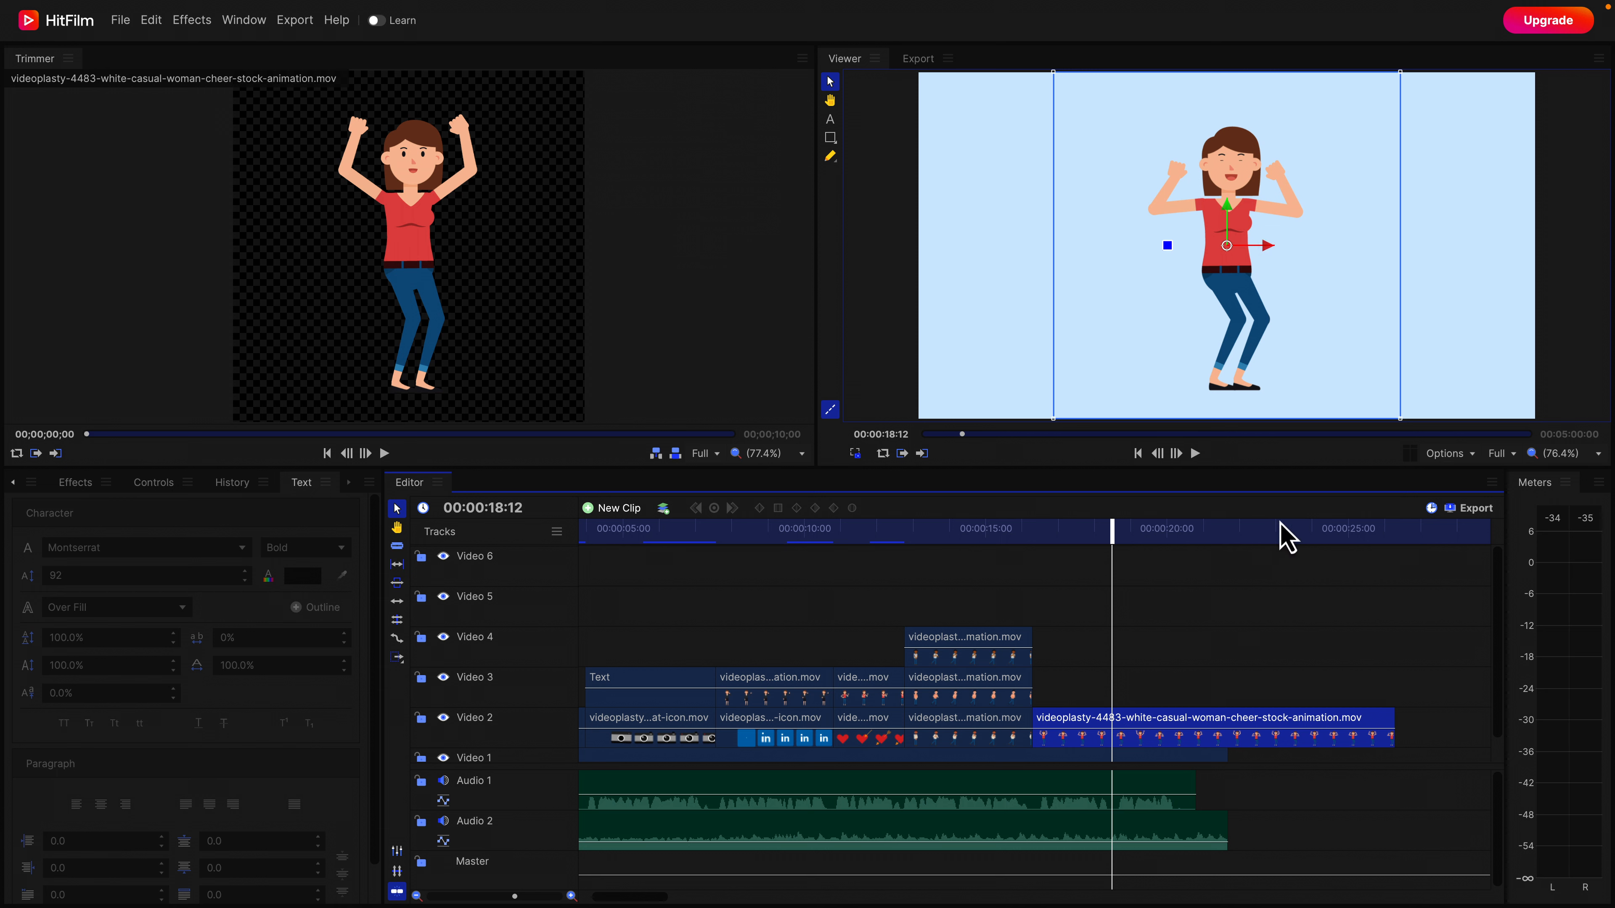
pyautogui.moveTo(1403, 716); pyautogui.dragTo(1112, 716)
pyautogui.click(1029, 535)
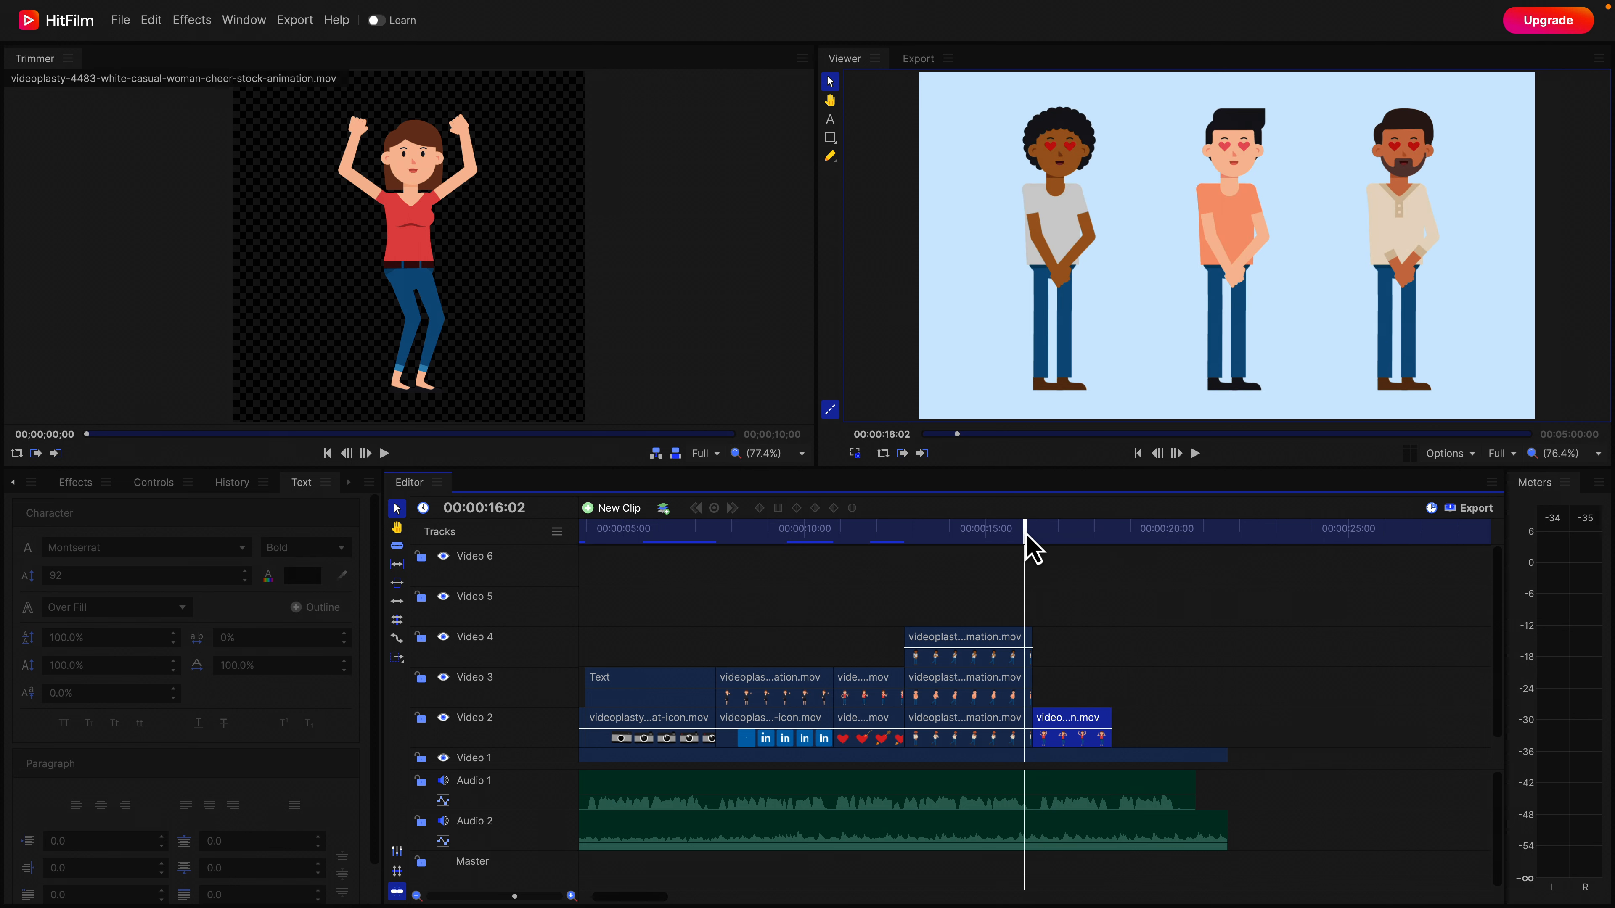
pyautogui.press('space')
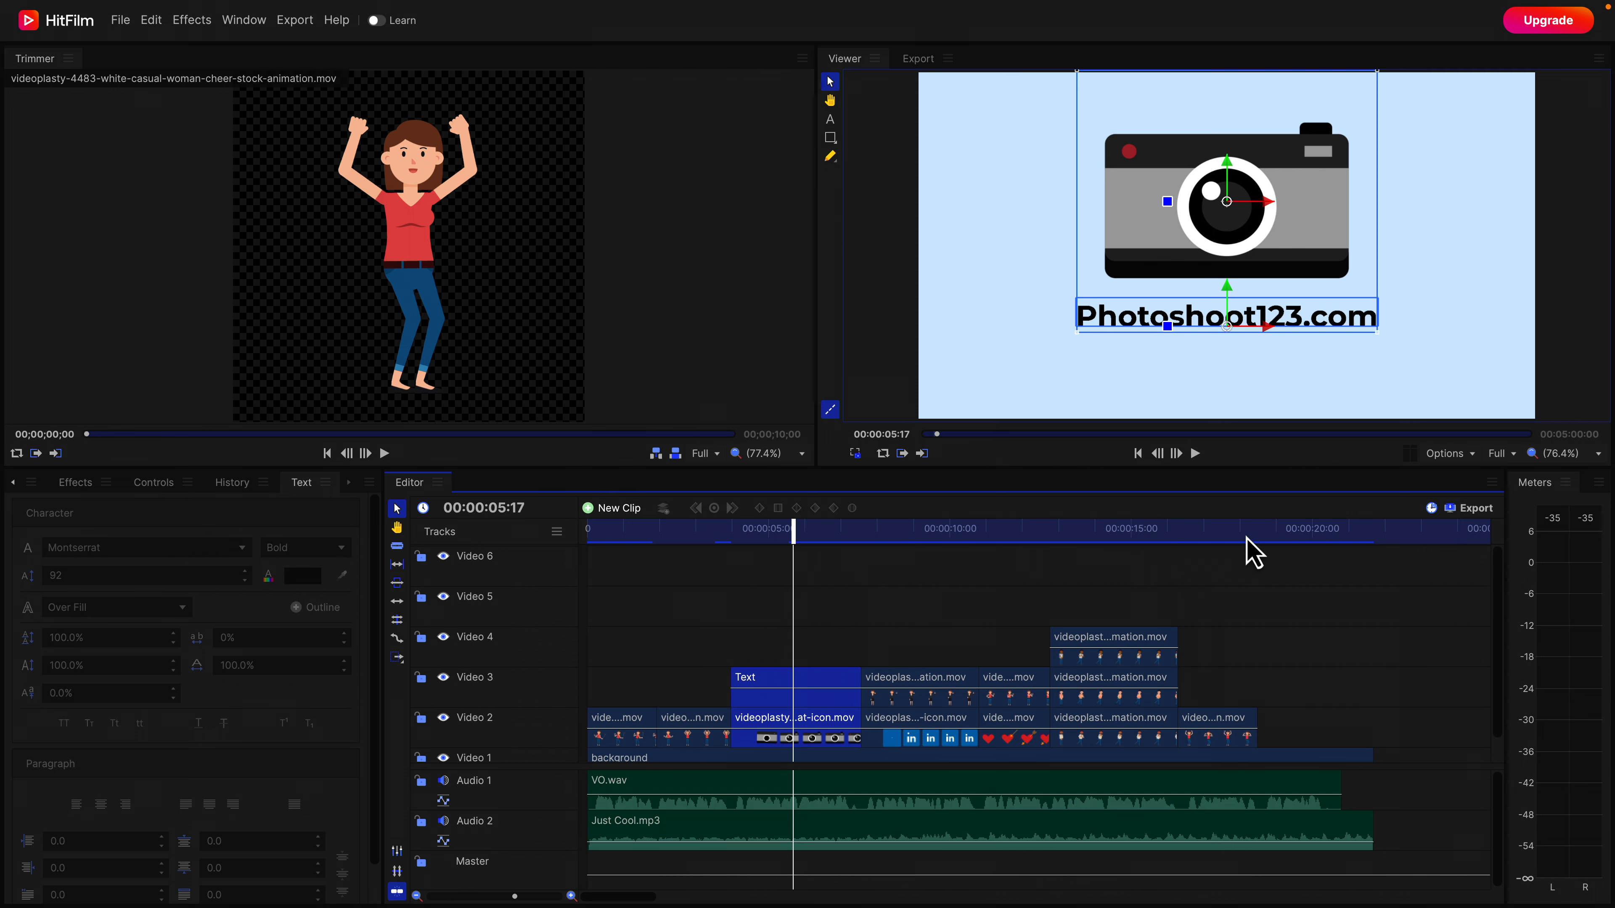
# Paste the copied text and camera icon clips and place them on Video 3 and Video 2 directly after the cheering woman clip.
pyautogui.click(1264, 537)
pyautogui.rightClick(1275, 584)
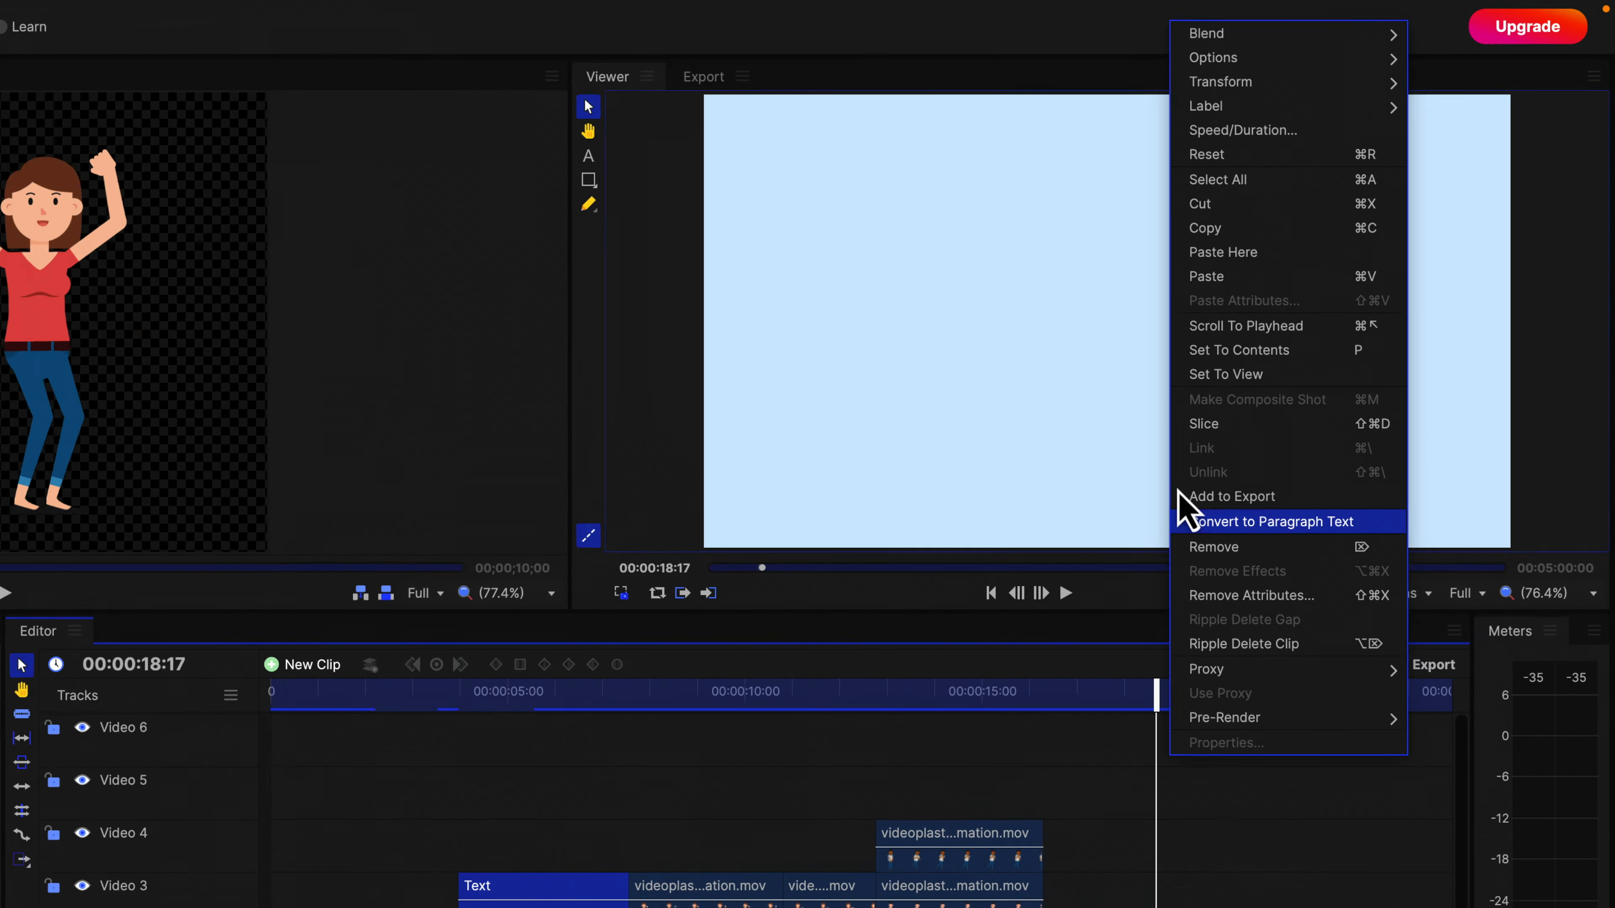
pyautogui.click(1221, 252)
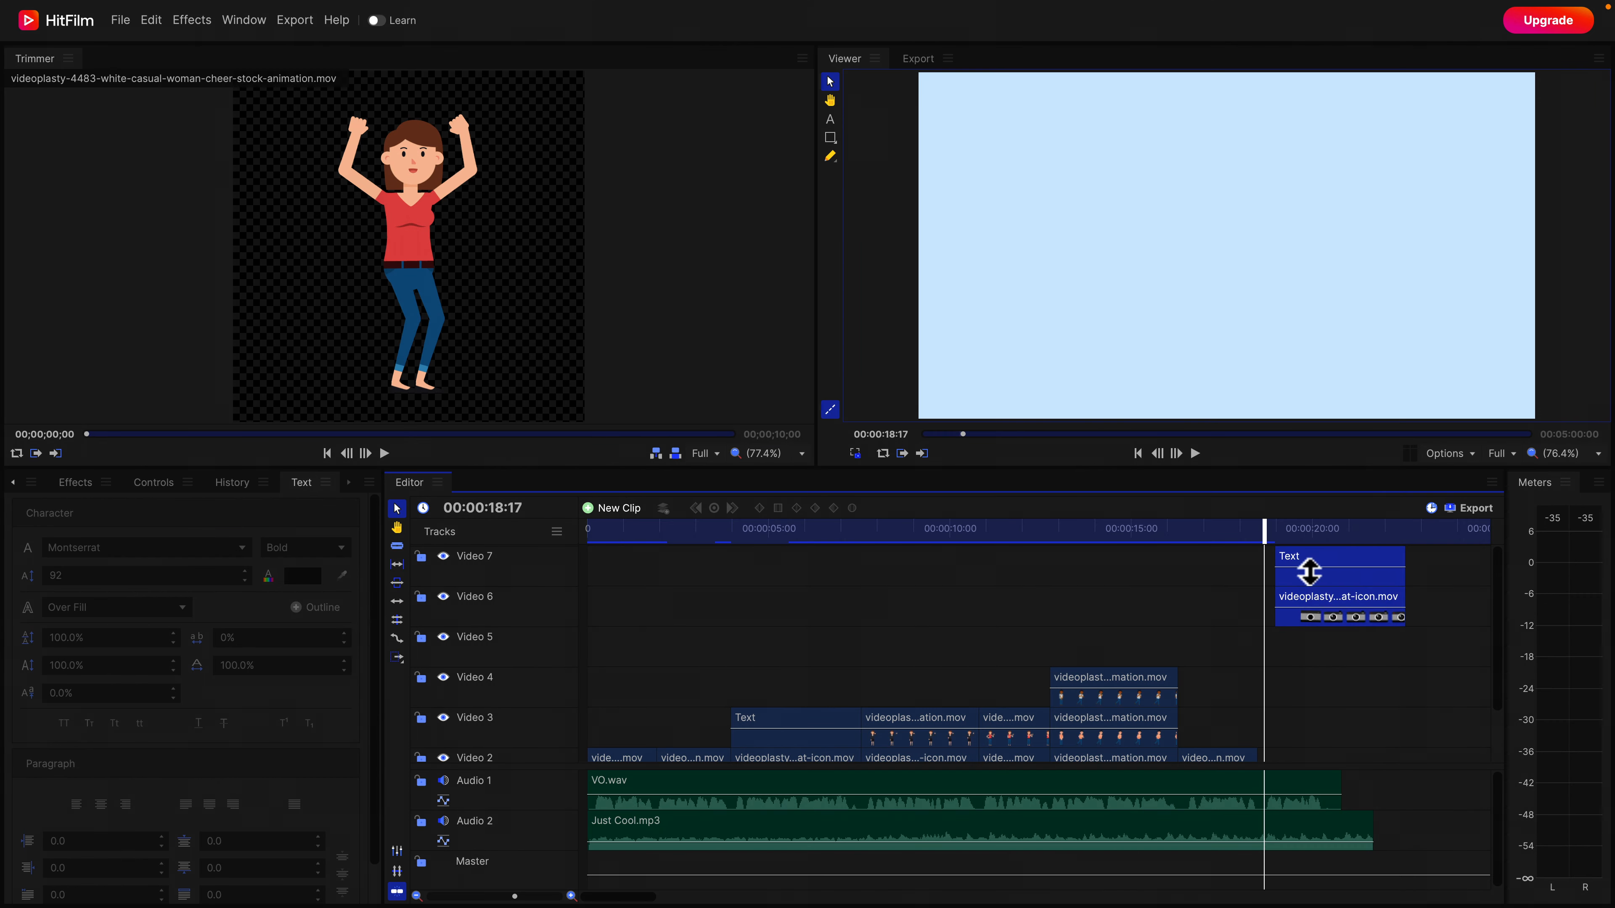
pyautogui.scroll(-1, 1314, 604)
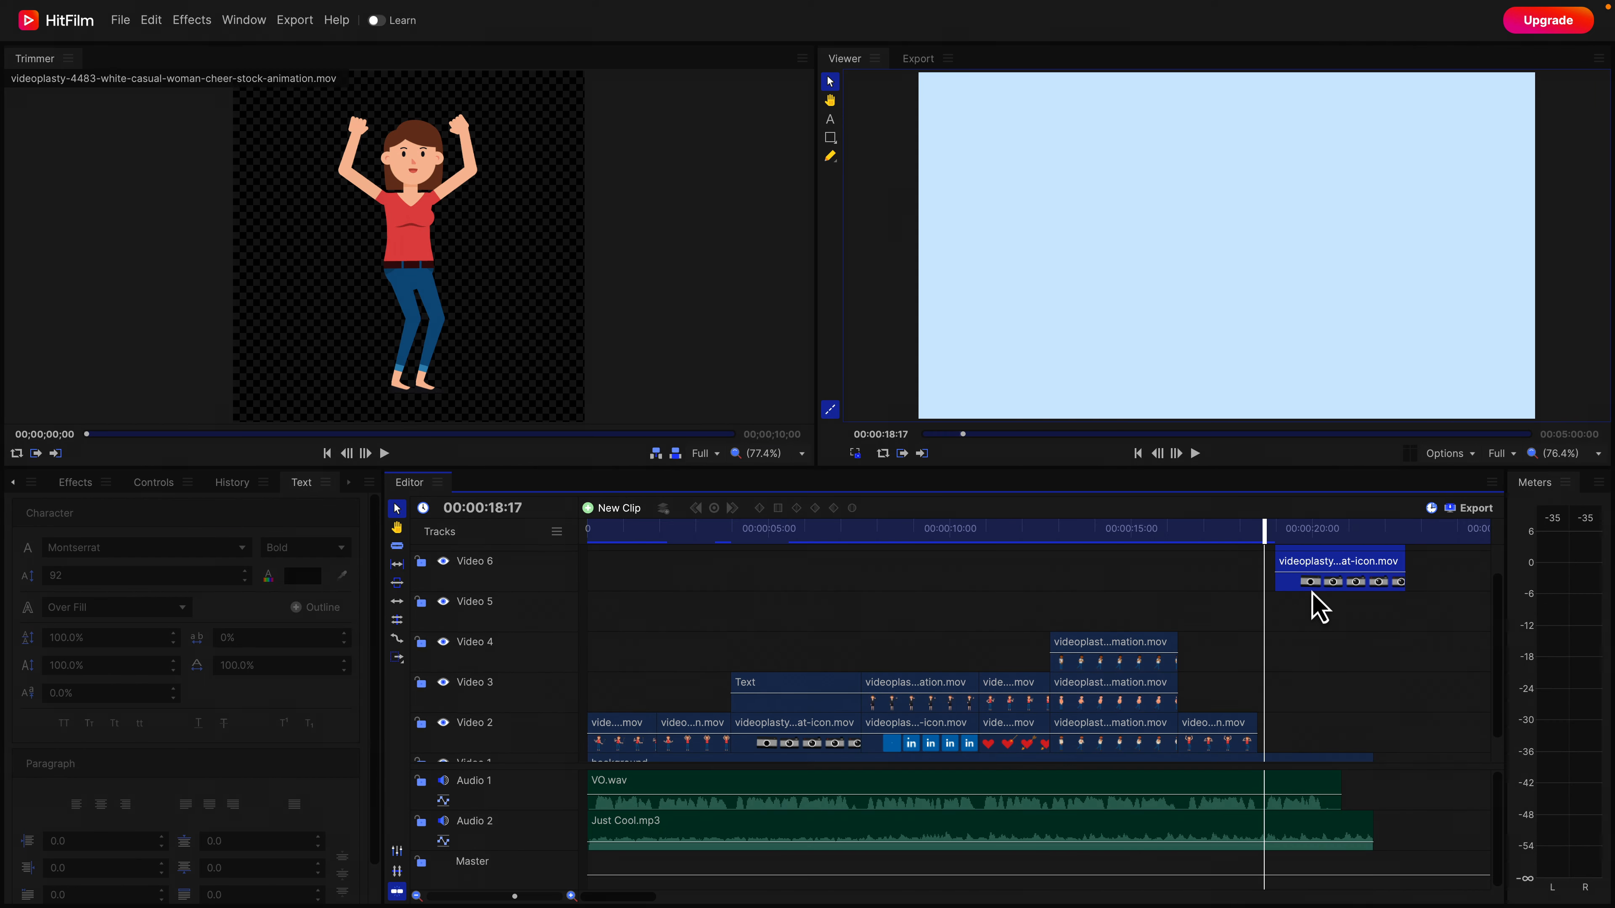
pyautogui.moveTo(1311, 593); pyautogui.dragTo(1305, 696)
pyautogui.scroll(-1, 1304, 666)
# Change the pasted closing text below the camera to "Sign Up Now!".
pyautogui.moveTo(1269, 530); pyautogui.dragTo(1315, 531)
pyautogui.click(1329, 611)
pyautogui.click(1323, 665)
pyautogui.doubleClick(1226, 316)
pyautogui.write('Sign Up Now!')
pyautogui.click(830, 82)
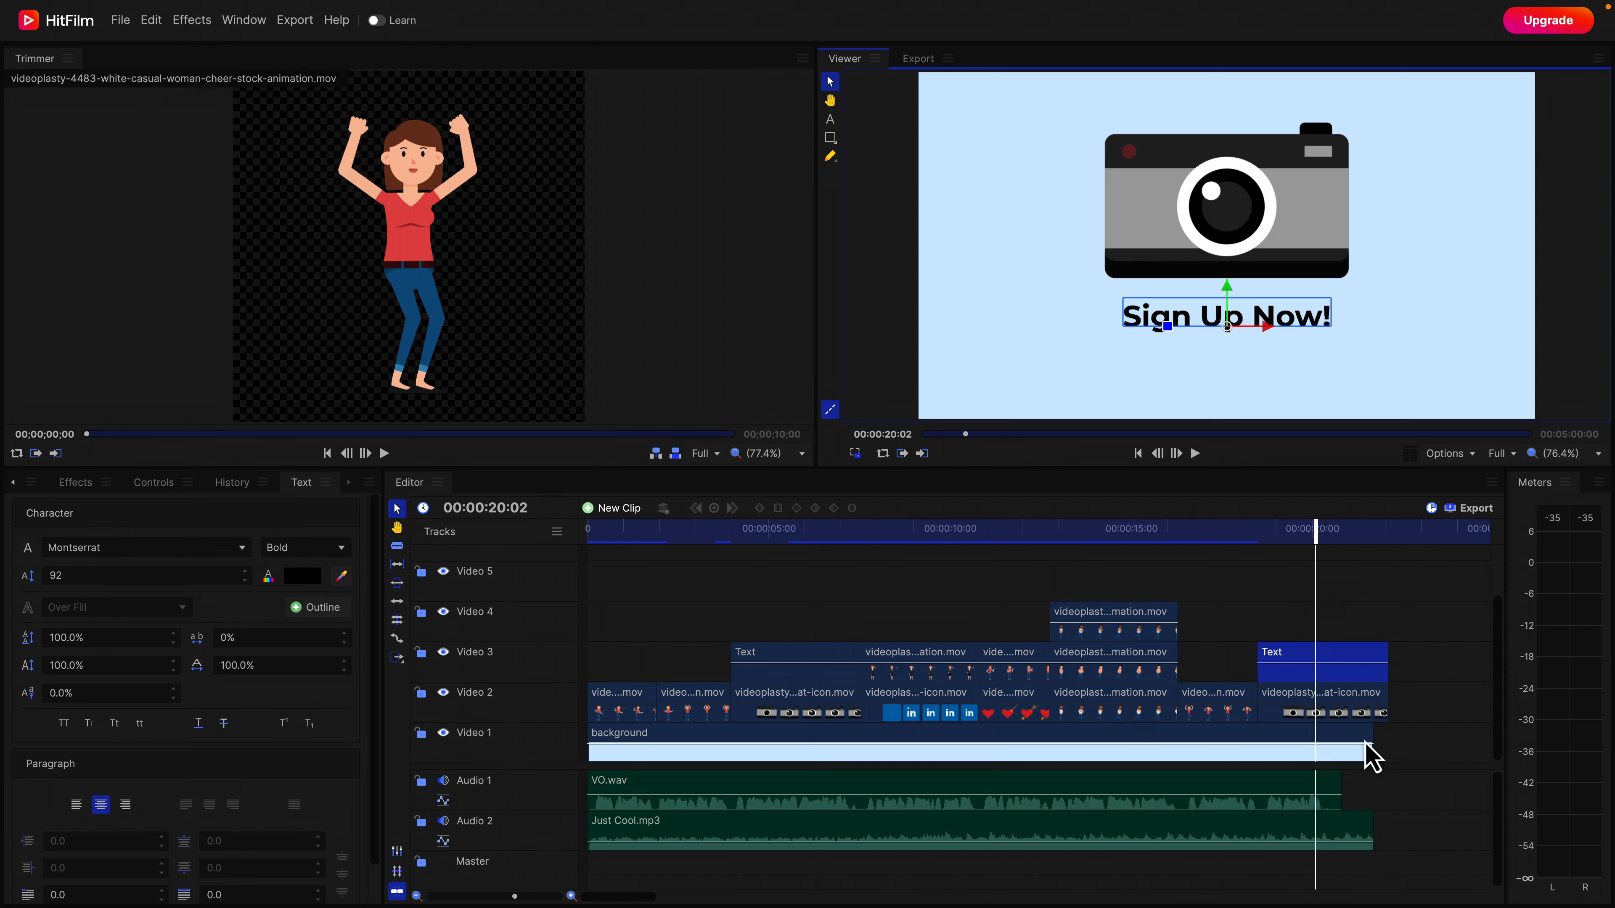
# Trim the ends of the closing camera icon and text clips to match the end of the background.
pyautogui.moveTo(1342, 536); pyautogui.dragTo(1374, 536)
pyautogui.moveTo(1131, 159); pyautogui.dragTo(1005, 191)
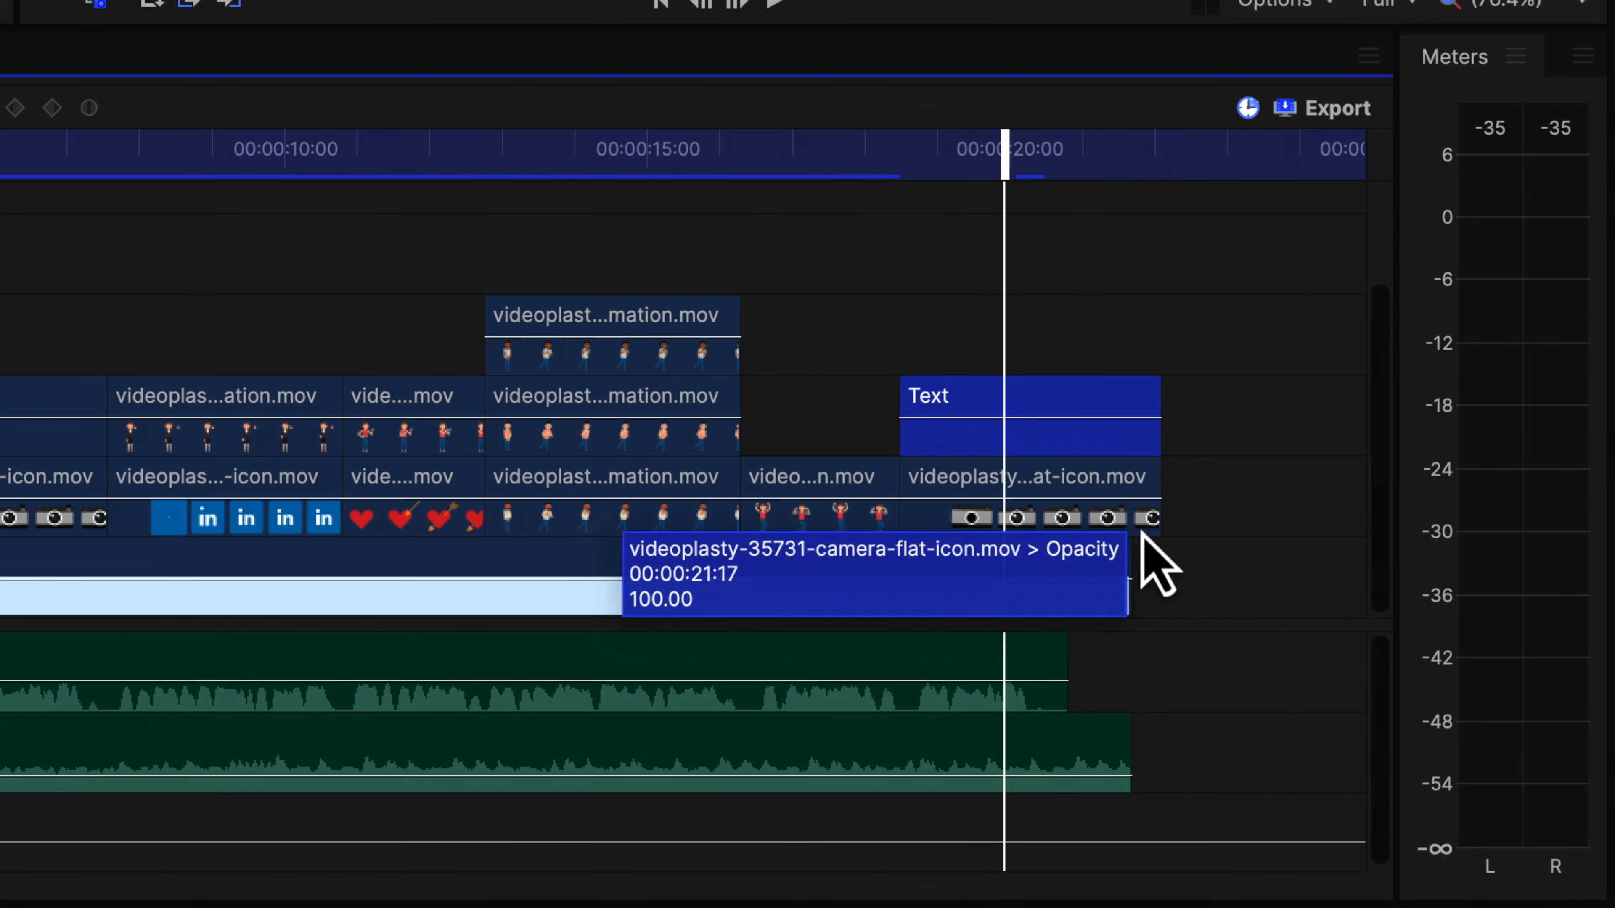
pyautogui.moveTo(1110, 159); pyautogui.dragTo(1147, 152)
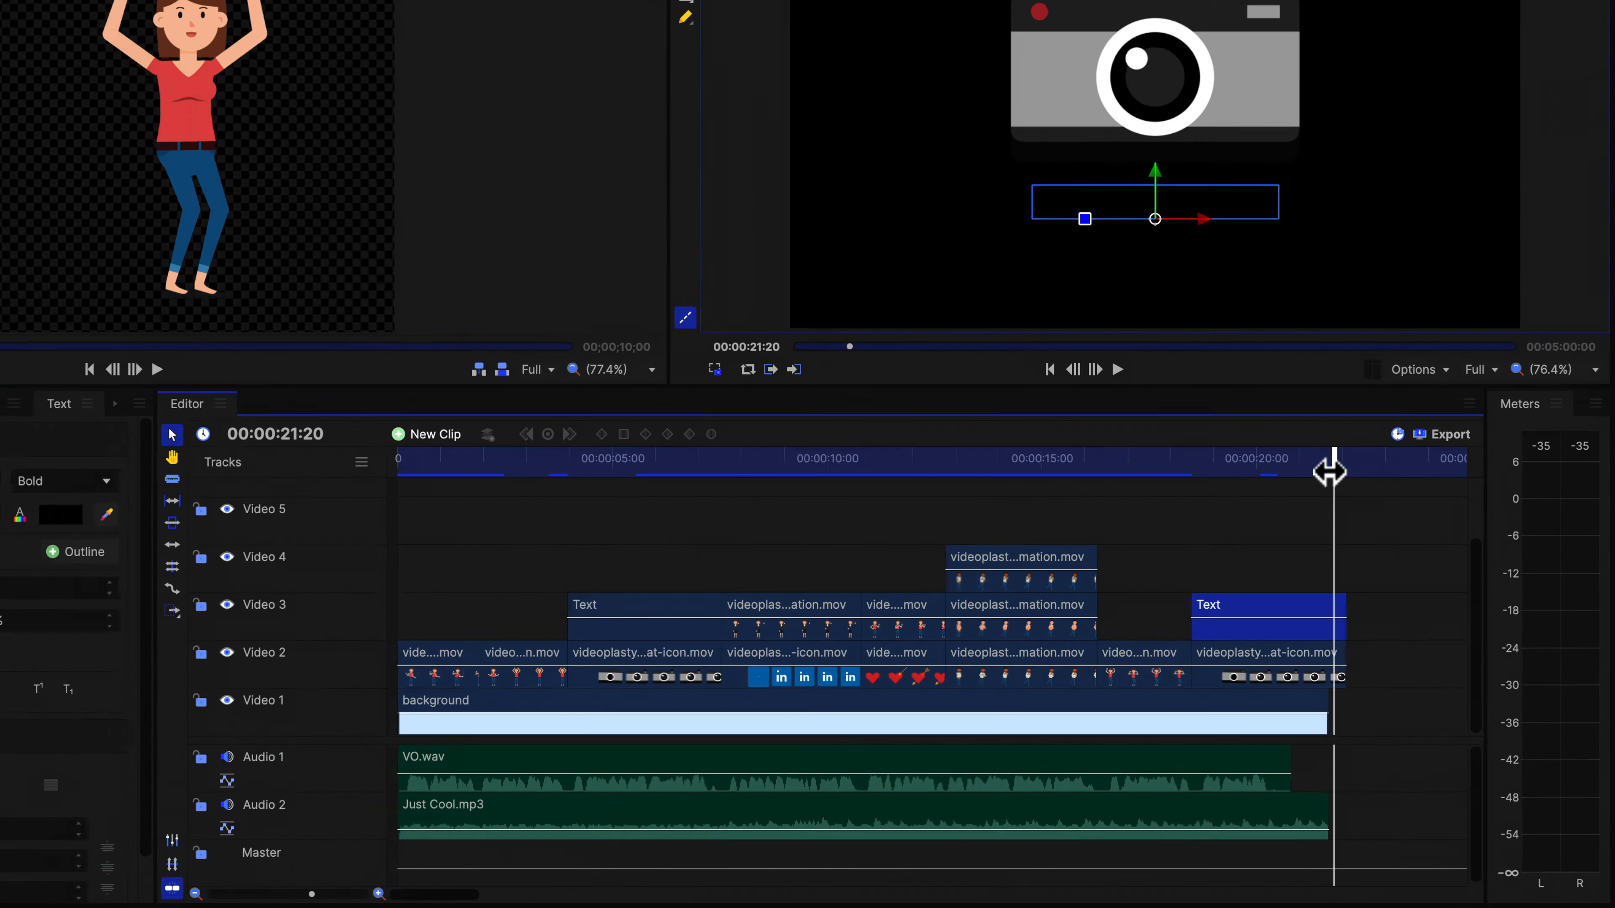
pyautogui.moveTo(1374, 538); pyautogui.dragTo(1346, 542)
pyautogui.moveTo(1089, 194); pyautogui.dragTo(1043, 209)
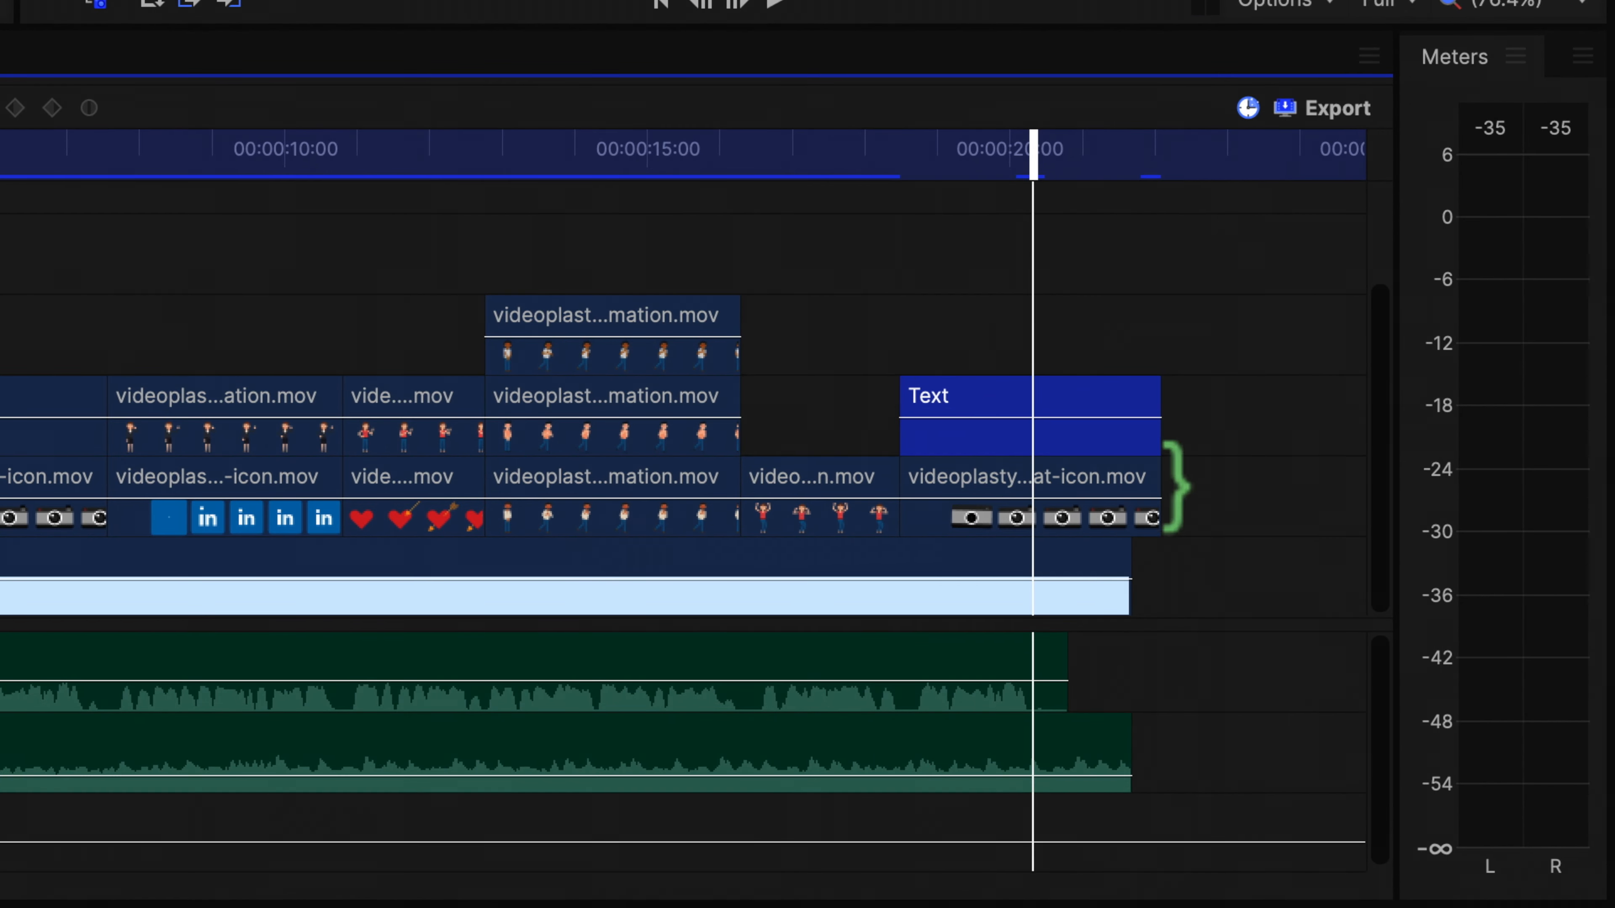
pyautogui.moveTo(1167, 488); pyautogui.dragTo(1134, 488)
pyautogui.moveTo(1165, 426); pyautogui.dragTo(1134, 426)
# Keyframe the level of Just Cool.mp3 at 00:00:20:03 and fade it down to -50 dB at 00:00:21:14.
pyautogui.click(1057, 686)
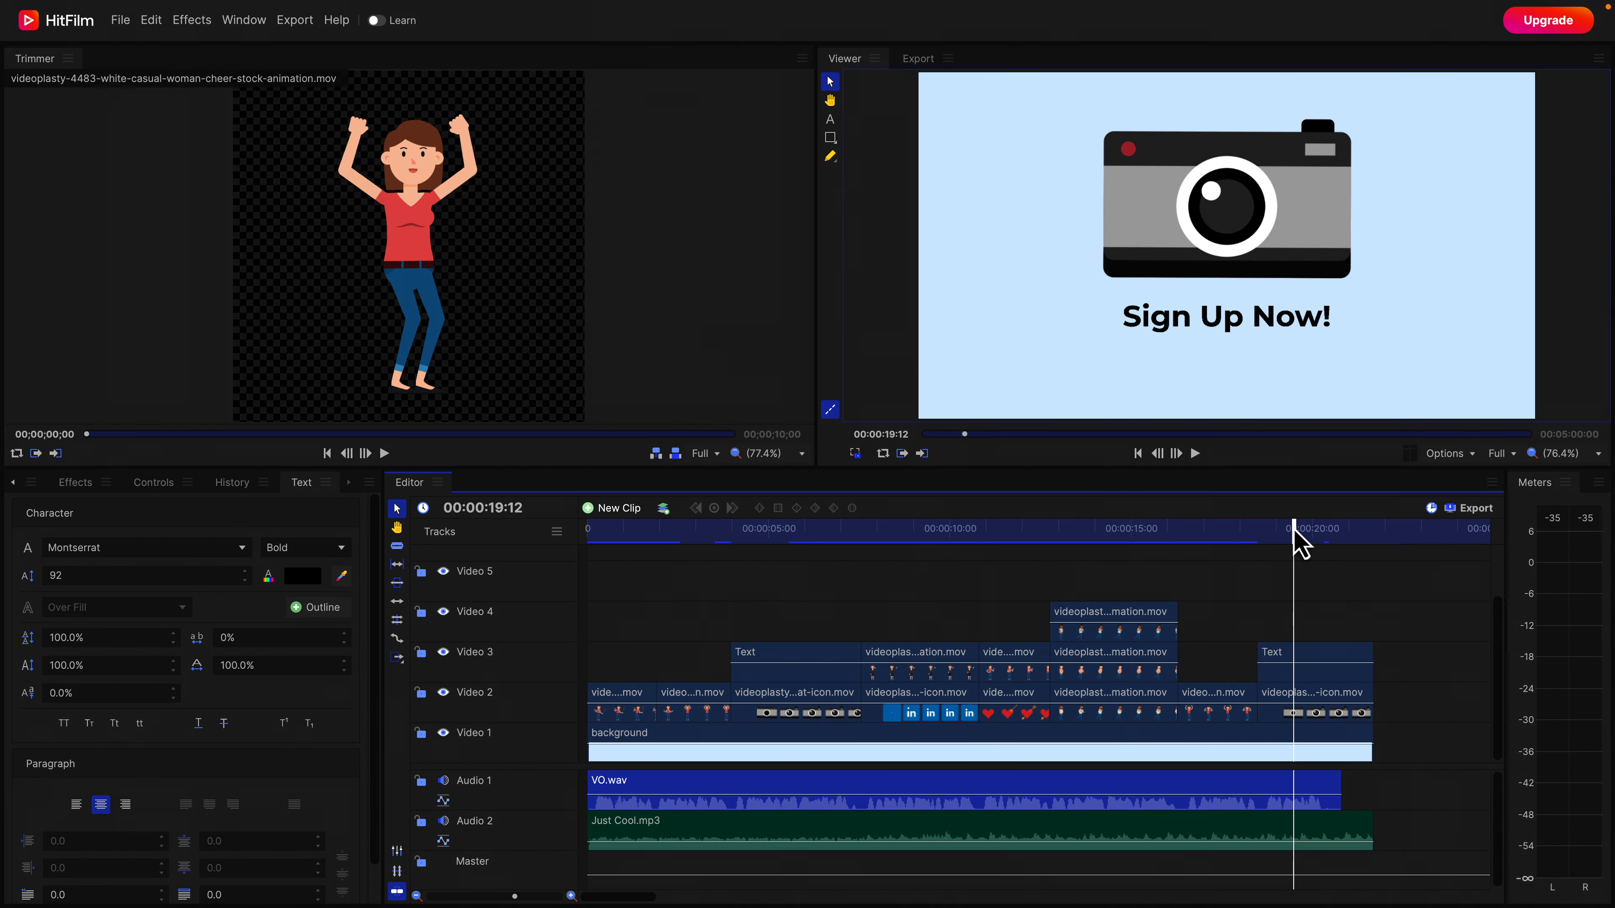
pyautogui.press('space')
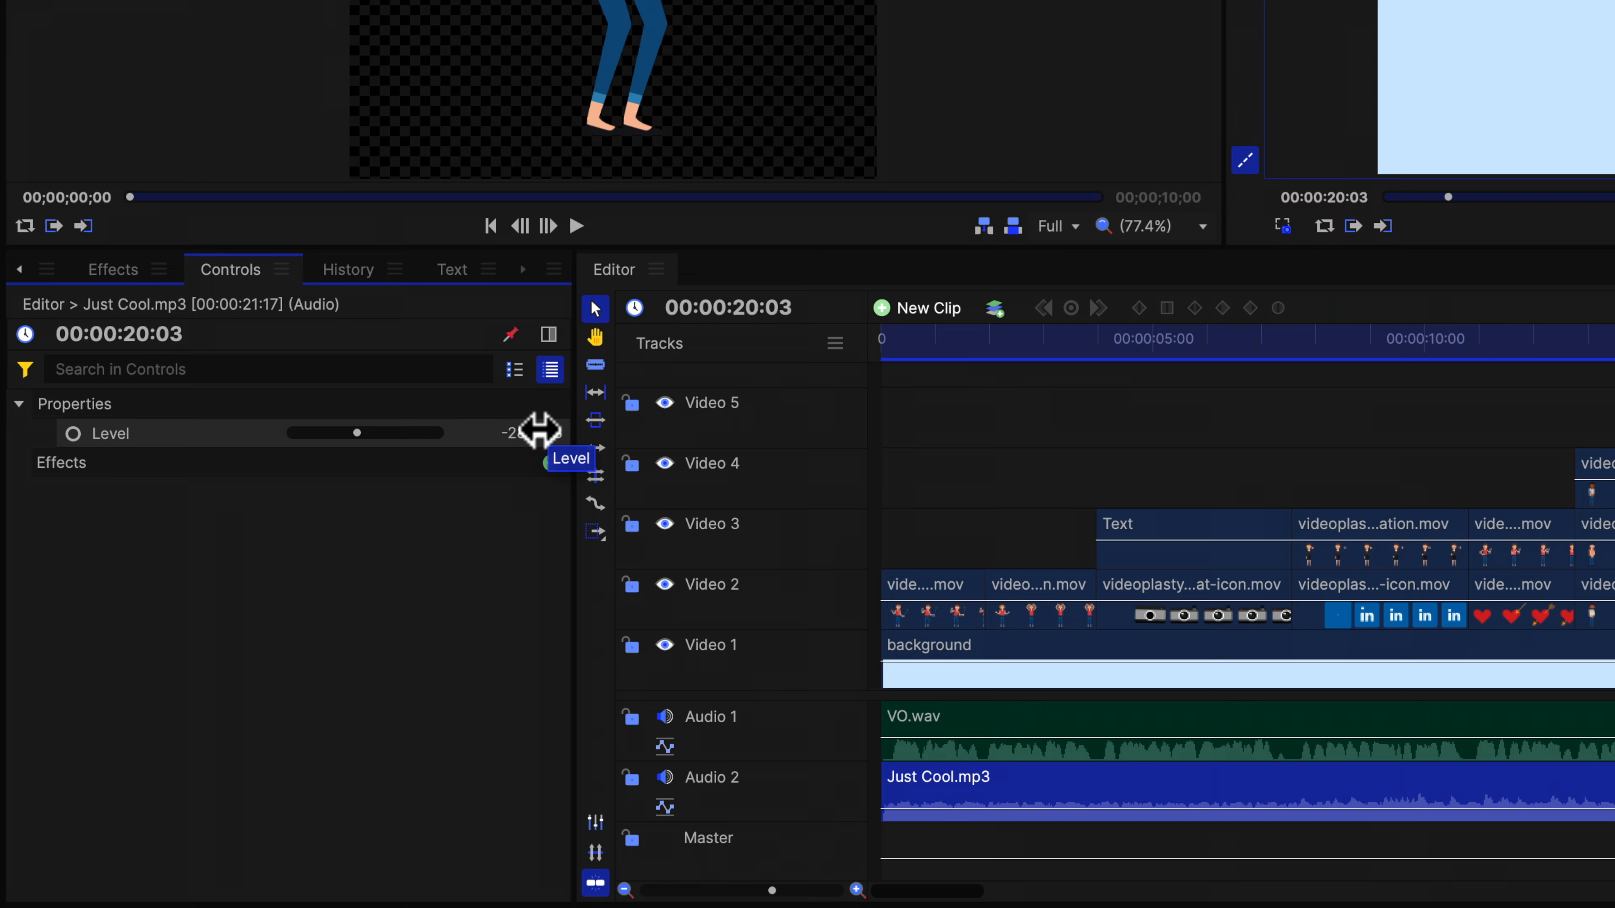
pyautogui.click(73, 434)
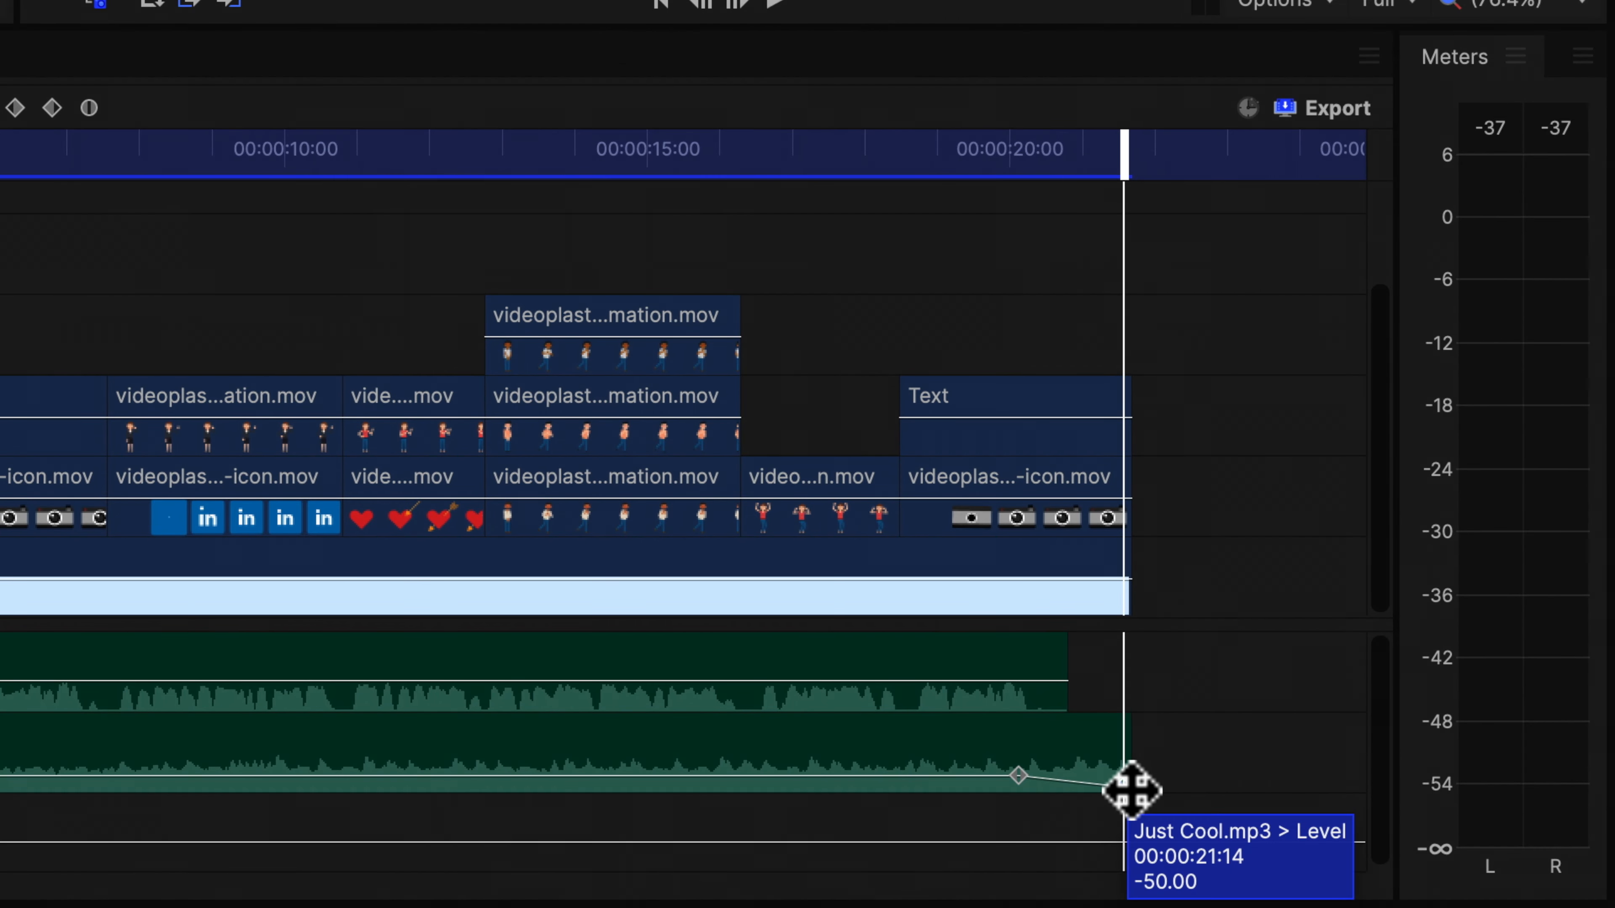
# Play back the ending to check the music fade, and review the whole video from the beginning.
pyautogui.click(913, 164)
pyautogui.press('space')
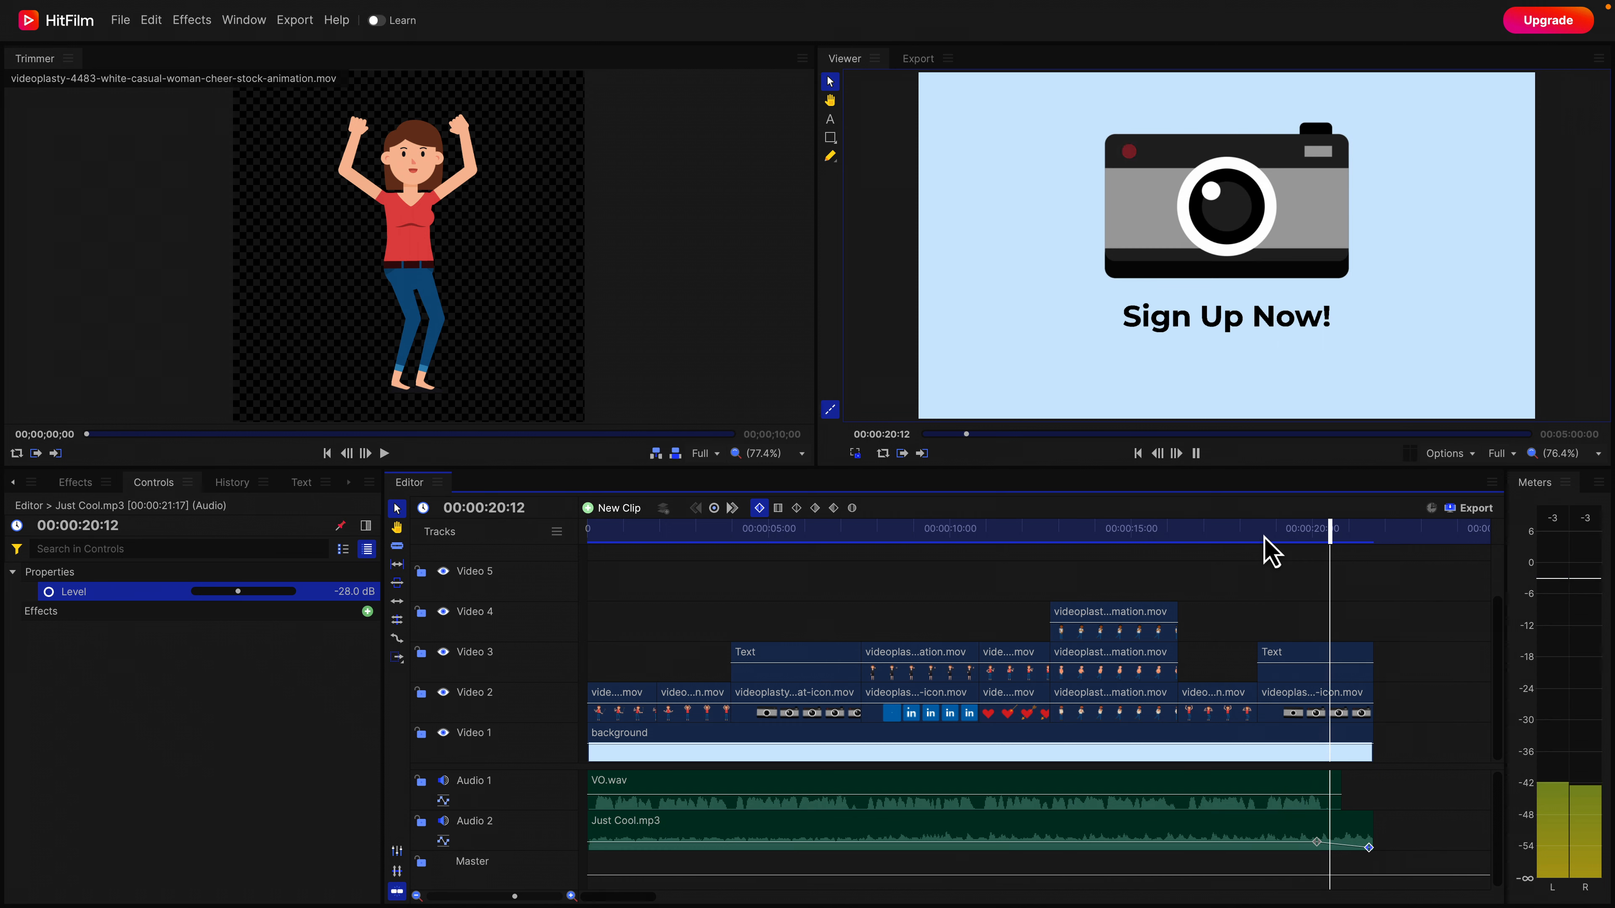
pyautogui.press('space')
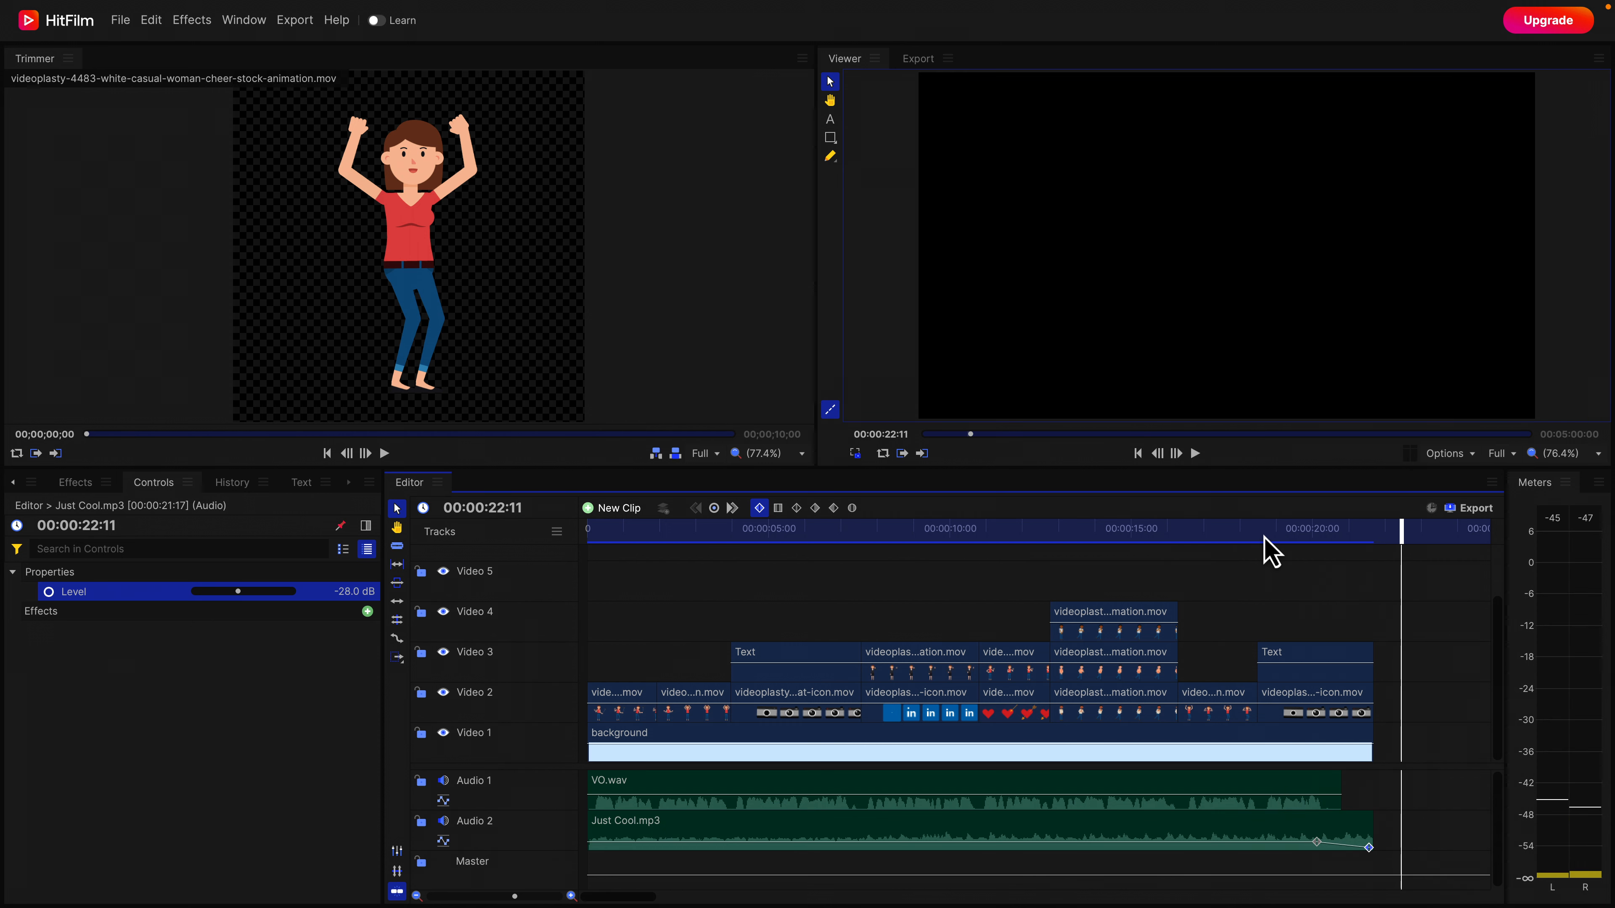
pyautogui.press('Home')
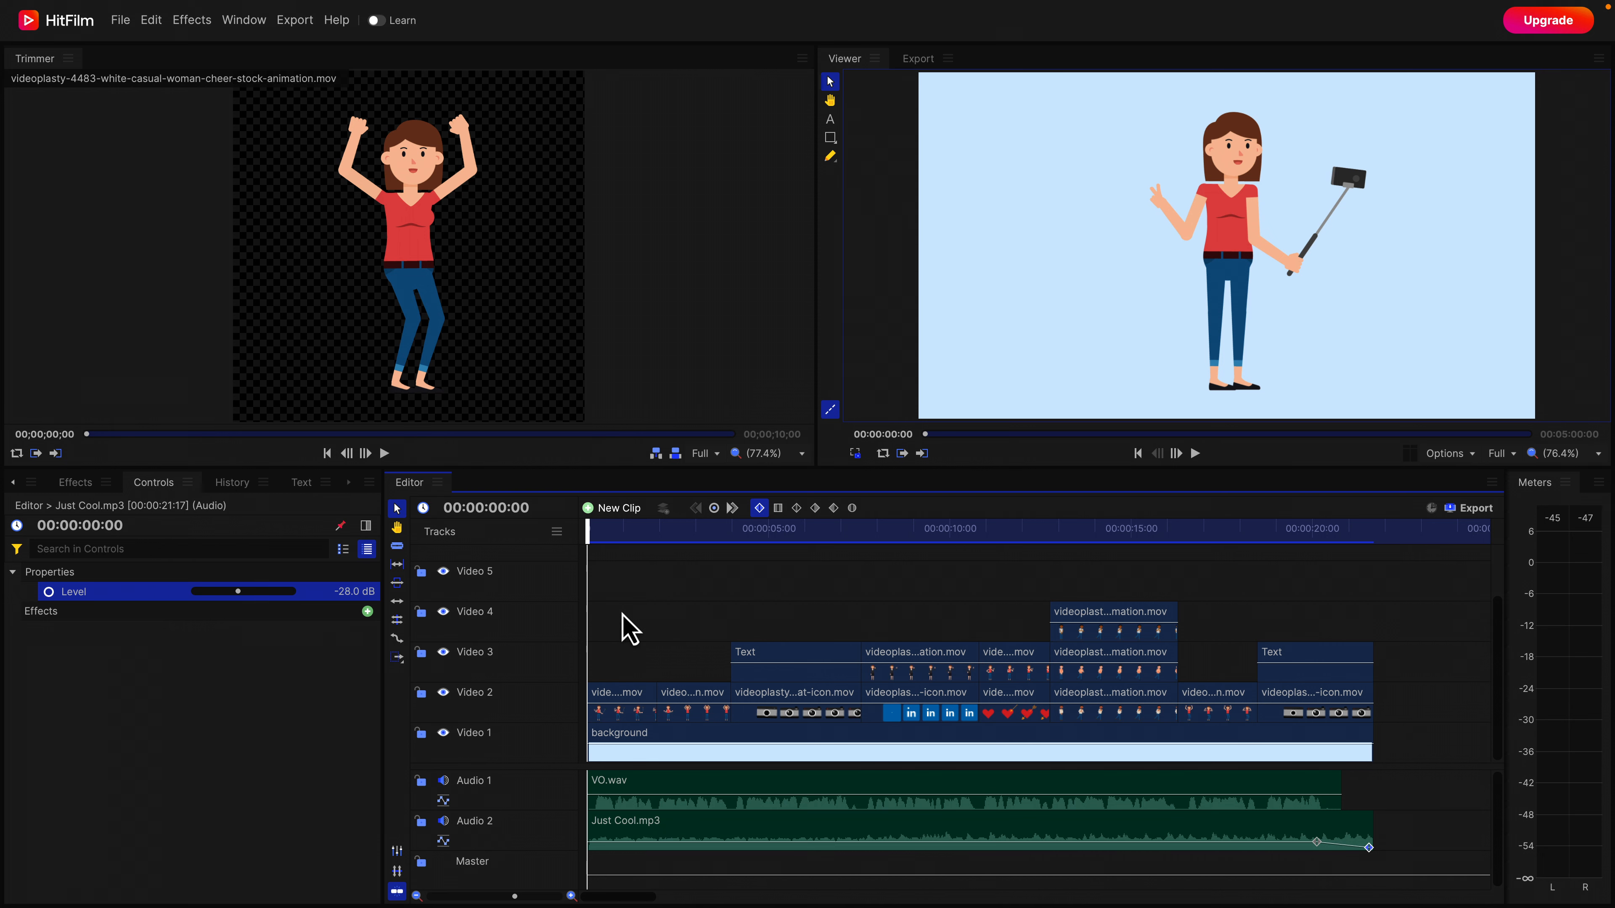
pyautogui.press('space')
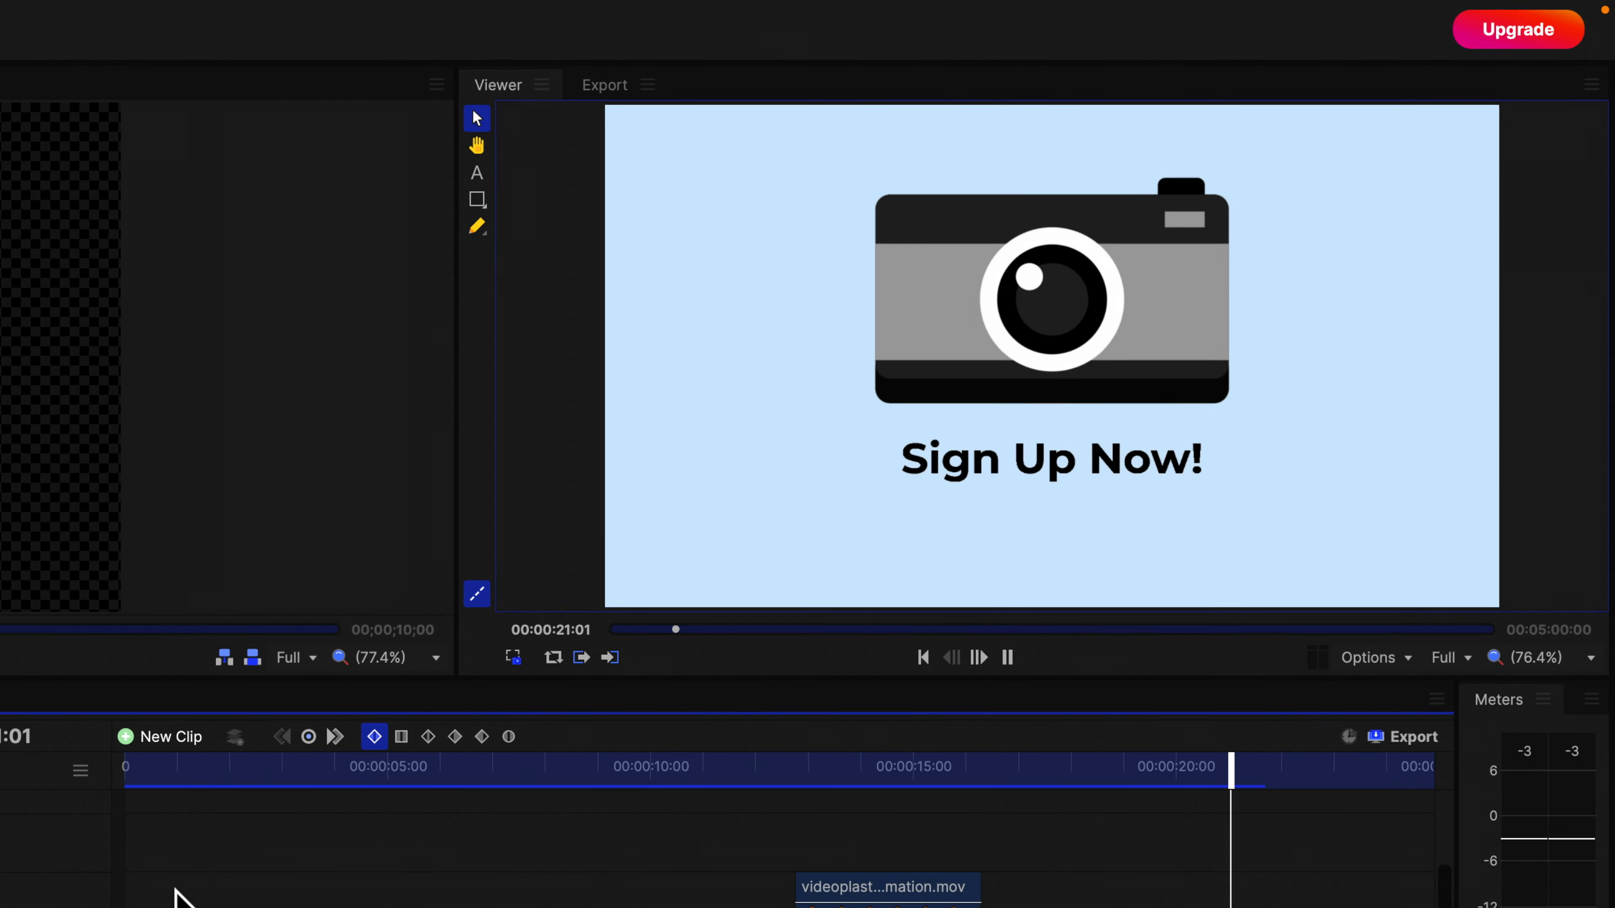
pyautogui.press('space')
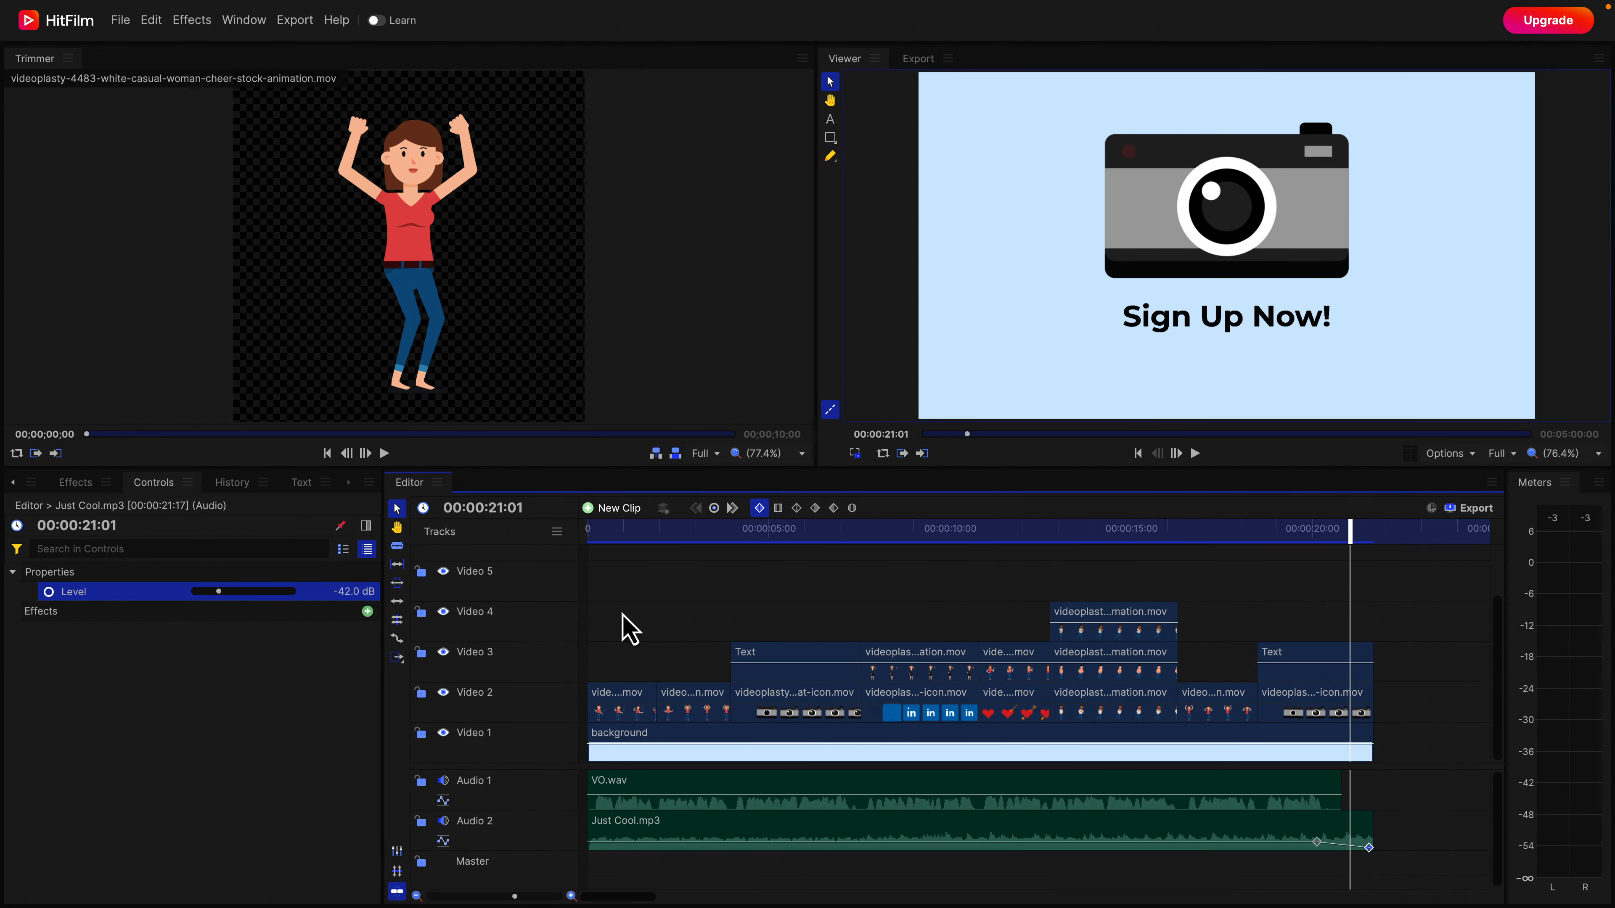